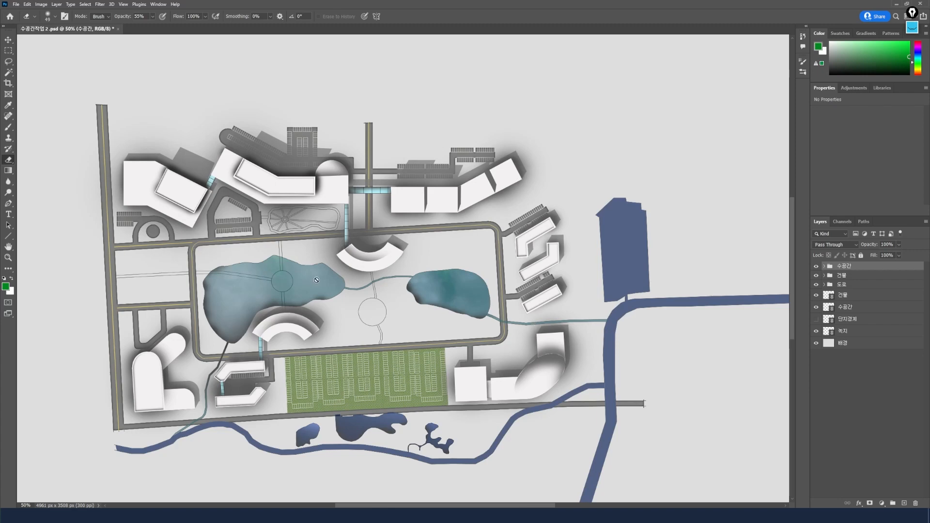
- Hide the 수공간 and 건물 layer groups, leaving the 도로 group visible over the line drawing
click(816, 266)
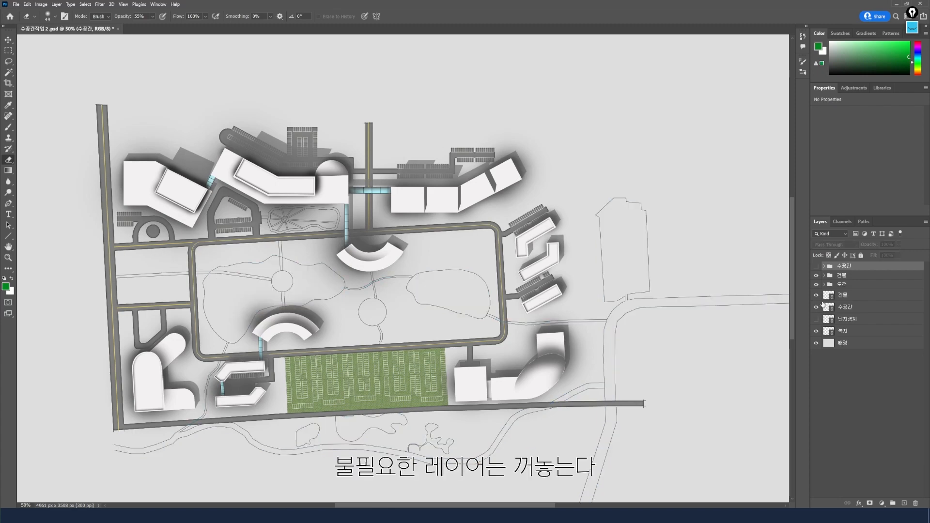
click(816, 275)
click(816, 284)
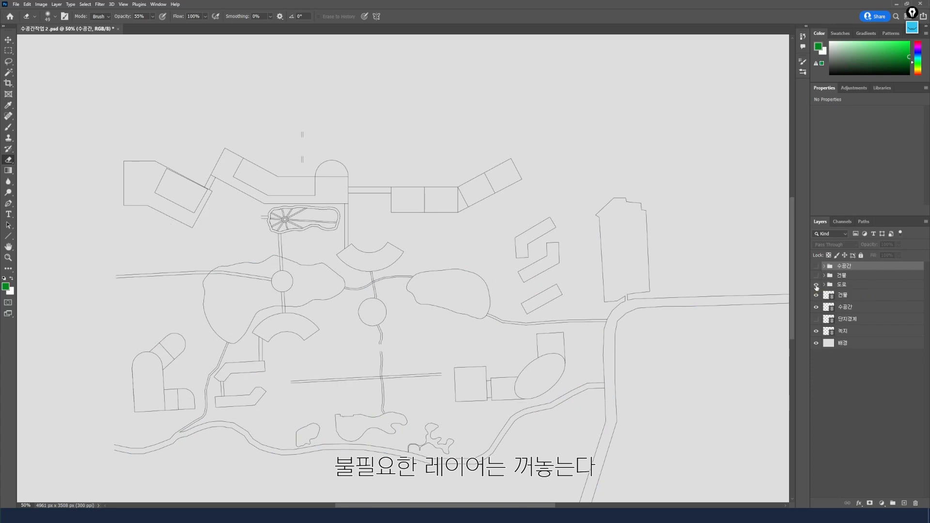
click(816, 285)
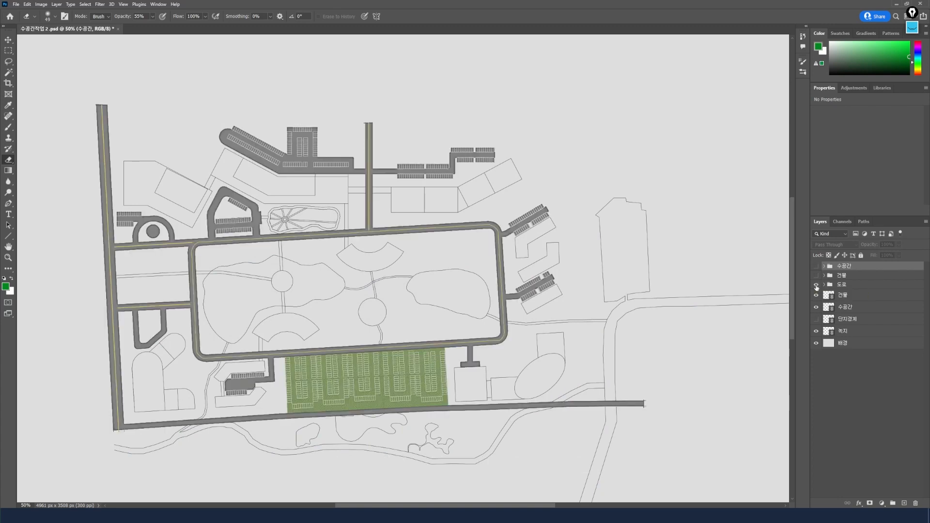
click(816, 286)
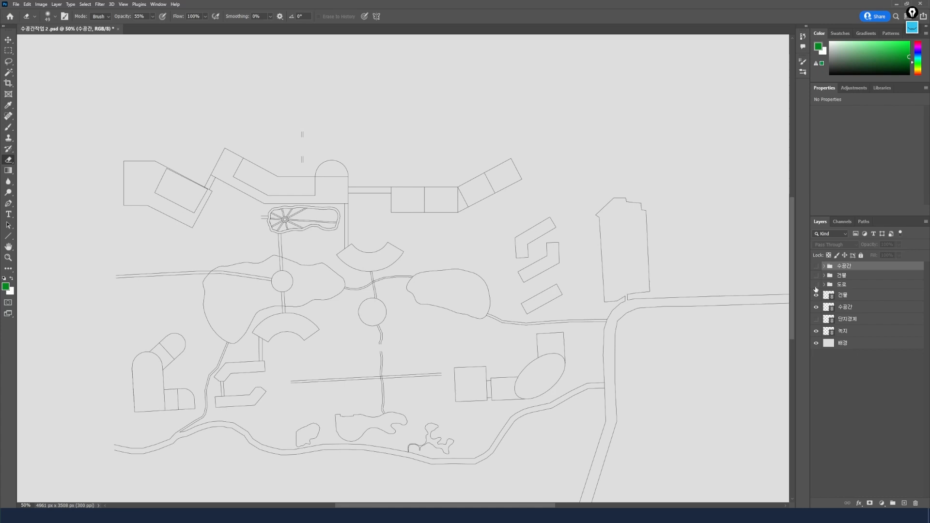
click(816, 285)
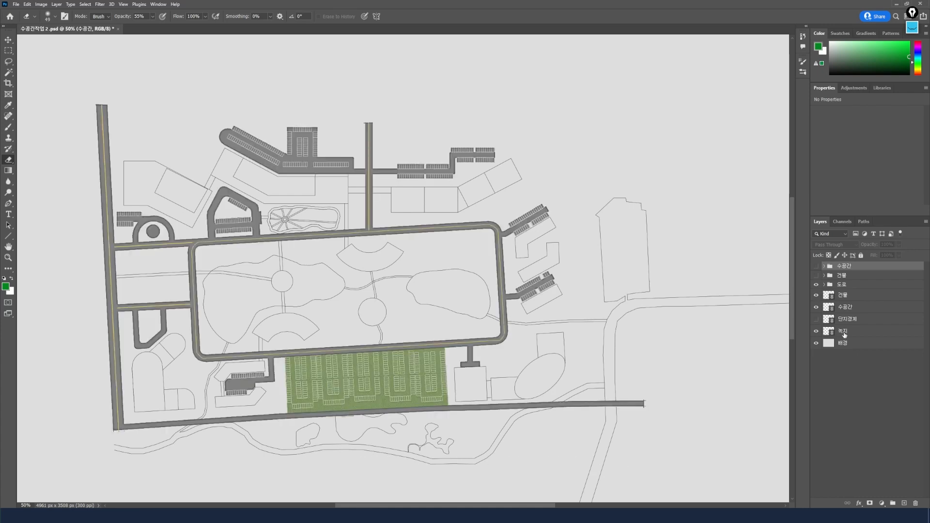
- Hide the 건물 and 녹지 linework layers, keep 녹지 selected, and show the 수공간 group again
click(827, 333)
click(816, 331)
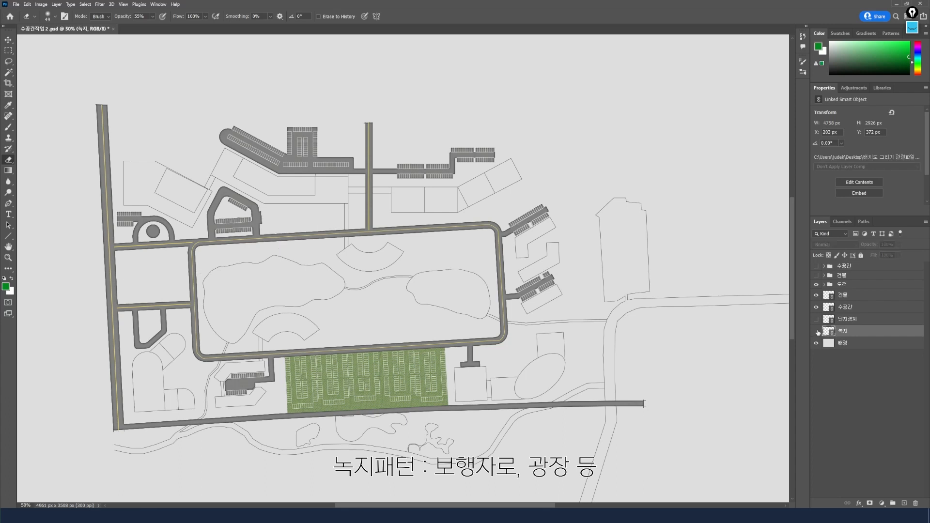
click(816, 331)
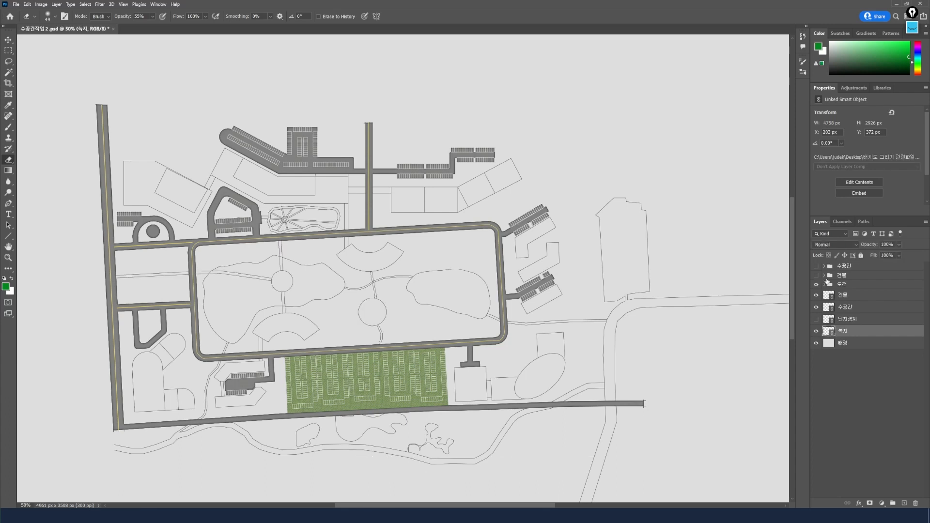
click(816, 295)
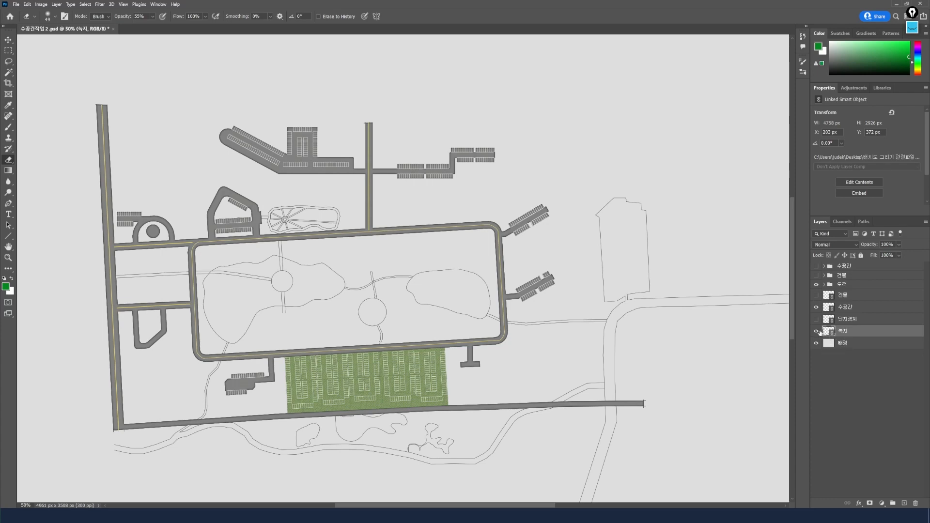
click(817, 331)
click(817, 266)
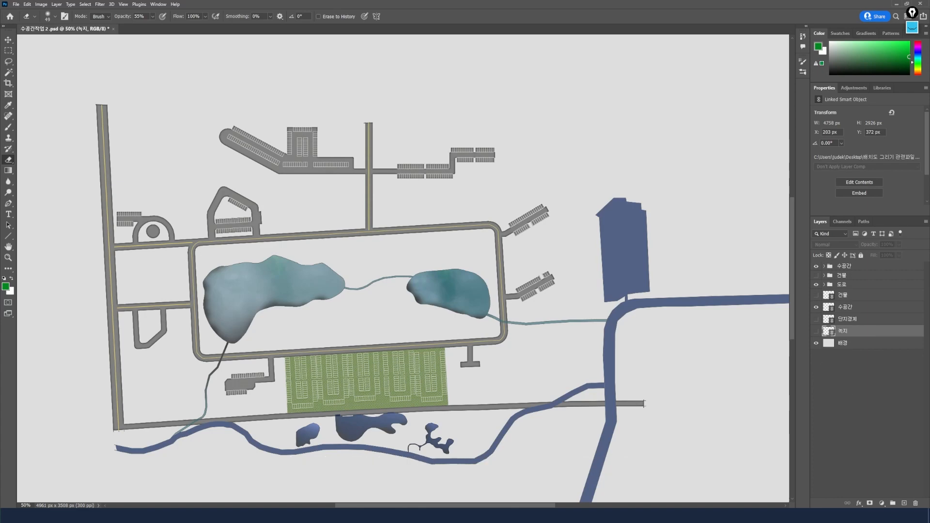
click(904, 503)
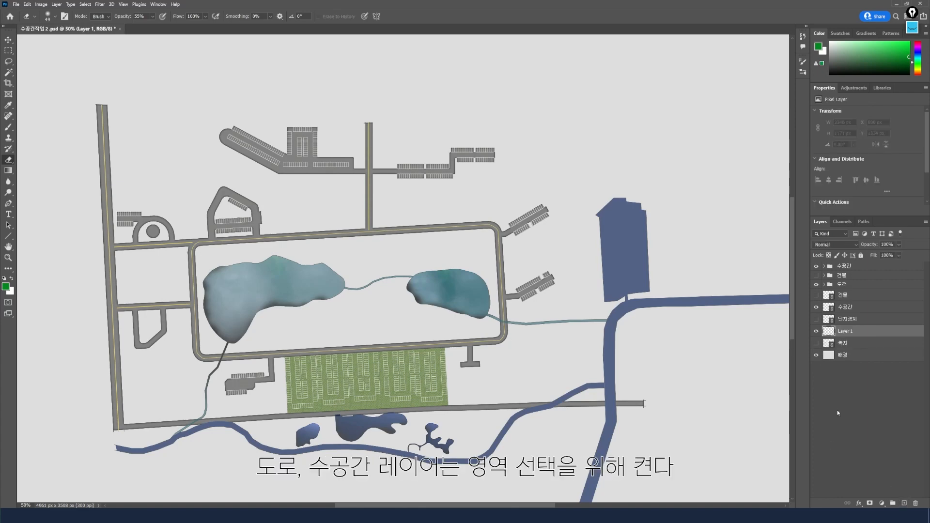
double_click(845, 332)
text(노ㄱㅈ)
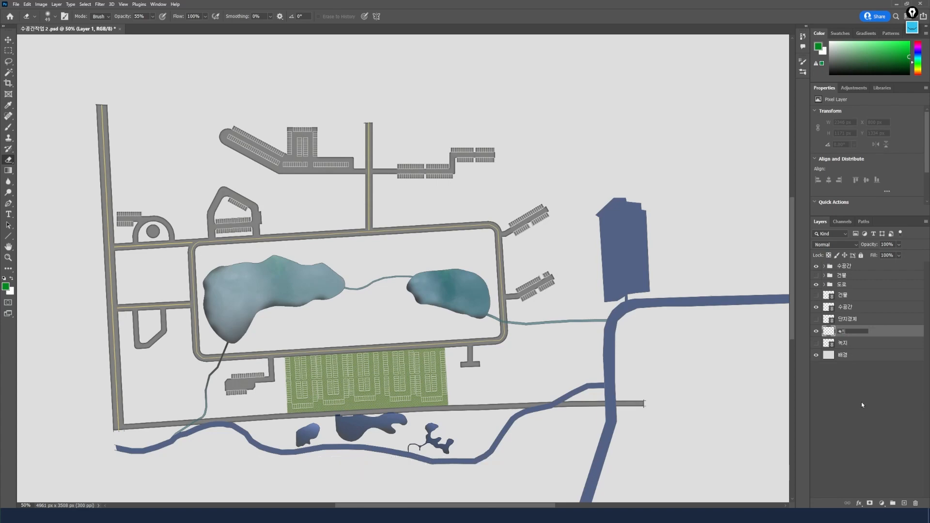
text( 잔디밭)
click(862, 402)
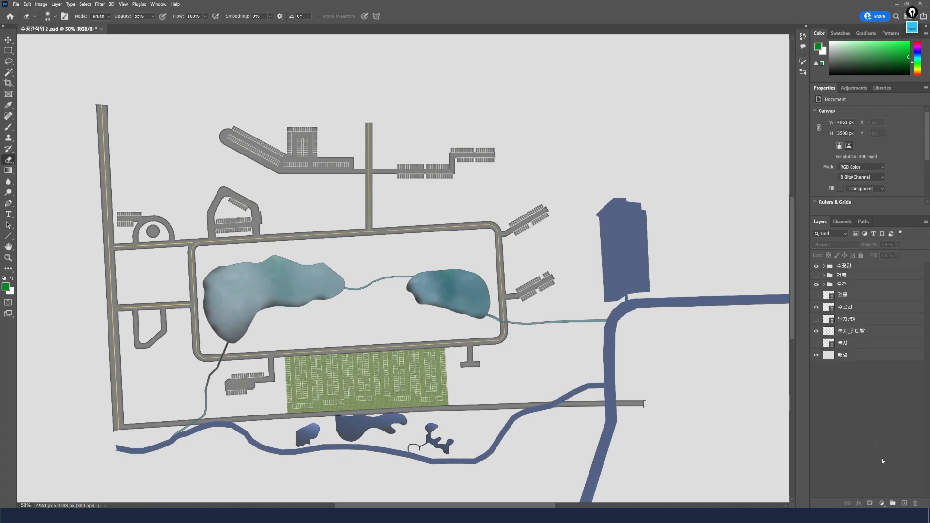
key(ctrl+z)
key(ctrl+z)
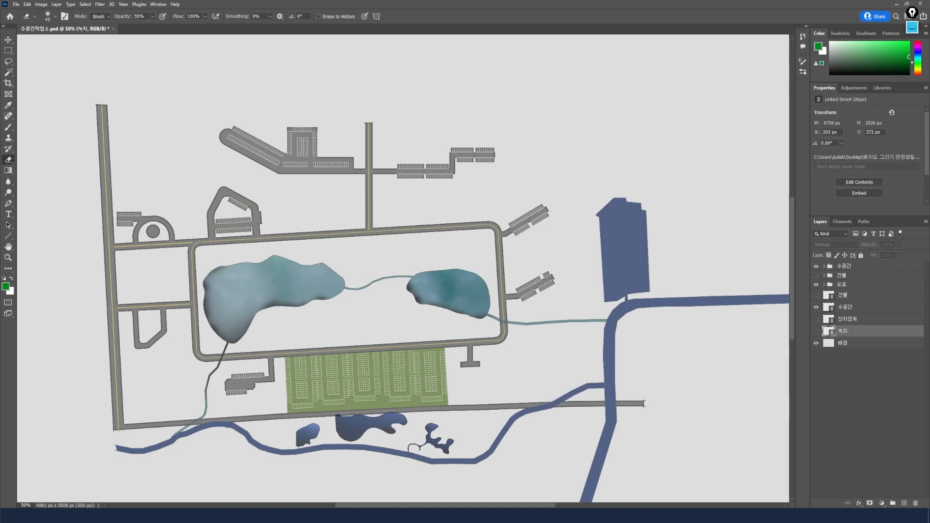
- Add a new layer above 녹지, name it 녹지_잔디밭, and make it the active layer
click(904, 502)
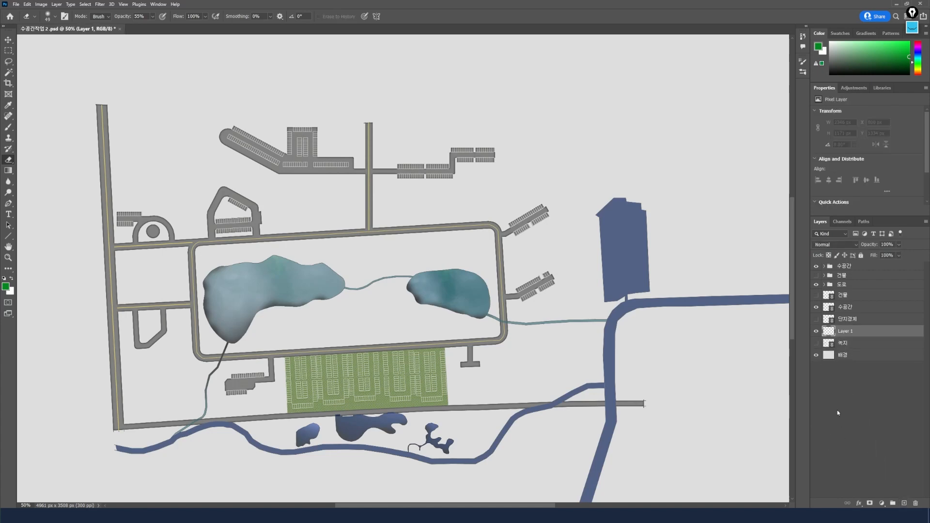
double_click(844, 332)
text(녹지_잔)
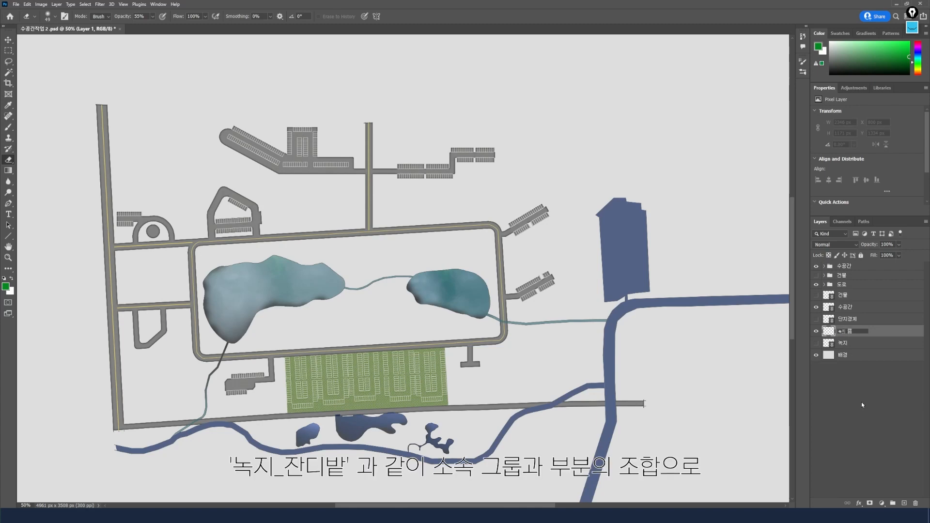
text(디밭)
click(861, 403)
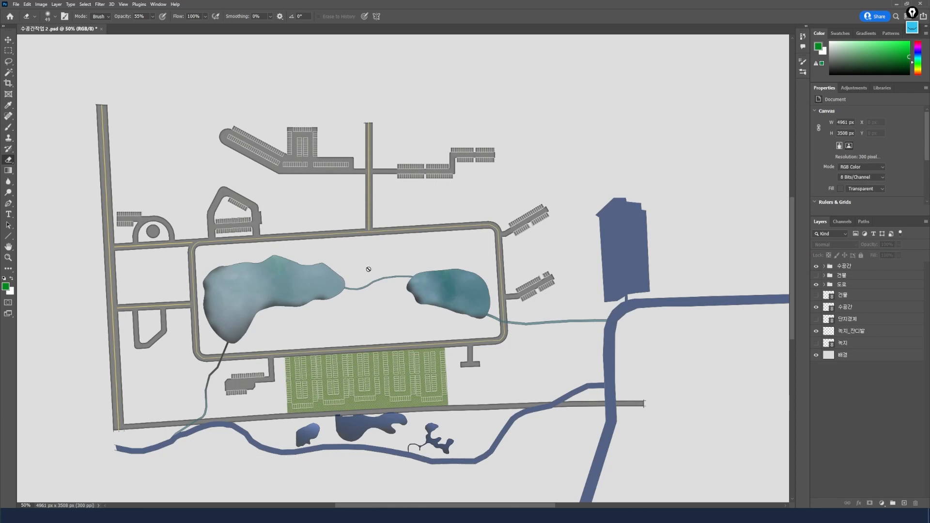
click(863, 333)
click(8, 127)
click(345, 253)
mouse_move(355, 256)
mouse_down()
mouse_move(439, 248)
mouse_move(395, 309)
mouse_up()
drag(159, 265, 170, 279)
key(ctrl+z)
key(ctrl+z)
key(ctrl+z)
key(ctrl+z)
key(ctrl+z)
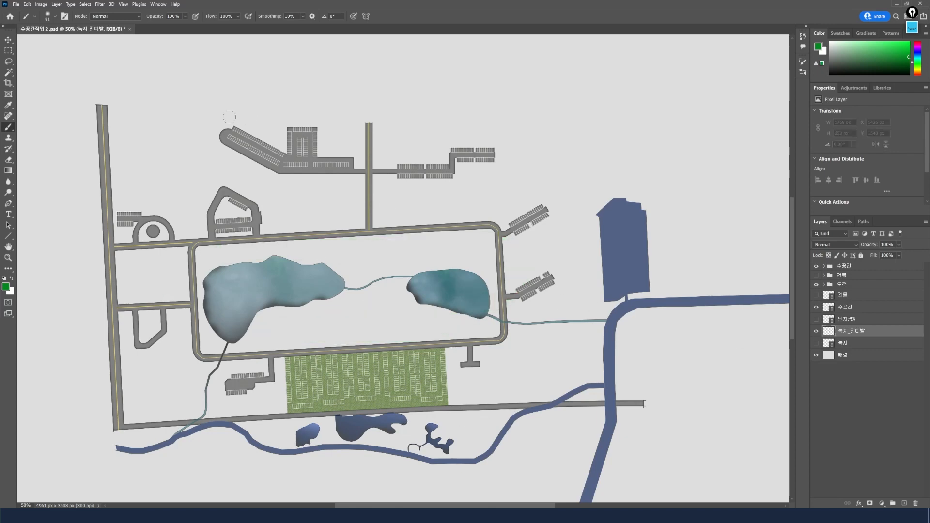
- Select the open ground inside the road loop plus the adjoining west block with the Magic Wand, and set the foreground to a muted light green
click(8, 72)
click(378, 310)
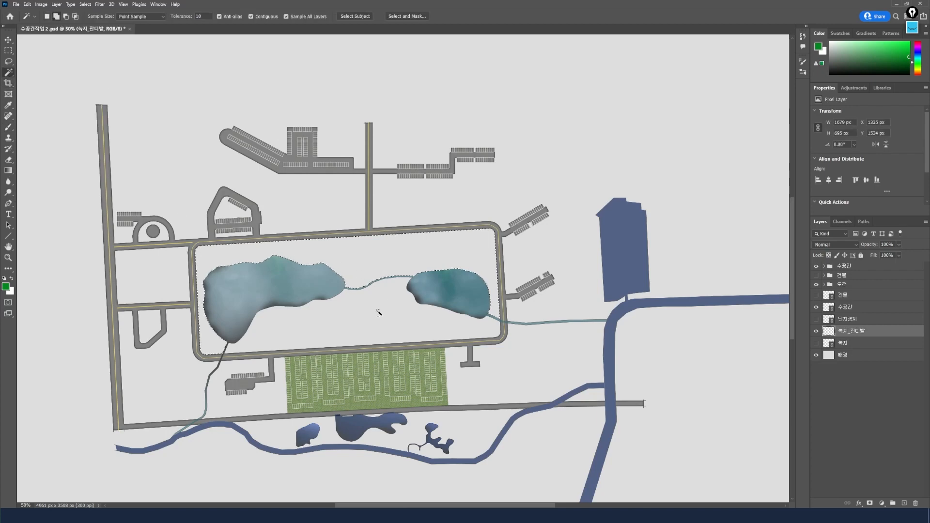
shift+click(166, 290)
click(6, 287)
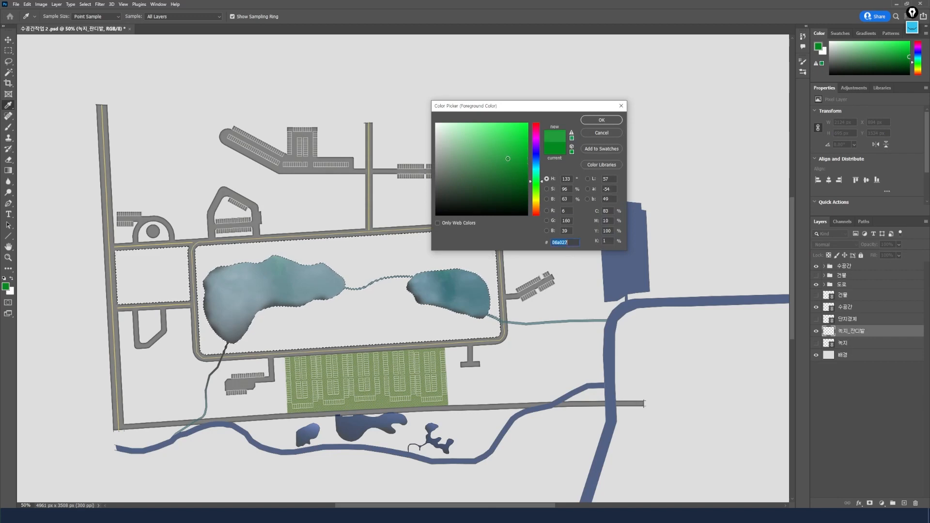
drag(508, 159, 462, 150)
click(601, 120)
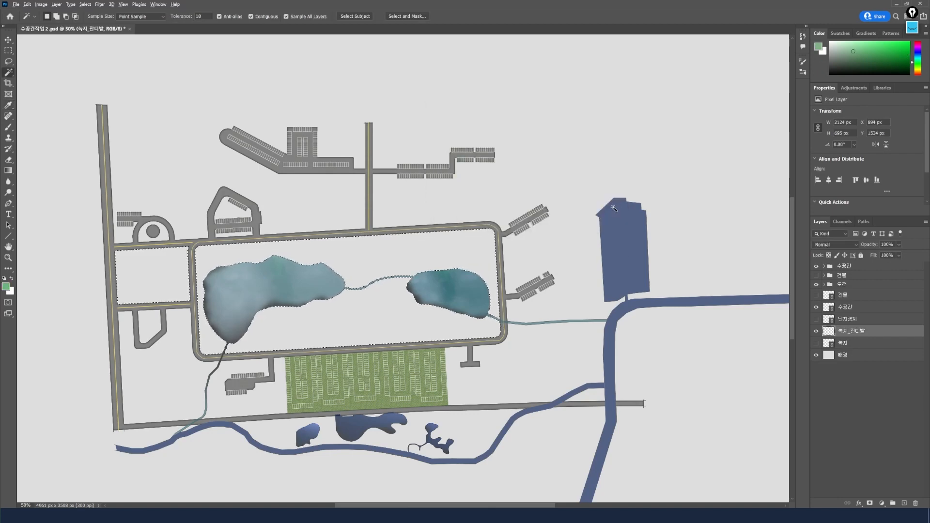
- Fill the selected lawn areas with the foreground green and give them a grainy texture with the Add Noise filter
key(alt+BackSpace)
click(100, 5)
mouse_move(112, 117)
click(208, 118)
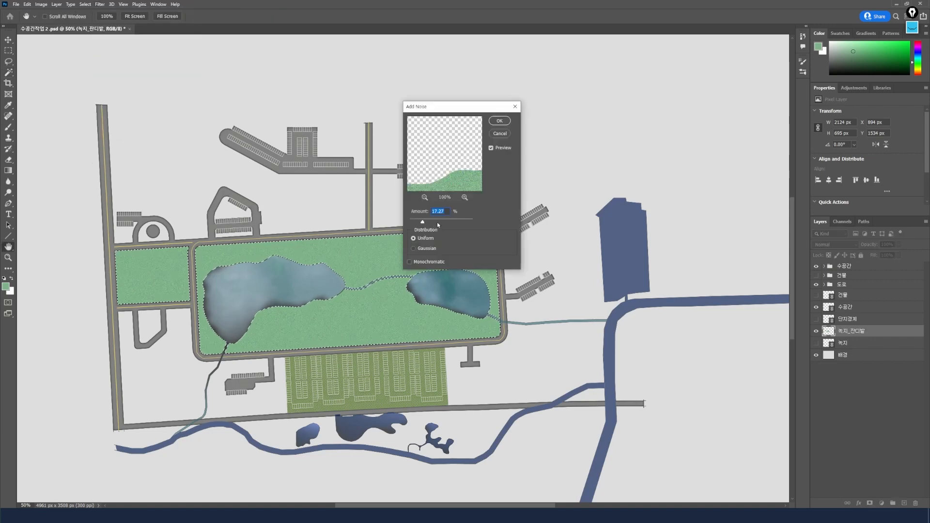
drag(422, 222, 427, 224)
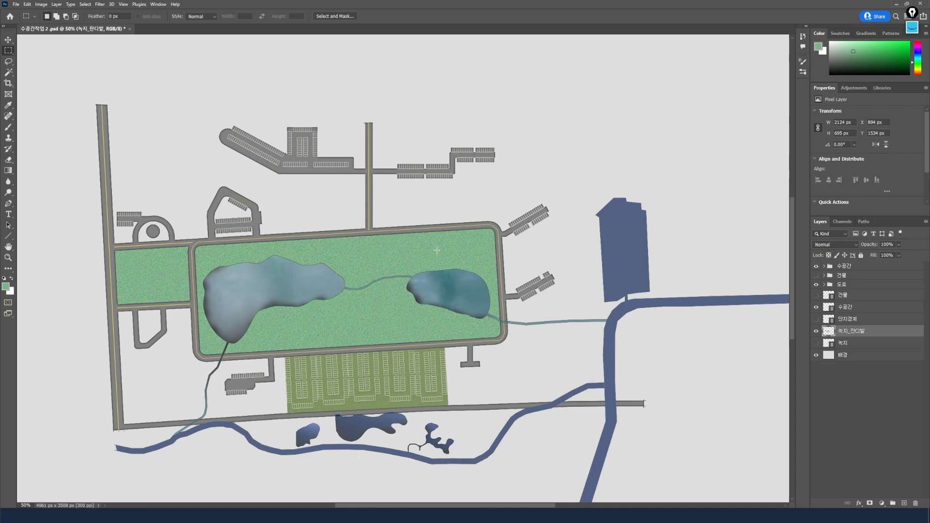
- Lower the lawn layer's opacity to 95% and try a Hue/Saturation shift of hue -42, saturation +20 and lightness +18
click(899, 246)
drag(897, 255, 885, 255)
key(ctrl+u)
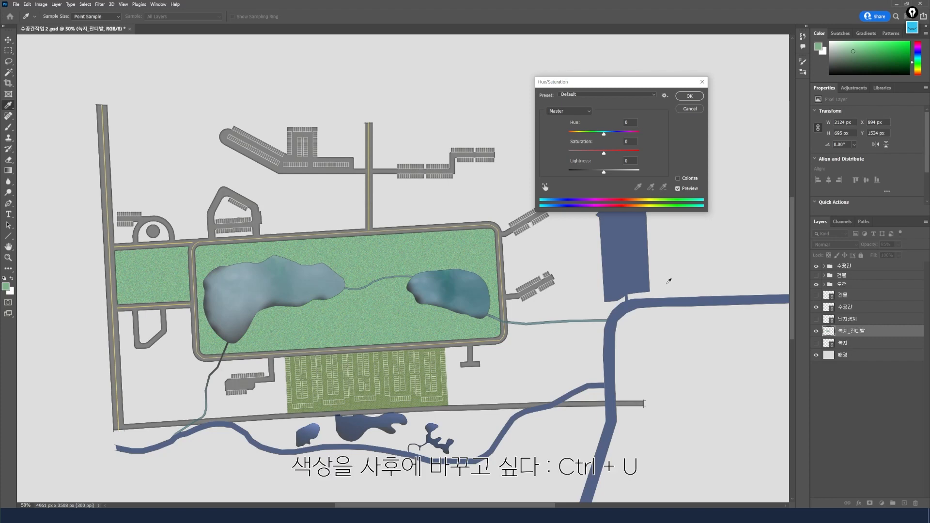
drag(603, 135, 588, 135)
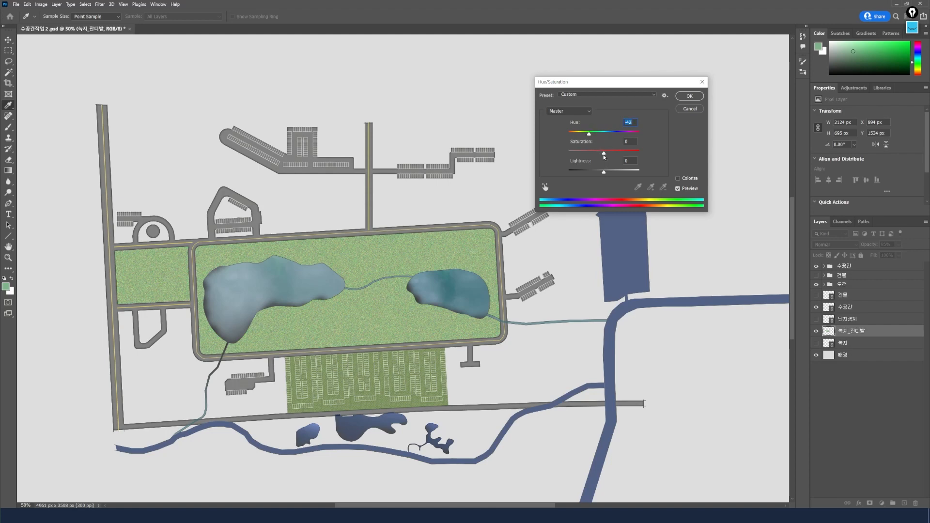
drag(603, 154, 610, 177)
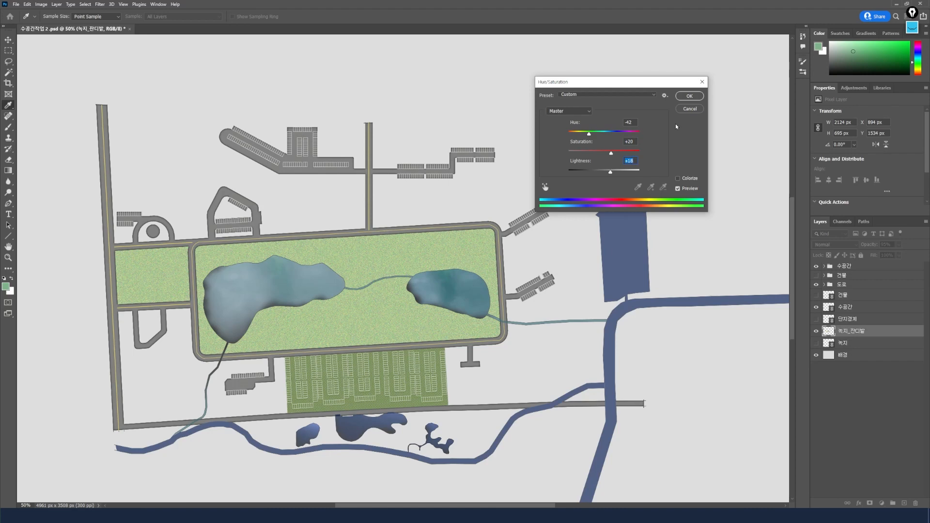
click(702, 82)
key(m)
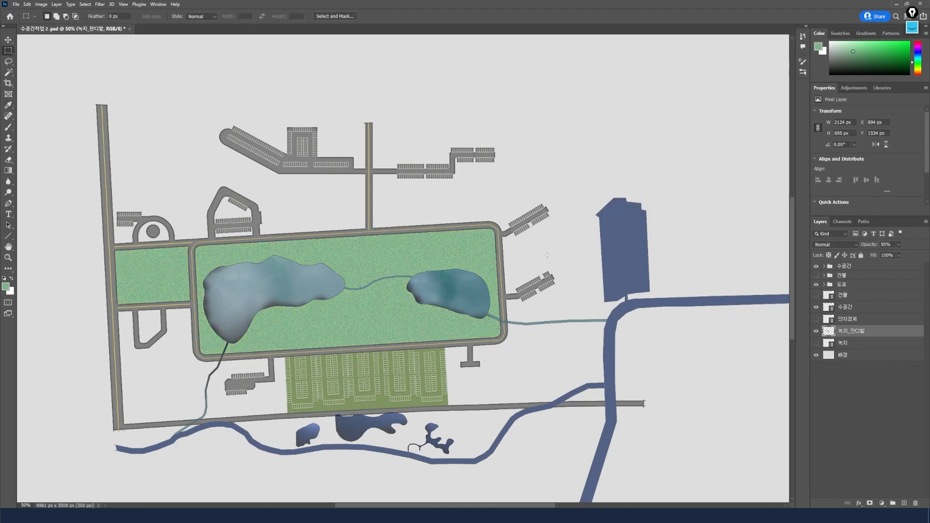
- Undo the opacity change, the noise and the green fill on the 녹지_잔디밭 layer, back to the active selection
key(ctrl+z)
key(ctrl+z)
key(ctrl+z)
key(ctrl+z)
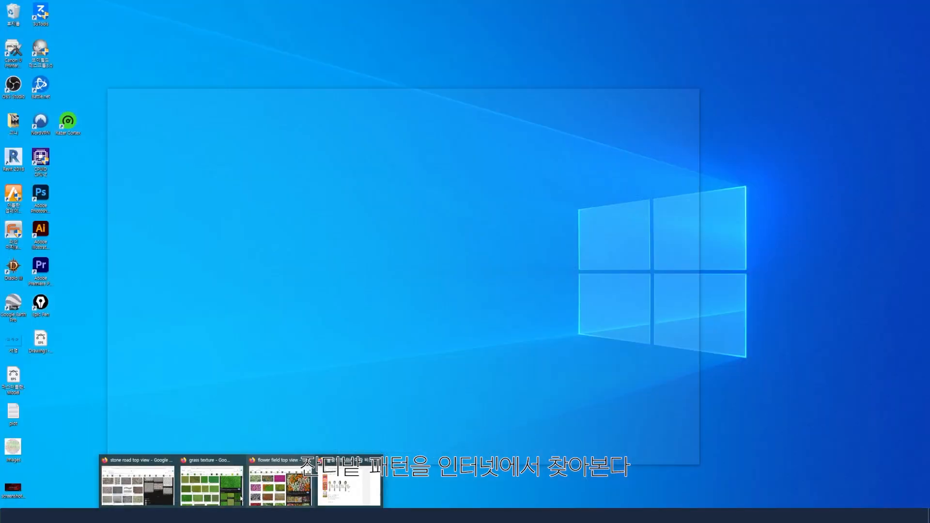
- Switch to the browser's "grass texture" image results and preview several candidates for the lawn's colour and grain
click(240, 498)
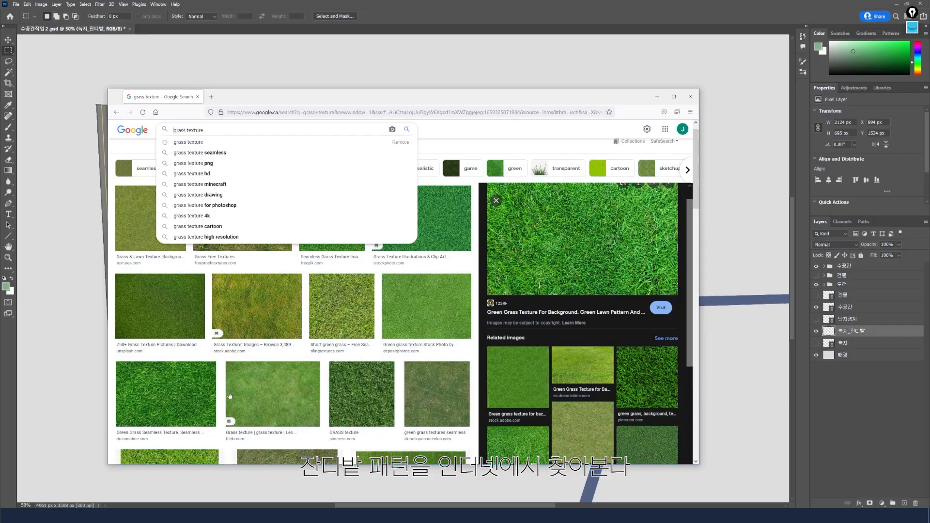
scroll(691, 246, up, 1)
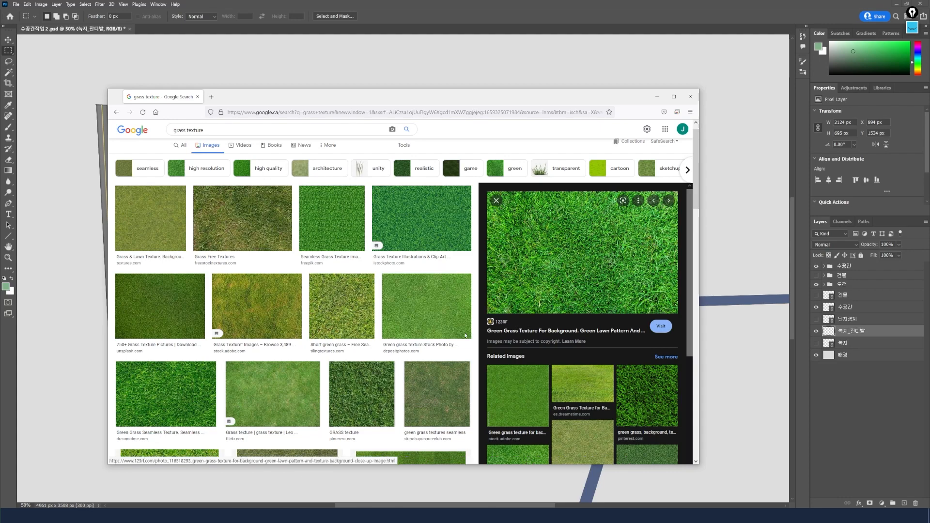
click(303, 401)
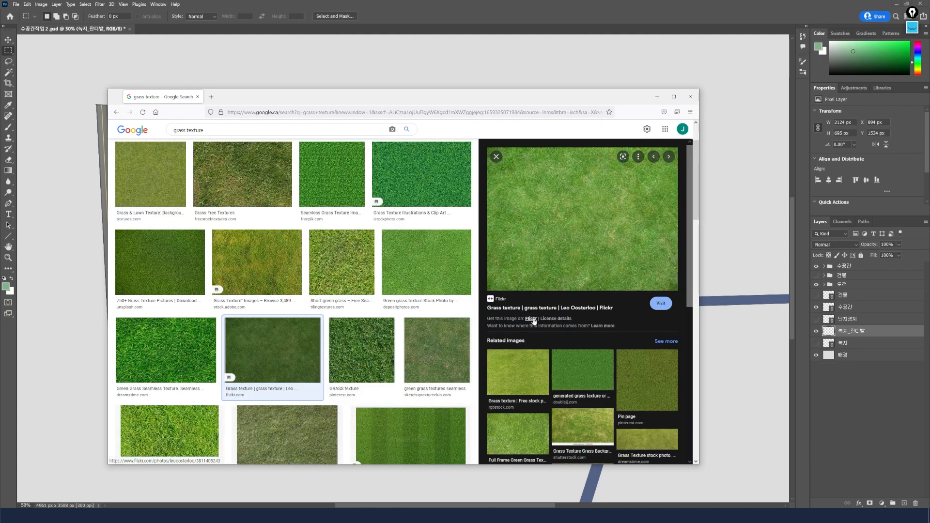
click(440, 199)
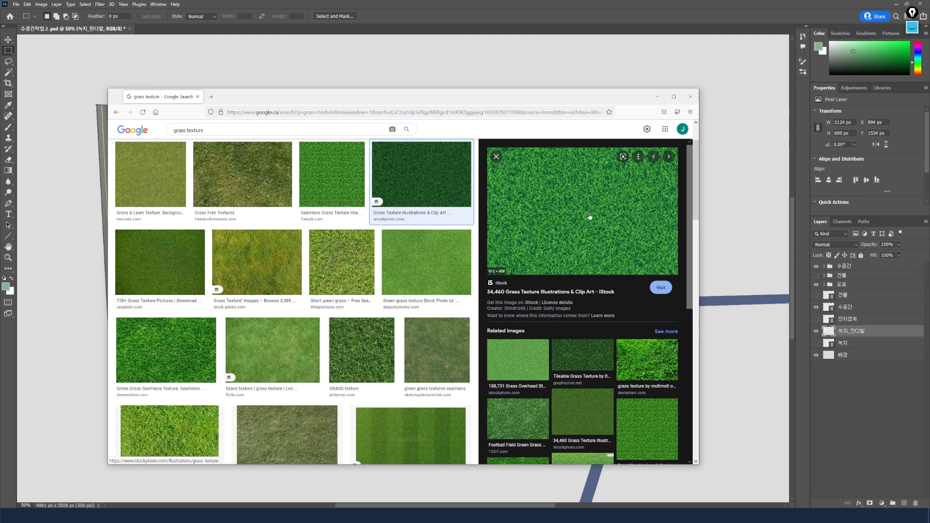
click(446, 265)
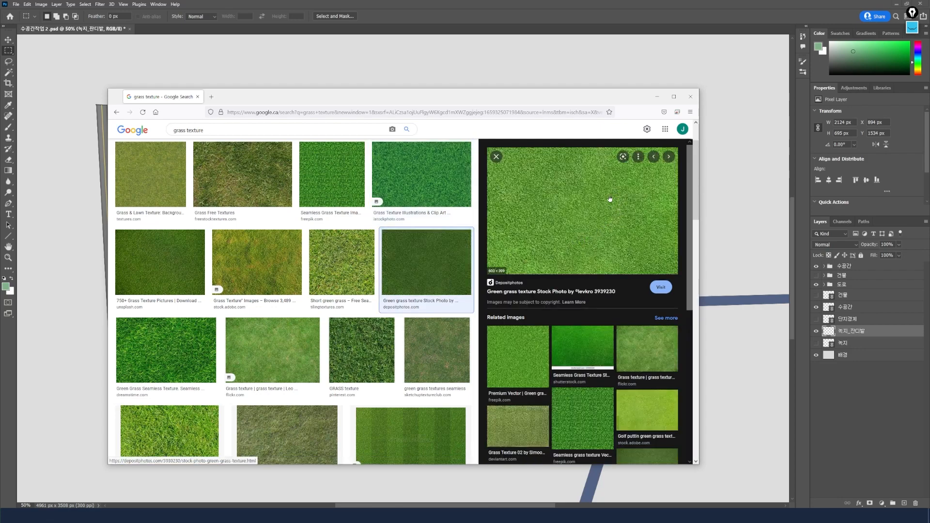
click(519, 357)
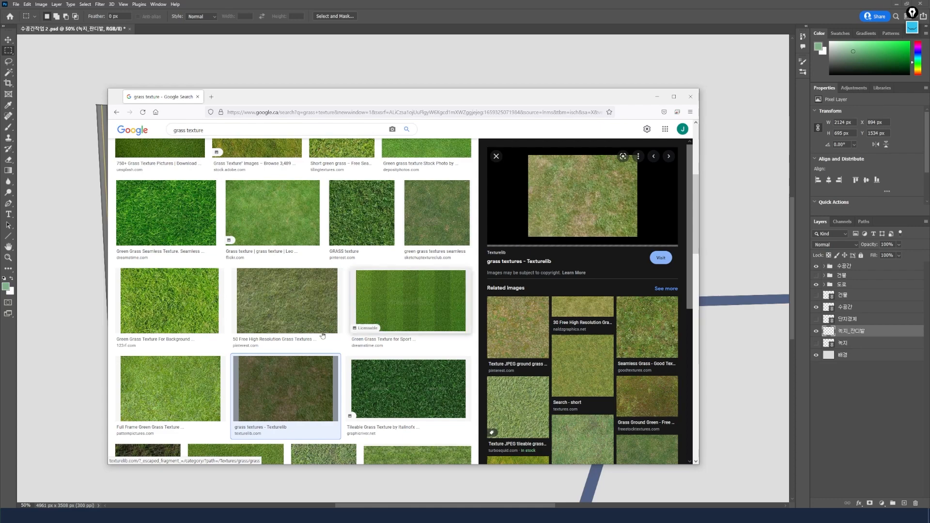
click(170, 388)
scroll(169, 290, down, 5)
click(170, 290)
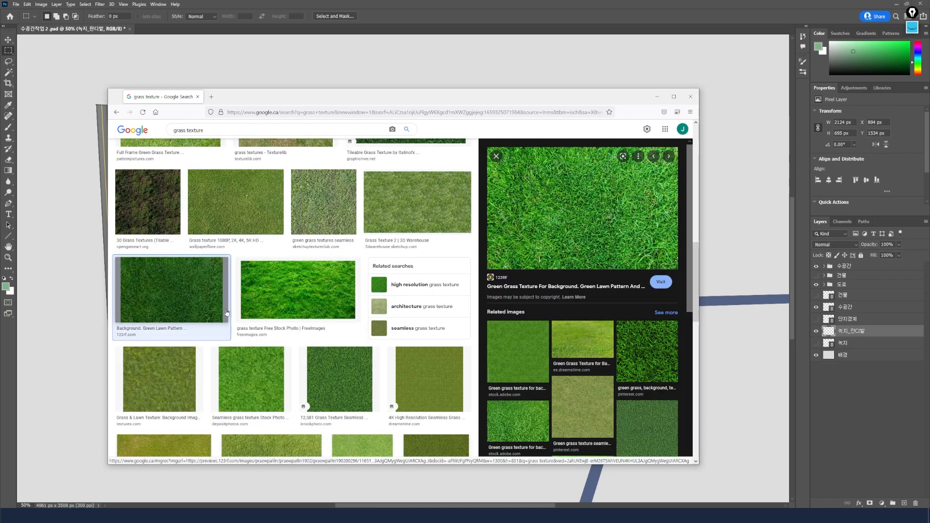
click(302, 299)
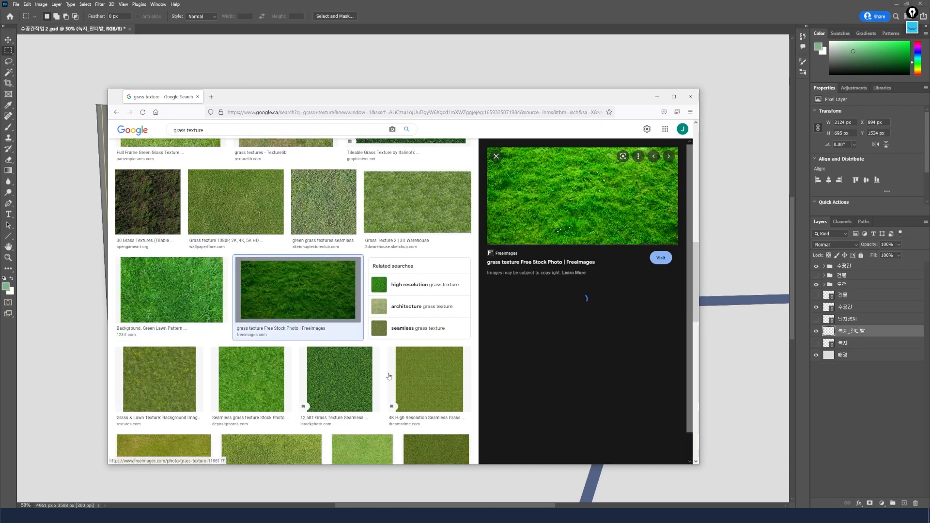
- Pick the 800 × 800 seamless mowed-grass image from Dreamstime and open it as a separate document in Photoshop
click(422, 384)
scroll(368, 339, down, 3)
click(188, 347)
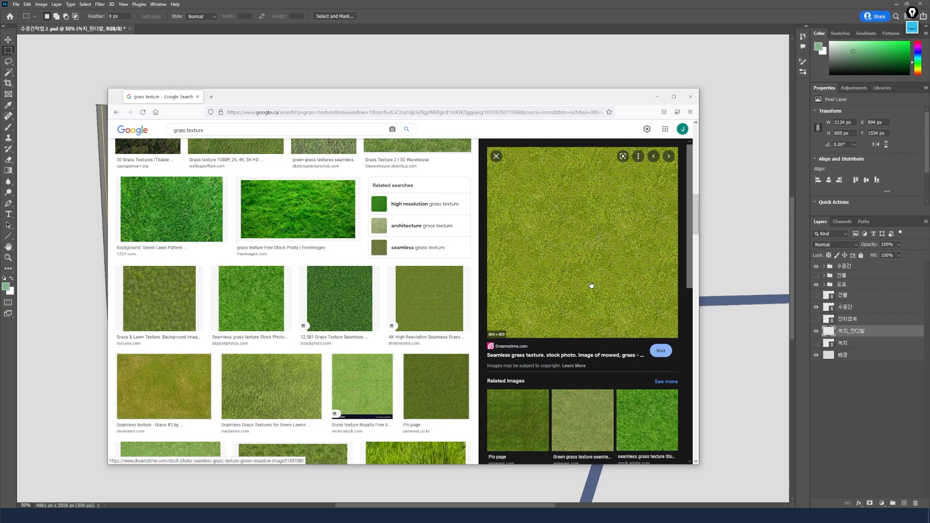
drag(581, 277, 194, 29)
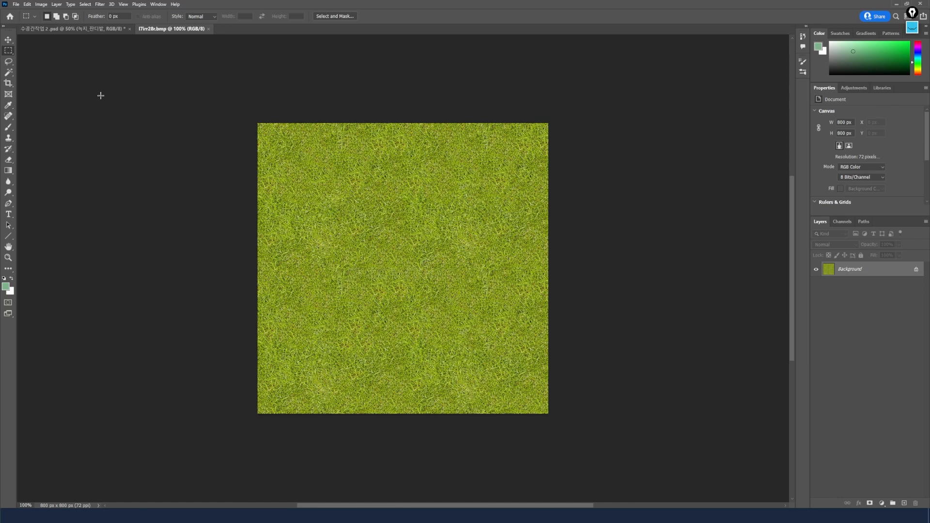
- Lasso most of the grass image with a 5 px feather and move the patch onto the 녹지_잔디밭 layer of the site plan
click(8, 61)
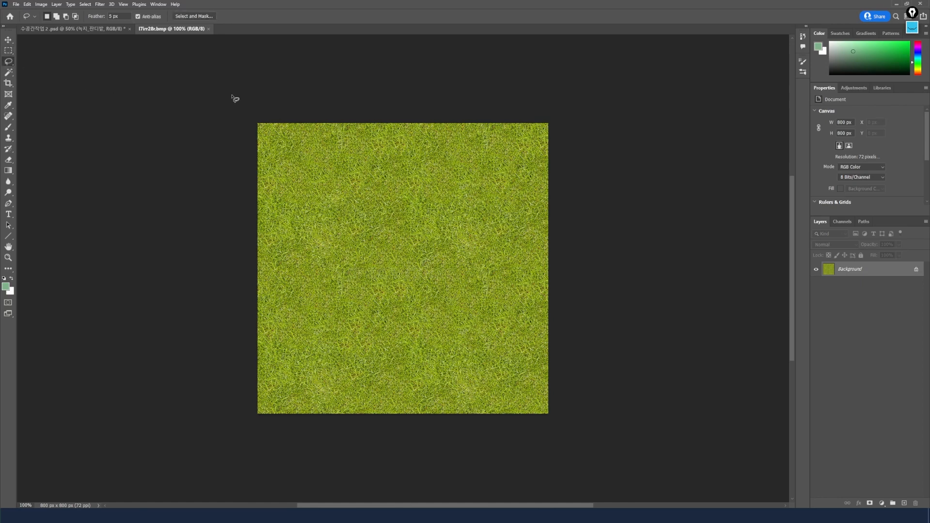
mouse_move(484, 145)
mouse_down()
mouse_move(372, 144)
mouse_move(291, 261)
mouse_move(288, 312)
mouse_up()
mouse_move(287, 359)
mouse_down()
mouse_move(339, 388)
mouse_move(453, 390)
mouse_move(511, 378)
mouse_move(518, 177)
mouse_move(487, 144)
mouse_up()
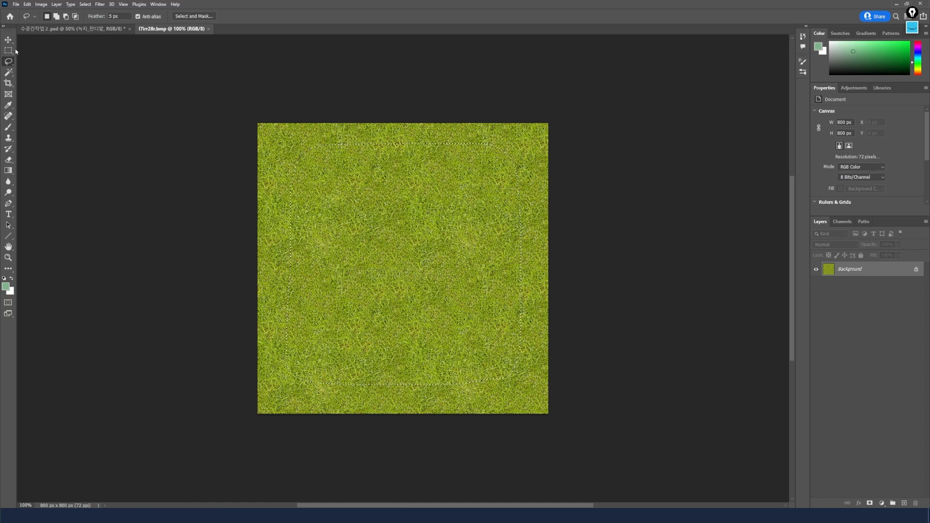
key(v)
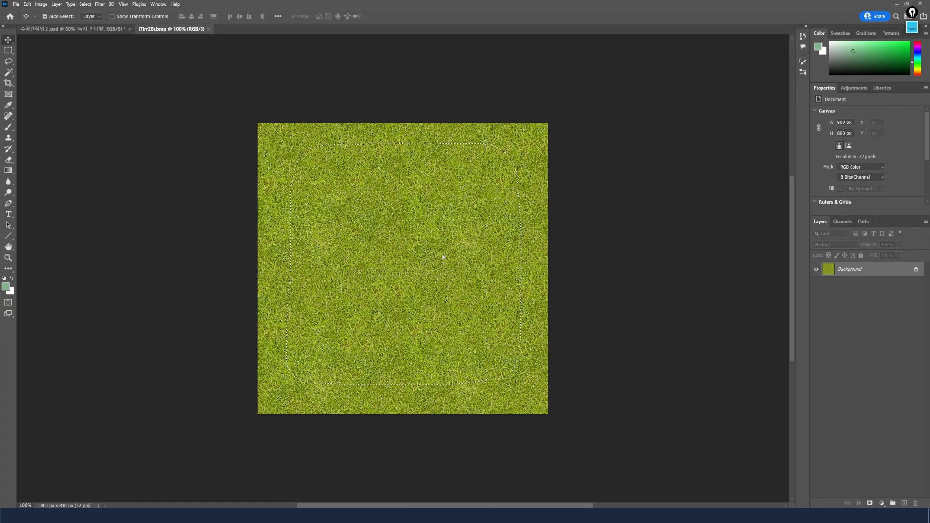
key(BackSpace)
key(ctrl+d)
click(75, 29)
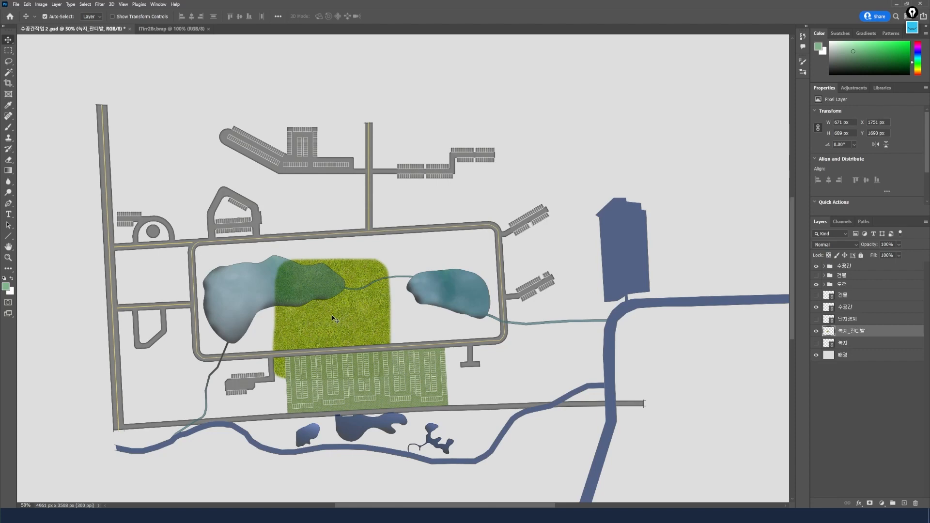
- Hide the 수공간 group, move the grass patch to the plan's northwest, and scale it to 47.5% from its upper-left corner
click(815, 266)
drag(325, 324, 231, 246)
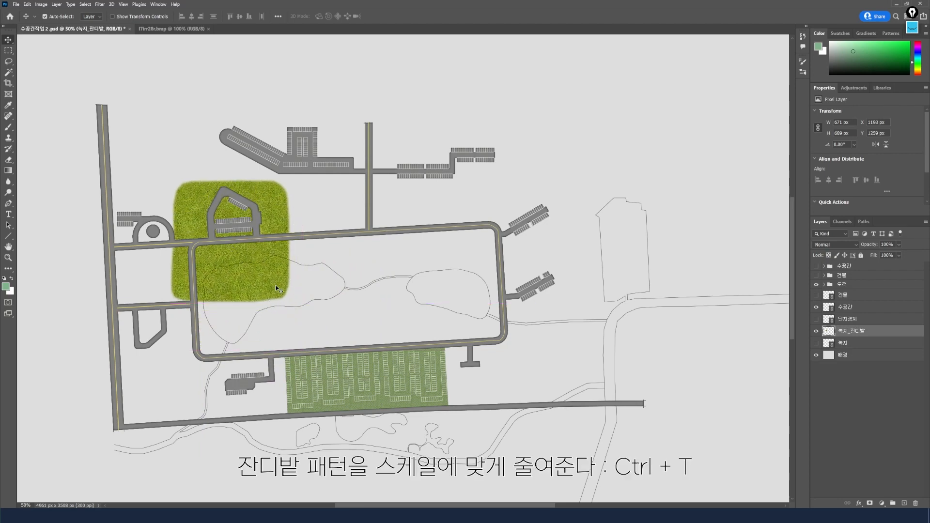
key(ctrl+t)
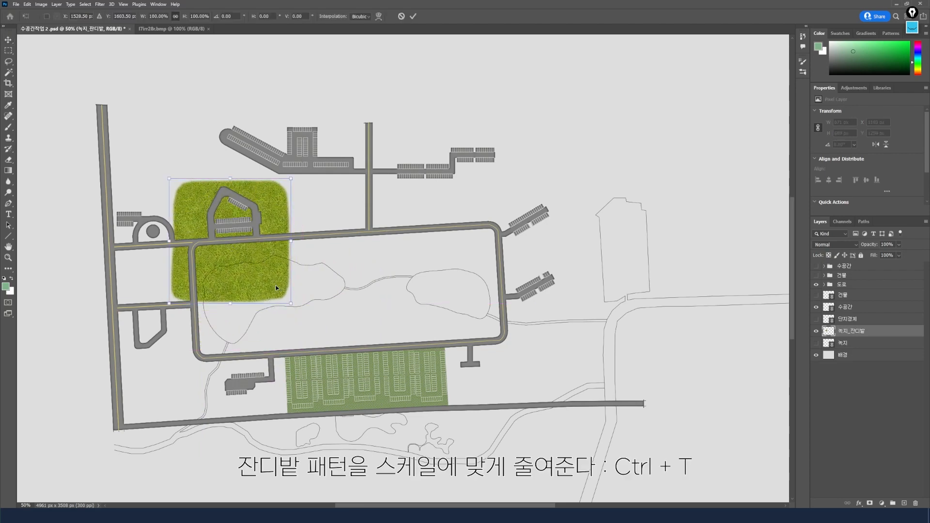
drag(291, 302, 226, 237)
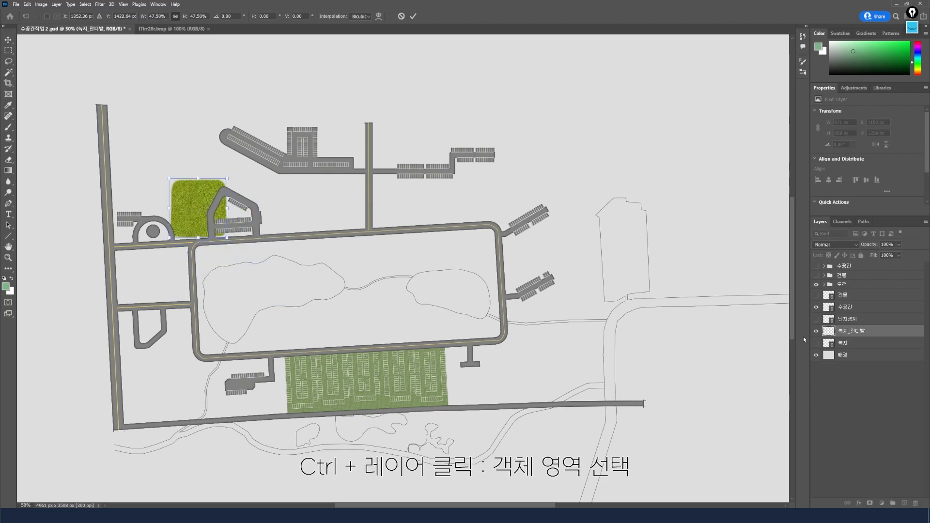
- Select the scaled grass patch and duplicate it eastward within the same layer into a continuous strip about 2364 px wide
ctrl+click(829, 331)
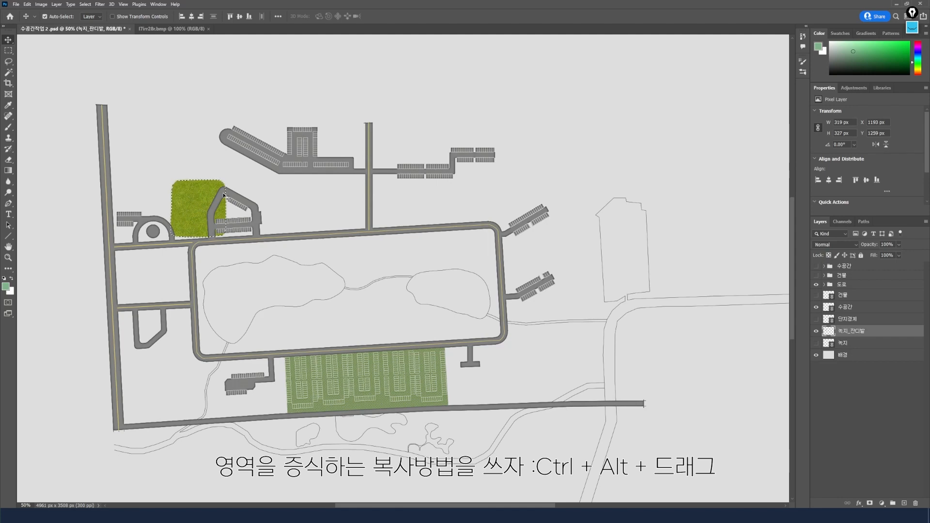
key(ctrl+alt)
drag(199, 212, 565, 209)
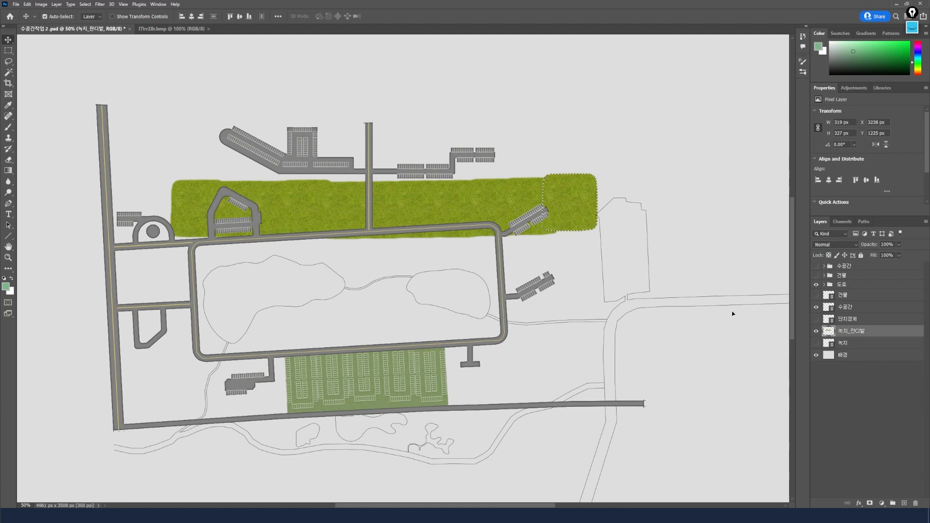
- Select the whole grass strip and duplicate it southward within the layer until it covers the road loop and part of the parking lot
ctrl+click(829, 332)
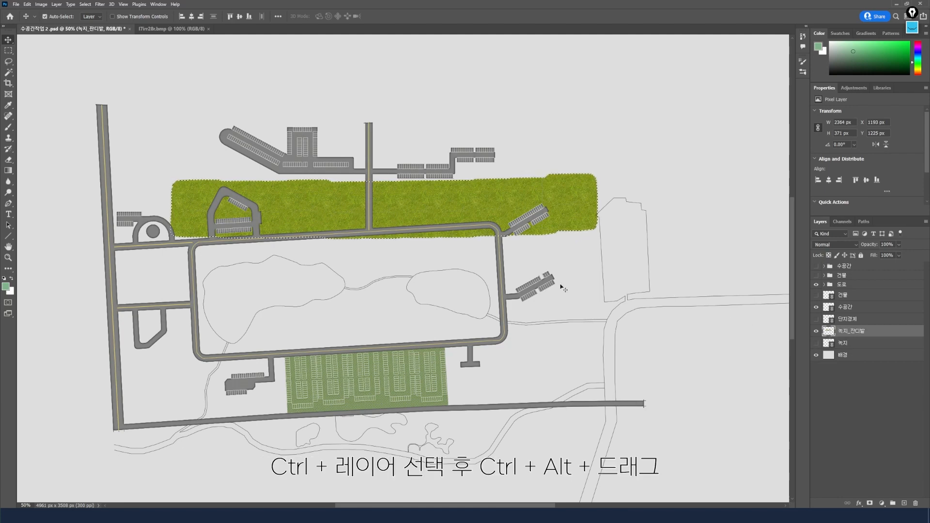
drag(387, 214, 397, 363)
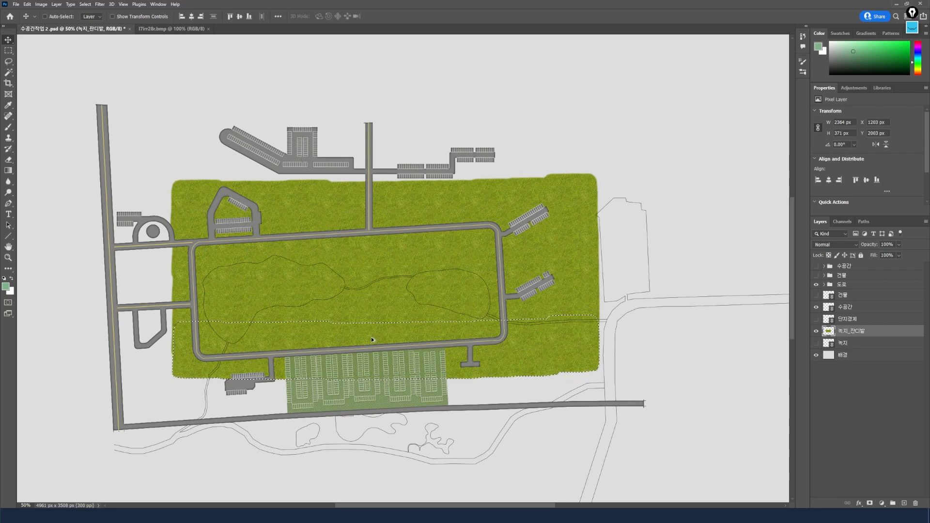
ctrl+alt+drag(371, 336, 370, 356)
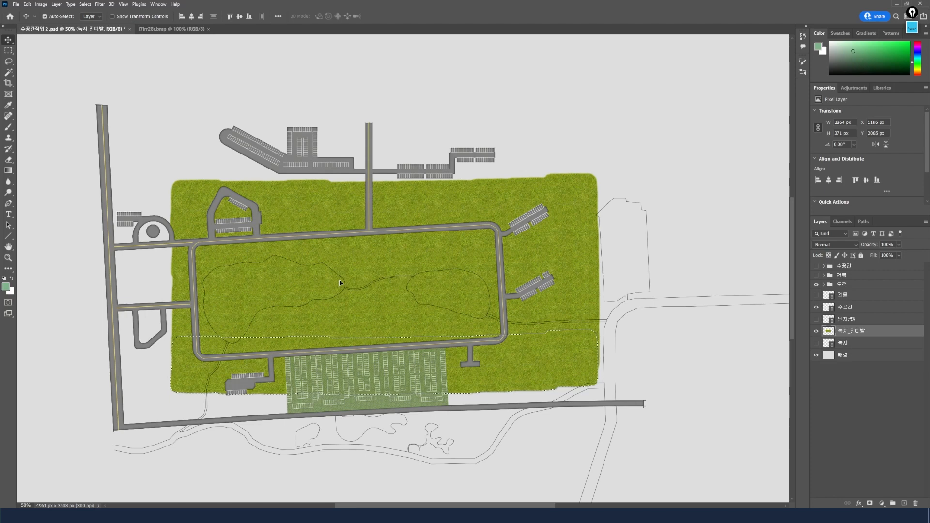
- Select the entire grass area, shift it west to cover the west block up to the main road, and deselect
ctrl+click(830, 333)
drag(575, 357, 503, 357)
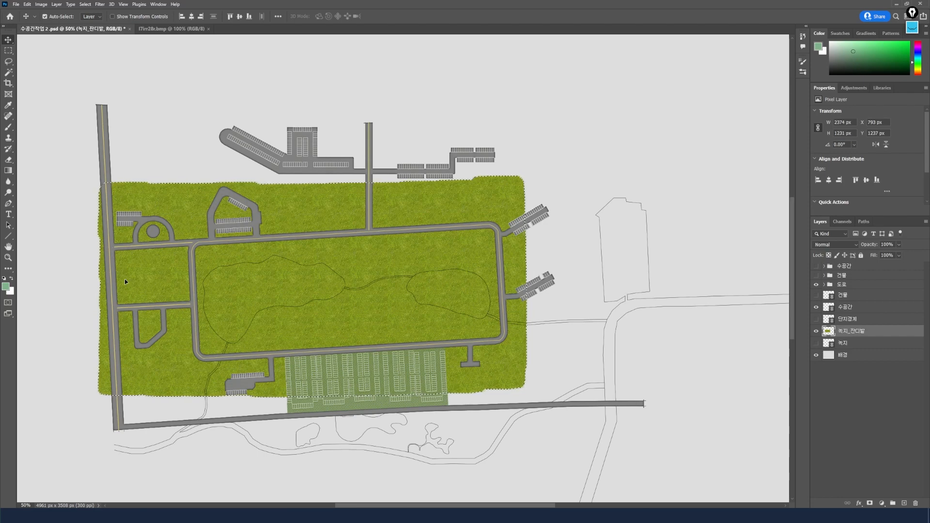
click(7, 50)
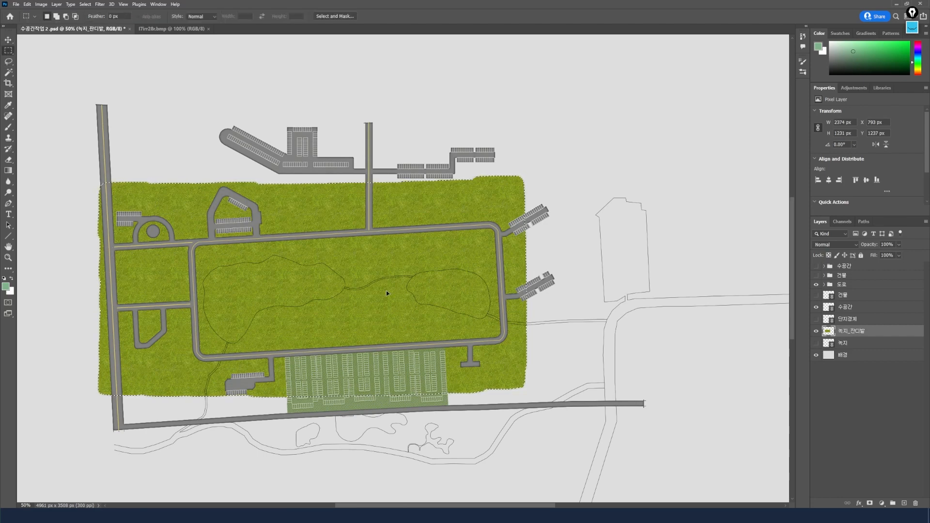
click(563, 374)
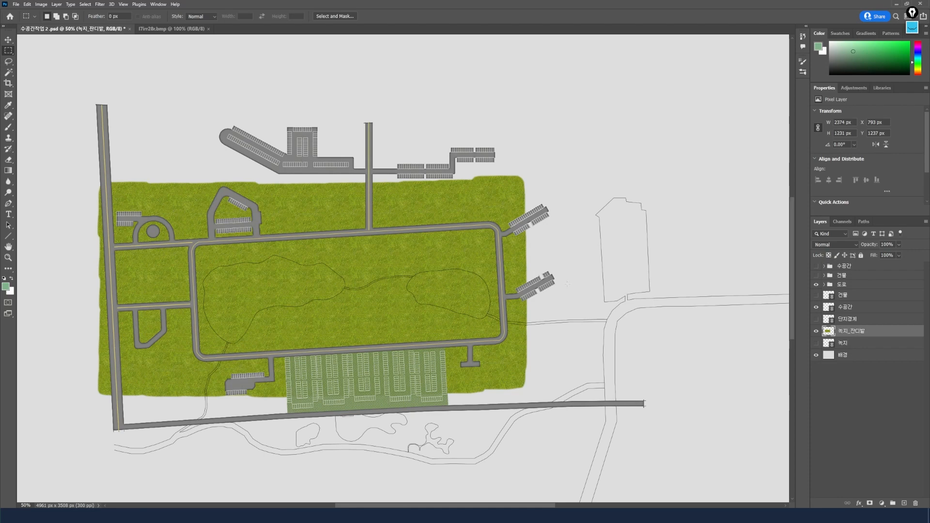
- Hide the lawn layer and select the west block plus the ground inside the road loop with the Magic Wand at tolerance 18
click(816, 332)
click(8, 73)
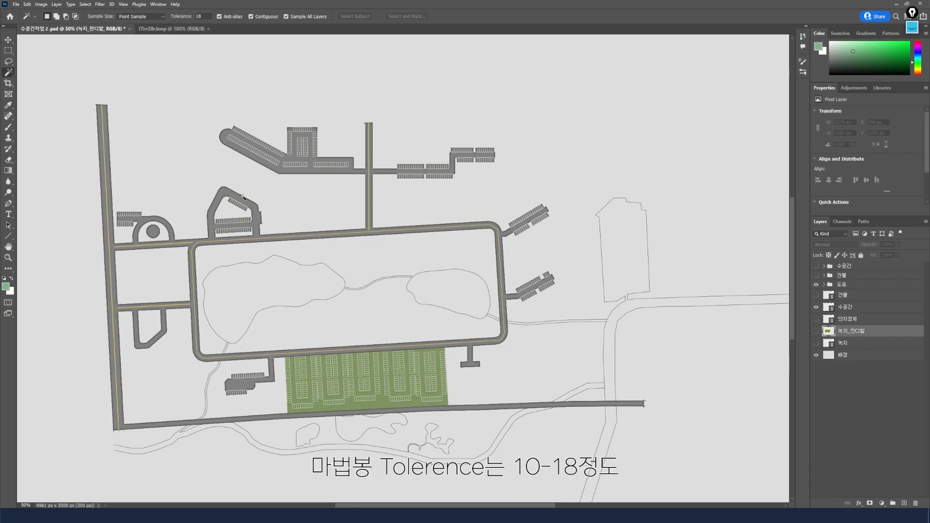
click(167, 280)
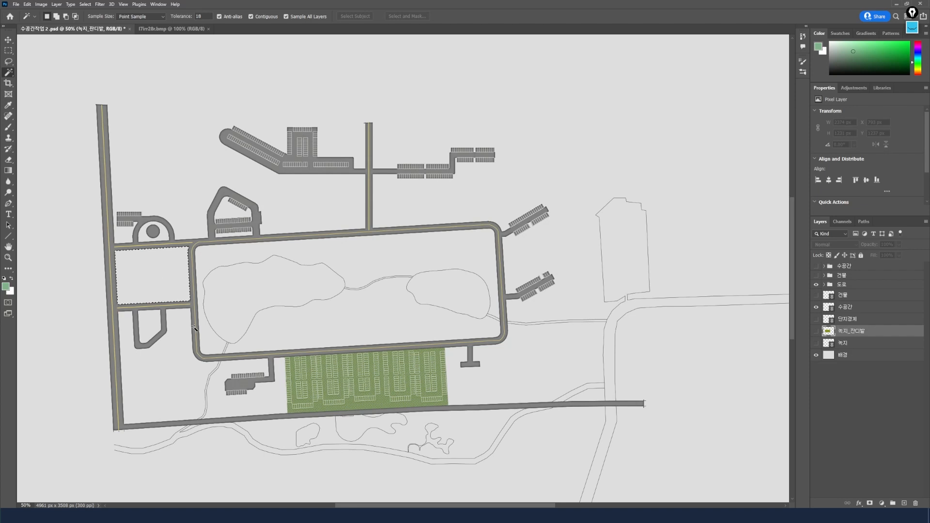
shift+click(387, 252)
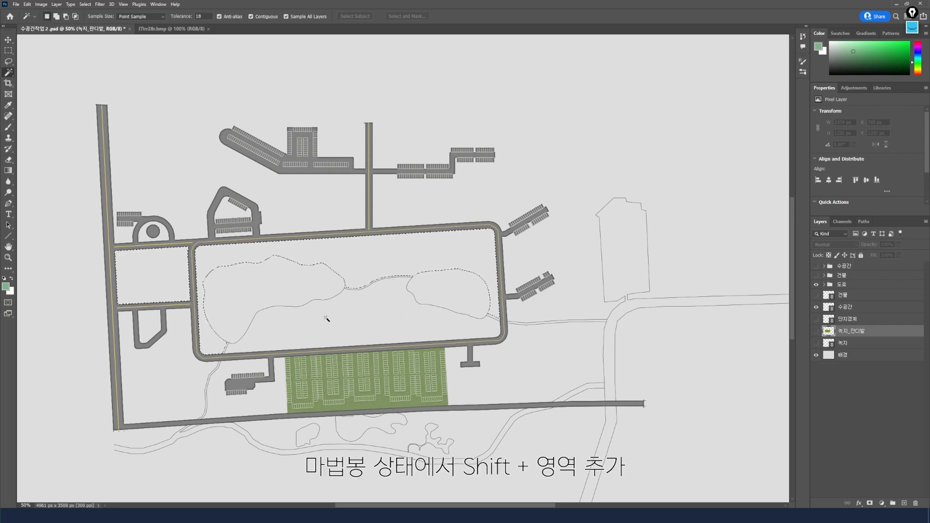
key(shift)
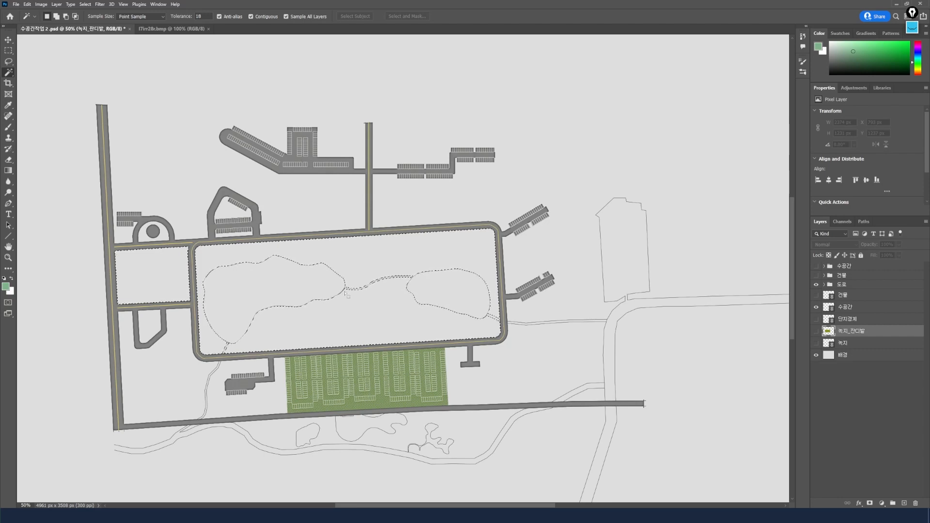
- Show the 녹지_잔디밭 layer, mask it to the selection, and turn the 건물 and 수공간 groups back on
click(816, 331)
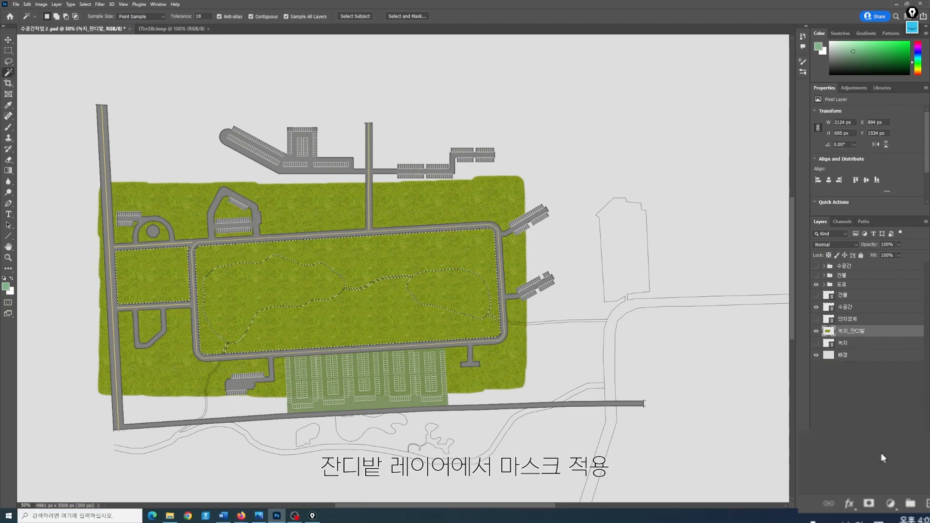
click(869, 503)
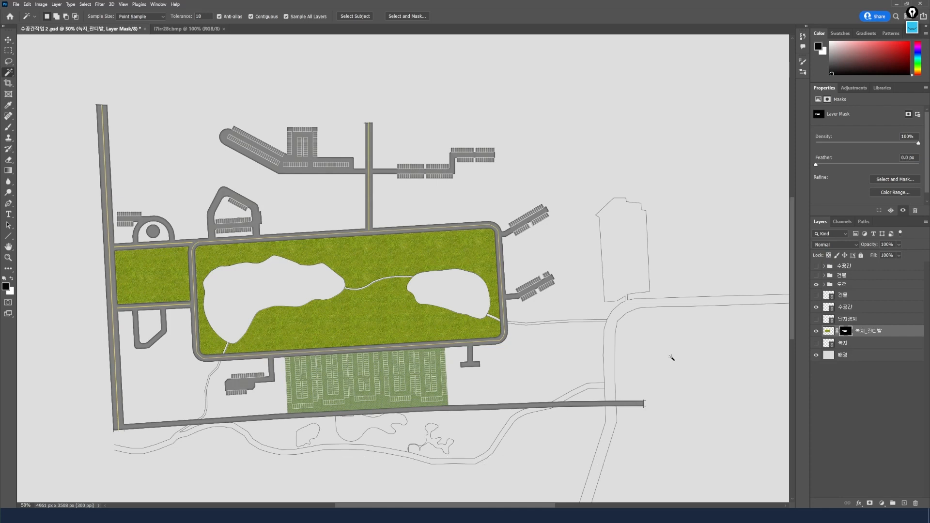
click(816, 275)
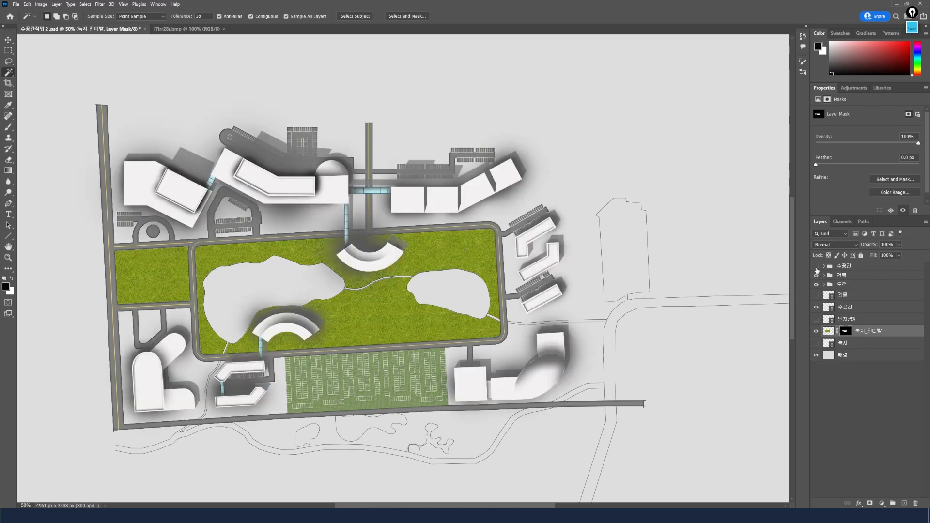
click(816, 266)
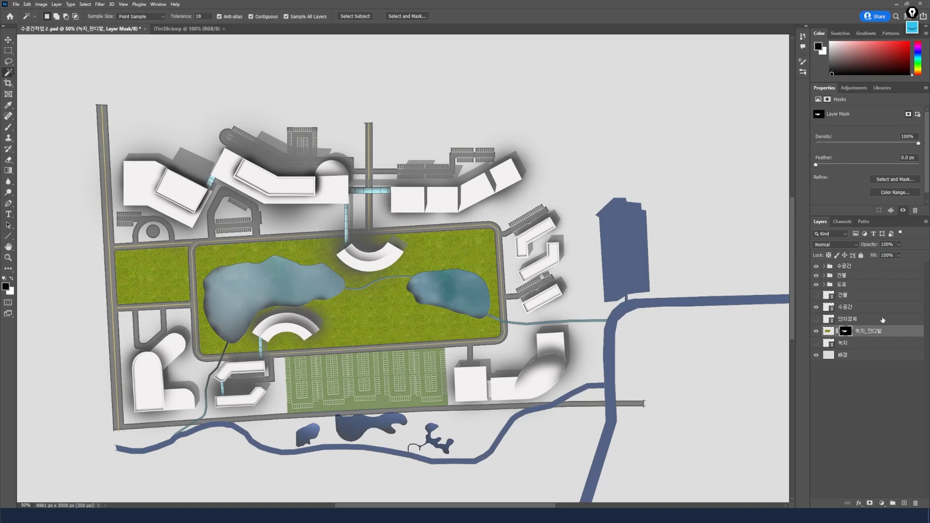
- Adjust the lawn layer's colour with Hue/Saturation: hue +12, saturation +23 and lightness +27
key(ctrl+u)
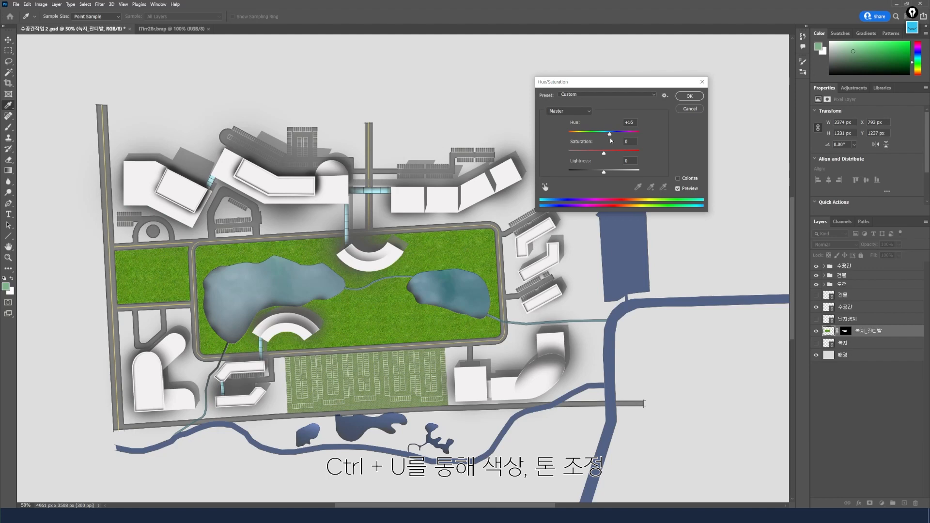
mouse_move(610, 155)
mouse_down()
mouse_move(628, 162)
mouse_move(612, 156)
mouse_up()
click(610, 175)
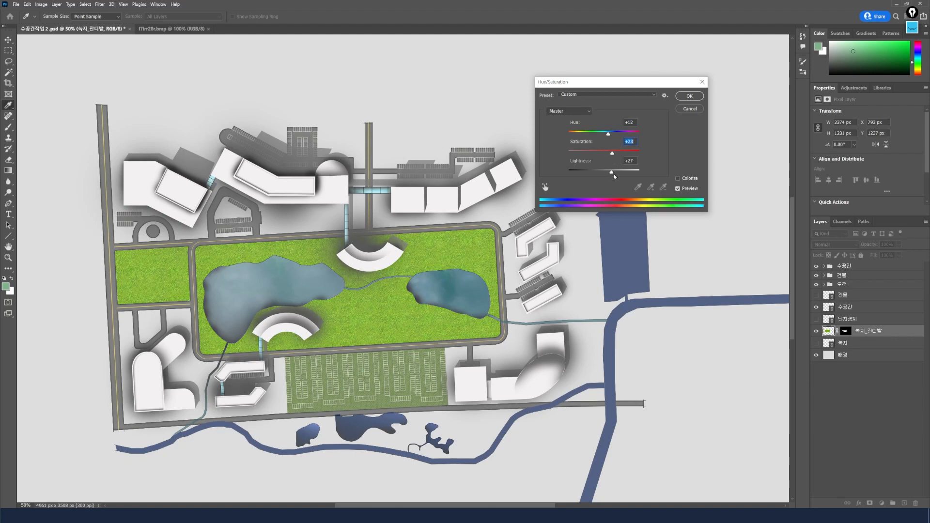
click(689, 96)
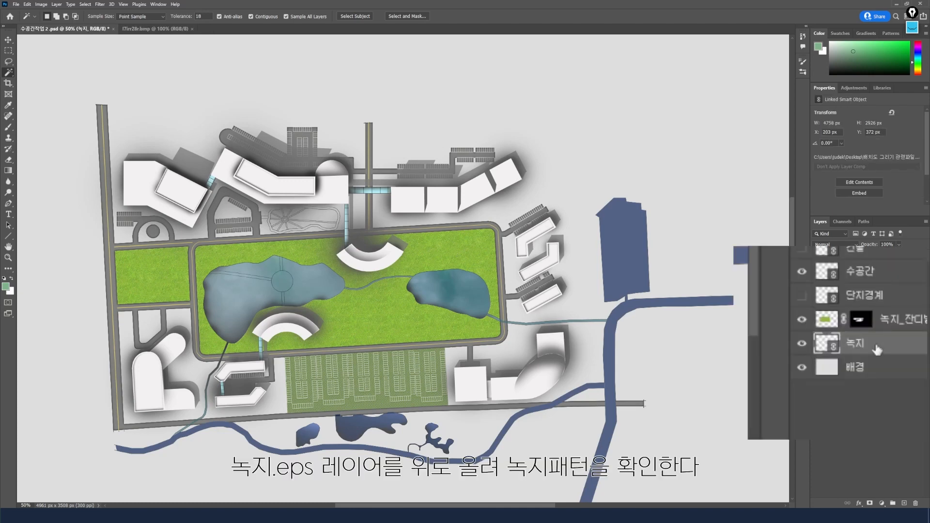
- Move the 녹지 layer above 녹지_잔디밭 and add a new empty layer directly beneath the lawn layer
drag(878, 348, 877, 312)
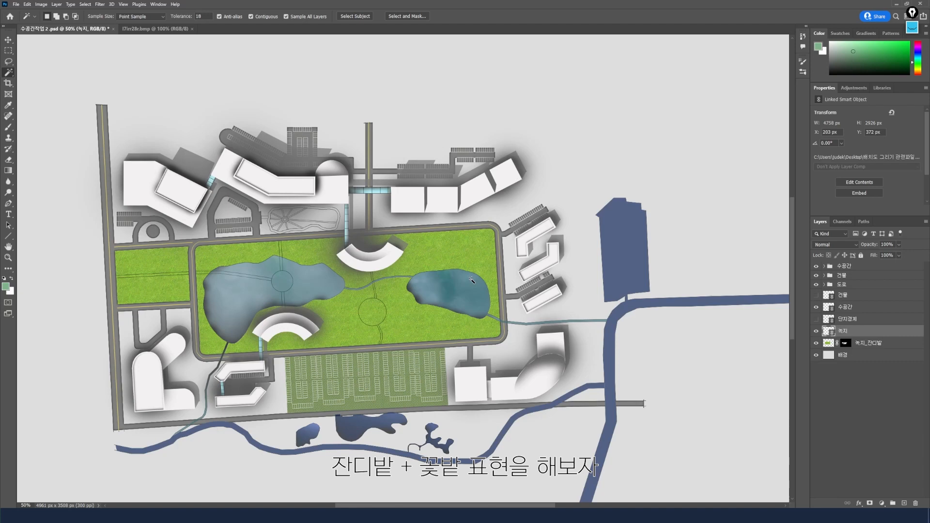
click(874, 345)
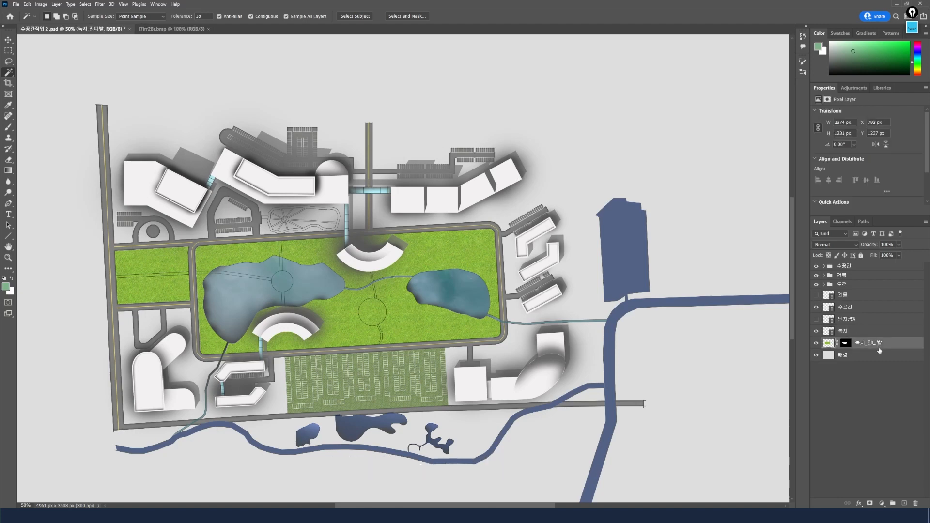
click(904, 502)
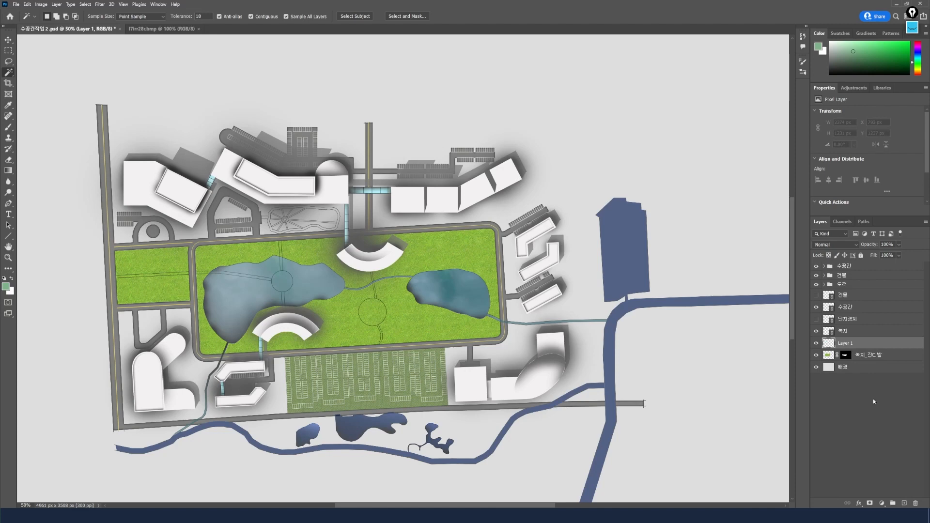
click(874, 358)
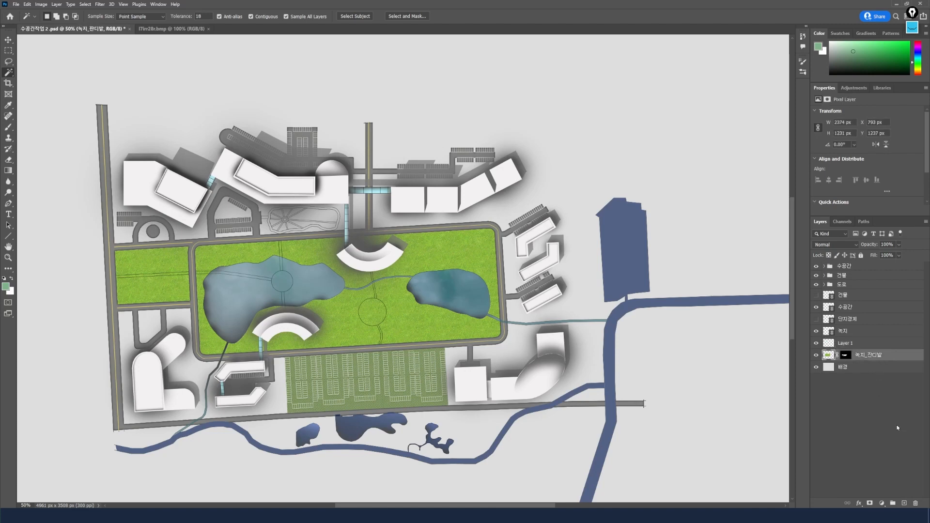
drag(869, 355, 871, 347)
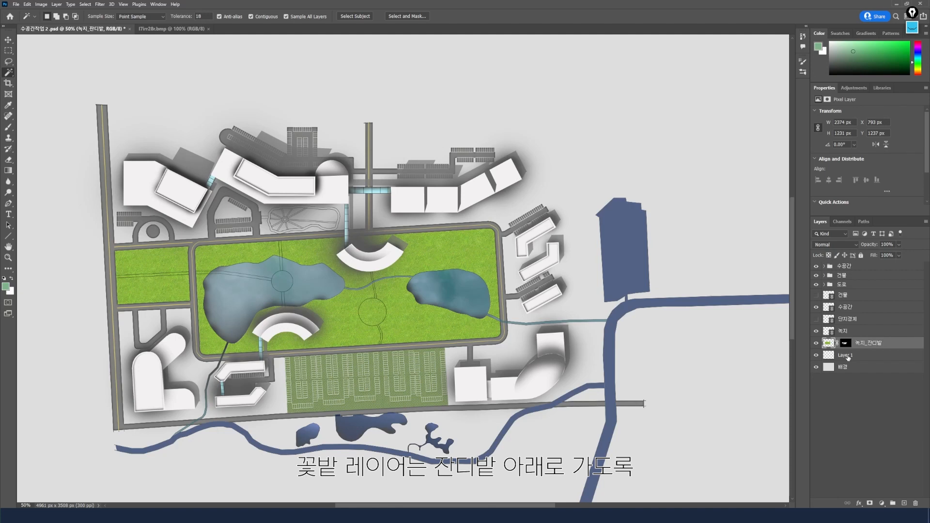
- Rename the new layer beneath the lawn layer as 녹지_꽃밭
click(847, 357)
double_click(848, 358)
text(녹지)
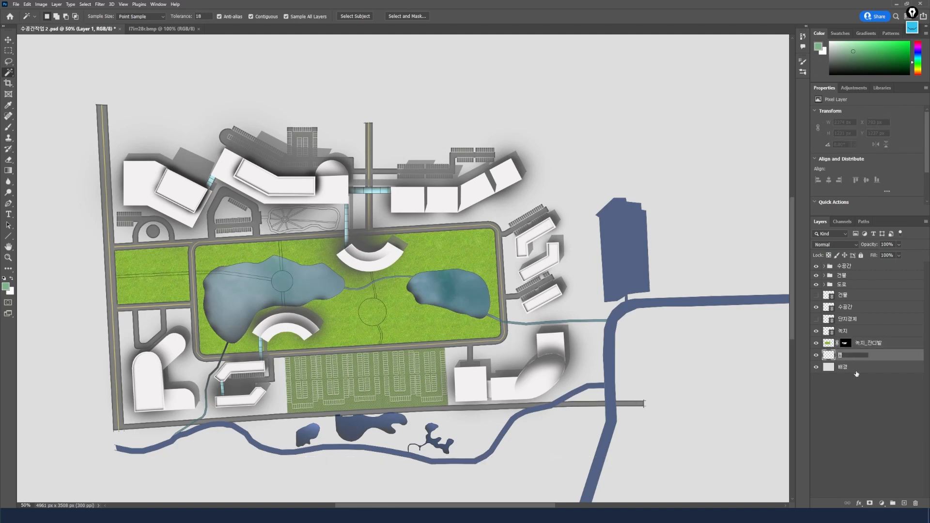
text(_꽃밭)
key(Return)
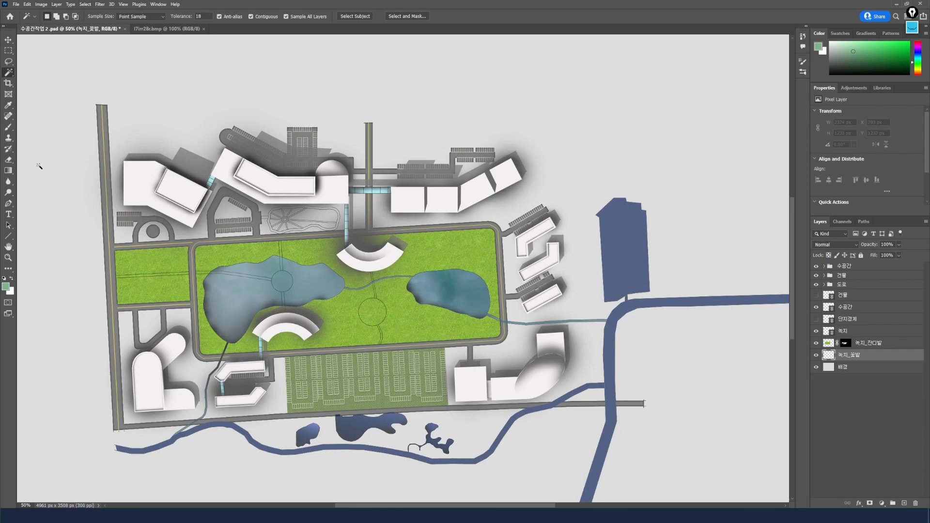
- Switch to the browser, browse the "flower field top view" image results and bring the TripAdvisor flower field picture into Photoshop as a document
drag(0, 201, 552, 104)
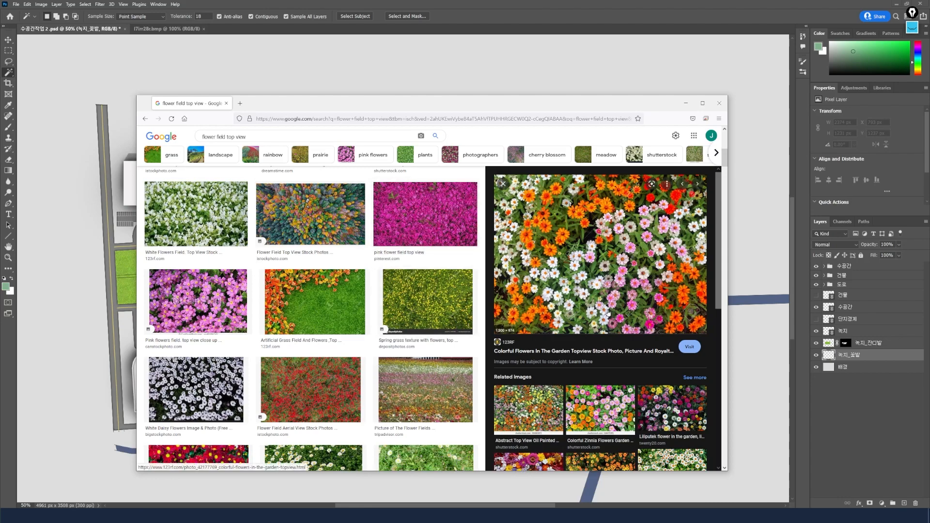
scroll(625, 361, down, 2)
scroll(625, 360, up, 2)
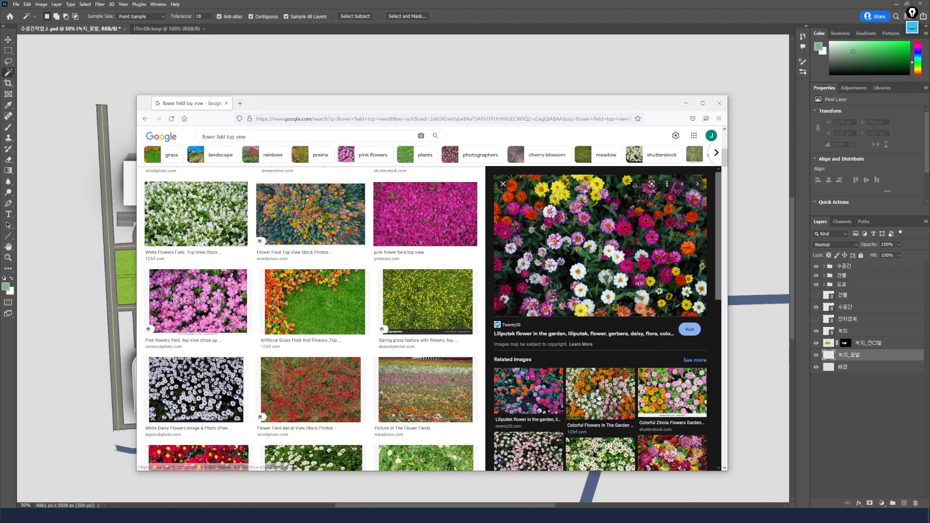
scroll(620, 396, down, 3)
click(623, 394)
scroll(335, 308, down, 3)
click(332, 307)
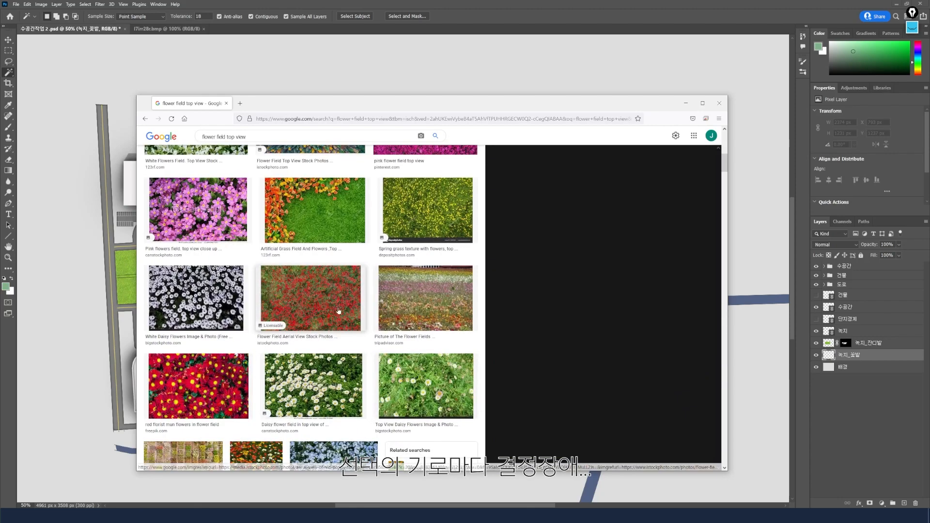
click(417, 308)
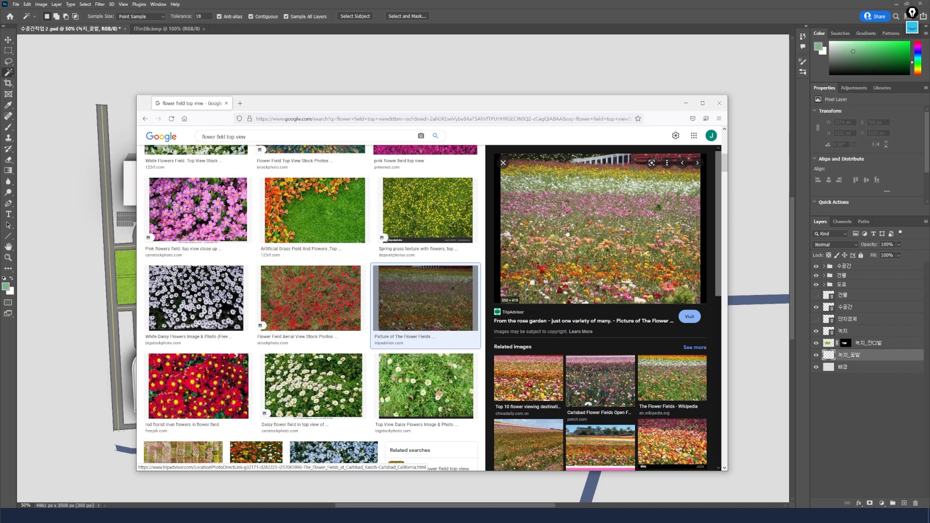
drag(595, 255, 255, 8)
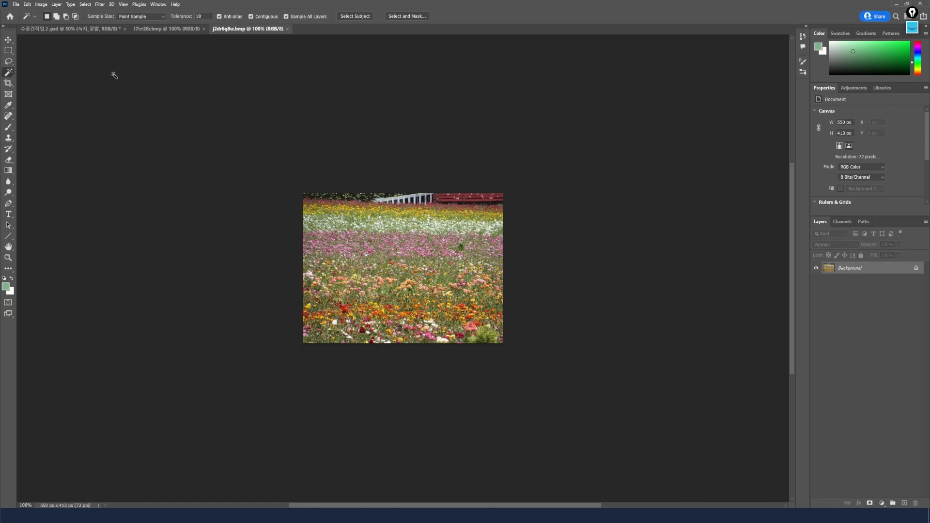
- Lasso the flower area below the fence with a 5 px feather and move it into the site plan's 녹지_꽃밭 layer
click(9, 62)
click(42, 62)
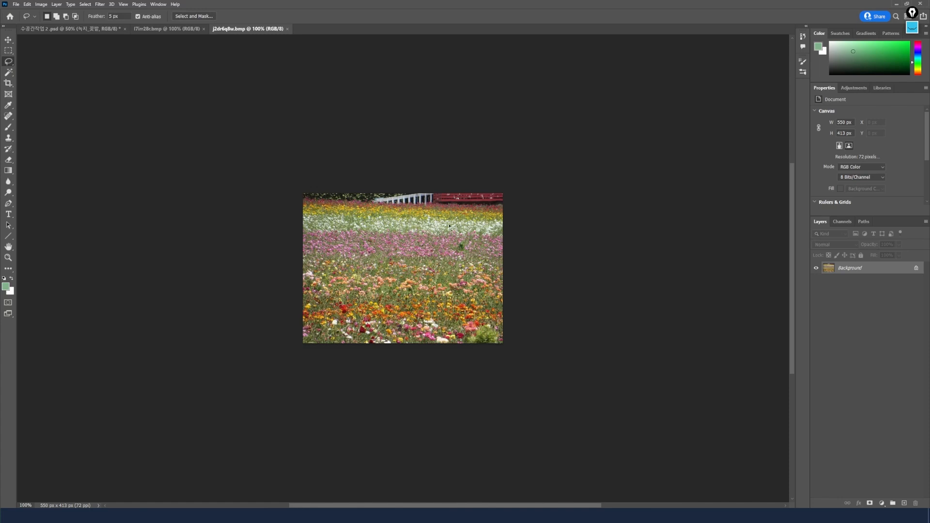
mouse_move(459, 216)
mouse_down()
mouse_move(390, 208)
mouse_move(346, 227)
mouse_move(327, 269)
mouse_move(333, 315)
mouse_move(383, 333)
mouse_move(453, 330)
mouse_move(469, 319)
mouse_move(479, 250)
mouse_move(456, 214)
mouse_up()
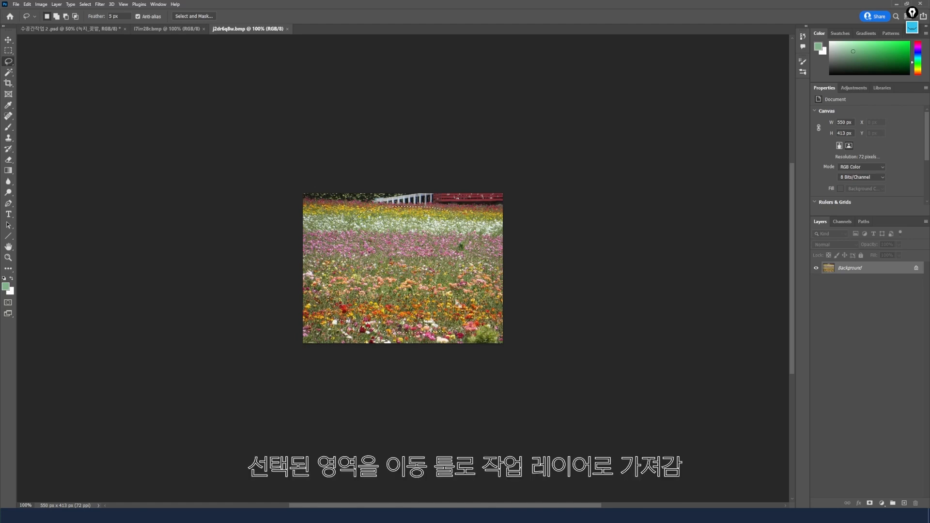
key(v)
mouse_move(377, 251)
mouse_down()
mouse_move(217, 165)
mouse_move(94, 28)
mouse_move(369, 329)
mouse_move(363, 337)
mouse_up()
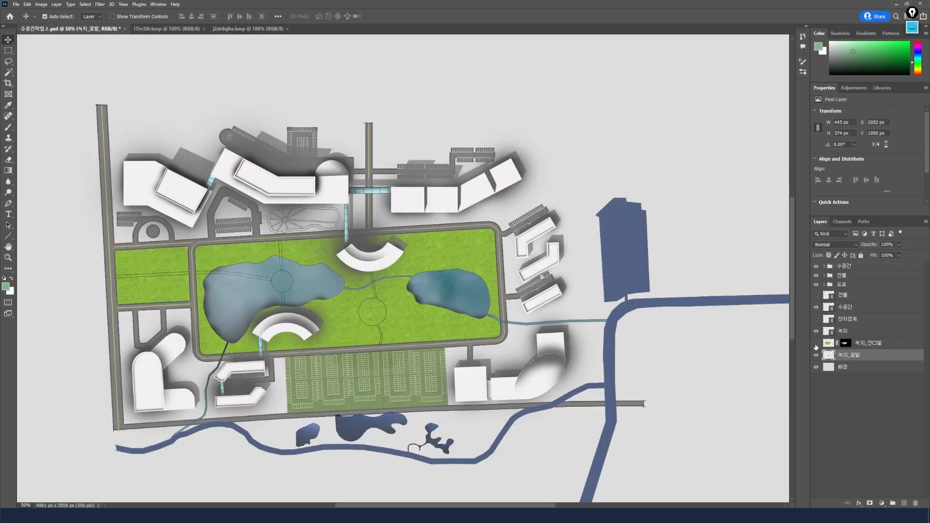
- Hide the 녹지_잔디밭 layer and the 도로, 건물 and 수공간 groups
click(815, 345)
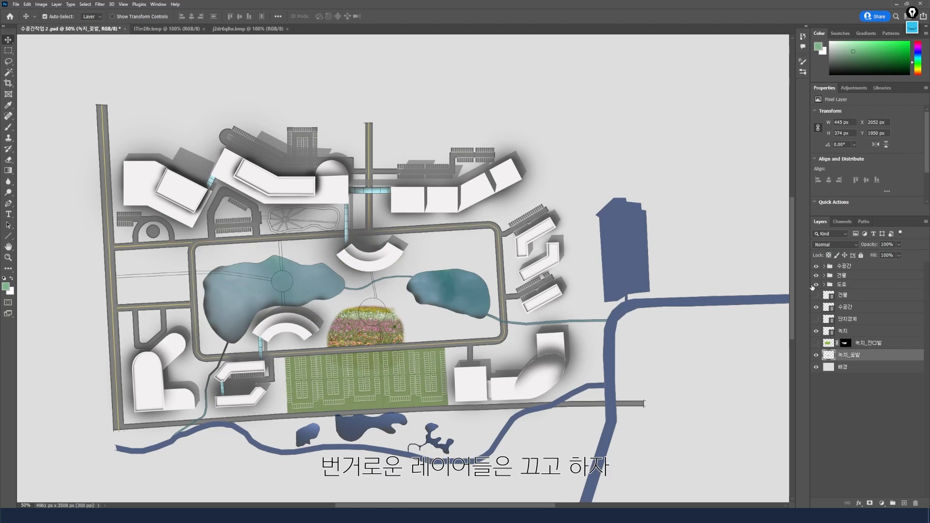
click(815, 284)
click(816, 275)
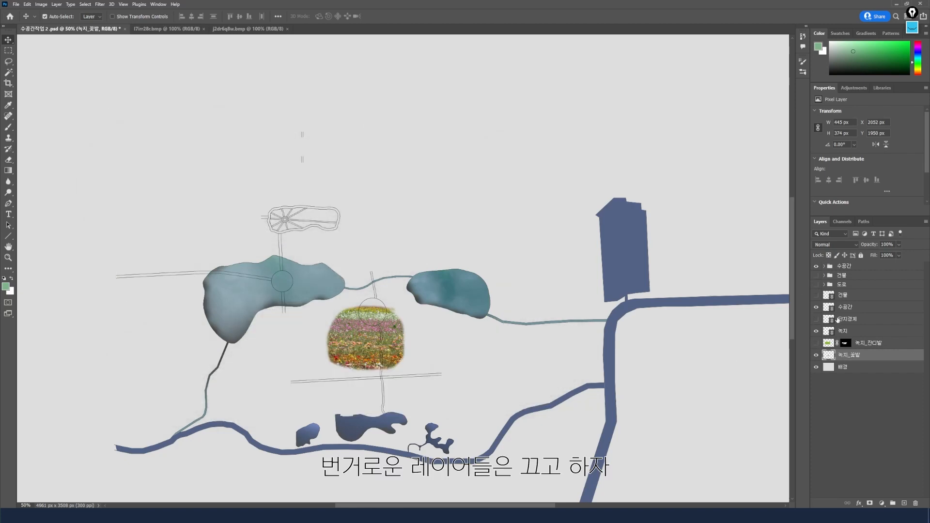
click(816, 266)
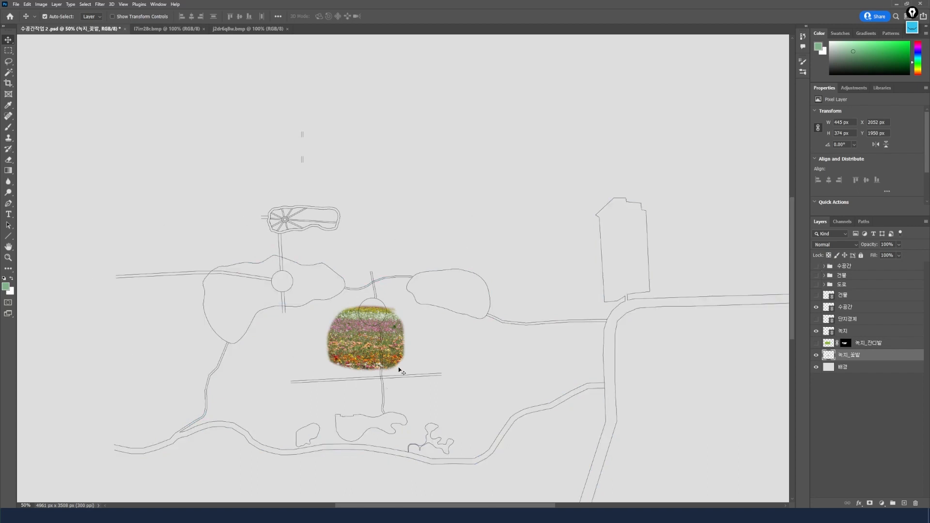
- Scale the flower patch down to about 238 × 200 px and place it at the north-west corner of the west block
key(ctrl+t)
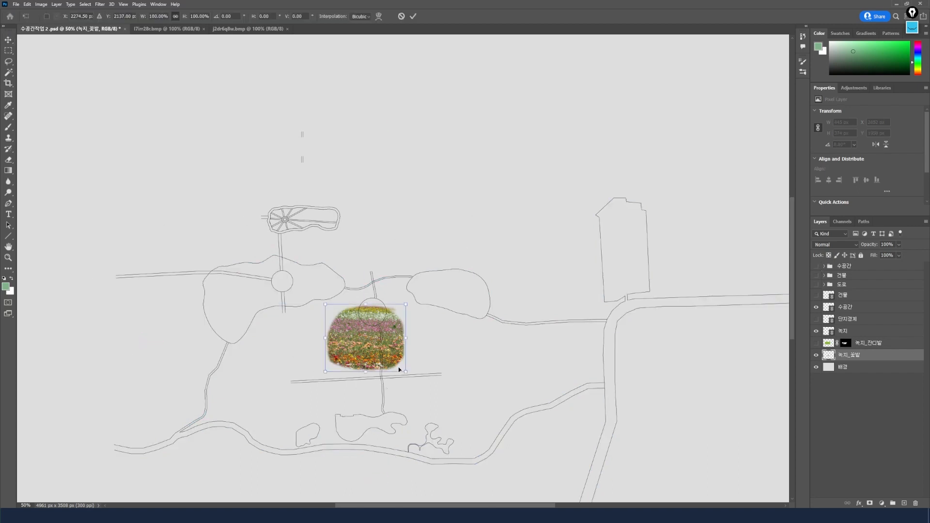
drag(406, 372, 144, 267)
- Select the flower patch's pixels and duplicate it repeatedly within the layer until it covers the west block and the road loop
ctrl+click(822, 360)
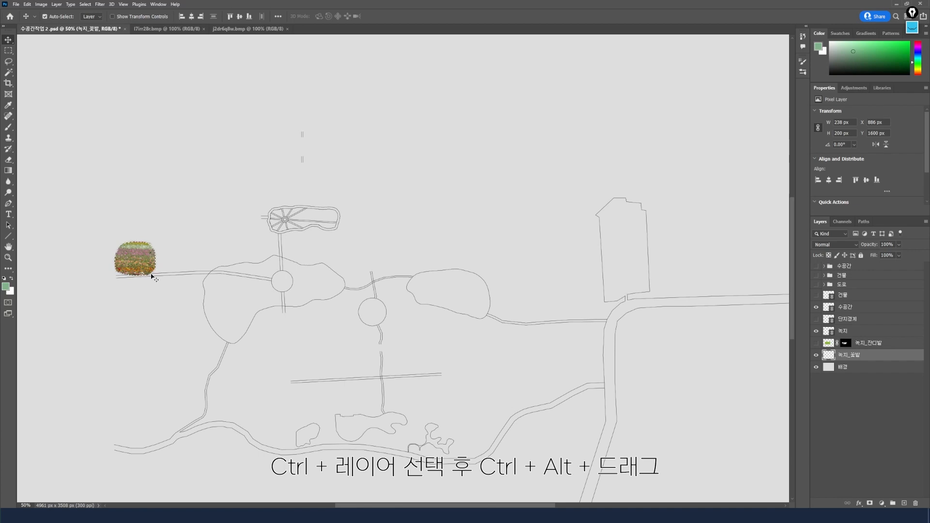
drag(137, 261, 166, 262)
drag(167, 261, 169, 281)
drag(168, 281, 138, 285)
drag(137, 283, 133, 293)
drag(133, 289, 189, 295)
drag(189, 295, 194, 272)
drag(195, 271, 196, 238)
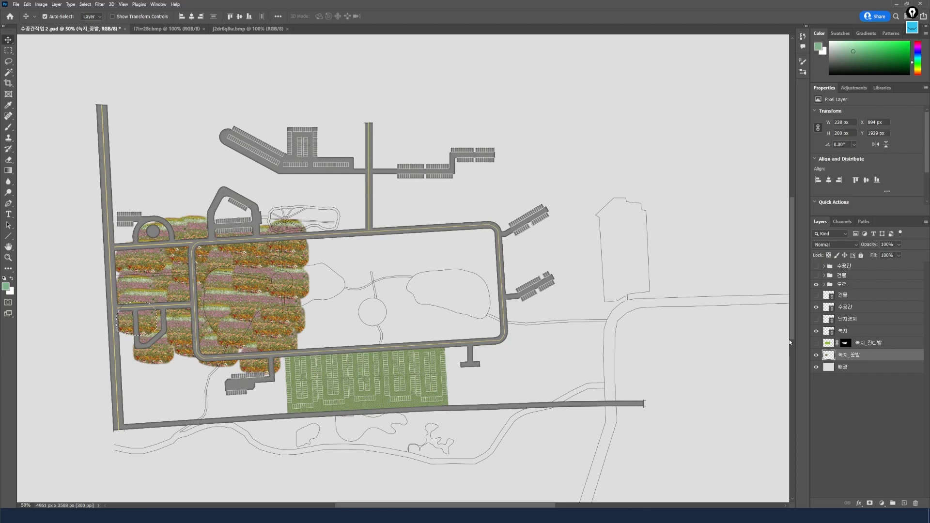
mouse_move(138, 320)
mouse_down()
mouse_move(361, 251)
mouse_move(395, 250)
mouse_move(398, 238)
mouse_move(434, 256)
mouse_move(453, 238)
mouse_move(487, 267)
mouse_move(494, 331)
mouse_move(484, 340)
mouse_move(361, 341)
mouse_move(348, 267)
mouse_move(409, 324)
mouse_move(466, 271)
mouse_move(302, 379)
mouse_move(281, 325)
mouse_move(291, 281)
mouse_move(326, 281)
mouse_move(339, 262)
mouse_move(290, 312)
mouse_move(233, 341)
mouse_move(288, 340)
mouse_move(227, 341)
mouse_move(222, 330)
mouse_move(217, 296)
mouse_move(394, 256)
mouse_move(444, 199)
mouse_up()
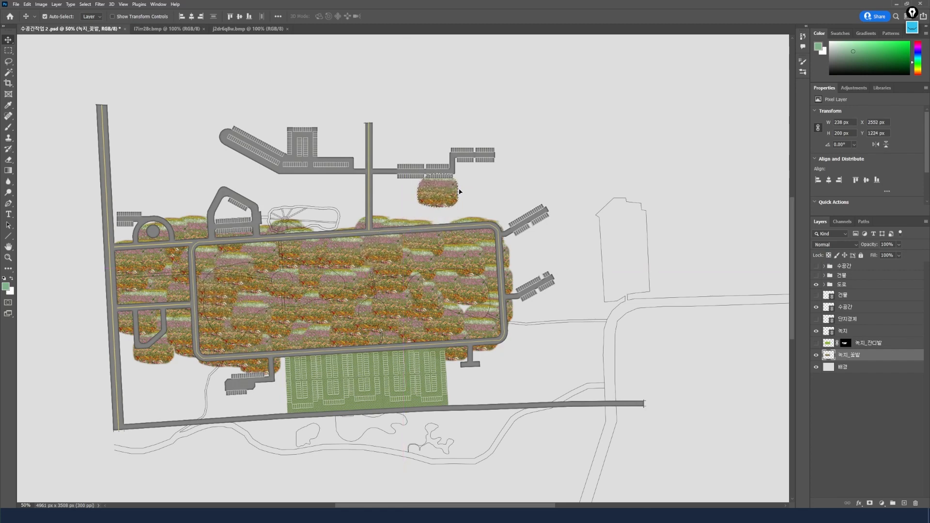
- Lasso the stray flower patch north of the road loop and delete it
key(ctrl+d)
key(l)
mouse_move(420, 200)
mouse_down()
mouse_move(461, 208)
mouse_move(419, 198)
mouse_move(448, 207)
mouse_move(451, 197)
mouse_up()
key(ctrl+d)
mouse_move(440, 199)
mouse_down()
mouse_move(405, 223)
mouse_move(234, 260)
mouse_move(351, 246)
mouse_move(356, 268)
mouse_move(309, 337)
mouse_move(293, 344)
mouse_move(244, 350)
mouse_move(167, 300)
mouse_move(144, 299)
mouse_move(490, 330)
mouse_up()
mouse_move(474, 173)
mouse_down()
mouse_move(413, 188)
mouse_move(417, 213)
mouse_move(471, 207)
mouse_move(470, 180)
mouse_up()
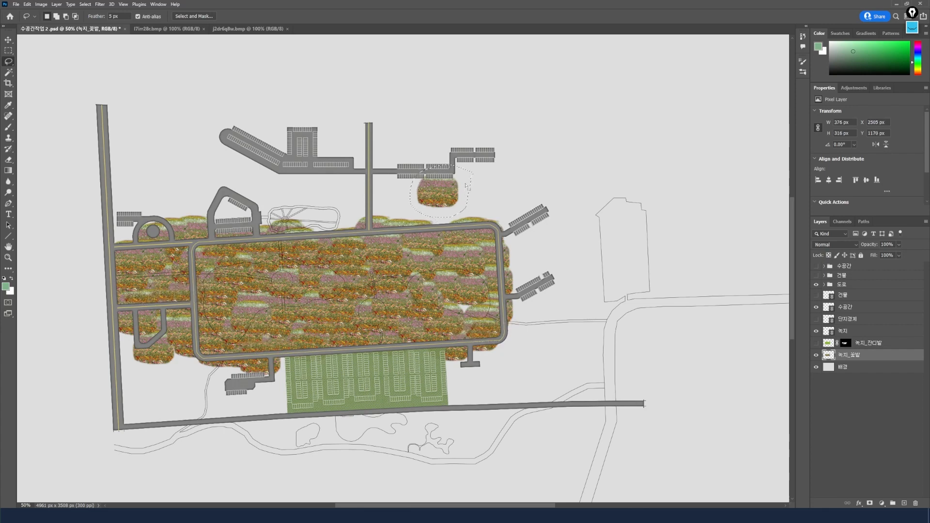
key(Delete)
- Copy the 녹지_잔디밭 layer's mask onto the 녹지_꽃밭 layer
key(m)
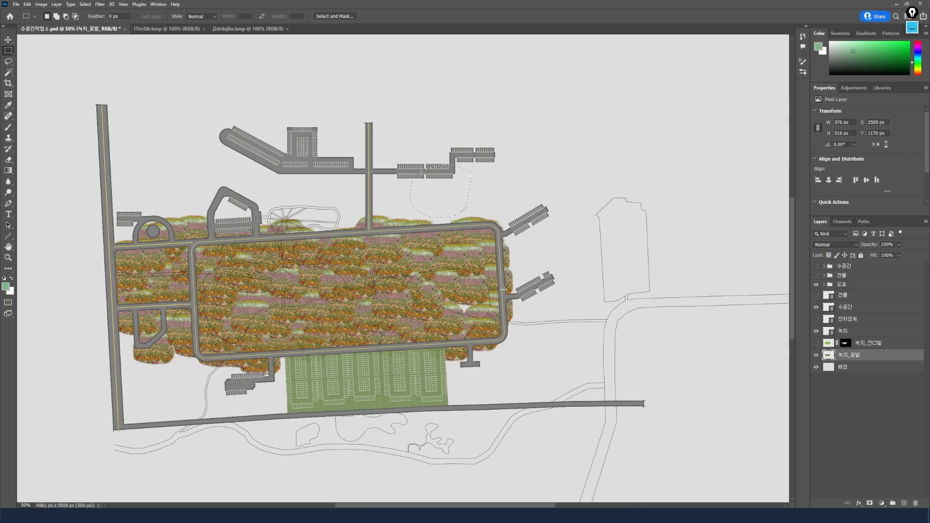
click(873, 343)
click(855, 357)
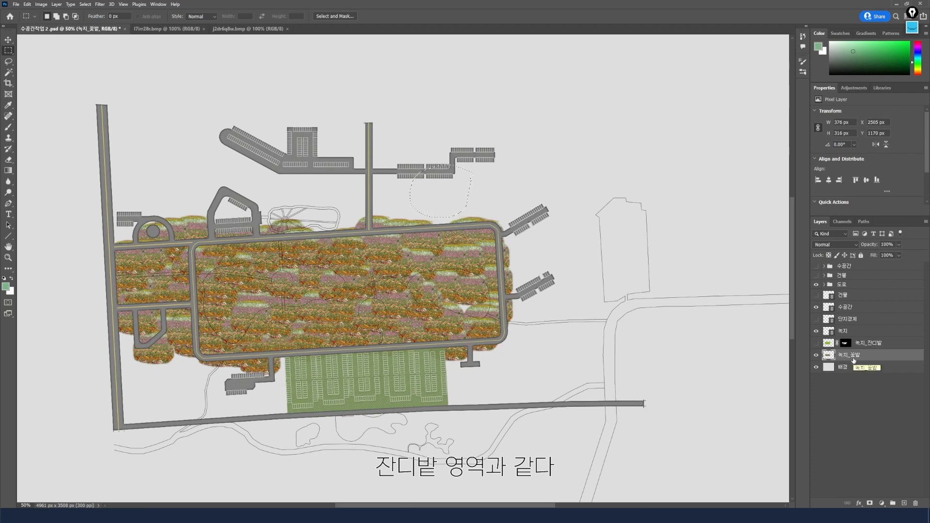
click(845, 343)
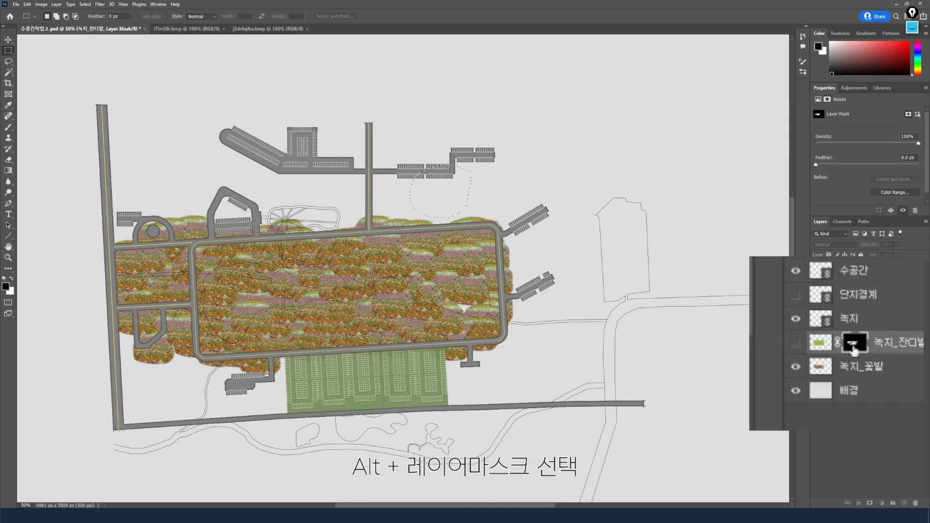
drag(853, 350, 855, 368)
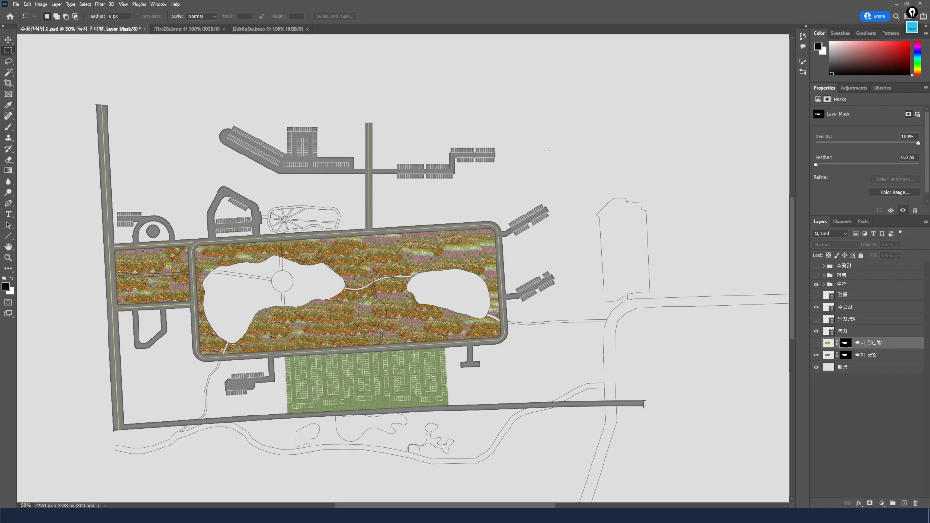
- Turn the 녹지_잔디밭 layer back on over the flower field
click(817, 344)
click(817, 344)
click(817, 344)
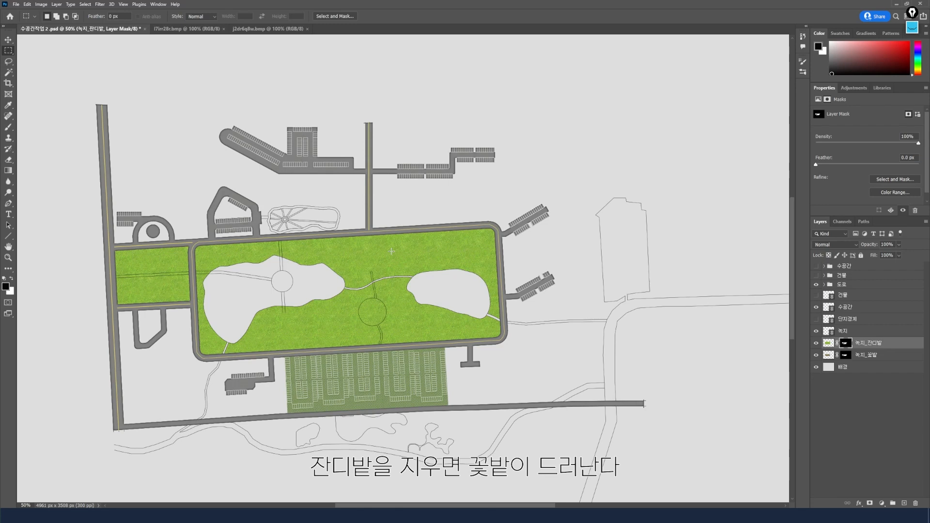
- Target the 녹지_잔디밭 layer's image instead of its mask and choose the Eraser tool
click(874, 344)
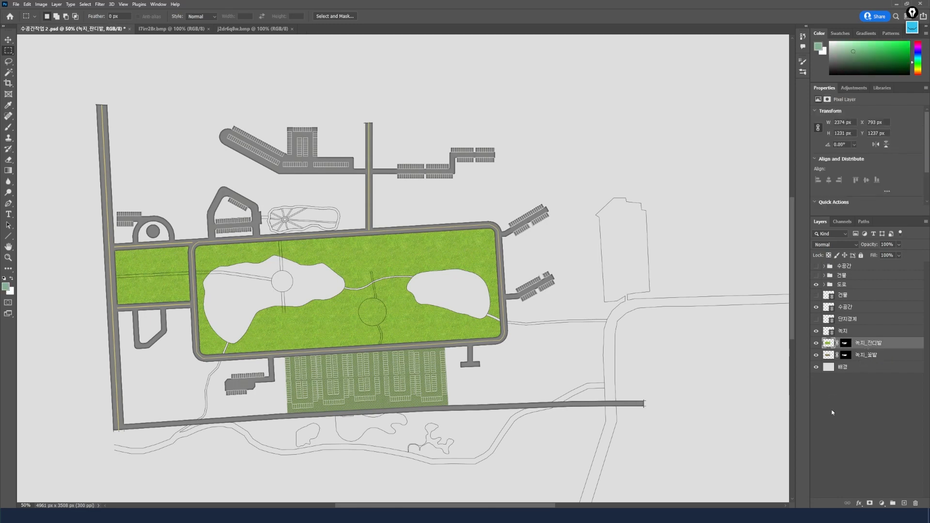
click(10, 161)
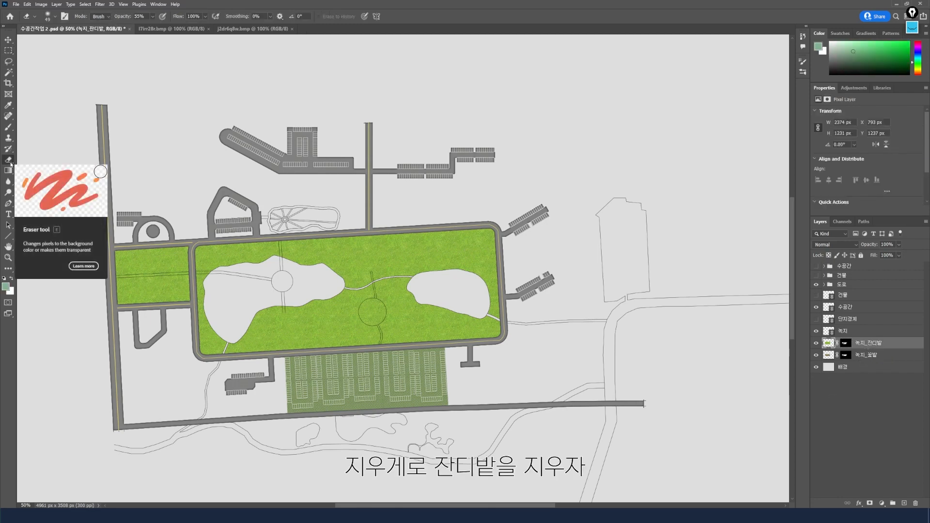
- Try erasing a few strokes of lawn between the two ponds, then undo them
drag(352, 250, 349, 328)
drag(341, 264, 468, 249)
mouse_move(396, 250)
mouse_down()
mouse_move(452, 251)
mouse_move(406, 343)
mouse_up()
key(ctrl+z)
key(ctrl+z)
key(ctrl+z)
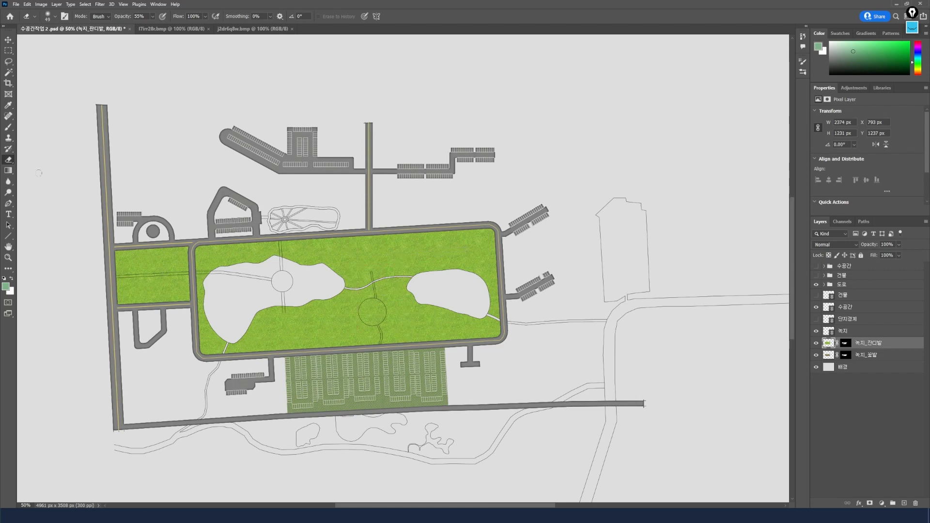
- Set the Eraser brush to 399 px size, 0% hardness and 59% opacity
click(54, 19)
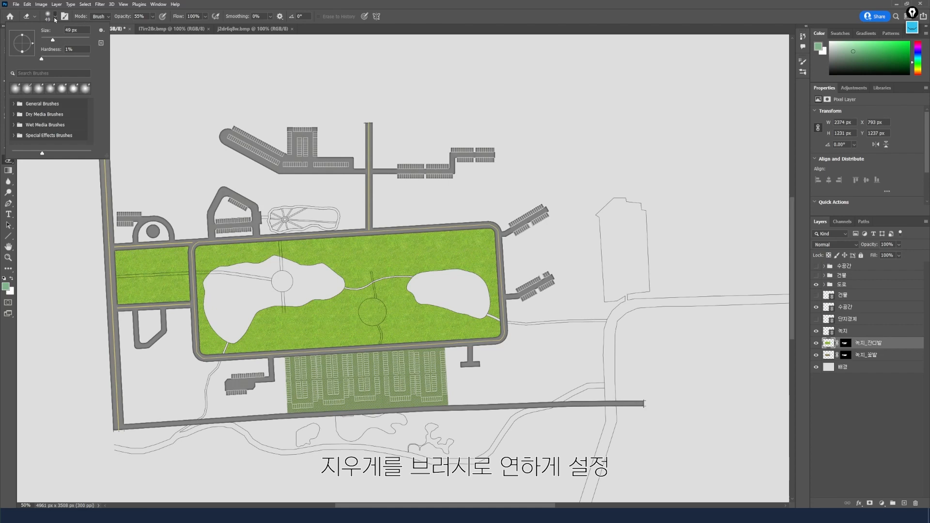
drag(42, 58, 18, 74)
drag(39, 39, 83, 39)
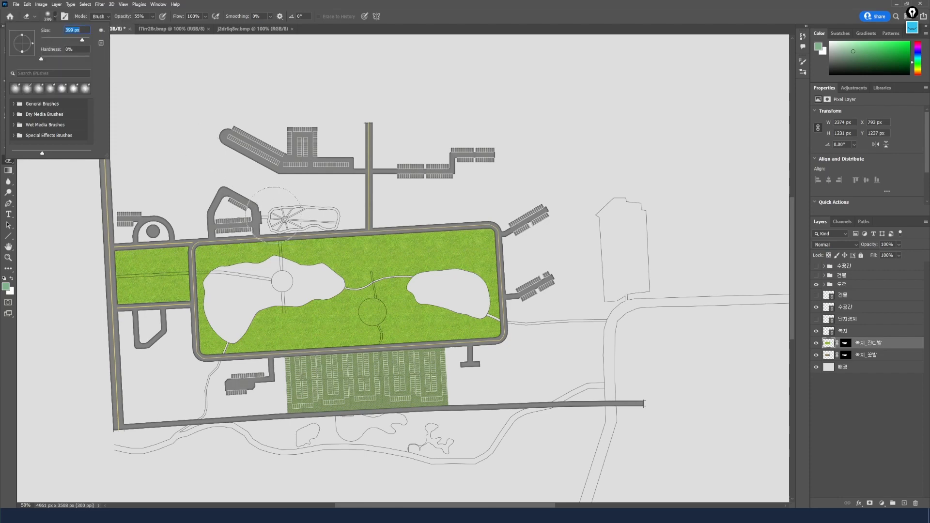
click(153, 16)
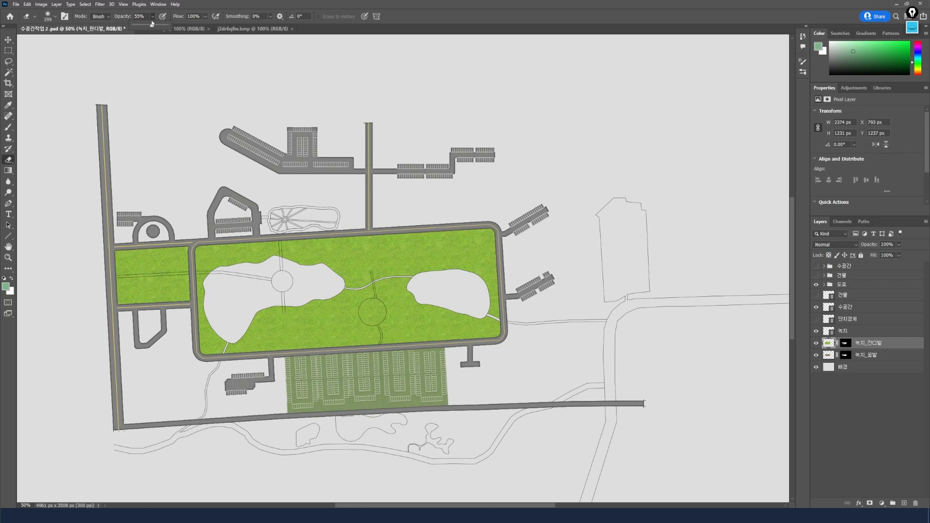
drag(152, 23, 153, 26)
- Softly erase the lawn along the large block's outer edges and around the borders of the small west block to reveal the flower field
click(240, 6)
mouse_move(335, 219)
mouse_down()
mouse_move(516, 219)
mouse_move(502, 256)
mouse_up()
mouse_move(188, 393)
mouse_down()
mouse_move(378, 385)
mouse_move(382, 348)
mouse_move(480, 336)
mouse_move(503, 320)
mouse_up()
mouse_move(140, 300)
mouse_down()
mouse_move(94, 275)
mouse_move(109, 283)
mouse_move(111, 259)
mouse_move(118, 262)
mouse_move(148, 328)
mouse_up()
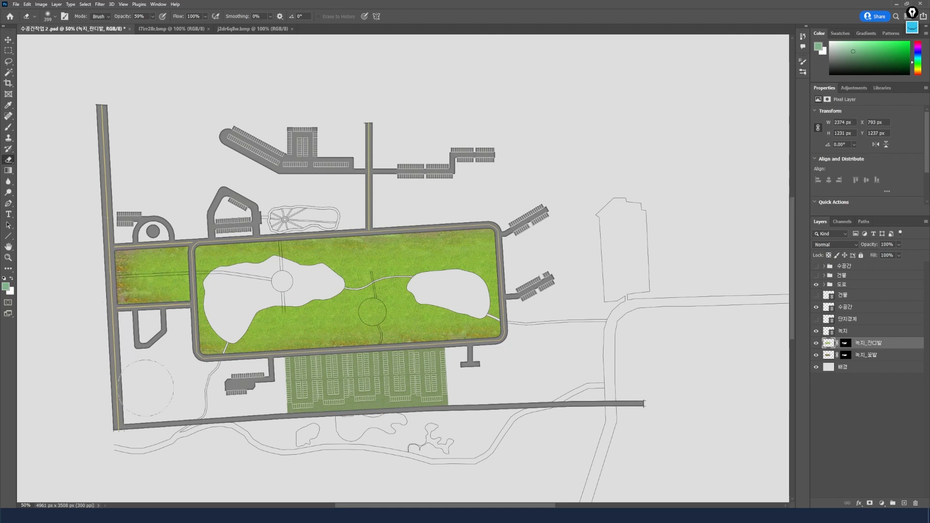
click(198, 233)
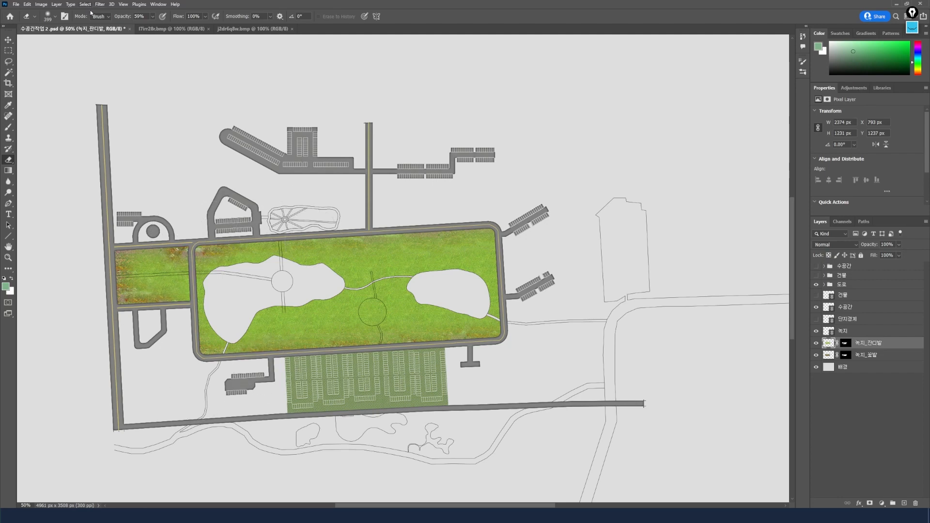
- Reduce the Eraser size to 42 px and reveal flowers along the pond edges and around the small circle and its paths
click(55, 16)
text(42)
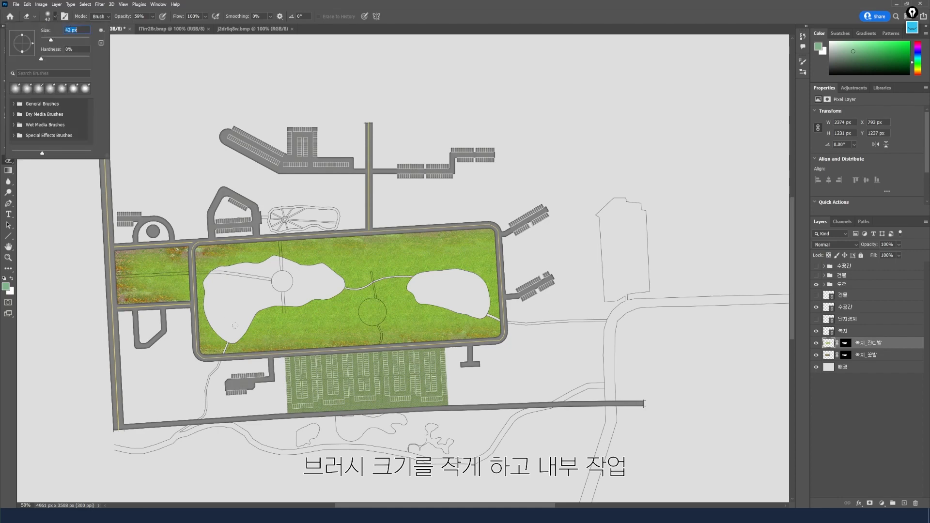
key(Return)
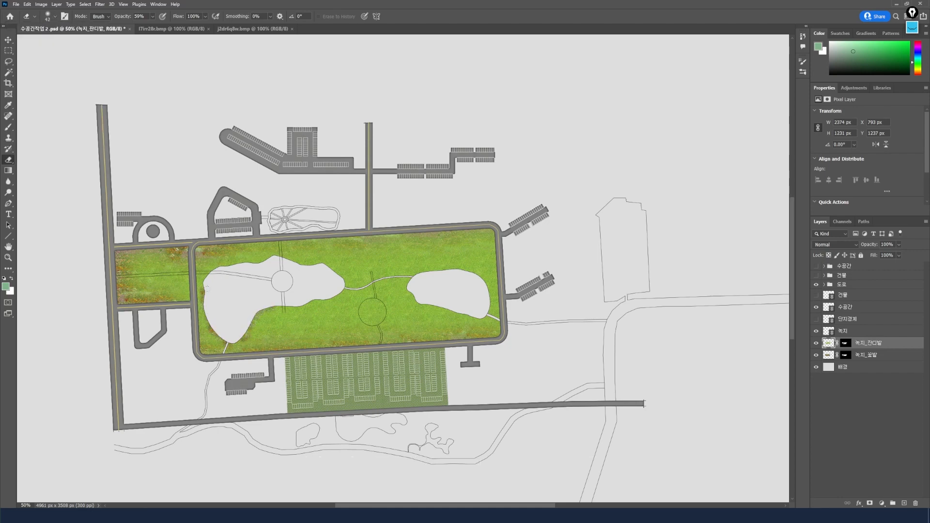
mouse_move(404, 295)
mouse_down()
mouse_move(434, 308)
mouse_move(424, 304)
mouse_up()
mouse_move(368, 273)
mouse_down()
mouse_move(371, 296)
mouse_move(375, 267)
mouse_move(384, 339)
mouse_up()
mouse_move(364, 294)
mouse_down()
mouse_move(360, 310)
mouse_move(375, 339)
mouse_up()
- Keep the Eraser at 0% hardness, lower its opacity and lightly touch up the lawn beside the western pond
click(55, 18)
click(42, 58)
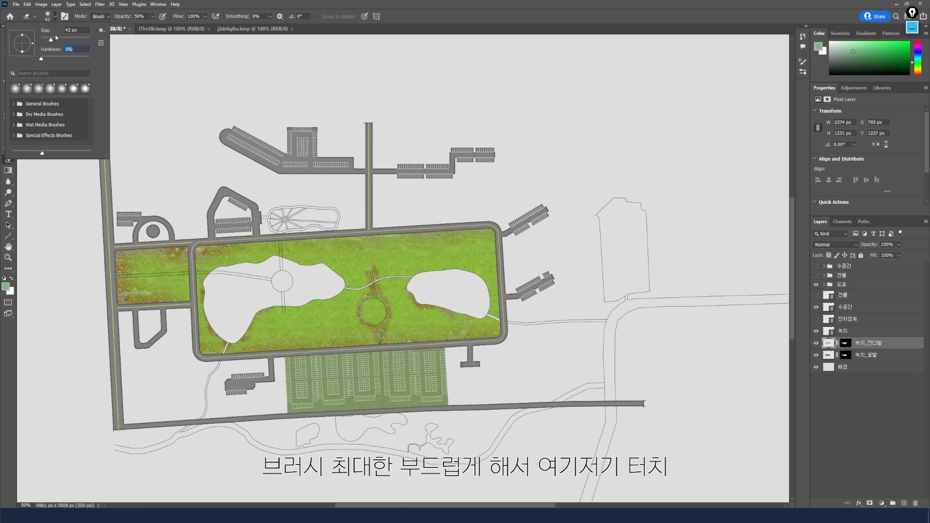
click(151, 17)
click(151, 17)
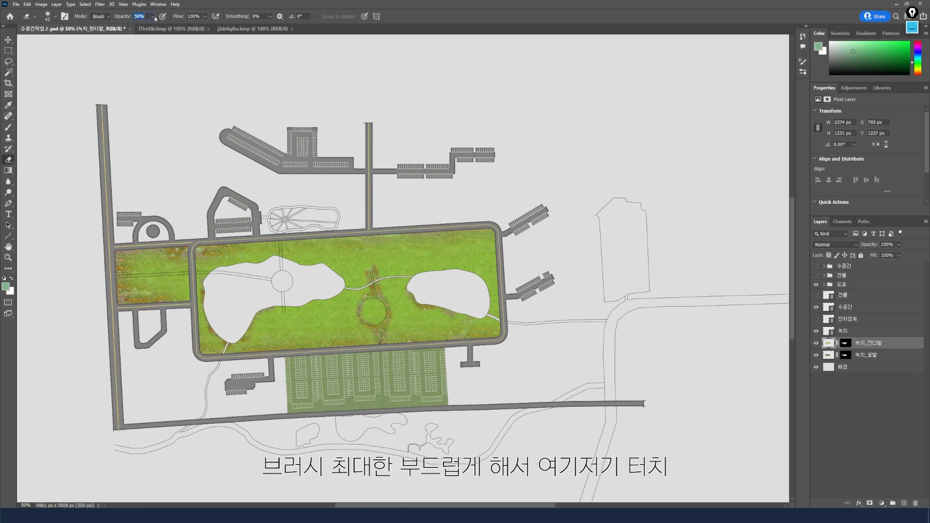
drag(152, 28, 138, 27)
click(259, 302)
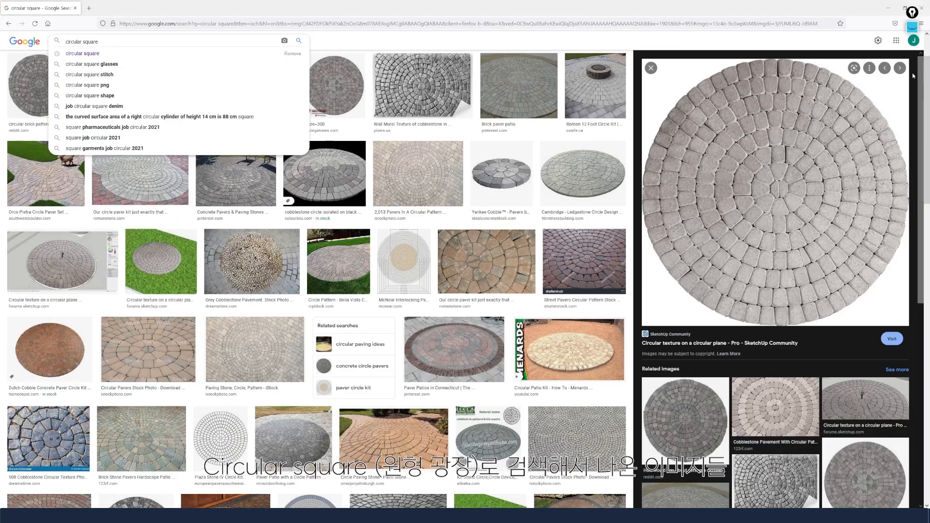
- Browse the "circular square" image results in a reduced browser window and bring the round grey stone paving picture into Photoshop as a new document
click(904, 8)
double_click(598, 257)
drag(602, 135, 494, 83)
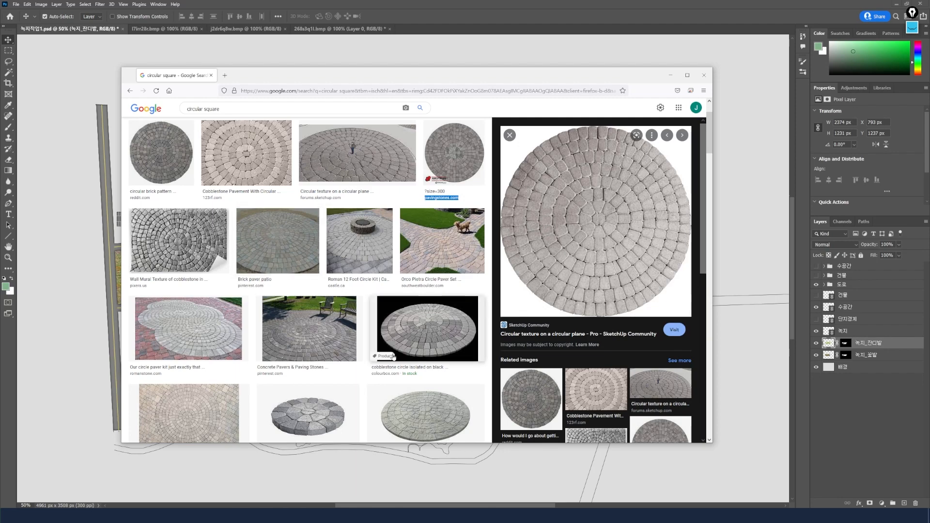
scroll(426, 356, down, 3)
scroll(508, 340, up, 3)
scroll(398, 309, down, 4)
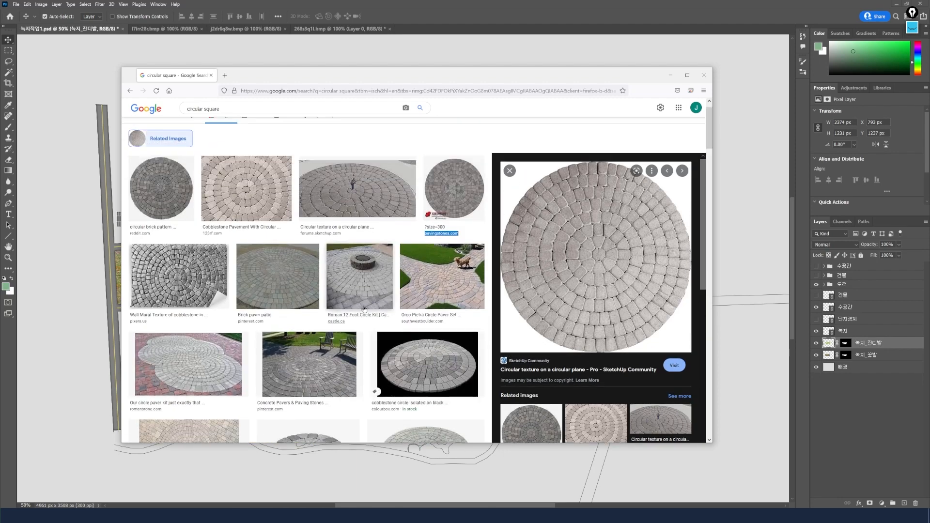
scroll(399, 309, down, 1)
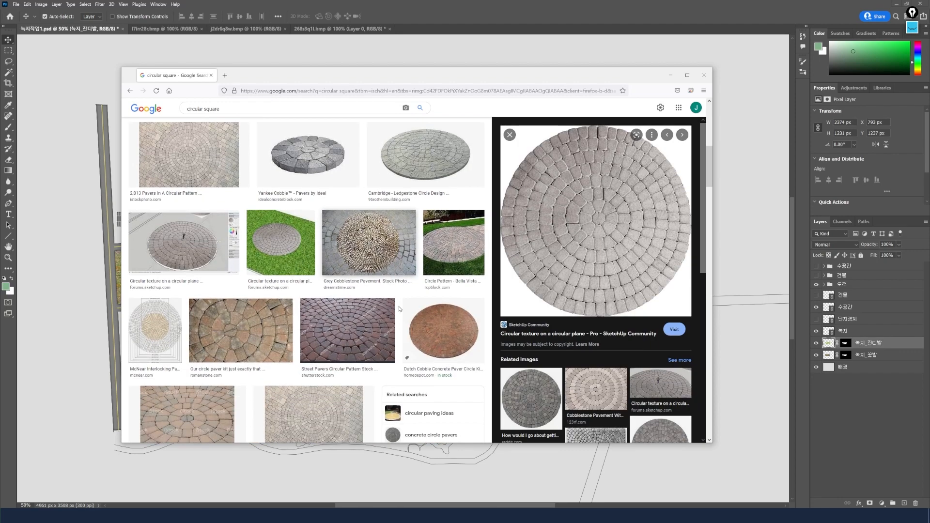
scroll(400, 309, down, 3)
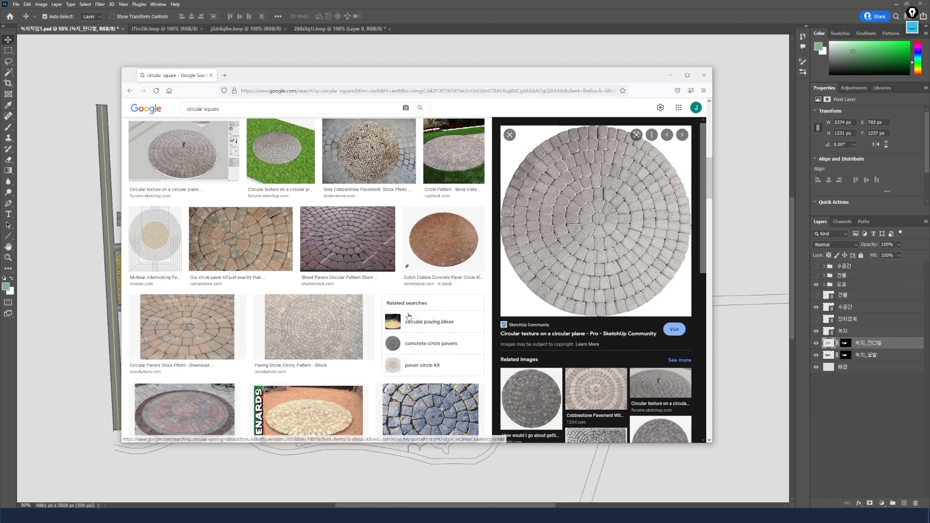
scroll(410, 318, down, 1)
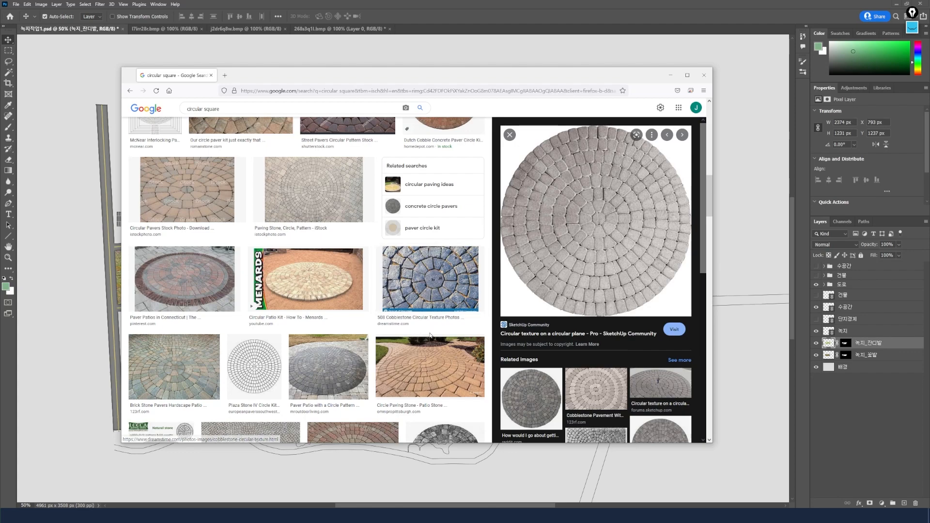
scroll(410, 318, down, 2)
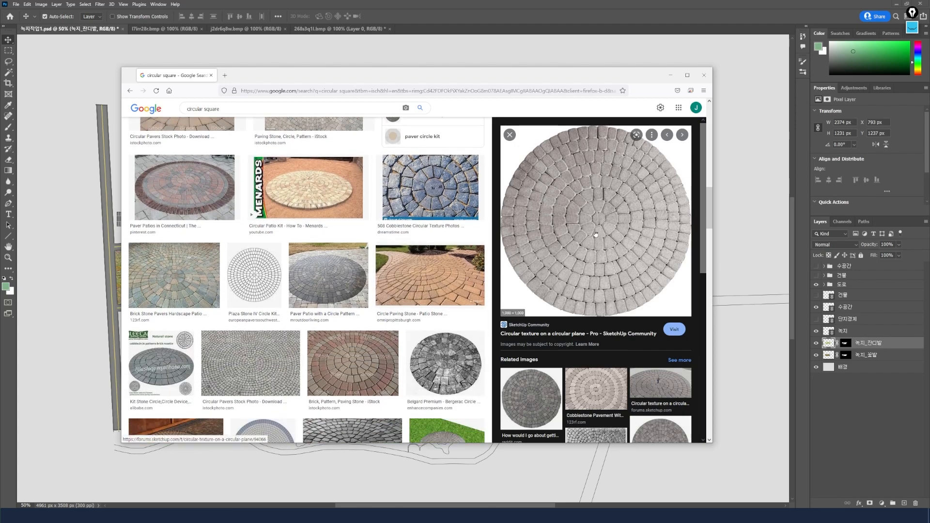
drag(600, 238, 458, 30)
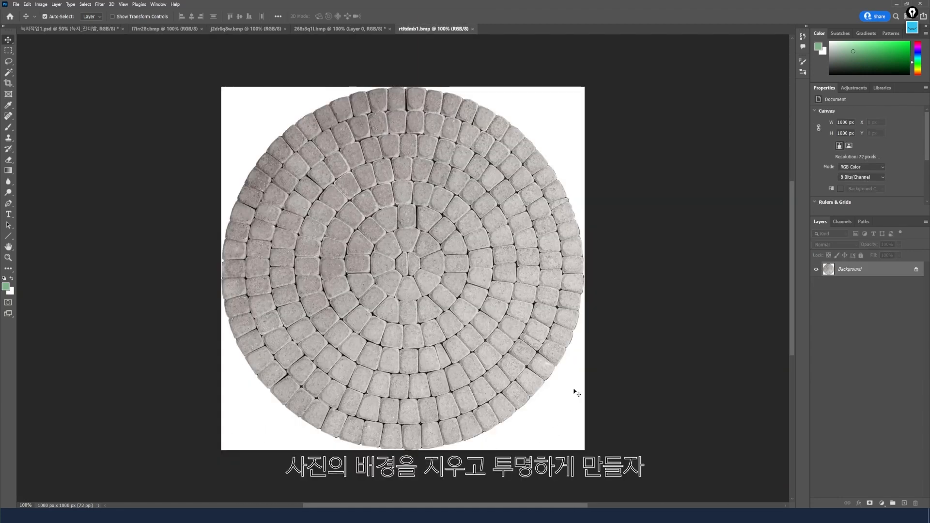
- Select all four white corners around the paving circle with the Magic Wand in add-to-selection mode
click(9, 73)
click(253, 121)
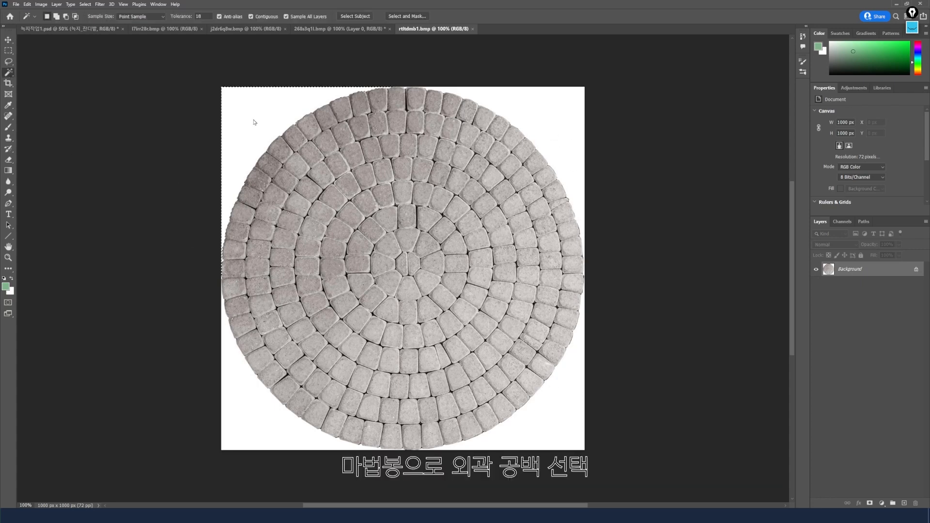
click(56, 16)
click(548, 114)
click(569, 400)
click(270, 436)
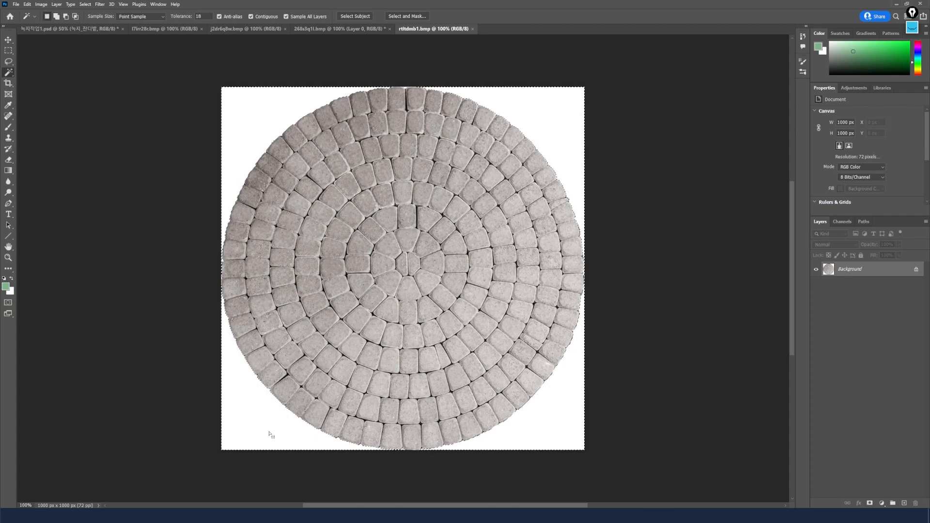
- Unlock the Background layer, delete the selected white corners to transparency and clear the selection
key(Delete)
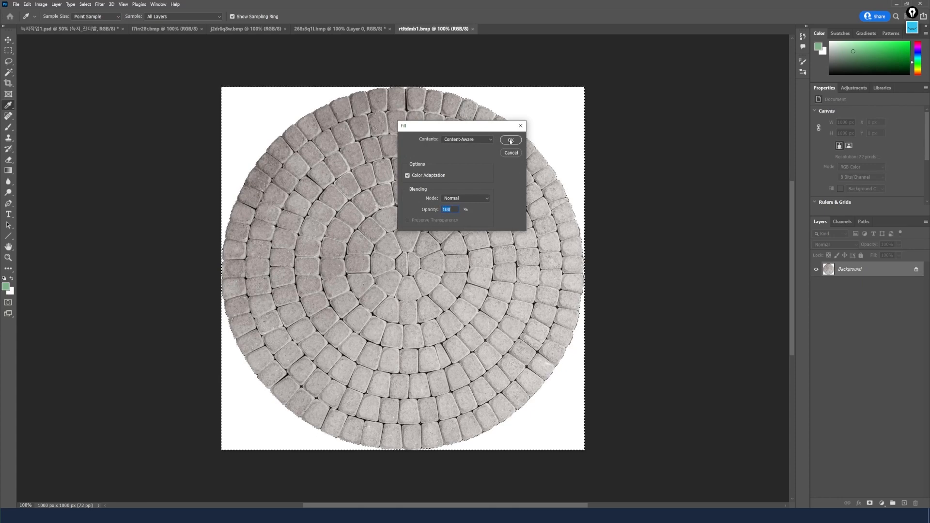
click(518, 154)
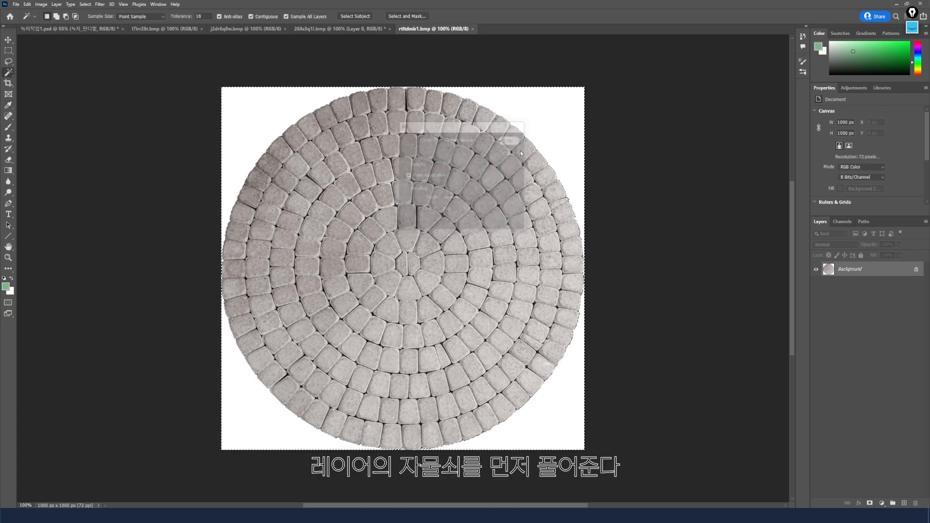
click(915, 270)
key(Delete)
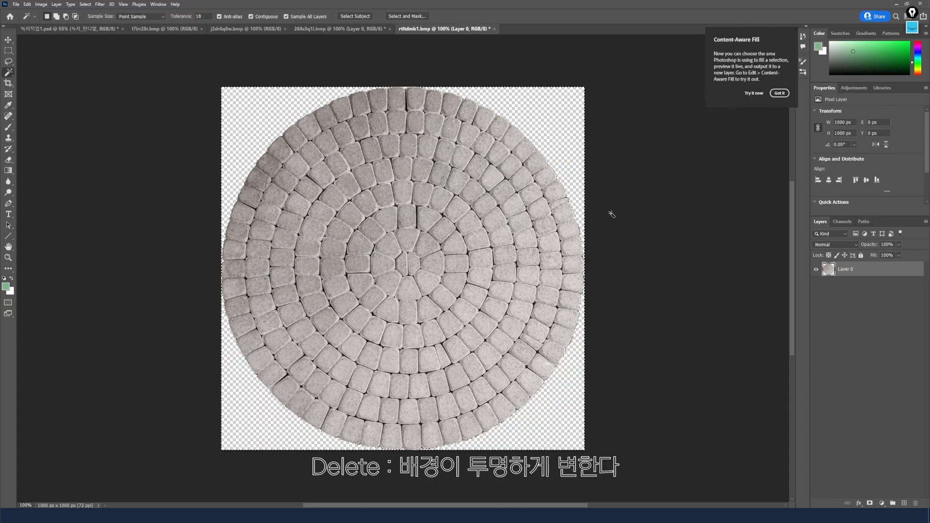
click(8, 51)
click(263, 170)
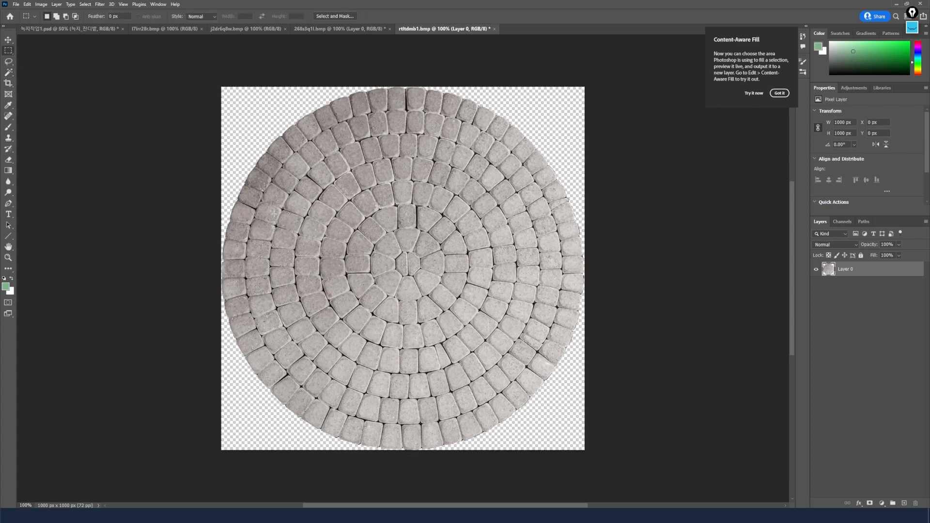
- Move the paving circle into the 녹지작업1.psd site plan and name its layer 녹지_원형광장1
key(v)
drag(409, 271, 465, 455)
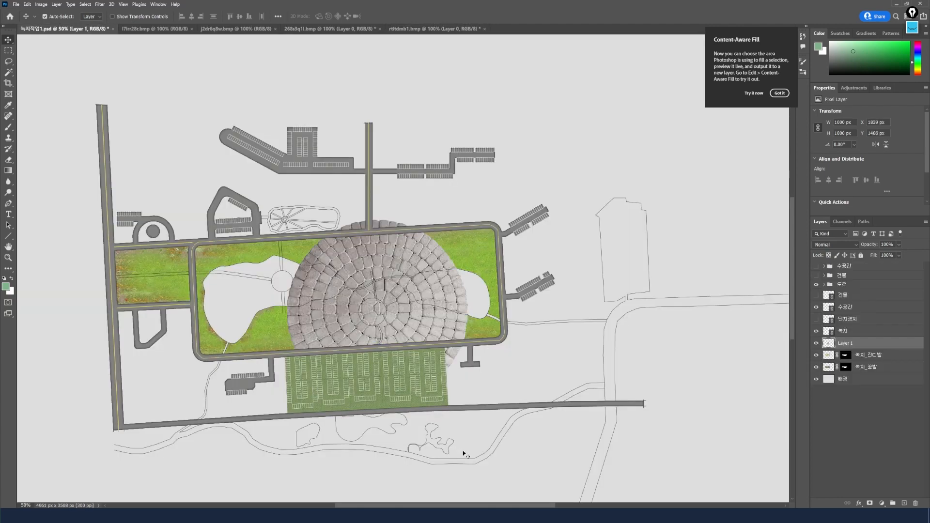
double_click(846, 344)
text(녹지_원형광장1)
click(857, 389)
- Free Transform the 녹지_원형광장1 paving to 36.41% scale and 55.29° rotation, and move it over the small circle between the ponds
click(830, 347)
ctrl+click(830, 346)
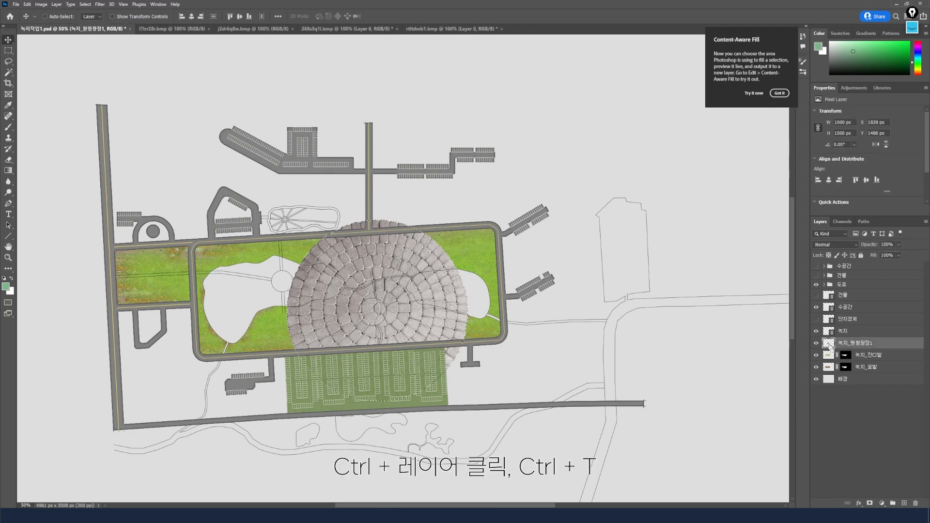
key(ctrl+t)
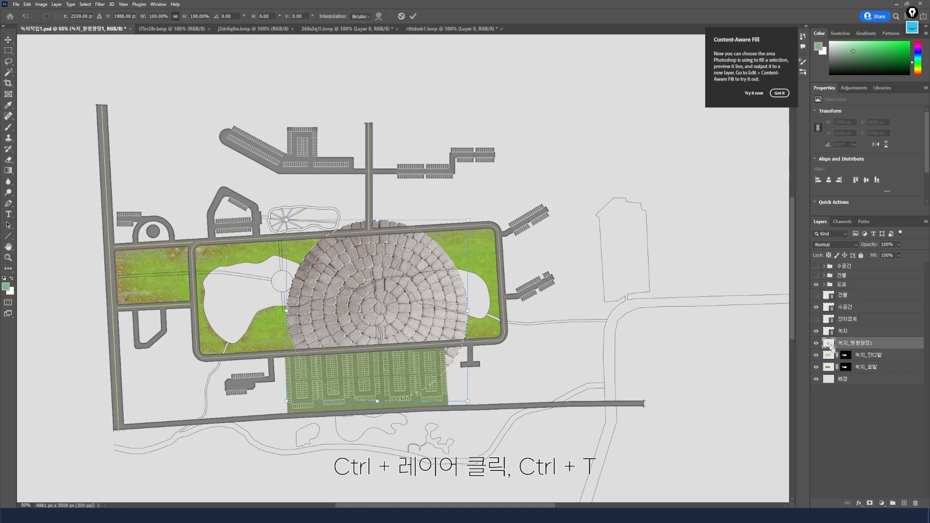
drag(468, 401, 352, 286)
drag(321, 253, 327, 277)
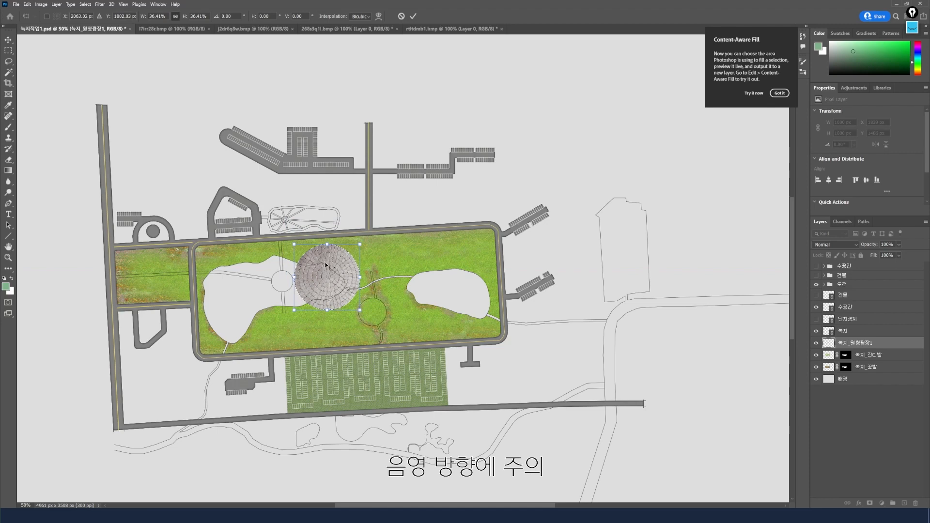
drag(292, 235, 339, 219)
drag(329, 273, 371, 311)
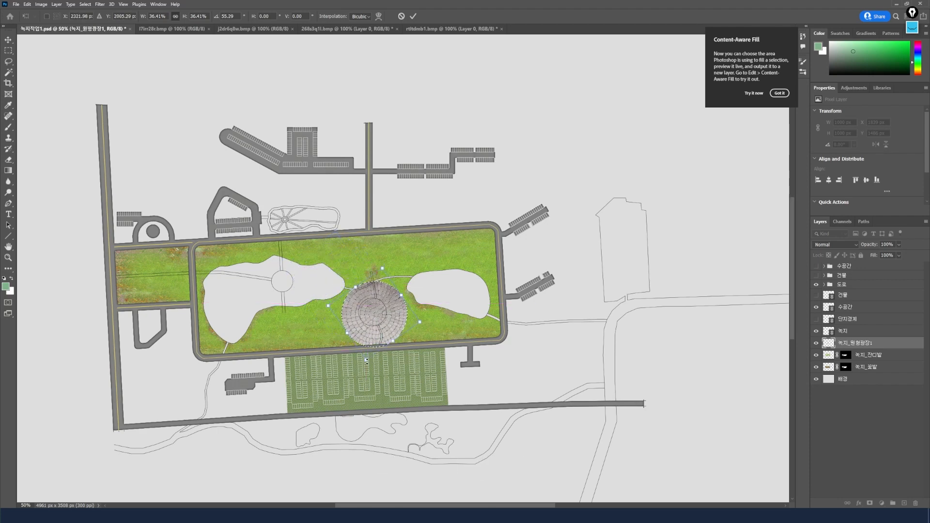
- Fit the paving to the small circle's outline at 16.15% scale, apply the transform and hide the 녹지 linework layer
drag(366, 359, 385, 323)
drag(377, 290, 377, 288)
key(ctrl+plus)
key(ctrl+plus)
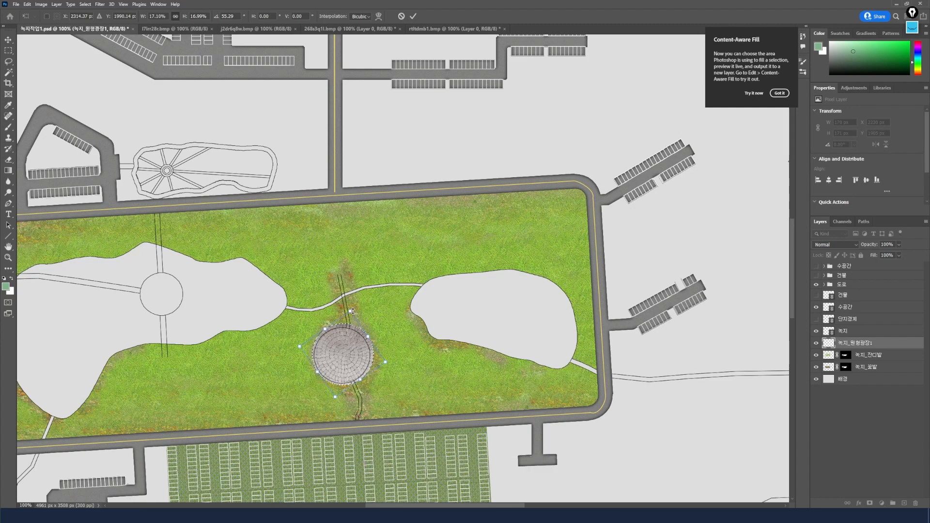
drag(350, 310, 350, 314)
drag(384, 363, 382, 363)
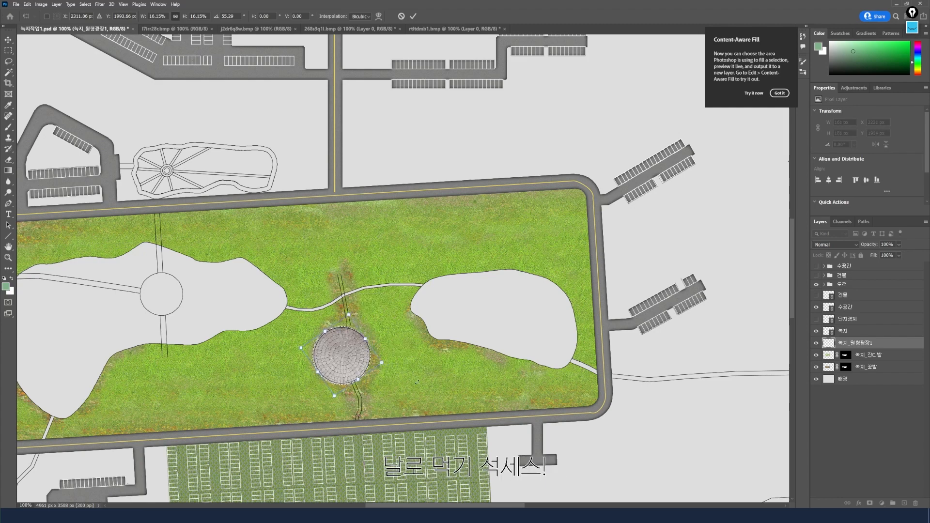
key(Return)
click(816, 332)
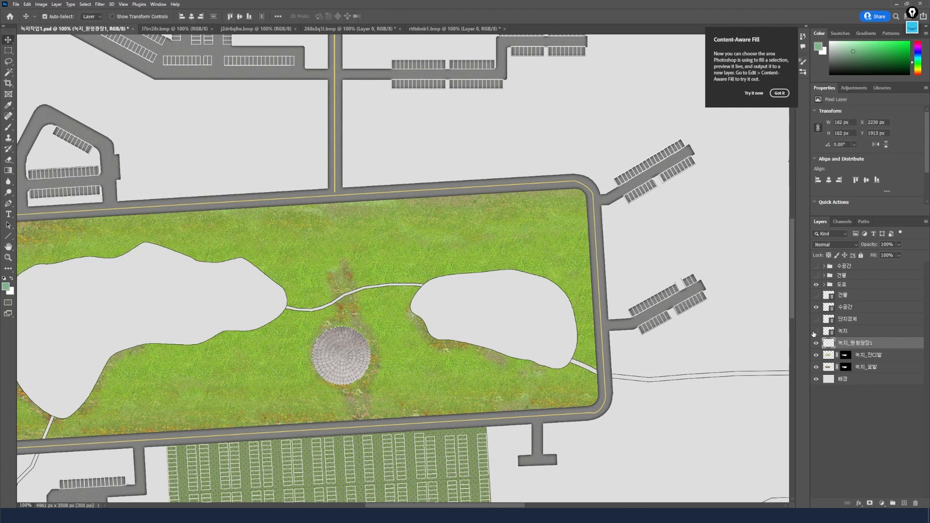
- Duplicate the 녹지_원형광장1 layer, move the copy one level below the original and select the copy
key(m)
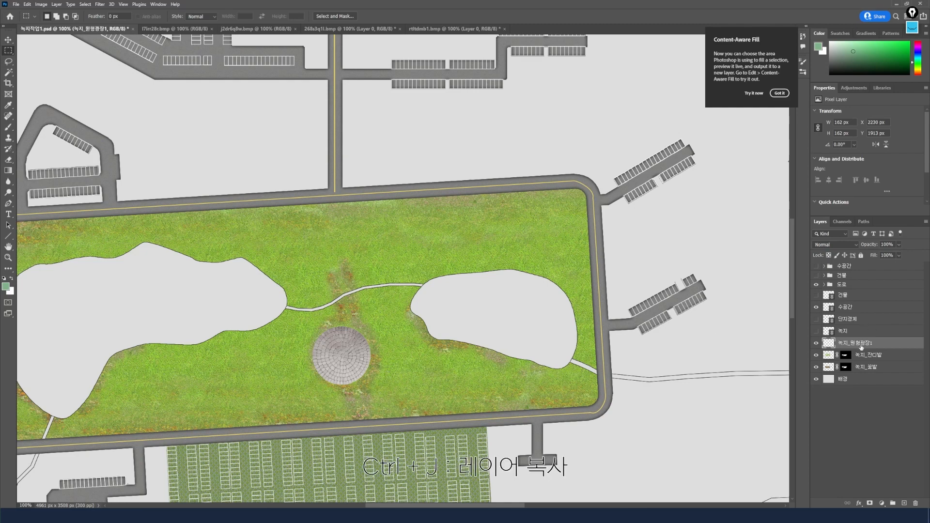
key(ctrl+j)
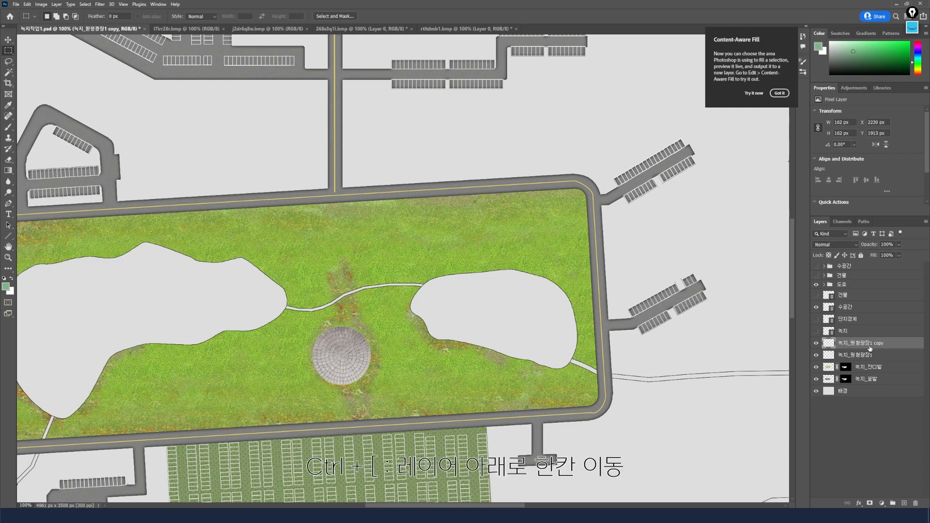
key(ctrl+bracketleft)
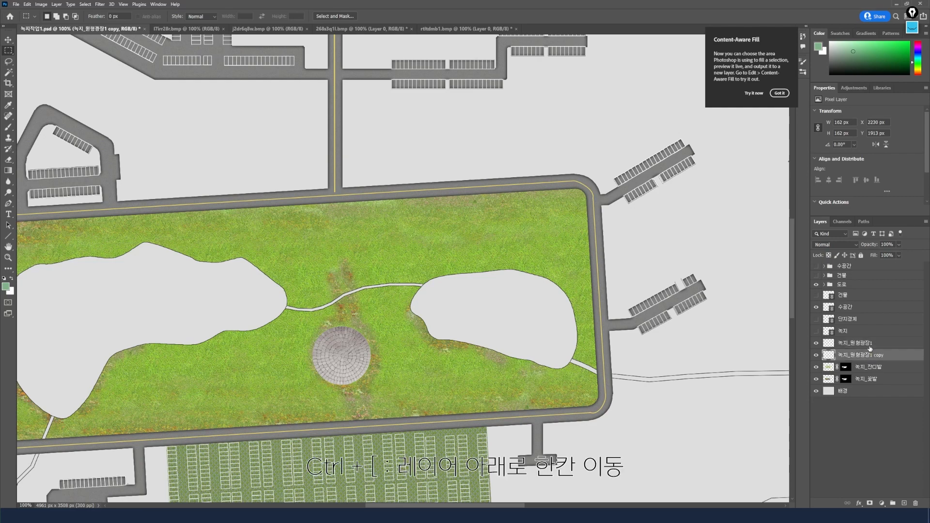
click(869, 344)
click(830, 356)
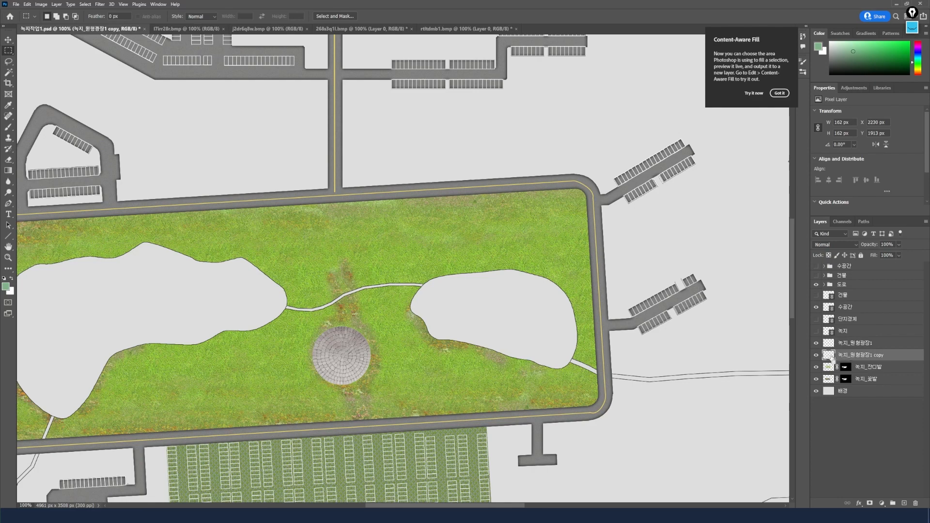
- Darken the 녹지_원형광장1 copy layer with Hue/Saturation at Lightness -69, hiding the original paving layer only during the adjustment
ctrl+click(829, 356)
key(ctrl+u)
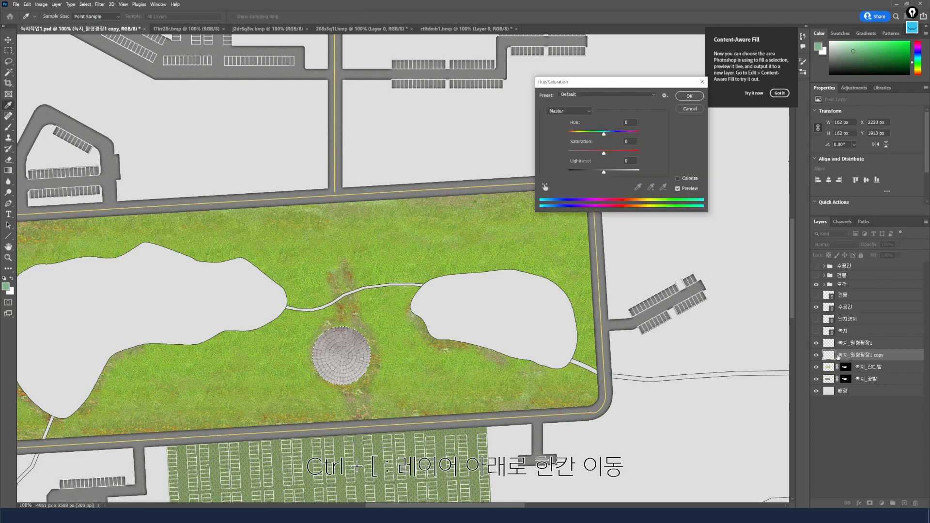
key(Escape)
click(817, 344)
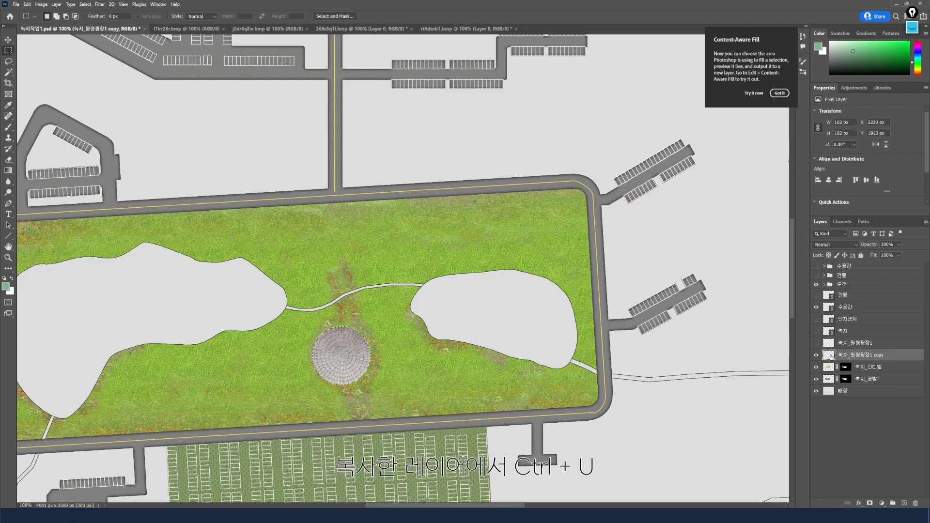
key(ctrl+u)
drag(604, 171, 580, 173)
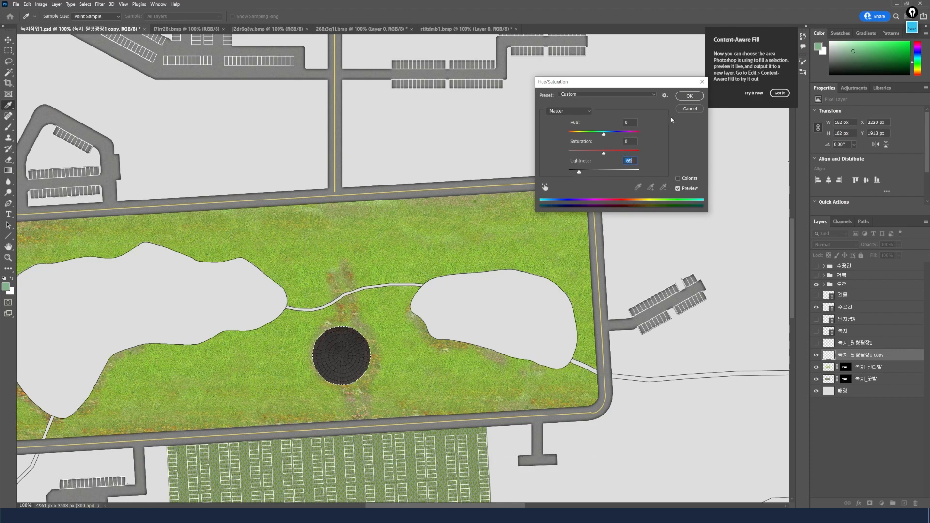
click(690, 96)
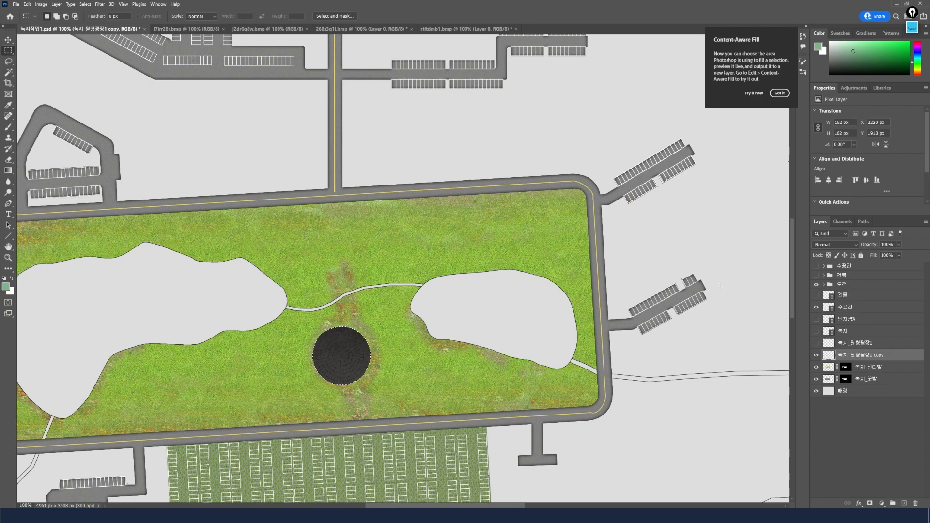
click(816, 344)
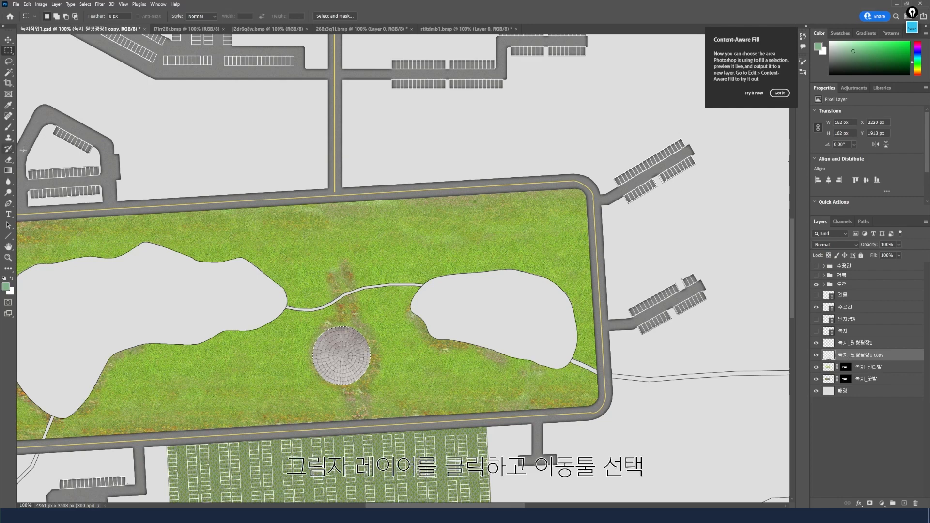
- Offset the darkened plaza copy 2 px right and 3 px up as the paving's shadow, and clear the selection
click(9, 40)
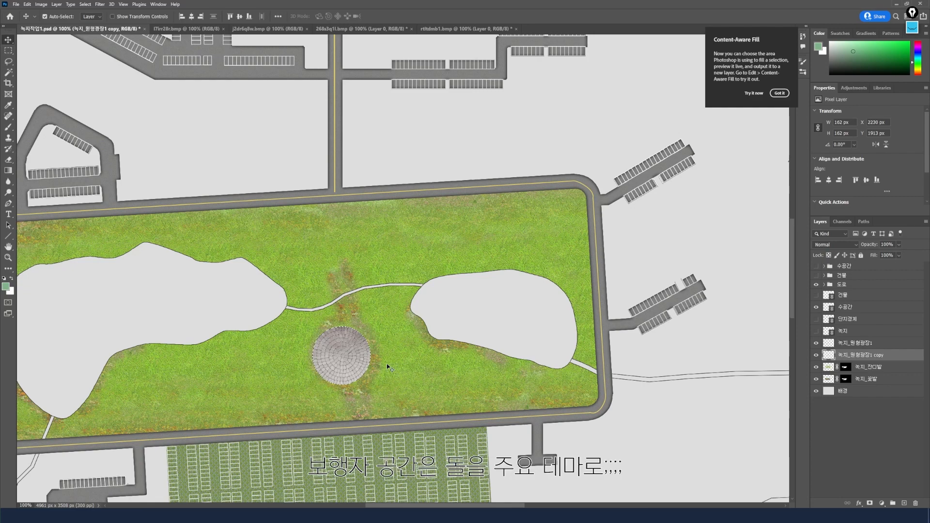
key(alt+Up)
key(alt+Right)
key(alt+Up)
key(alt+Right)
key(alt+Up)
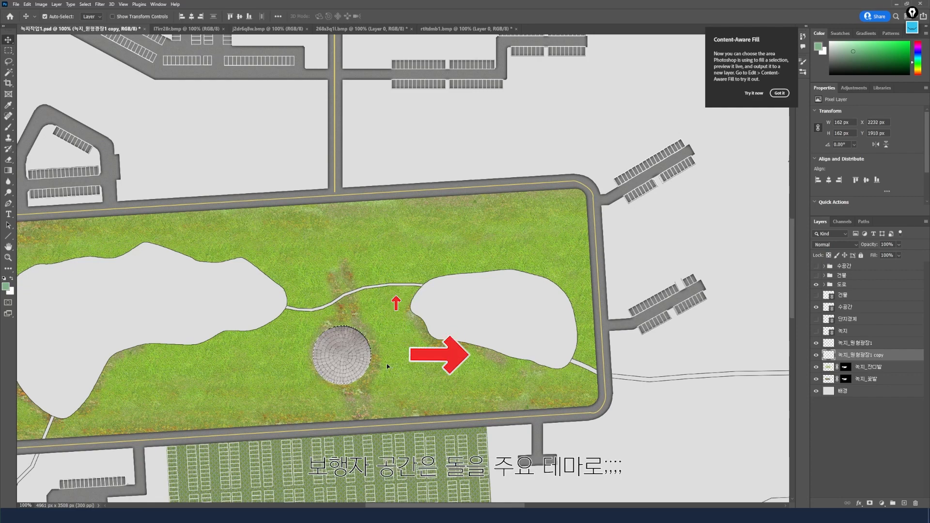
key(m)
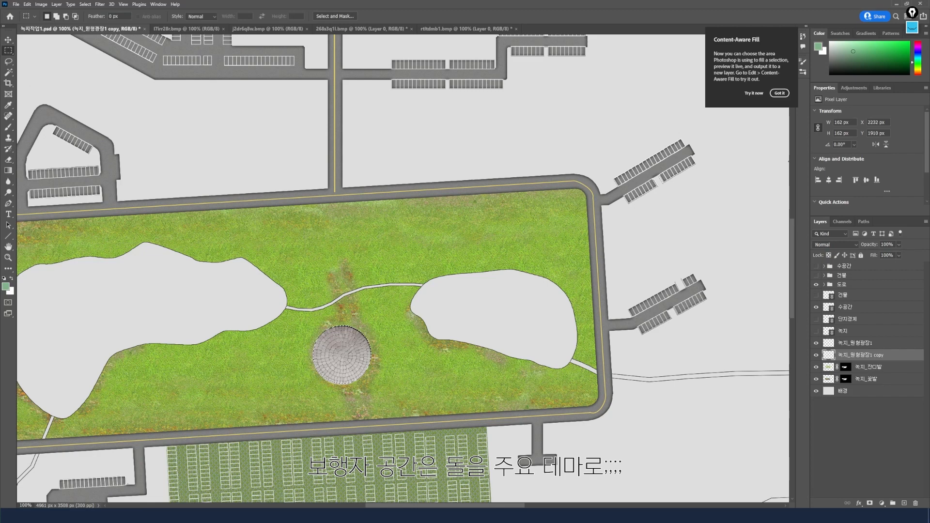
click(429, 388)
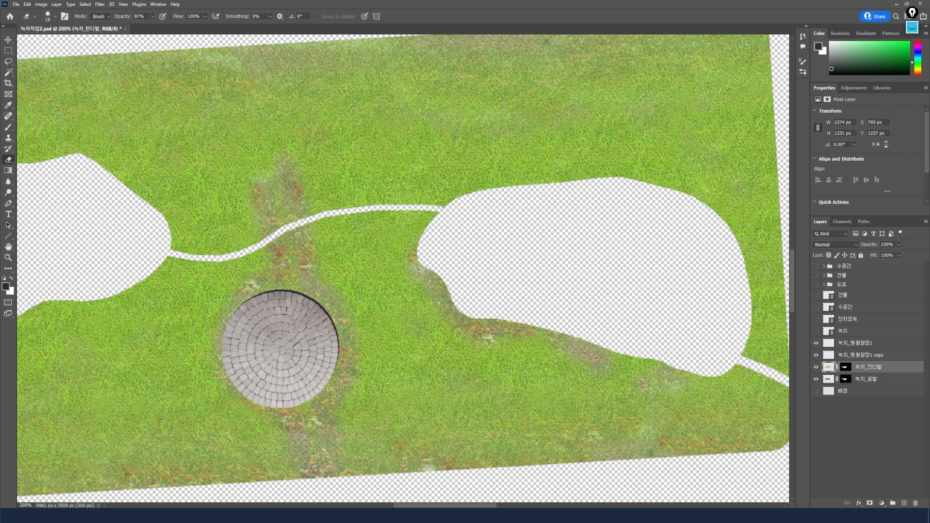
- Switch to the browser's stone road image results and open the Pebble Stone Pavement picture as a new Photoshop document
key(alt+Tab)
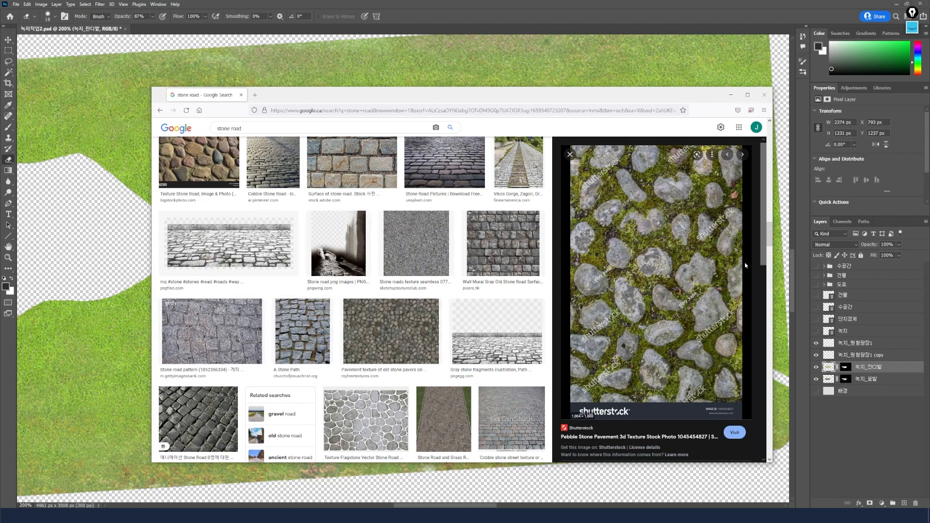
scroll(764, 269, down, 1)
scroll(644, 365, down, 5)
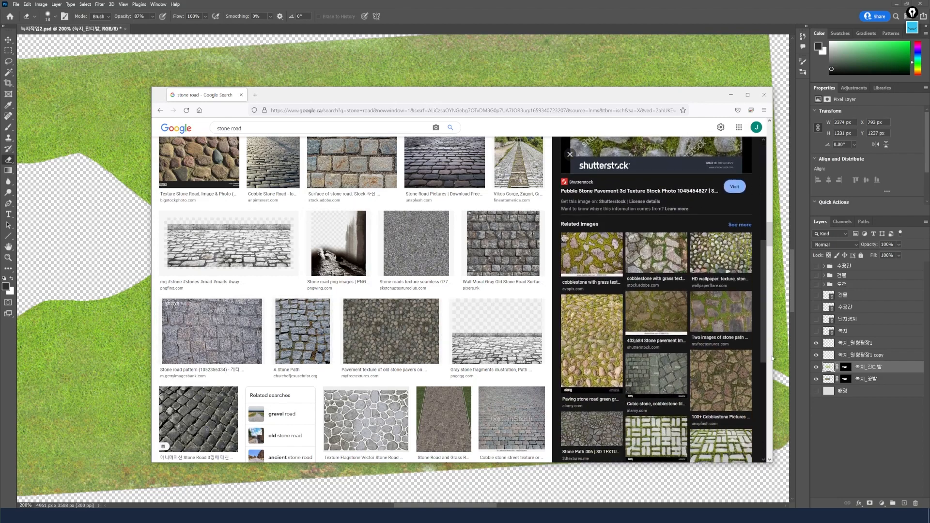
scroll(645, 364, up, 1)
scroll(645, 365, up, 4)
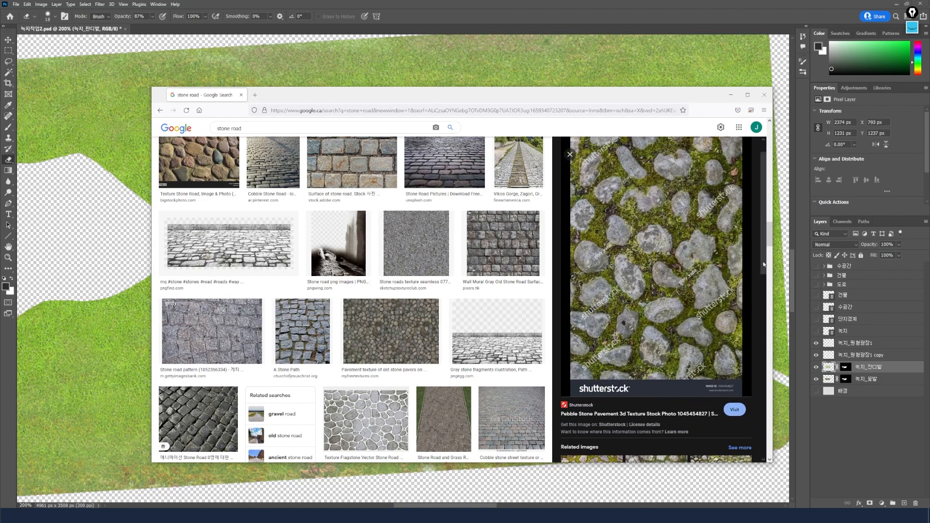
scroll(614, 329, up, 1)
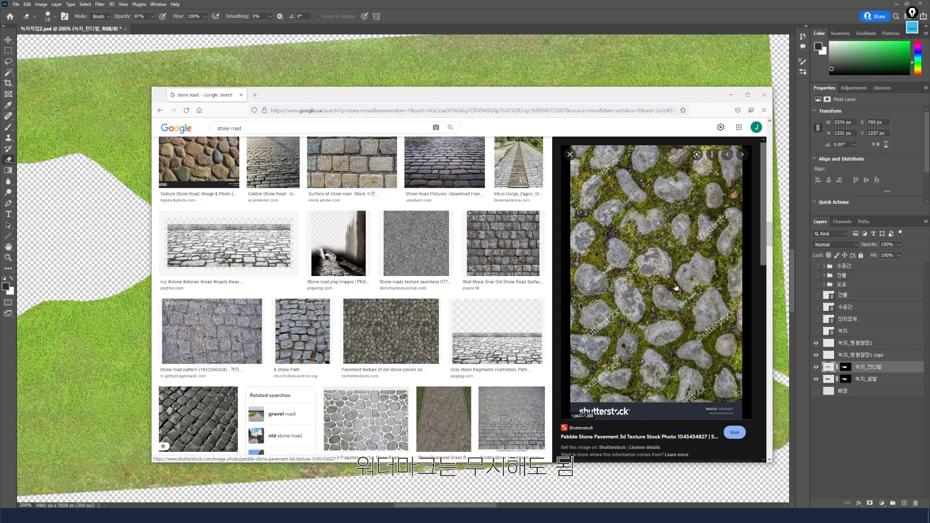
drag(676, 286, 199, 28)
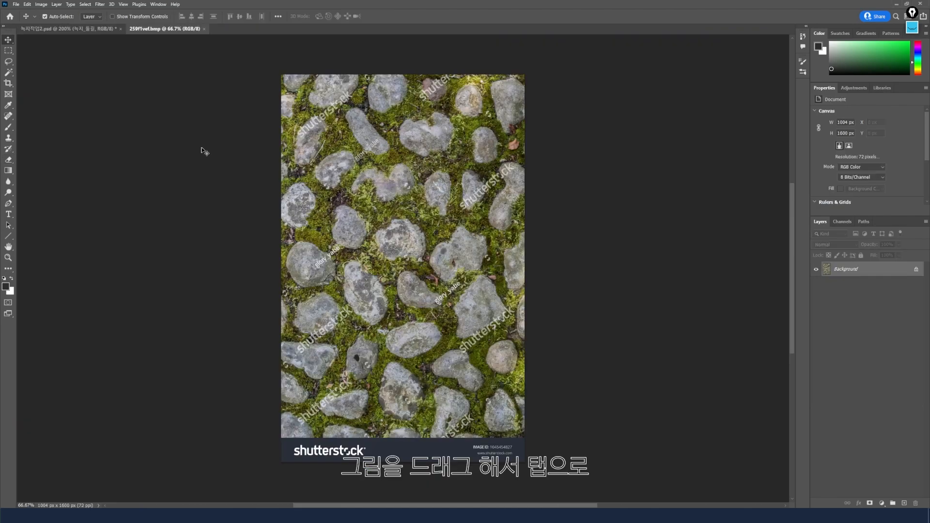
- Copy the pebble stone picture into the 녹지작업2.psd site plan and scale it down to about 407 × 649 px
drag(383, 277, 324, 343)
key(ctrl+minus)
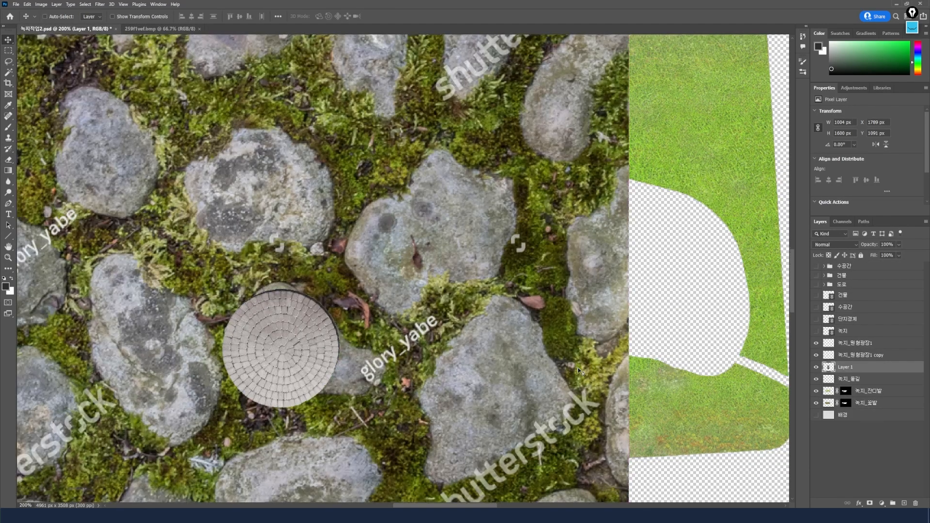
key(ctrl+minus)
key(ctrl+t)
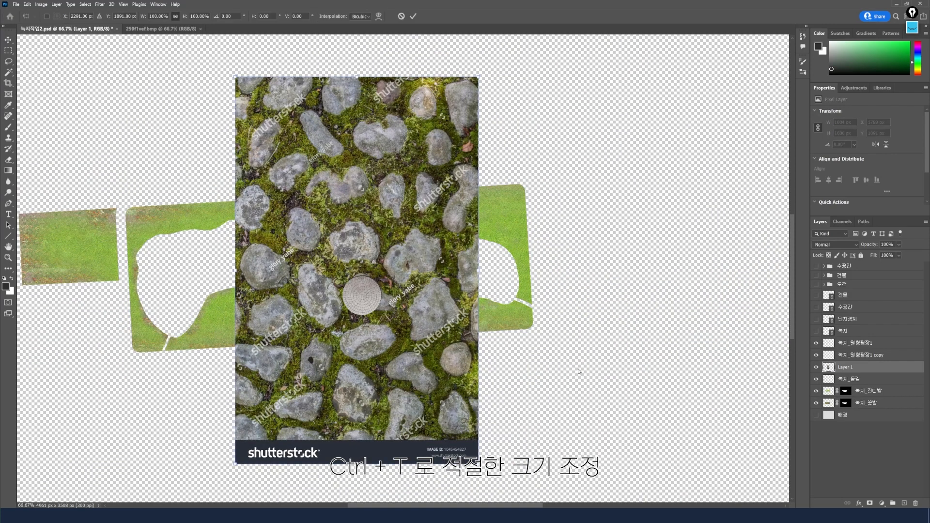
drag(478, 463, 334, 233)
key(Return)
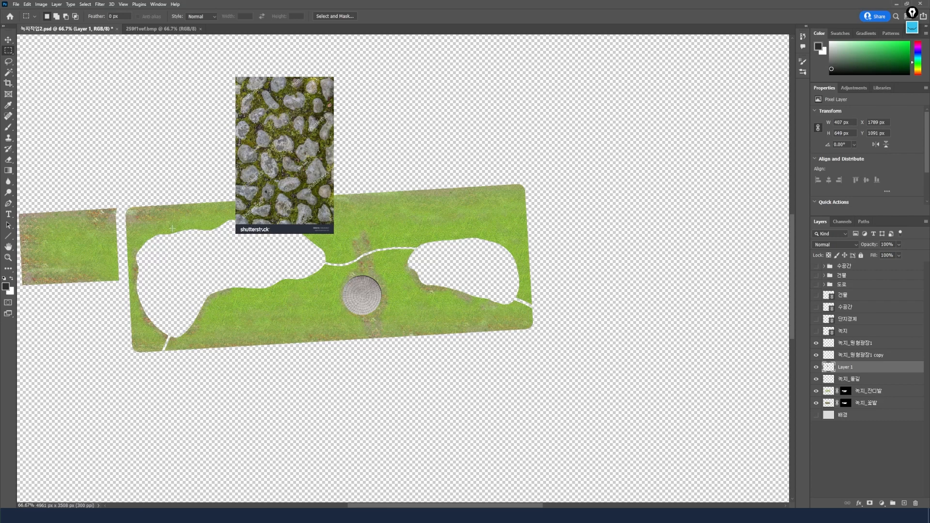
- Delete the shutterstock banner strip along the pebble texture's lower edge and scale the remaining texture to 32.49%
drag(229, 223, 341, 242)
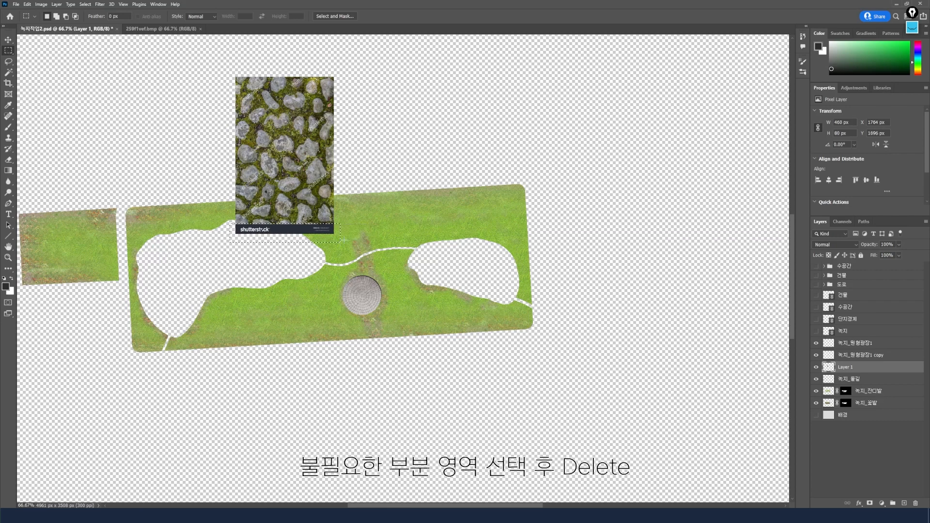
key(Delete)
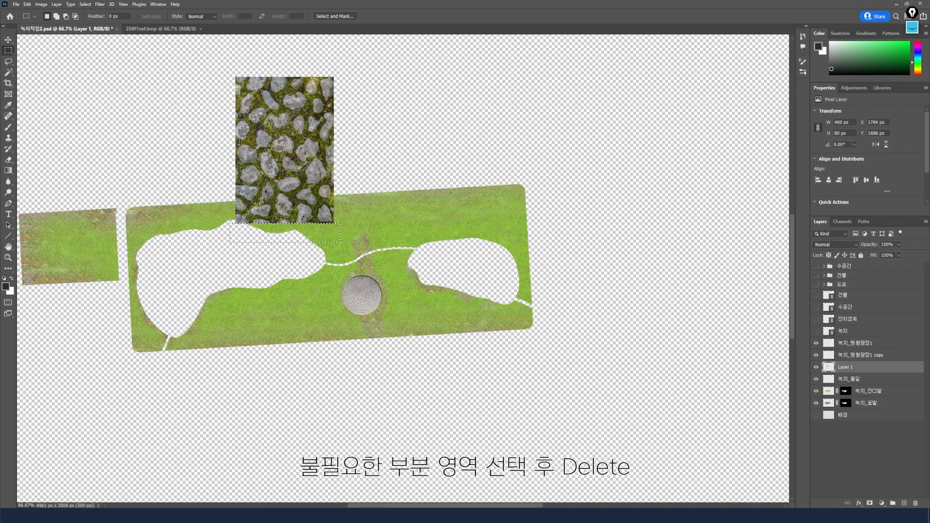
key(ctrl+d)
key(ctrl+t)
mouse_move(333, 223)
mouse_down()
mouse_move(257, 125)
mouse_move(339, 220)
mouse_up()
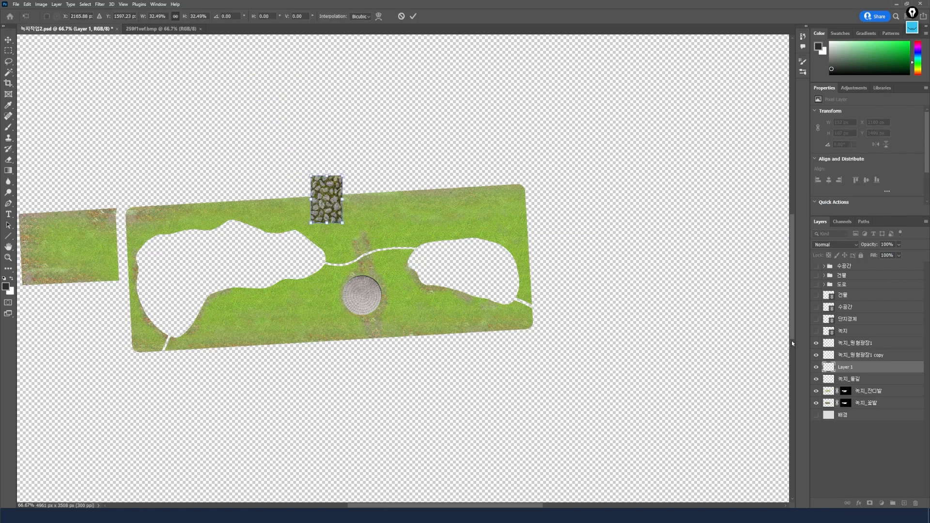
key(Return)
- Show the 녹지 linework and fit the pebble texture over the footpath's upper end, reducing it to about 36 × 54 px
click(816, 332)
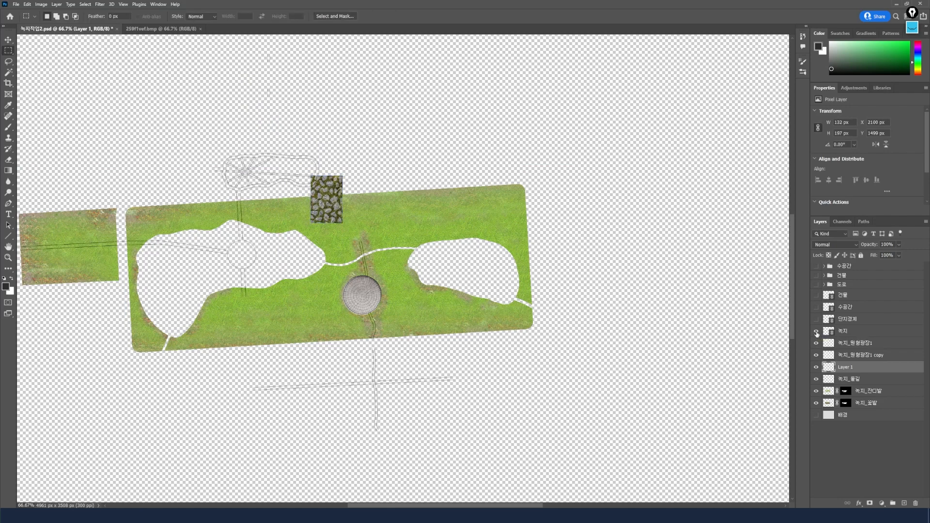
key(v)
drag(342, 223, 373, 264)
key(ctrl+t)
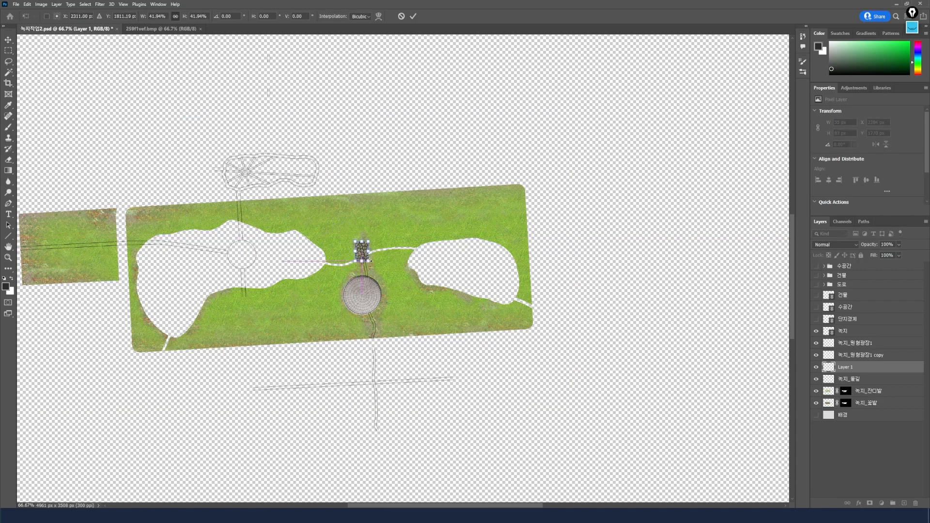
key(ctrl+plus)
key(ctrl+plus)
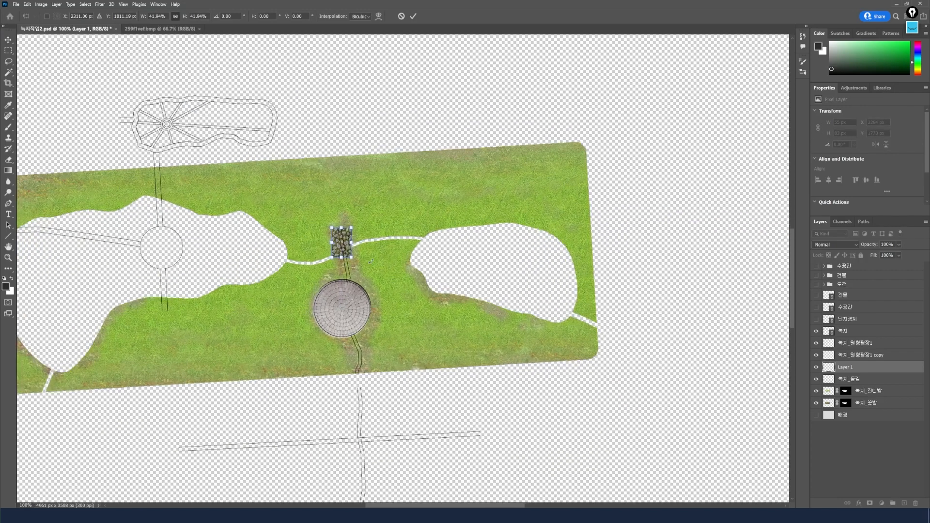
drag(297, 244, 286, 221)
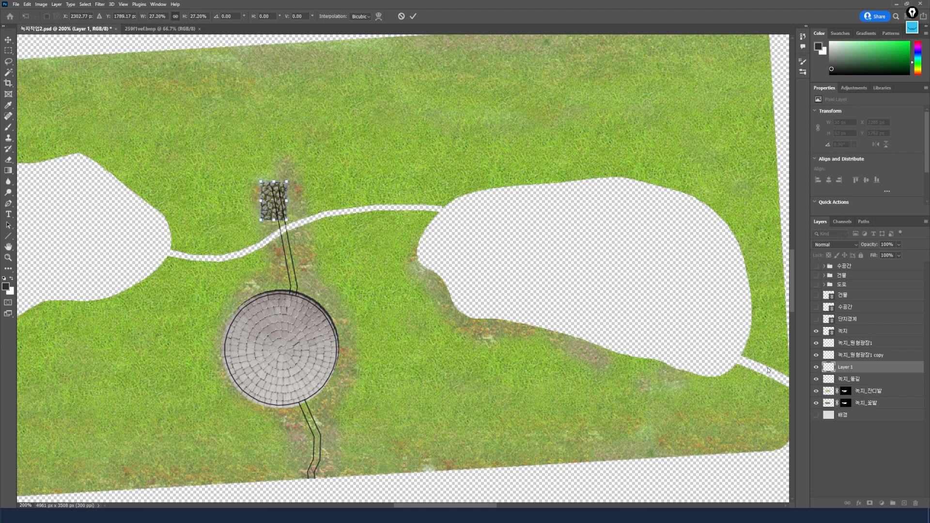
key(Return)
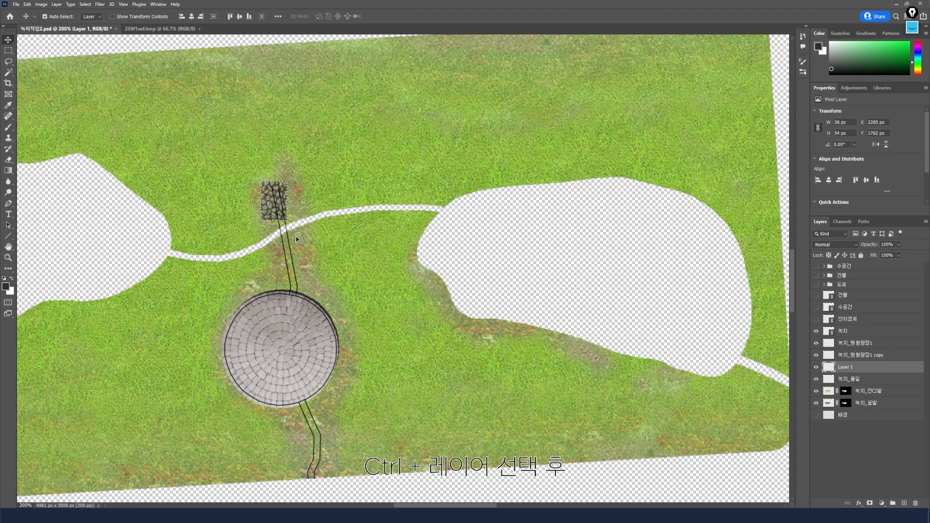
- Duplicate the pebble tile repeatedly along the footpath outline, covering the stretches above and below the circular plaza
drag(281, 213, 286, 232)
drag(285, 233, 286, 254)
drag(285, 251, 293, 268)
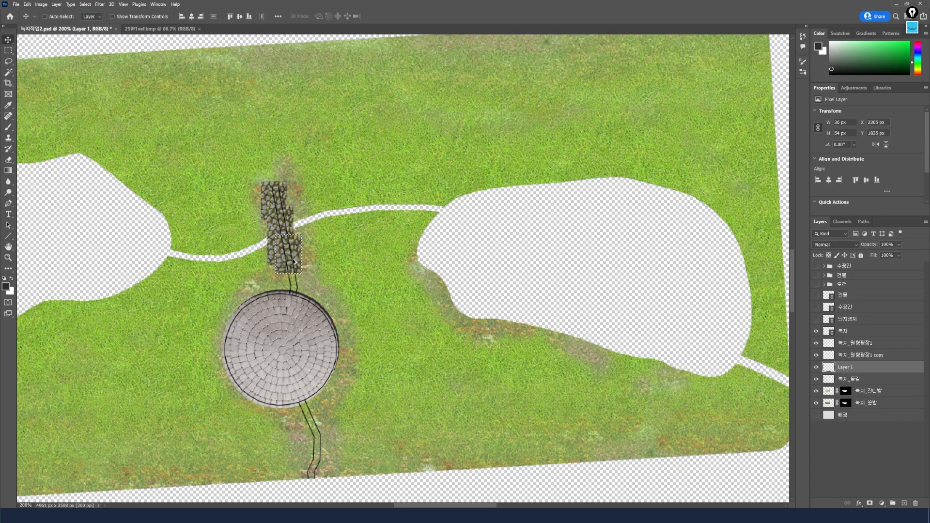
drag(293, 264, 295, 276)
drag(292, 274, 294, 292)
scroll(294, 290, down, 2)
drag(292, 184, 312, 365)
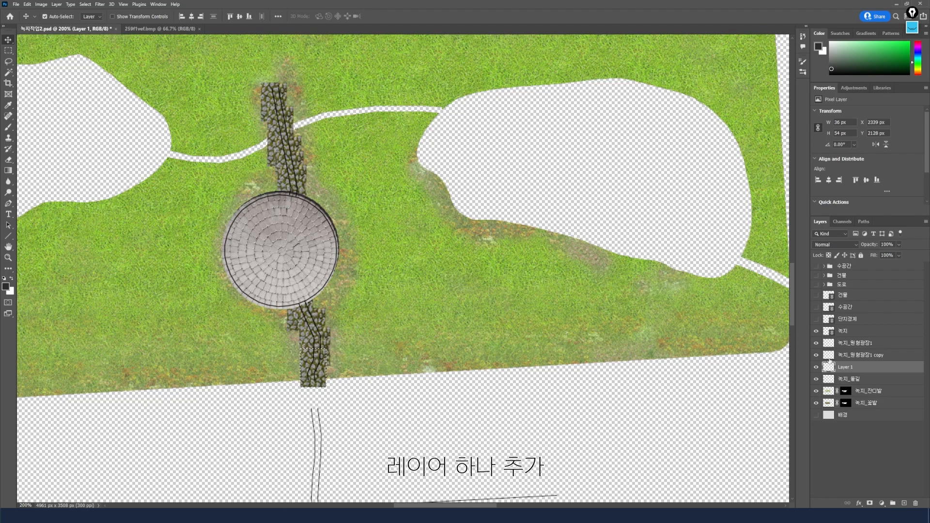
- Add a new layer above the pebble tiles in Layer 1, hide Layer 1 and fill the new layer with white
key(ctrl+shift+alt+n)
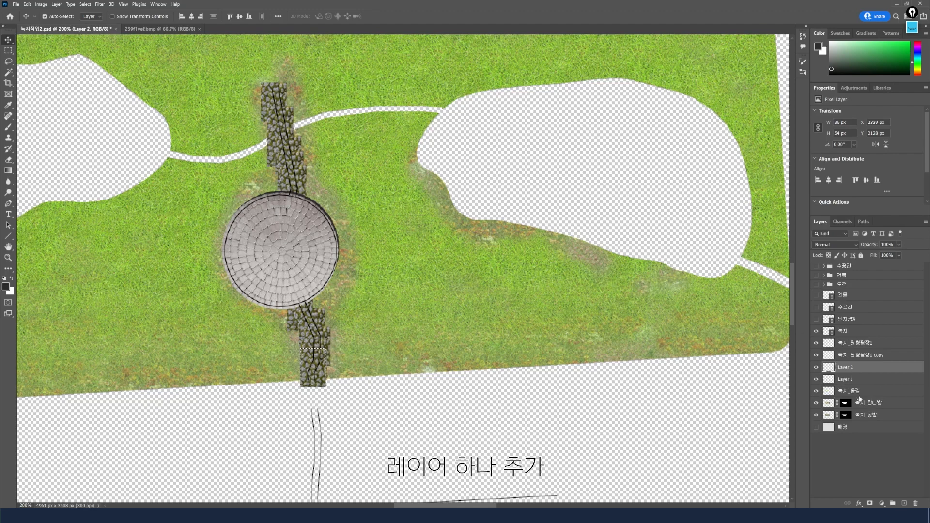
click(816, 379)
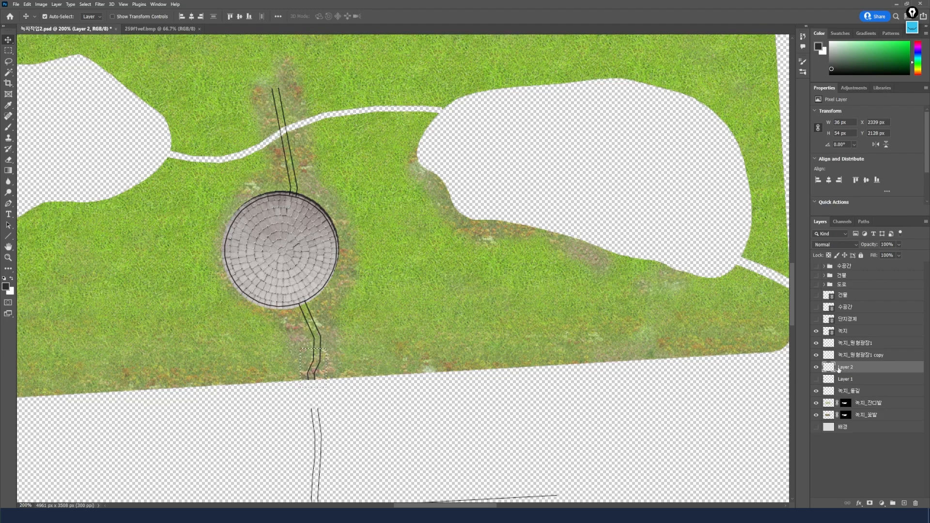
key(m)
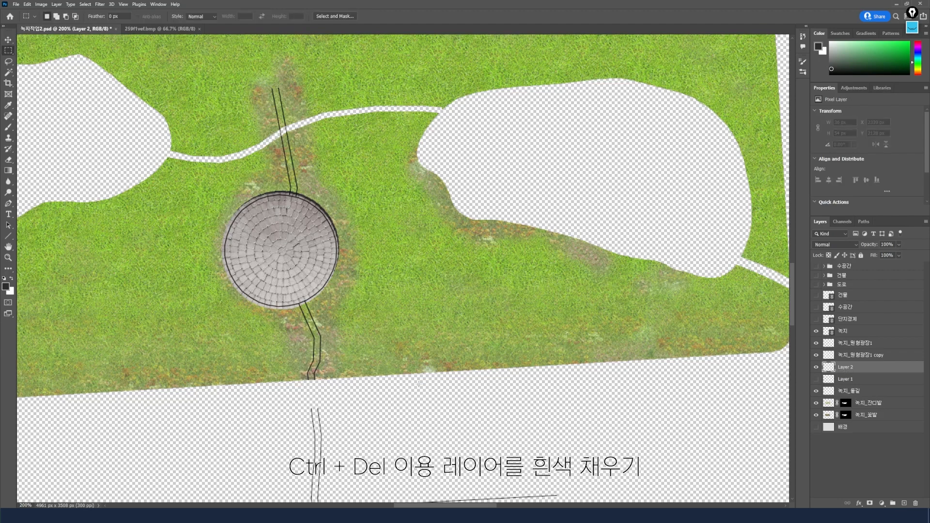
key(ctrl+Delete)
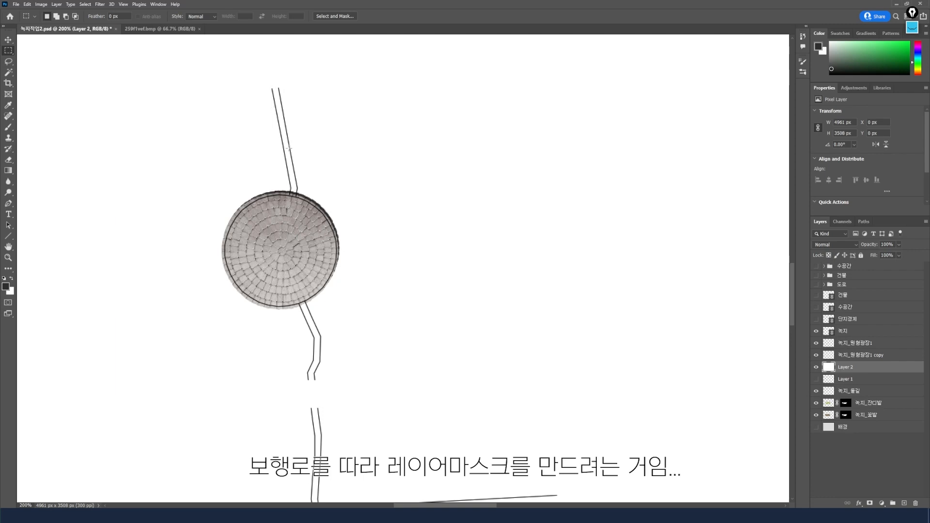
- Erase the white of Layer 2 along the footpath above the circular plaza, using a soft 18 px eraser at 87% opacity
click(8, 159)
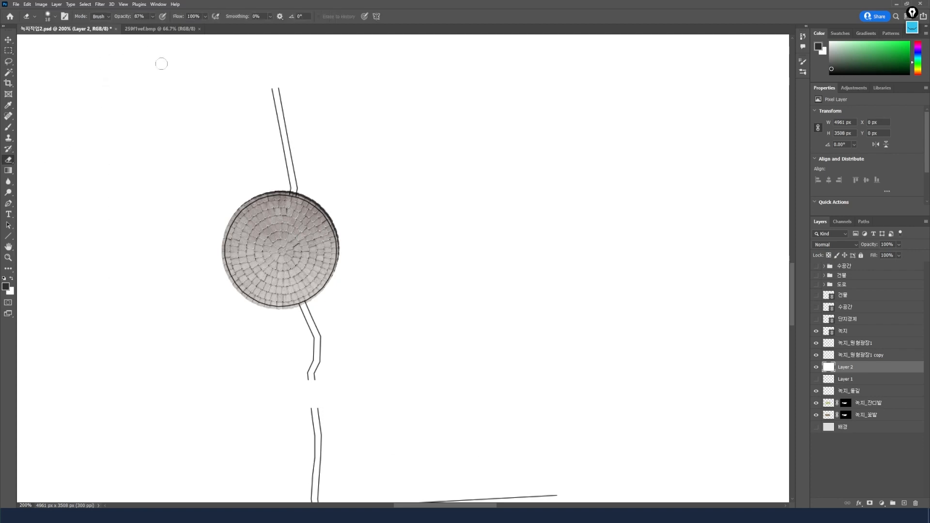
key(m)
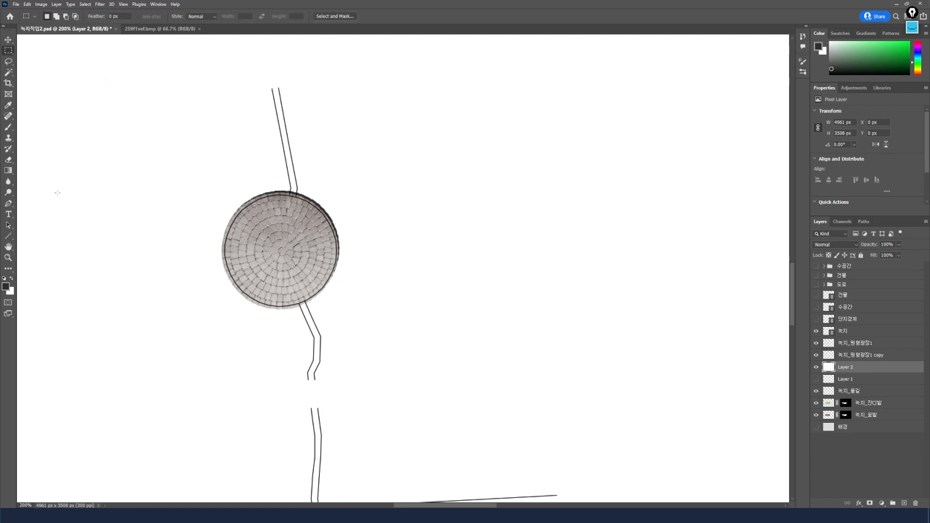
click(8, 159)
click(275, 92)
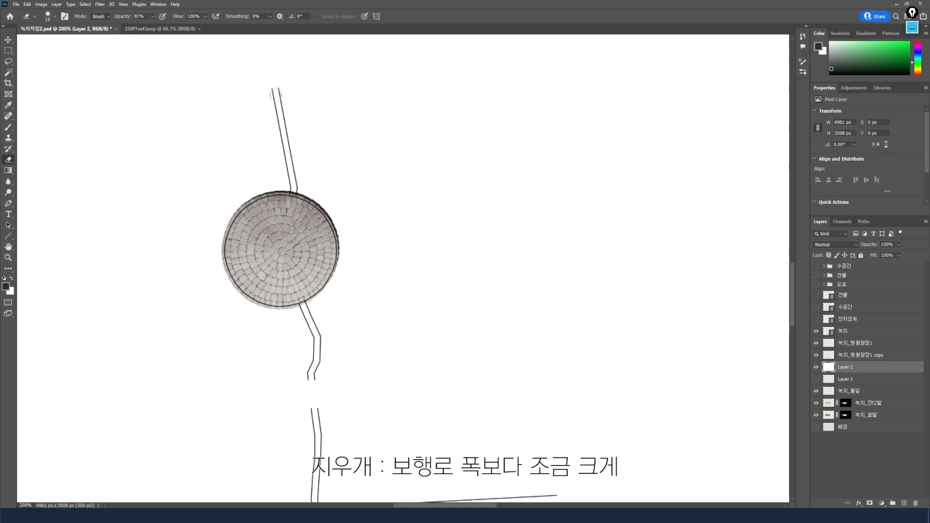
click(55, 16)
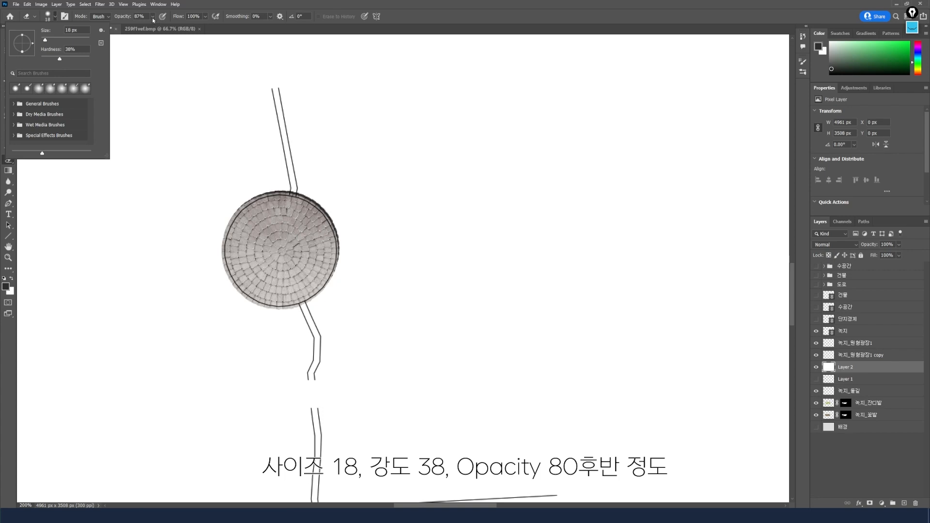
click(297, 165)
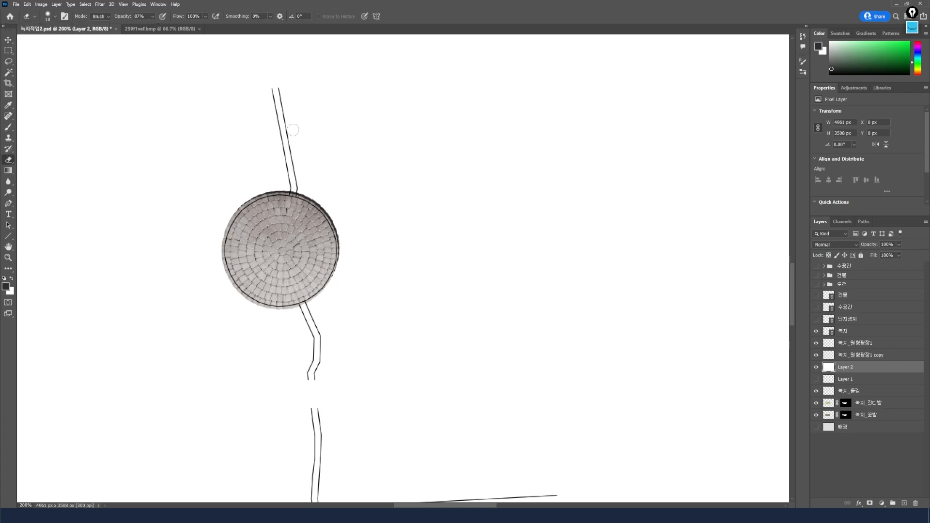
drag(275, 90, 292, 191)
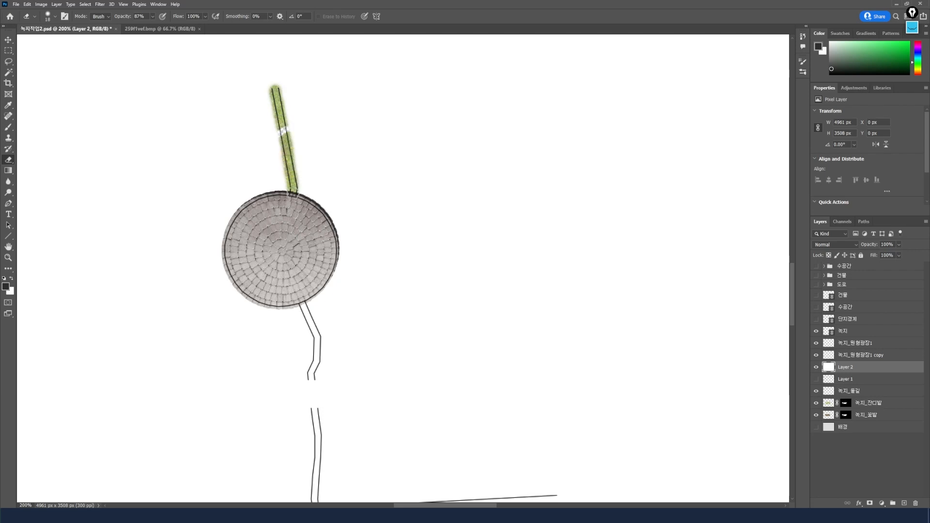
- Show Layer 1, erase the white along the footpath below the plaza and roughen the edges of the upper stretch irregularly
click(816, 380)
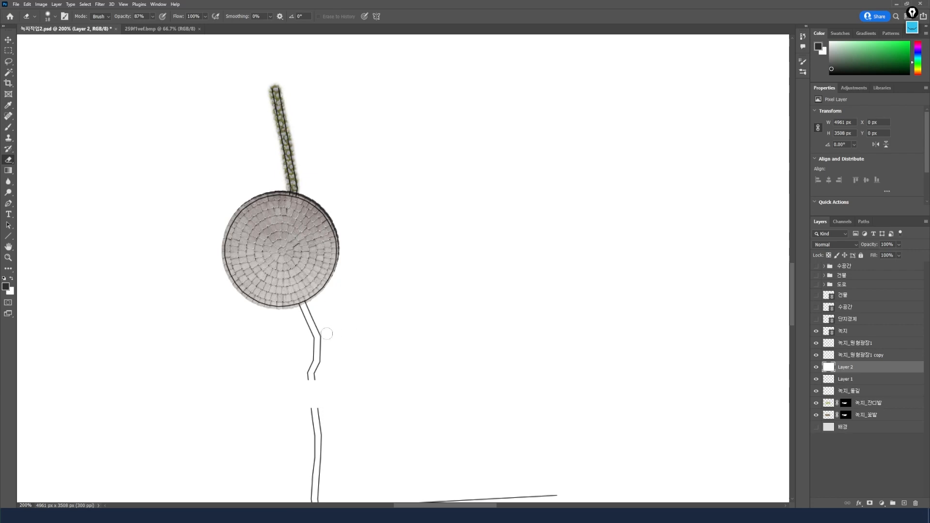
mouse_move(301, 306)
mouse_down()
mouse_move(319, 357)
mouse_move(312, 385)
mouse_up()
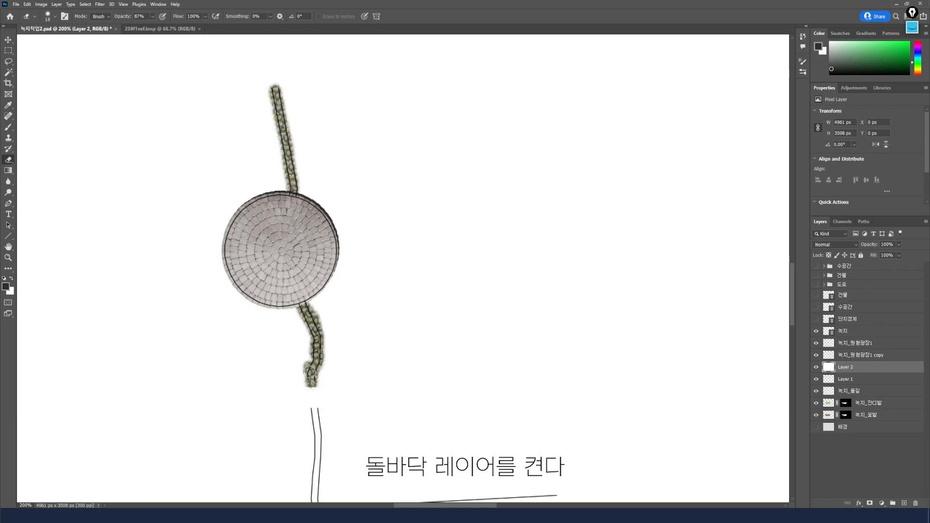
mouse_move(297, 194)
mouse_down()
mouse_move(276, 103)
mouse_move(285, 100)
mouse_move(294, 154)
mouse_move(281, 109)
mouse_up()
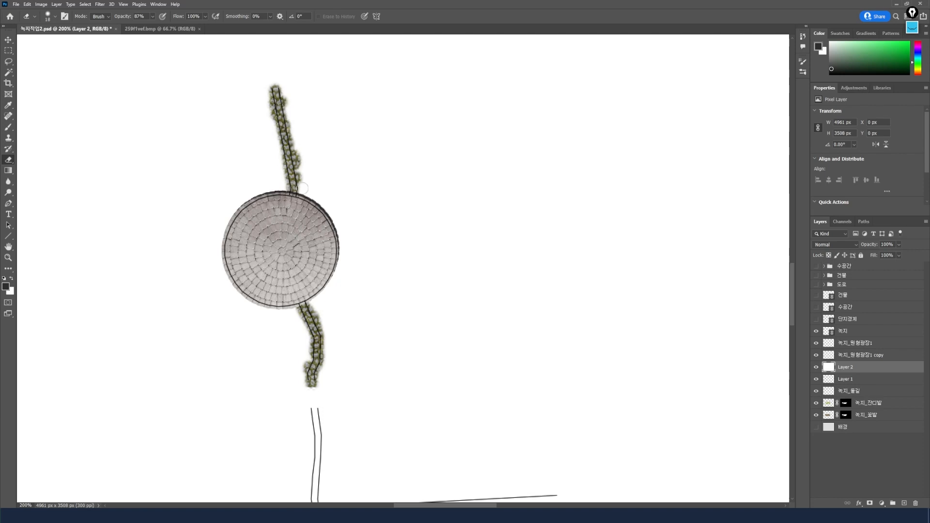
drag(299, 186, 299, 190)
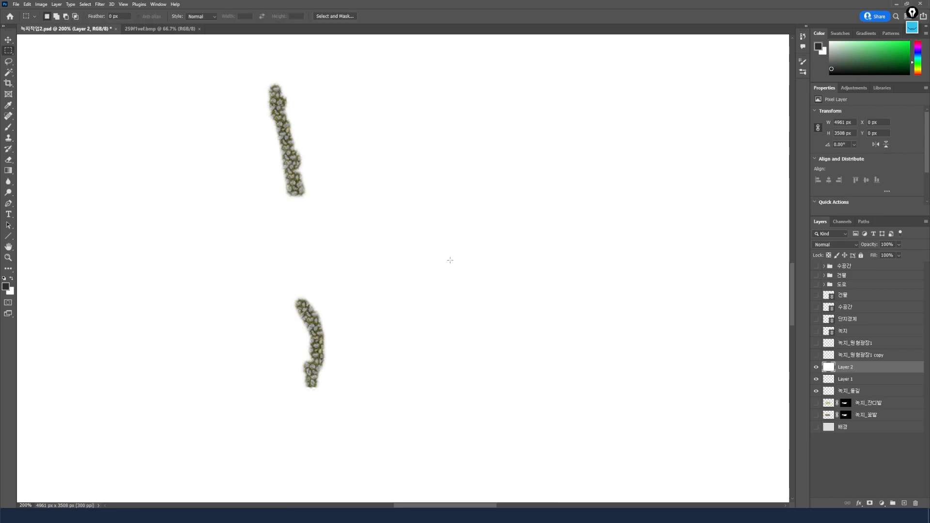
- Merge the white Layer 2 with the pebble tiles in Layer 1
click(816, 367)
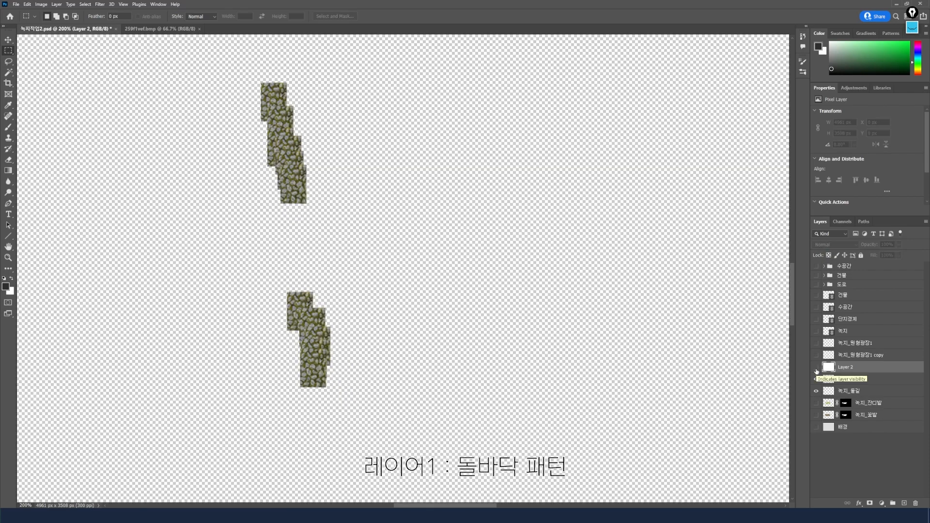
click(816, 368)
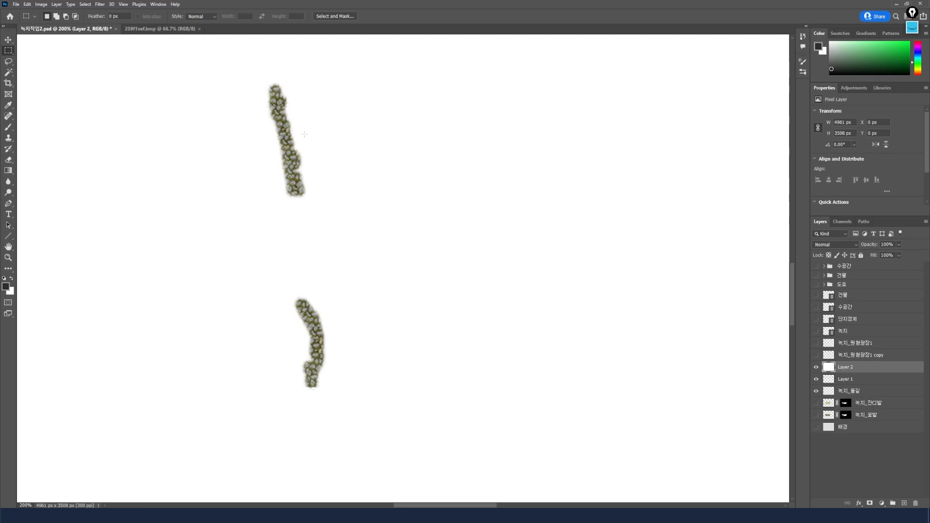
shift+click(846, 380)
right_click(846, 380)
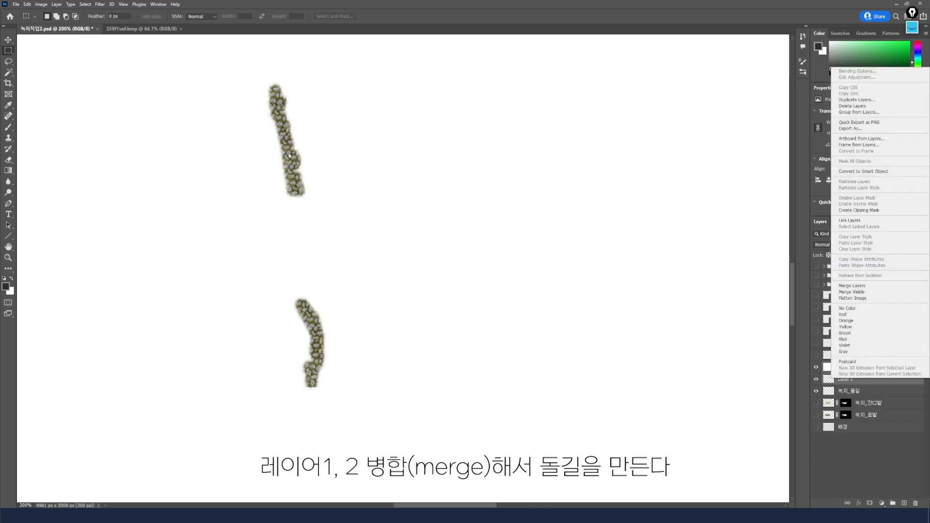
click(851, 286)
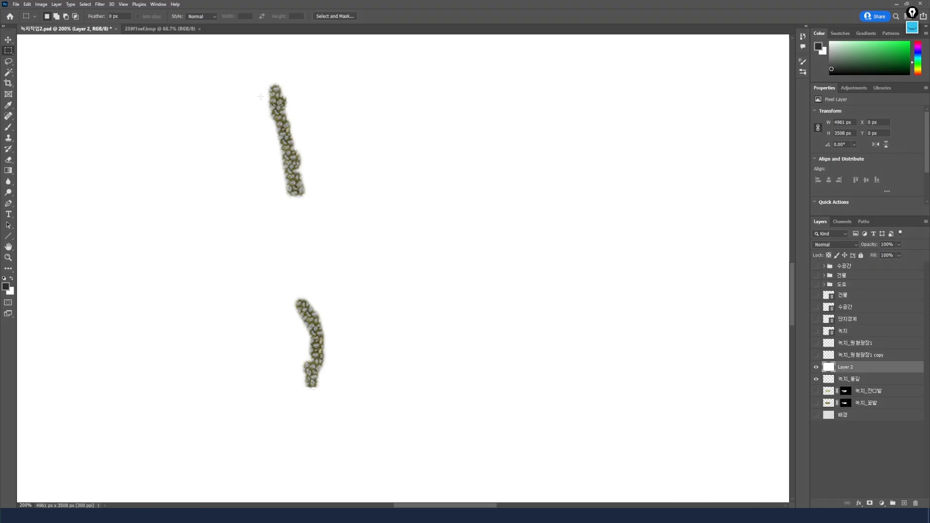
- Select the white background around the pebble path with the Magic Wand and delete it
key(w)
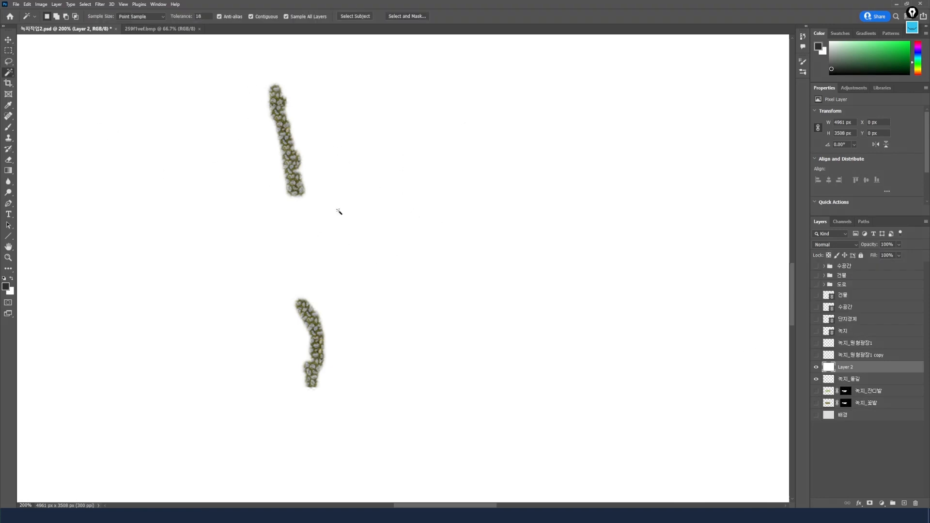
click(525, 264)
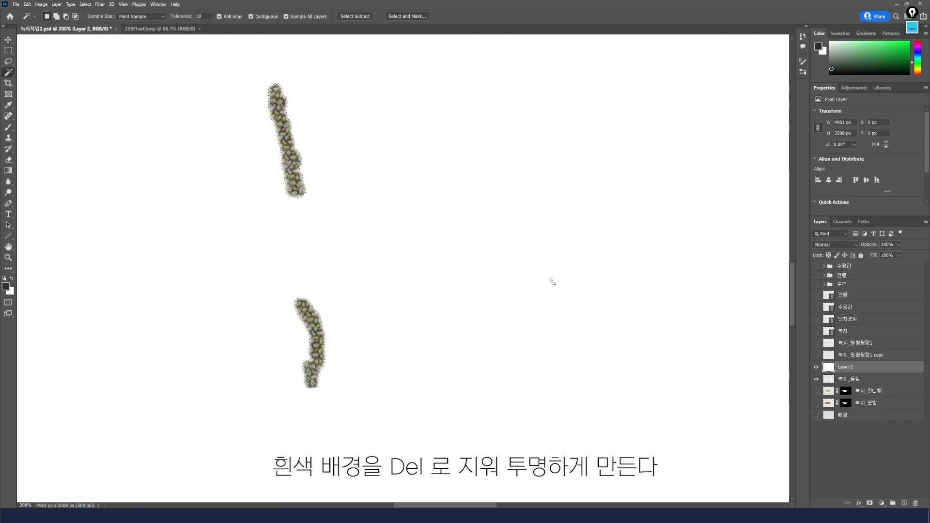
key(Delete)
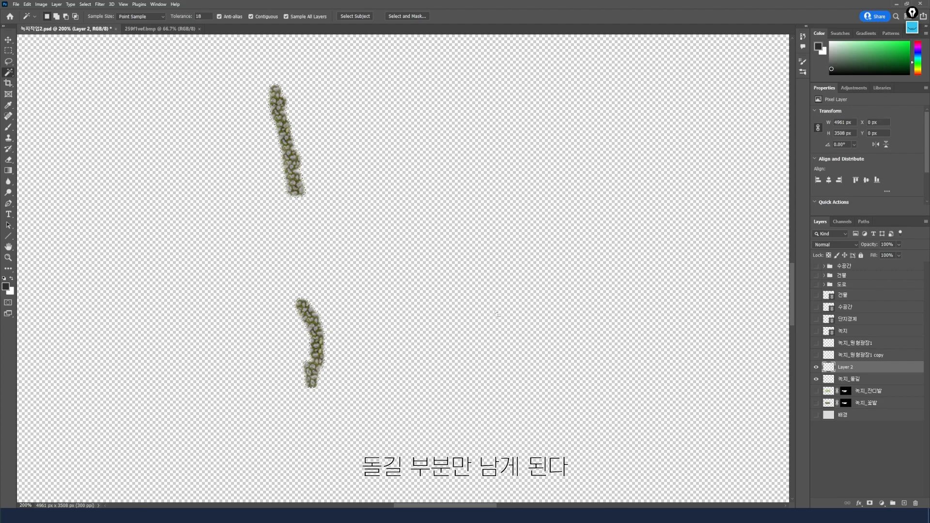
- Show the lawn, flower field and both circular plaza layers again, and clear the selection around the pebble path
click(816, 394)
click(816, 402)
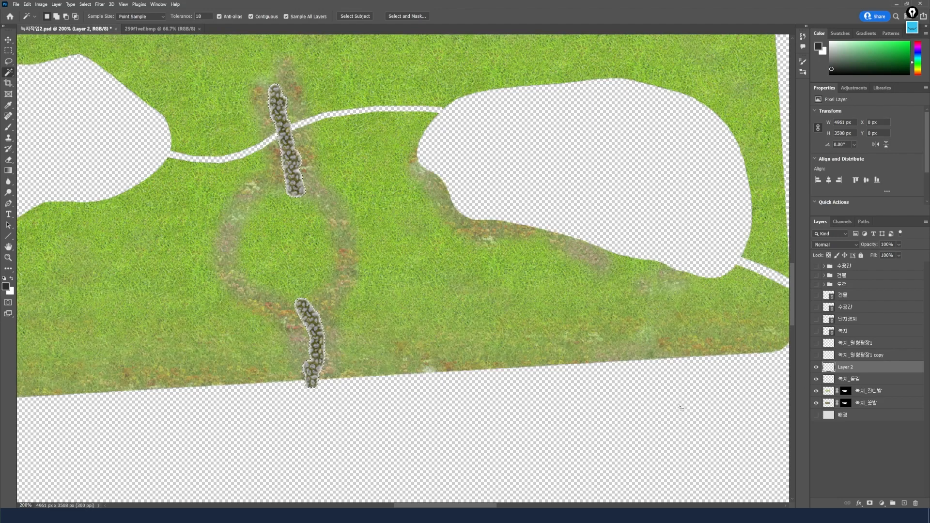
key(m)
click(442, 336)
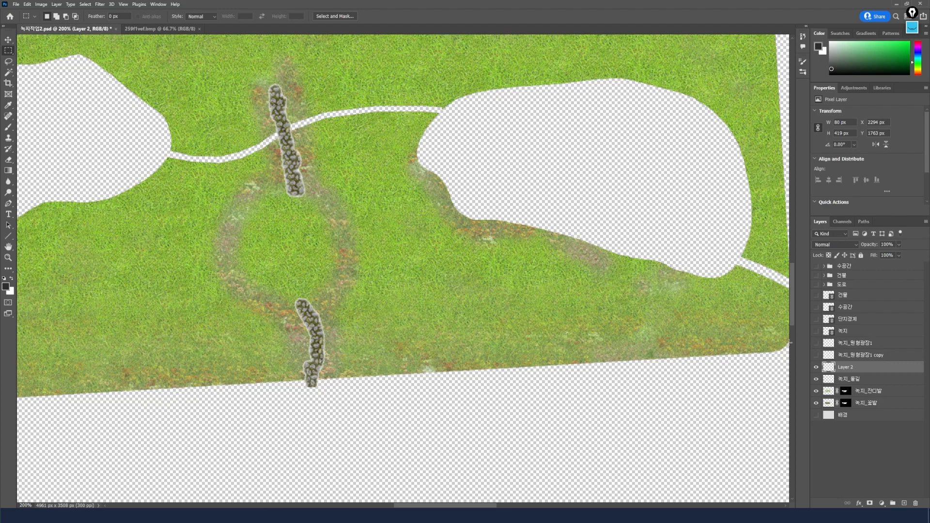
click(816, 342)
click(816, 355)
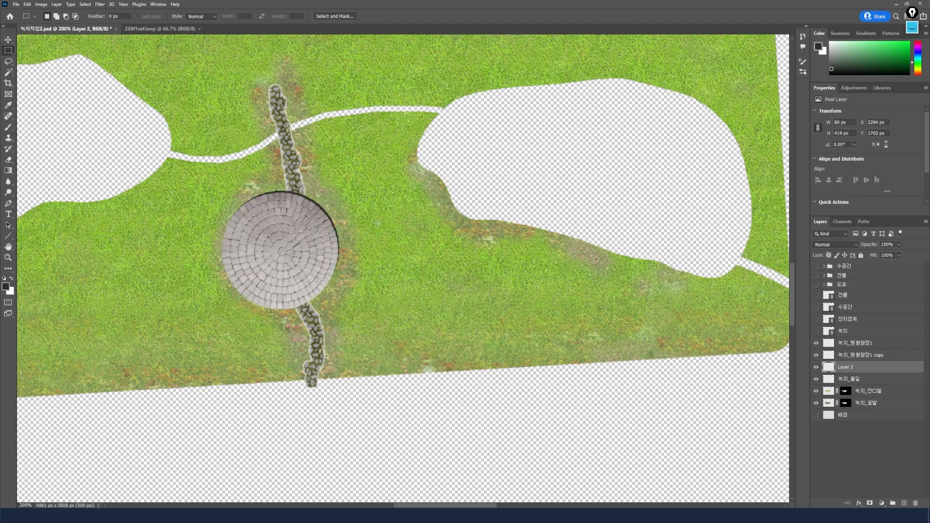
- Rename the merged stone path layer as 녹지_보행자돌길
scroll(376, 223, up, 2)
scroll(306, 240, down, 1)
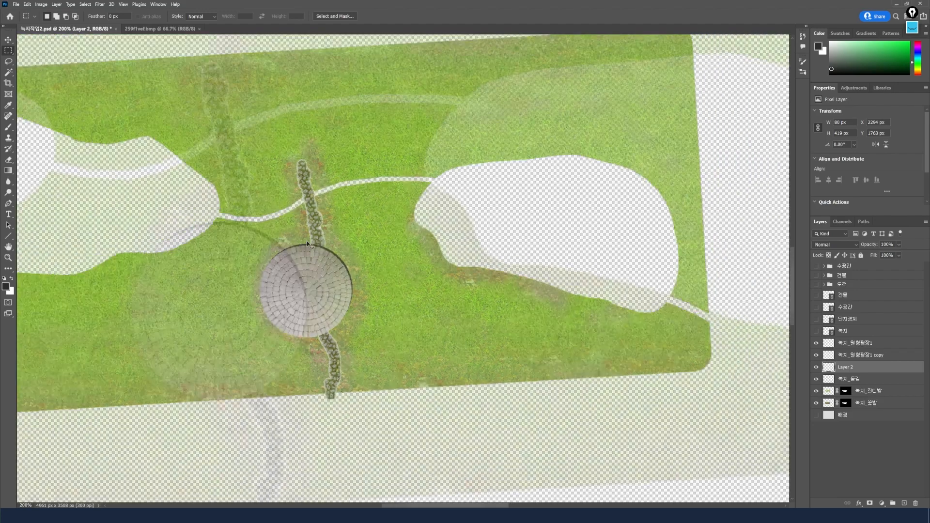
scroll(306, 240, up, 2)
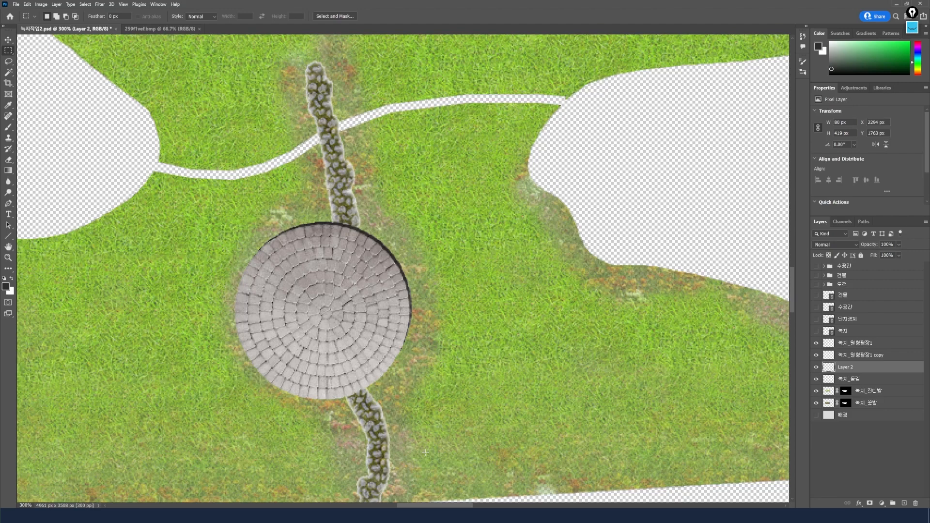
scroll(455, 443, down, 3)
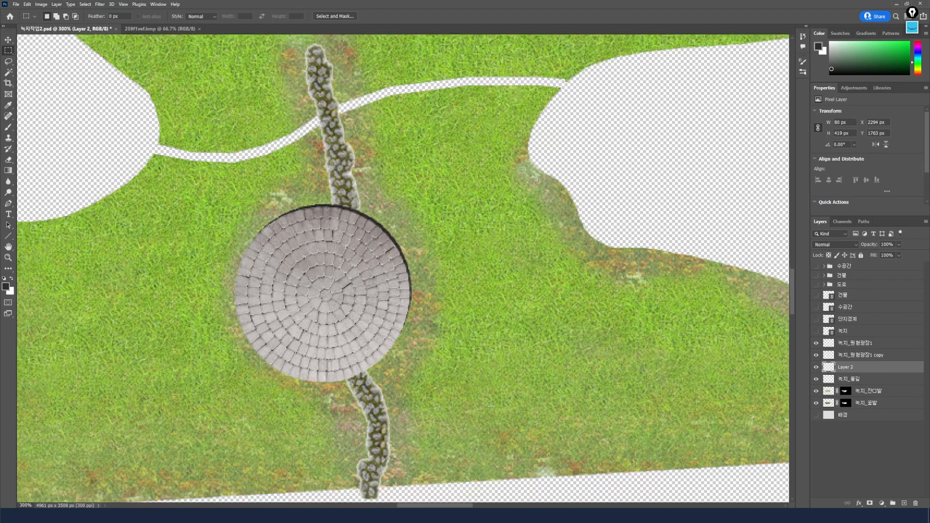
double_click(847, 367)
text(녹)
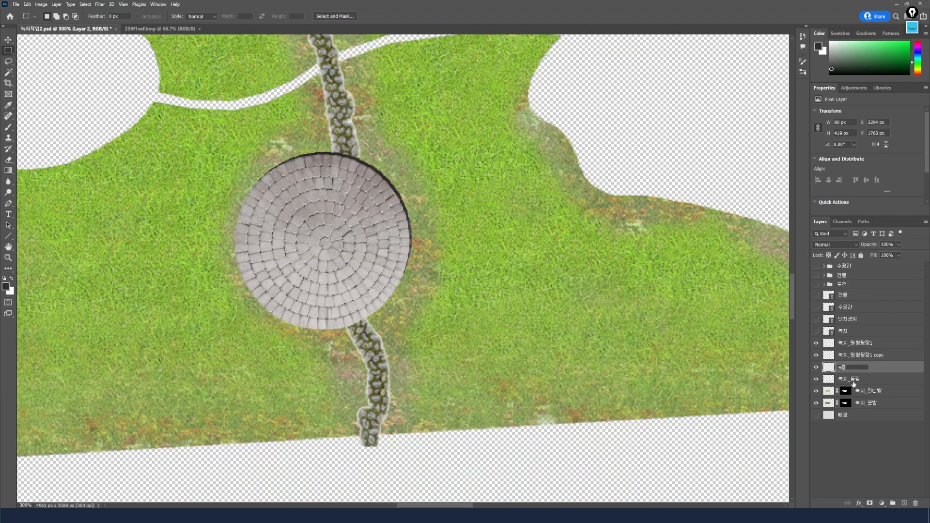
text(지_보행자돌길)
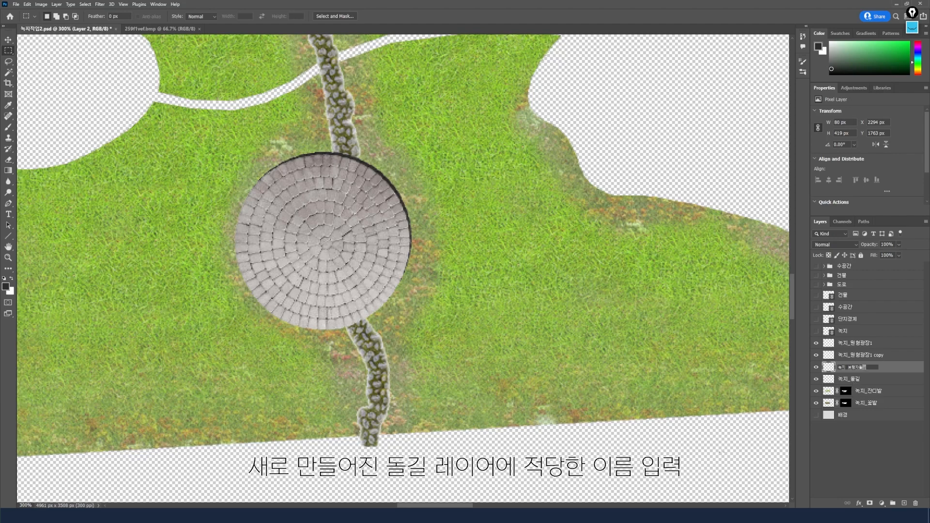
key(Return)
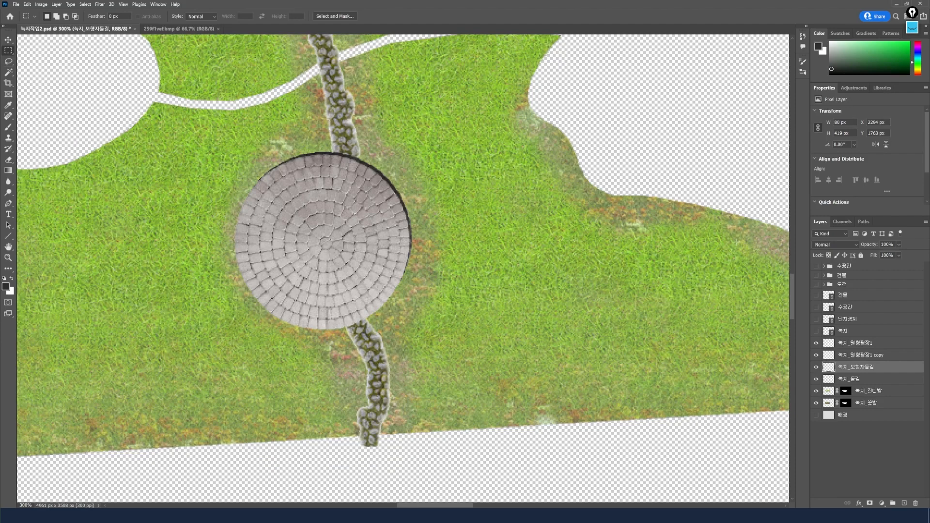
- Show the 도로, 건물 and 수공간 groups and the 배경 layer to view the stone path within the whole site plan
click(816, 285)
click(816, 275)
click(816, 266)
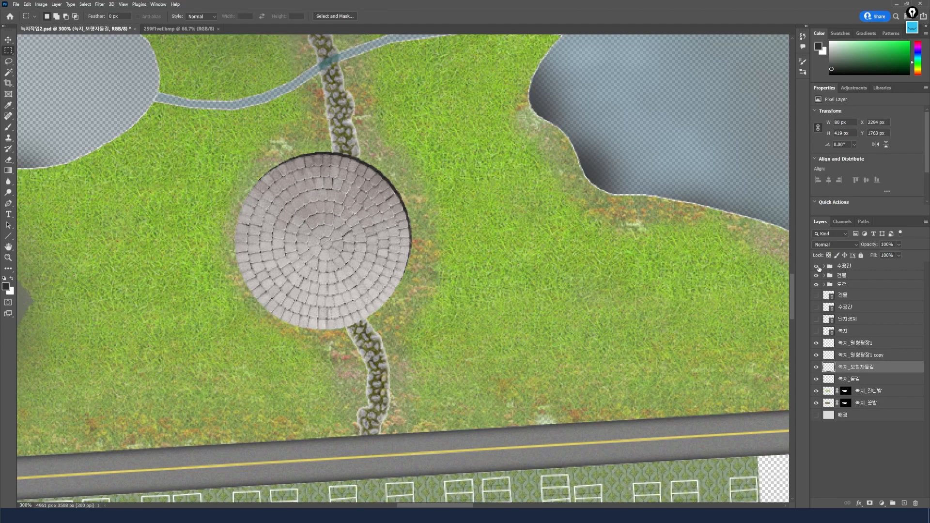
scroll(412, 320, down, 4)
scroll(411, 323, up, 3)
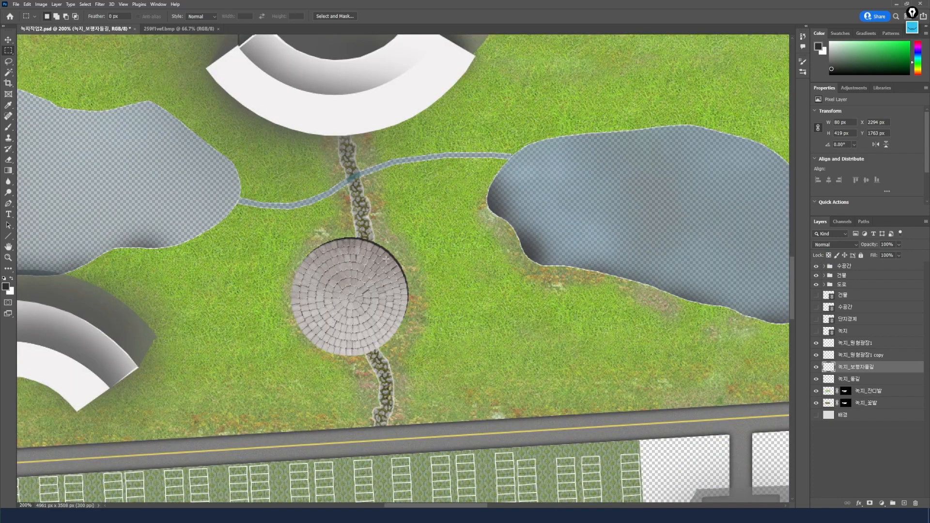
scroll(448, 235, up, 2)
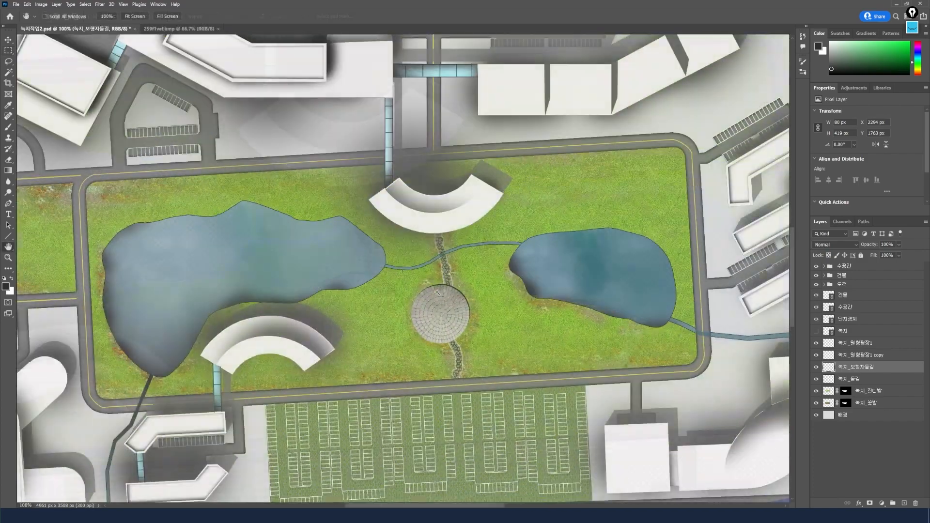
scroll(479, 339, up, 3)
drag(481, 406, 481, 376)
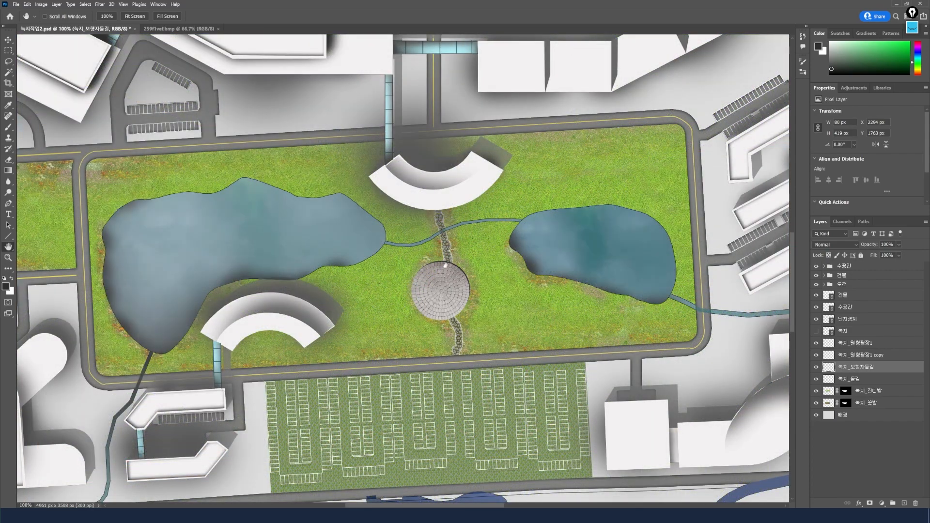
- Paste the pebble texture above 녹지_보행자돌길 and scale it down beside the green space's west end
drag(460, 271, 598, 288)
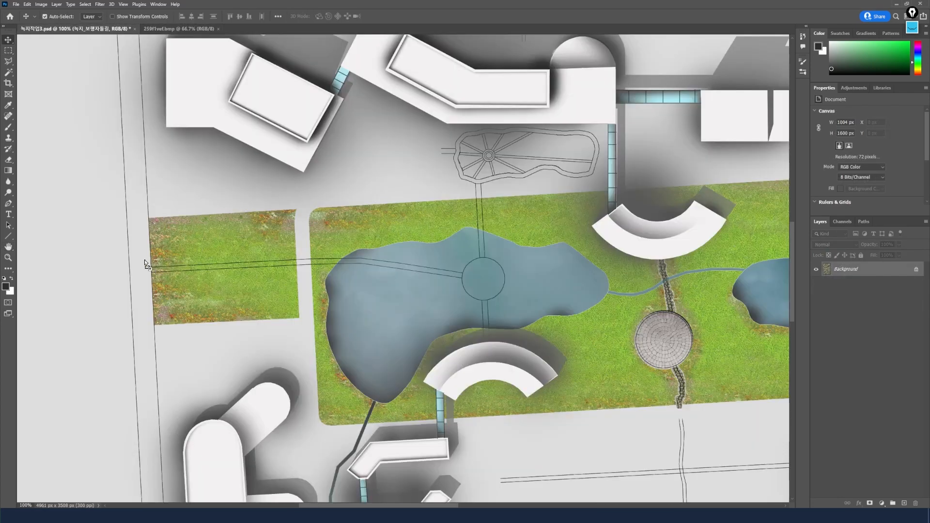
key(ctrl+v)
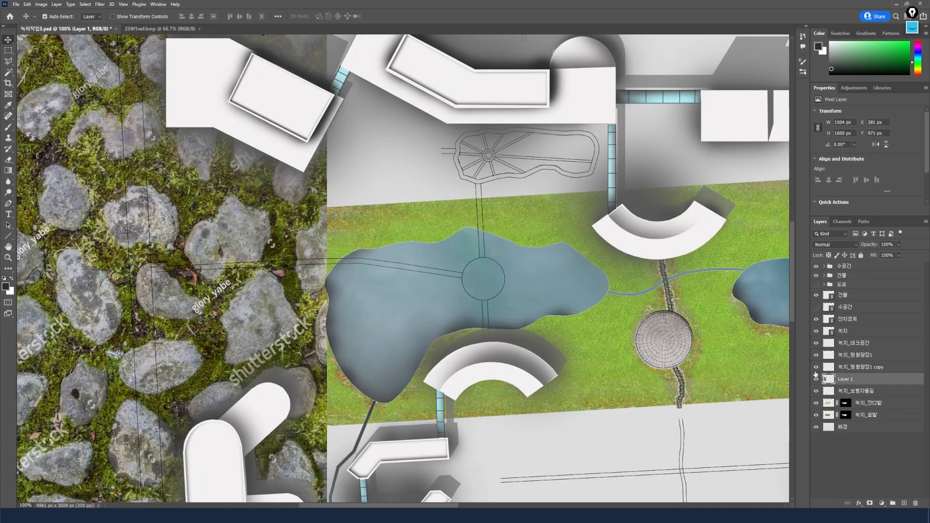
key(ctrl+minus)
key(ctrl+t)
drag(341, 382, 263, 247)
key(Return)
- Delete the strip along the lower edge of the pasted pebble texture and clear the selection
key(m)
drag(178, 236, 255, 266)
key(Delete)
key(ctrl+d)
- Scale the pebble texture to 14.73% and place it over the west end of the footpath leading to the large pond
key(ctrl+t)
drag(250, 259, 271, 268)
key(ctrl+plus)
key(ctrl+plus)
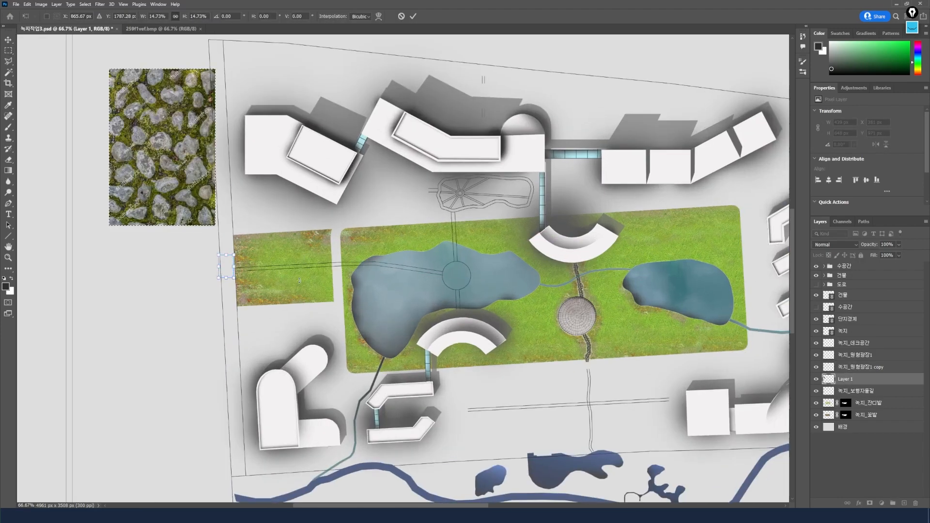
key(Return)
- Select the pebble tile's outline in Layer 1 and duplicate it repeatedly along the western footpath up to the pond's edge
click(837, 391)
ctrl+click(830, 382)
click(831, 380)
mouse_move(141, 267)
mouse_down()
mouse_move(215, 283)
mouse_move(231, 272)
mouse_move(340, 265)
mouse_up()
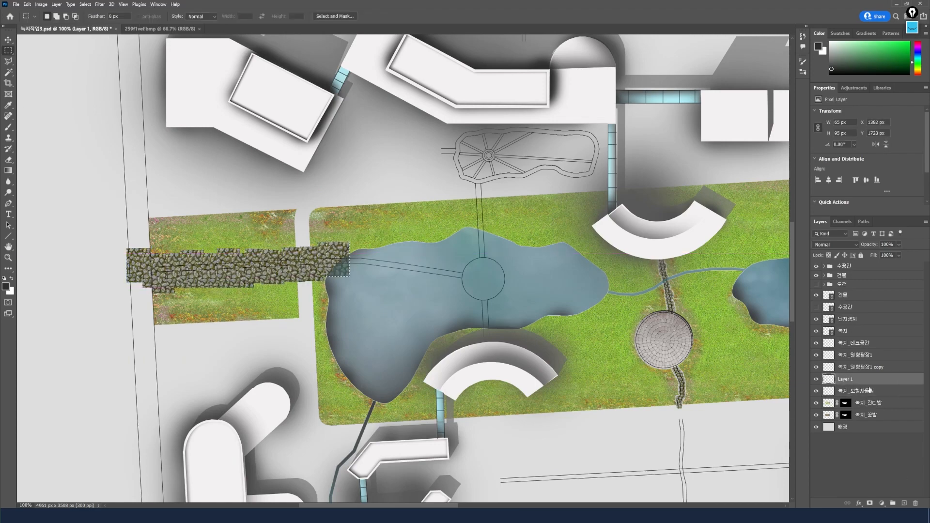
- Add a new layer above the pebble tiles, clear the selection and fill the layer with white
key(ctrl+j)
key(ctrl+d)
key(ctrl+BackSpace)
- Enlarge the eraser and erase the white of Layer 2 along the footpath from its west end to the large pond's edge
click(9, 159)
click(55, 16)
click(50, 40)
drag(156, 270, 339, 260)
scroll(349, 343, left, 5)
key(ctrl+minus)
scroll(349, 342, down, 2)
drag(399, 506, 459, 507)
key(ctrl+plus)
key(ctrl+plus)
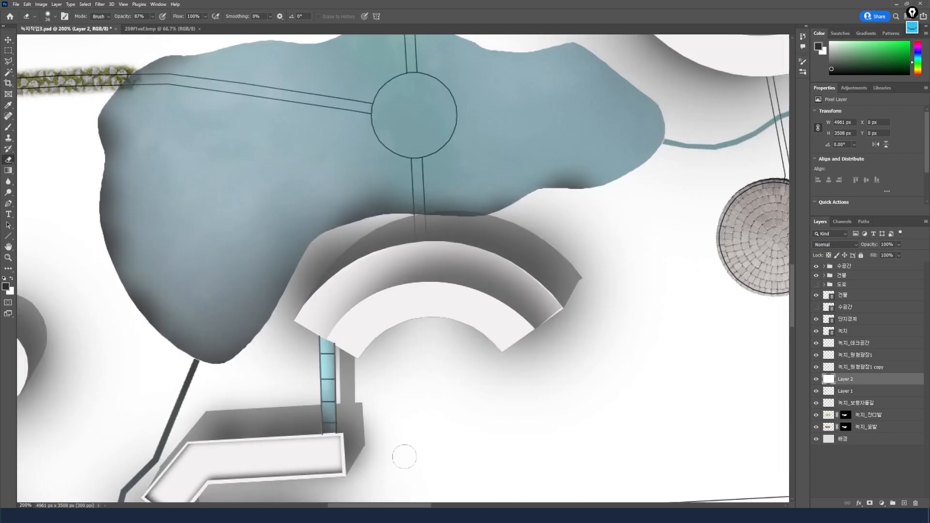
- Merge the pebble tile layer, Layer 1, with the masking white layer, Layer 2
scroll(189, 243, left, 5)
scroll(326, 351, up, 3)
click(843, 392)
shift+click(843, 382)
right_click(844, 383)
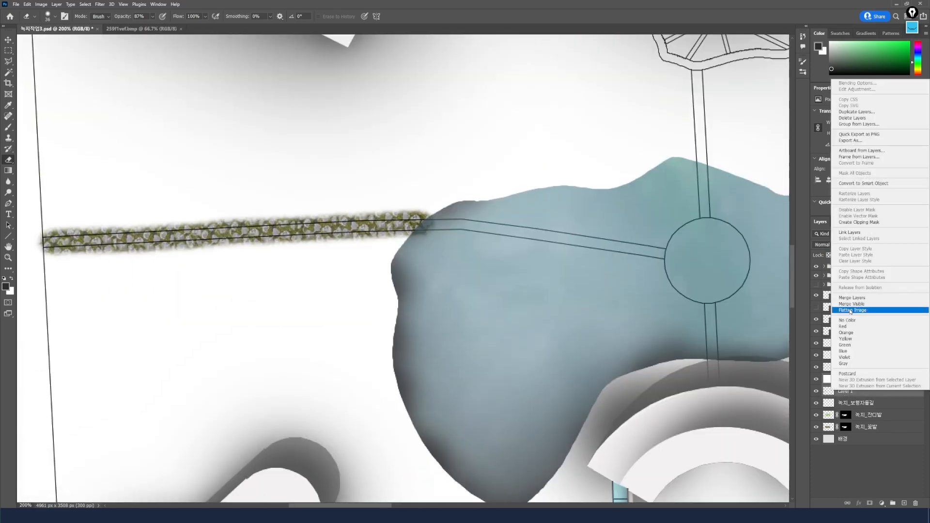
click(851, 298)
- Isolate the merged Layer 2, delete its white background with the Magic Wand, and show the other layers again
alt+click(816, 380)
key(w)
click(271, 182)
key(Delete)
alt+click(816, 381)
- Outline the pebble strip where it crosses the road gap with the Polygonal Lasso and delete it
scroll(23, 51, left, 2)
key(l)
key(m)
click(495, 239)
key(l)
click(382, 209)
click(384, 246)
click(410, 246)
click(410, 209)
click(381, 210)
key(Delete)
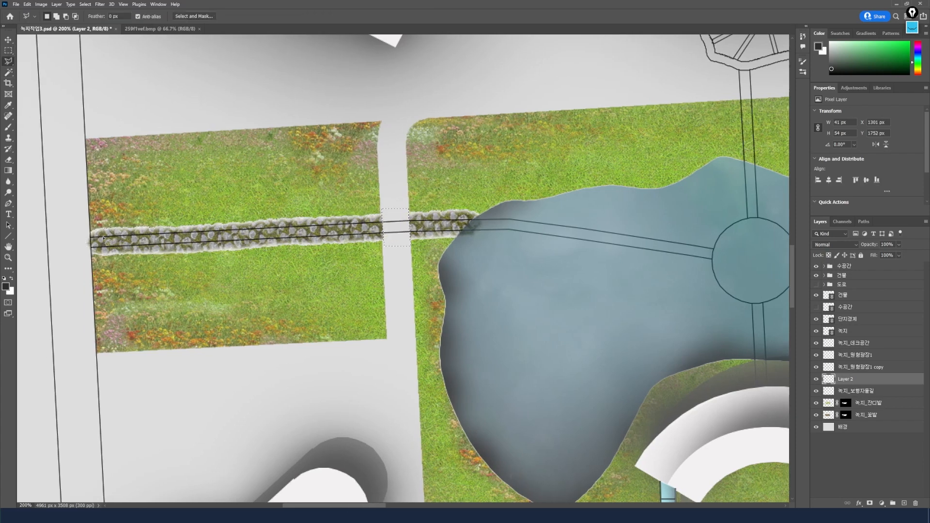
- Delete the pebbles overhanging the west edge of the lawn and clear the selection
click(90, 227)
click(92, 261)
click(86, 260)
click(81, 227)
click(89, 227)
key(Delete)
key(shift+l)
key(shift+l)
key(ctrl+d)
key(m)
- Hide the 녹지 linework layer and review the pebble footpath within the overall plan
alt+click(816, 379)
alt+click(817, 380)
click(816, 333)
key(ctrl+minus)
key(ctrl+minus)
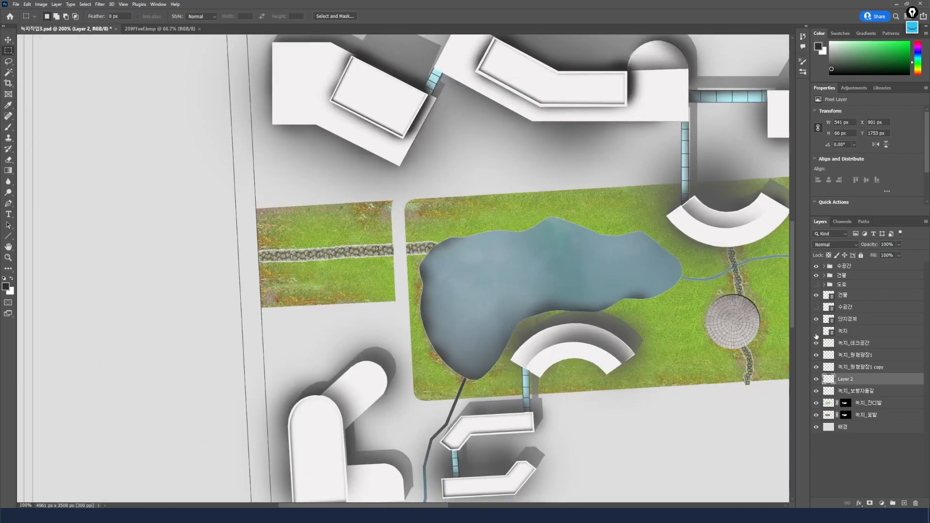
drag(456, 505, 508, 506)
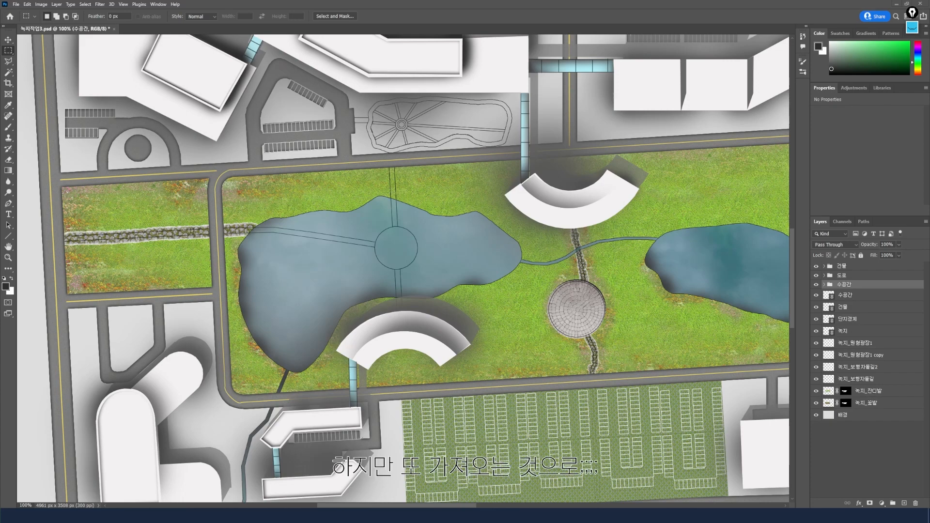
- Bring the brown wood deck top-view picture from the browser into Photoshop and copy it into the site plan document
click(549, 516)
drag(502, 152, 467, 213)
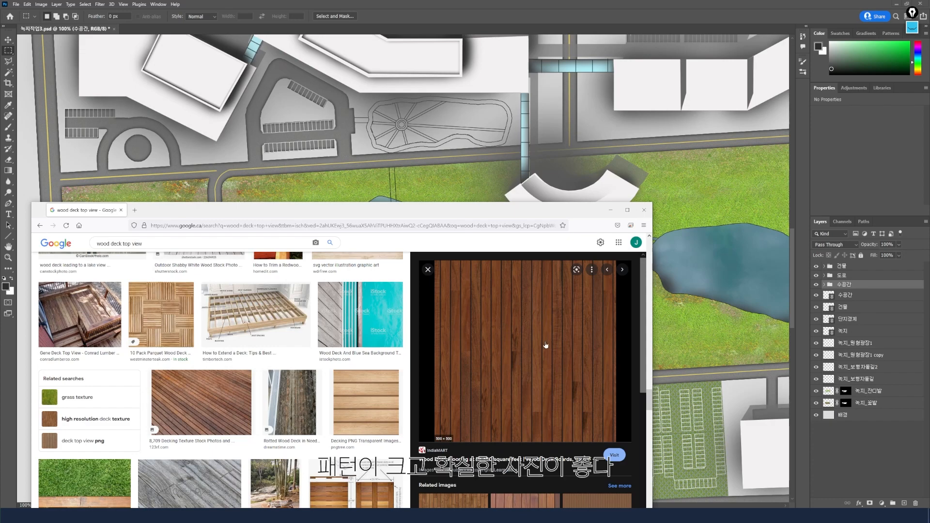
drag(536, 365, 215, 29)
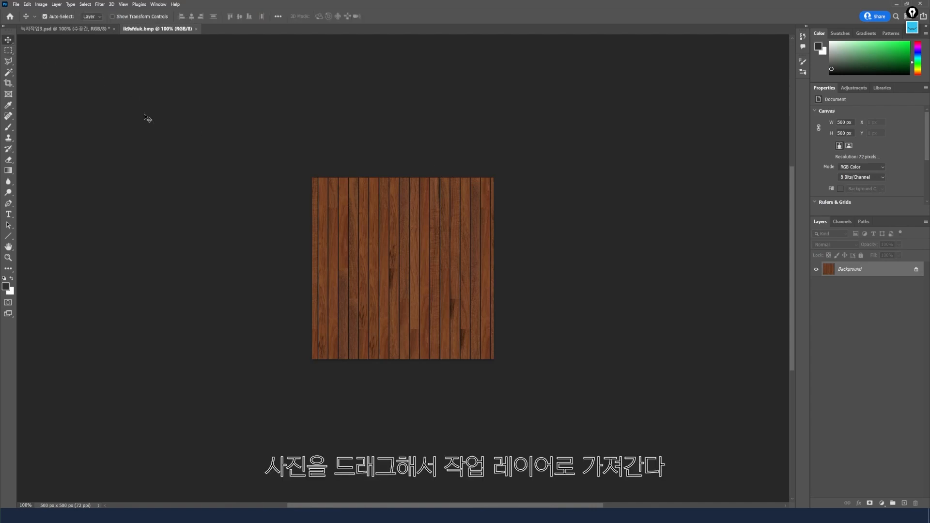
drag(416, 270, 851, 295)
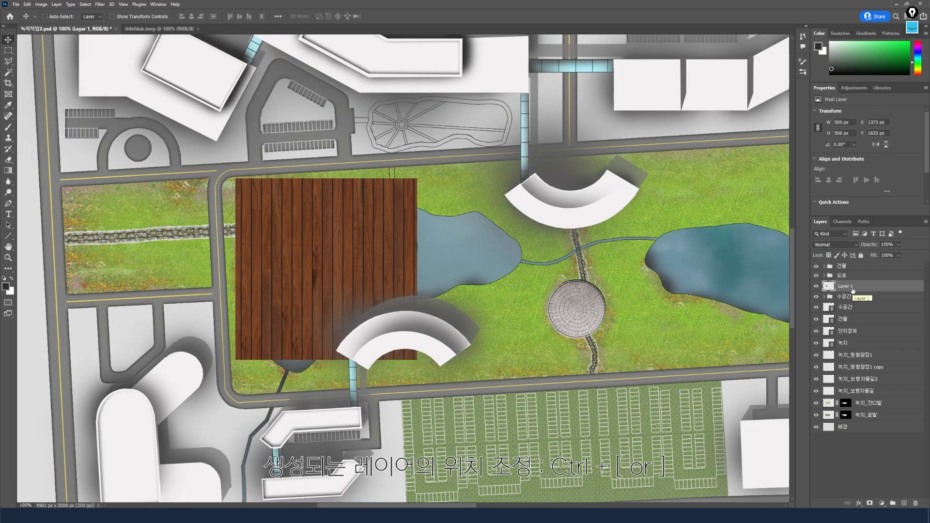
- Lower the wood texture layer in the stack until it lies just below the 녹지 linework layer
key(ctrl+bracketleft)
key(ctrl+bracketleft)
key(ctrl+bracketleft)
key(ctrl+bracketleft)
key(ctrl+bracketleft)
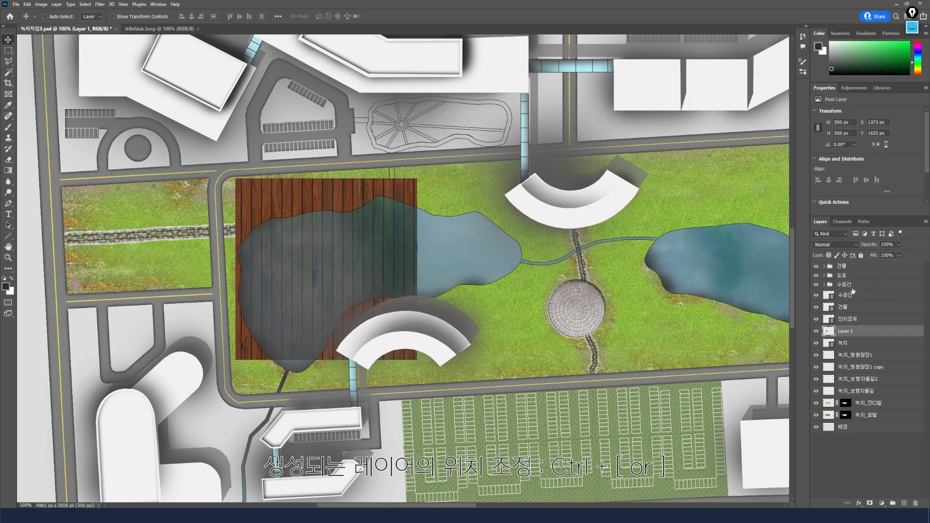
key(ctrl)
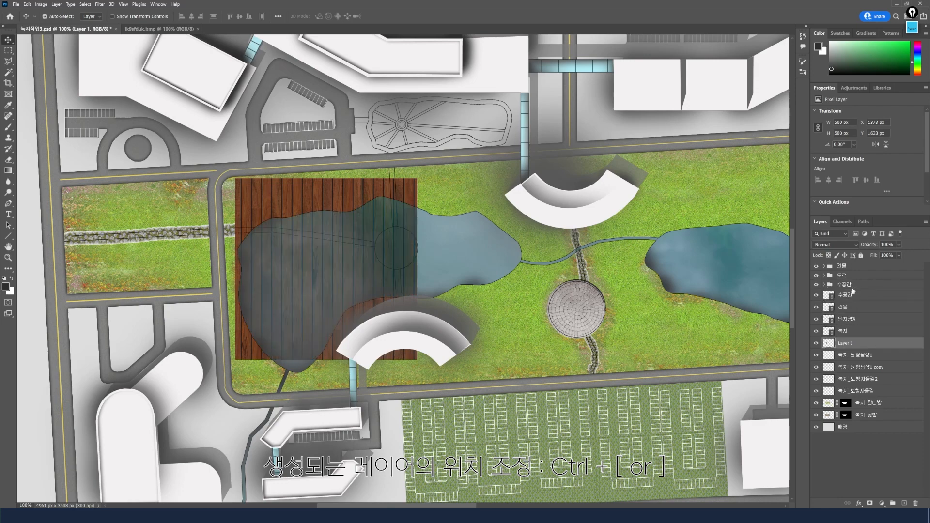
- Hide the building, water and green-space fill layers, keeping the 도로 group and the 녹지_보행자돌길2 layer visible
drag(816, 266, 816, 285)
drag(819, 360, 817, 411)
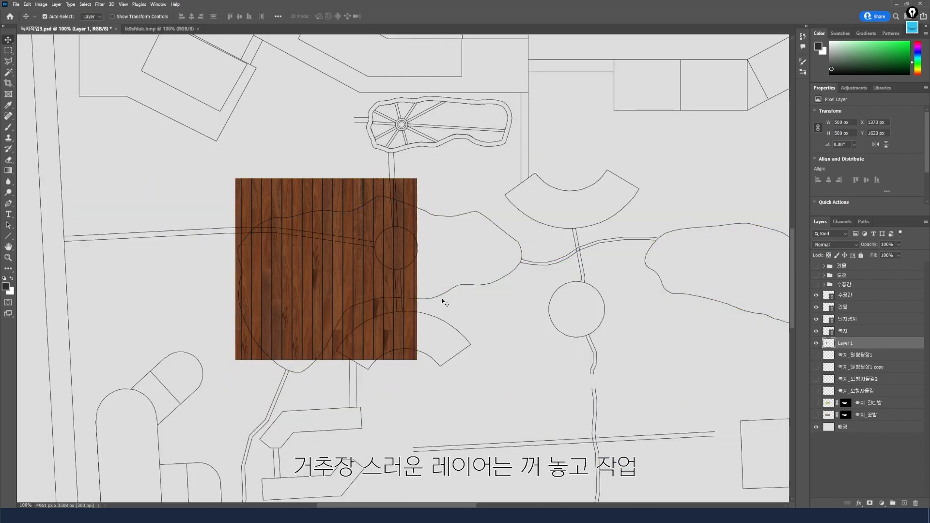
click(816, 275)
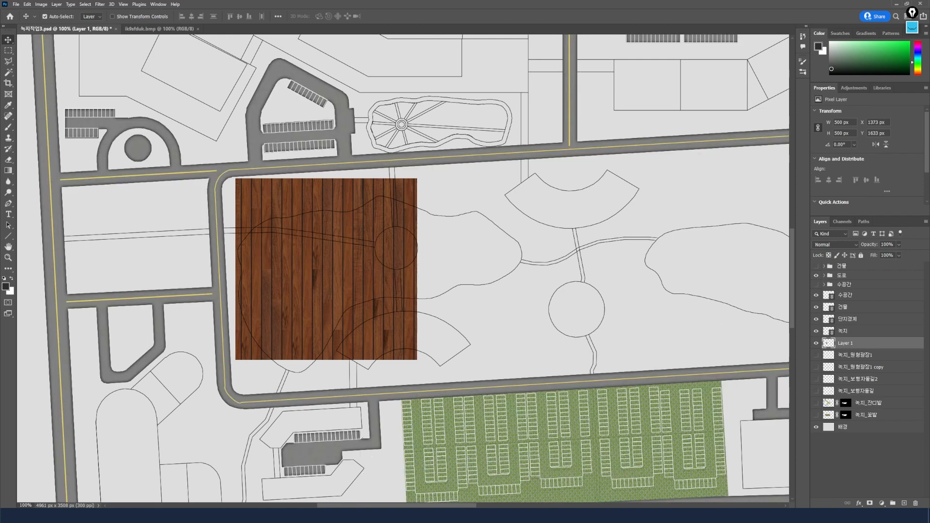
click(817, 379)
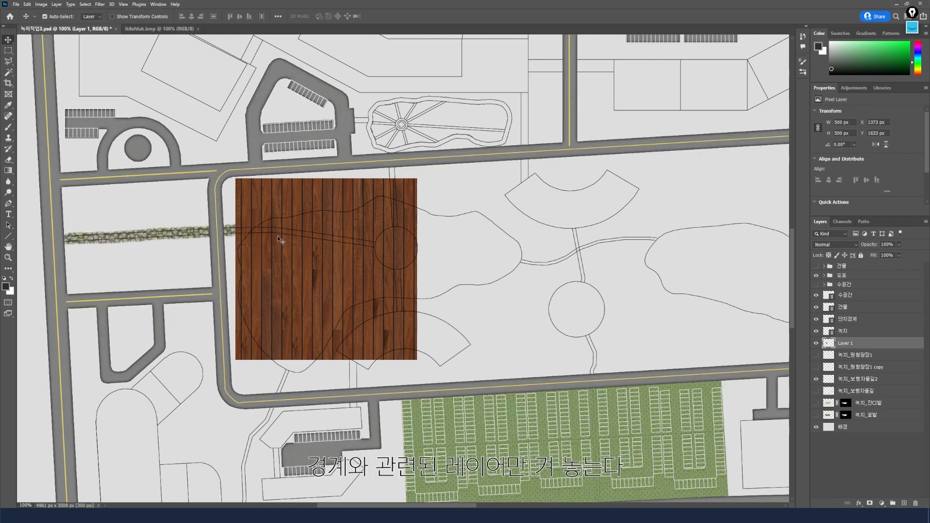
- Scale the wood texture to 460 × 460 px, move it over the western footpath, and hide the 도로 group
mouse_move(312, 286)
mouse_down()
mouse_move(320, 347)
mouse_move(293, 336)
mouse_move(298, 321)
mouse_move(382, 270)
mouse_move(395, 282)
mouse_move(393, 199)
mouse_move(405, 265)
mouse_move(319, 289)
mouse_up()
key(ctrl+t)
drag(422, 360, 408, 346)
drag(333, 292, 230, 232)
click(816, 275)
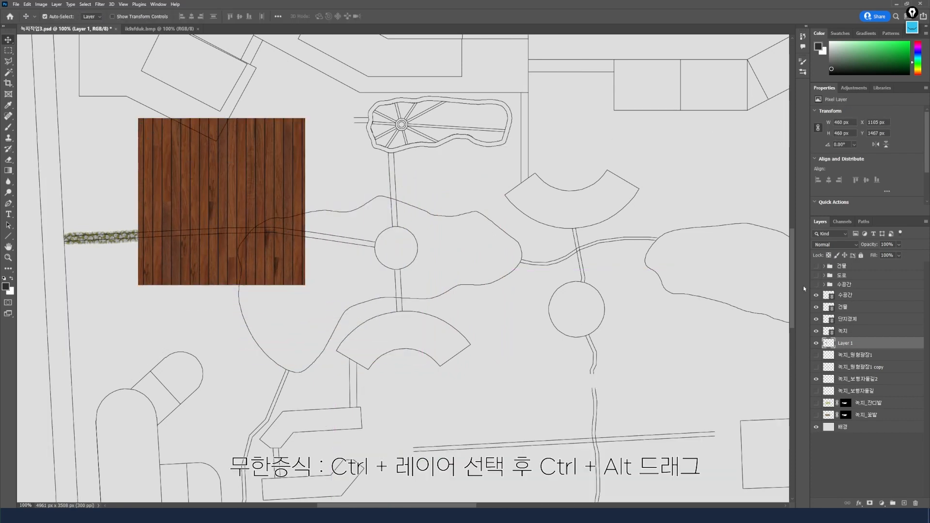
- Duplicate the wood tile within Layer 1 into a row 1836 px wide, repeat the row below, and select the whole block
ctrl+click(829, 343)
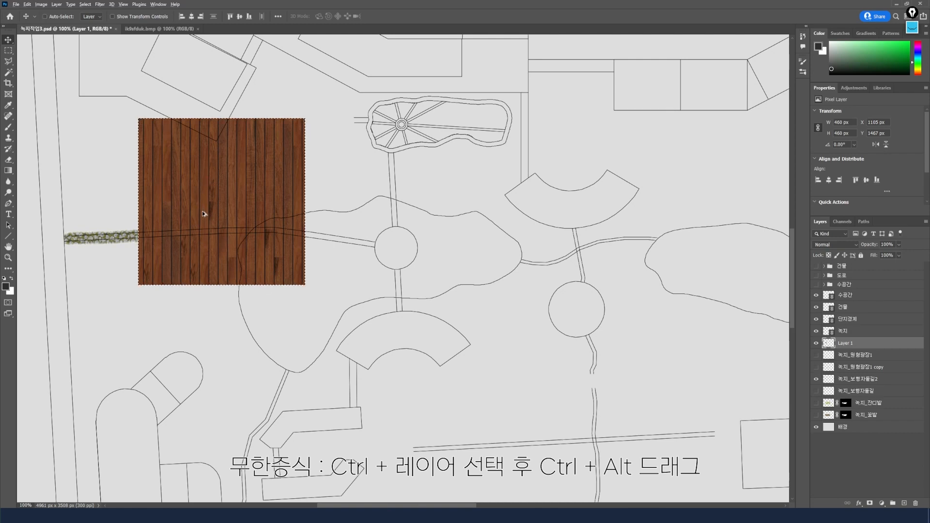
drag(203, 213, 372, 219)
drag(371, 218, 370, 218)
ctrl+click(828, 342)
alt+drag(362, 249, 600, 244)
ctrl+click(828, 343)
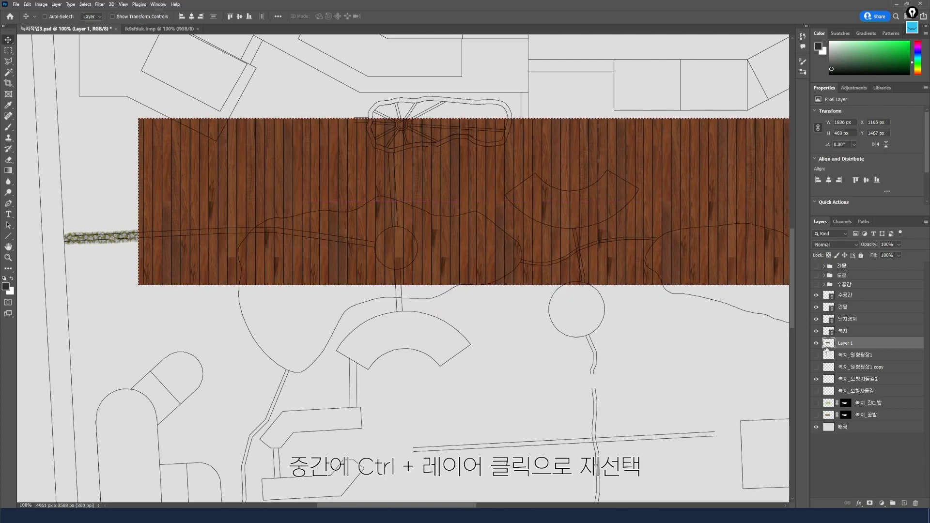
alt+drag(527, 250, 524, 416)
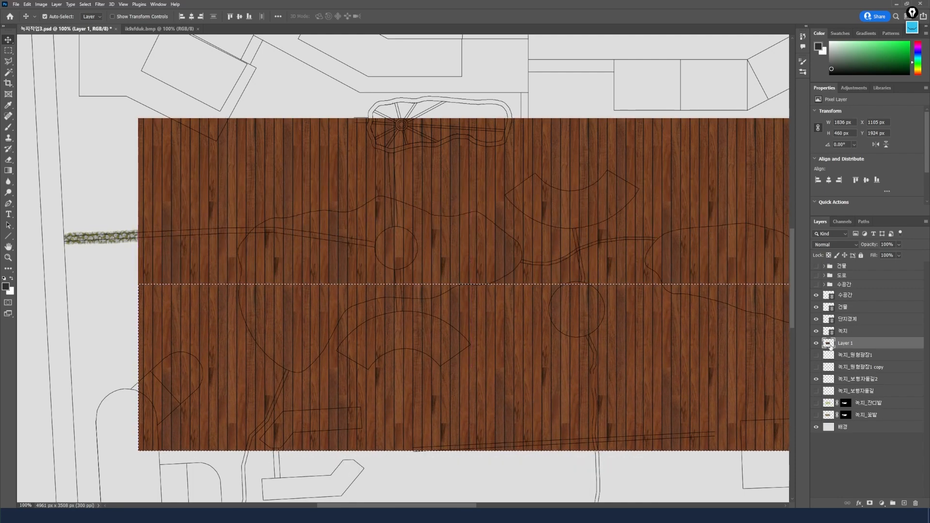
ctrl+click(829, 343)
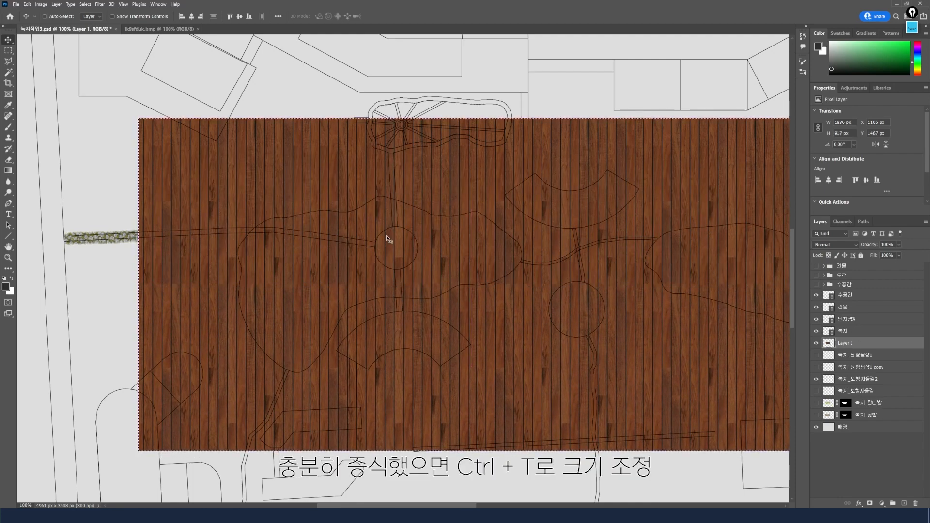
- Scale the wood block to 18.63% and place it over the large pond, west of the circular deck
key(ctrl+t)
drag(139, 120, 627, 370)
drag(646, 381, 281, 267)
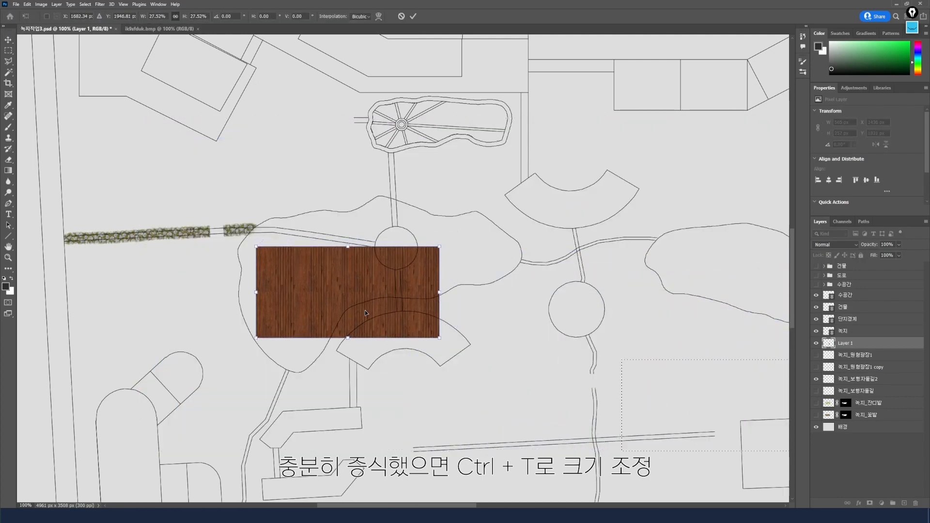
drag(438, 338, 383, 303)
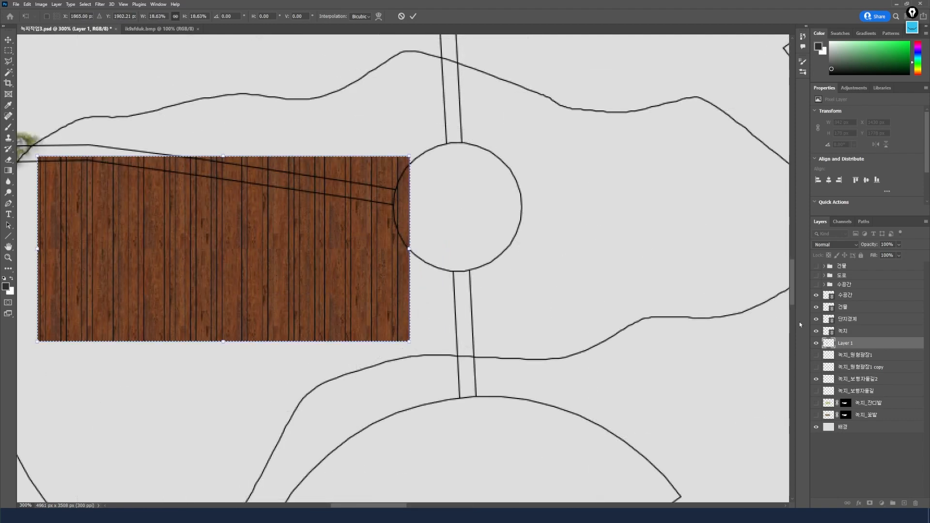
- Duplicate the reduced wood block eastward across the circular deck, and repeat the widened row below it
ctrl+click(831, 347)
drag(247, 289, 618, 286)
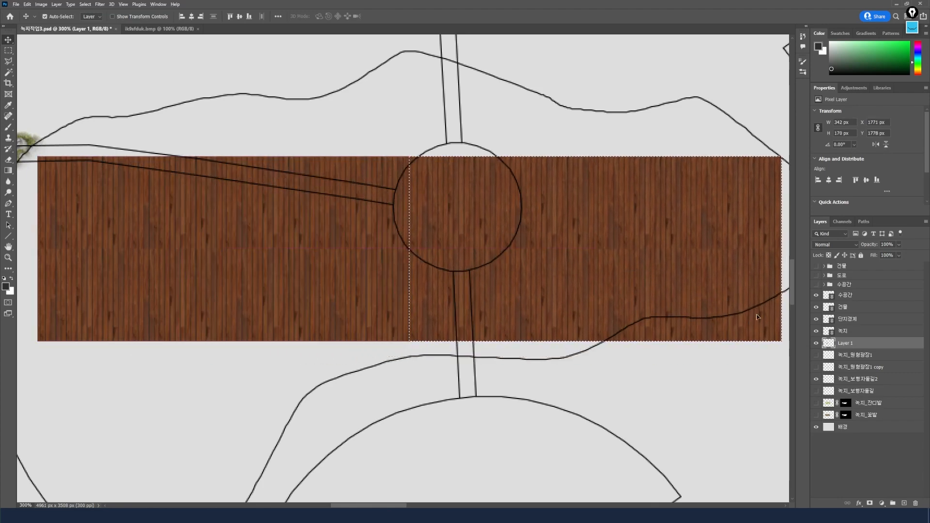
ctrl+click(823, 343)
drag(546, 293, 545, 475)
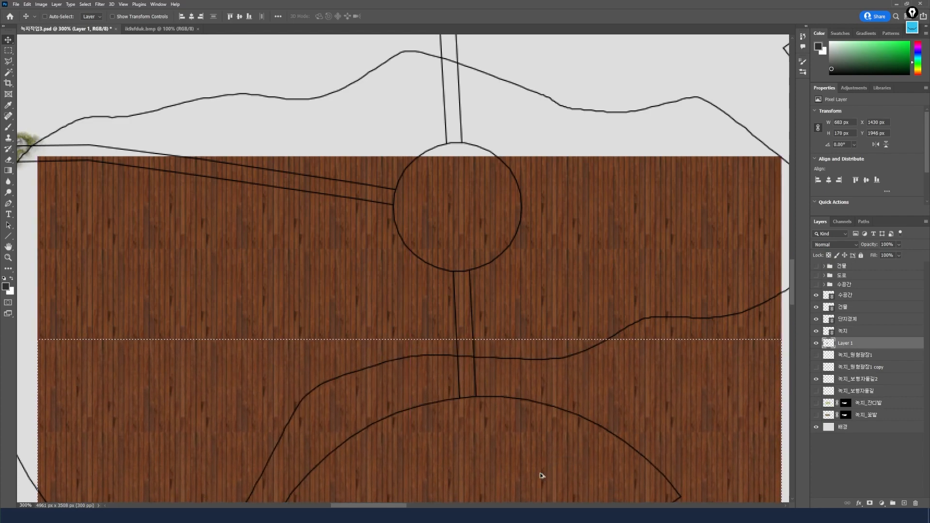
- Duplicate the wood-plank texture vertically into a 683 × 675 px block and position it over the circular deck and its walkways
scroll(403, 267, down, 1)
key(ctrl+minus)
mouse_move(334, 302)
mouse_down()
mouse_move(318, 279)
mouse_move(326, 289)
mouse_up()
scroll(325, 290, up, 2)
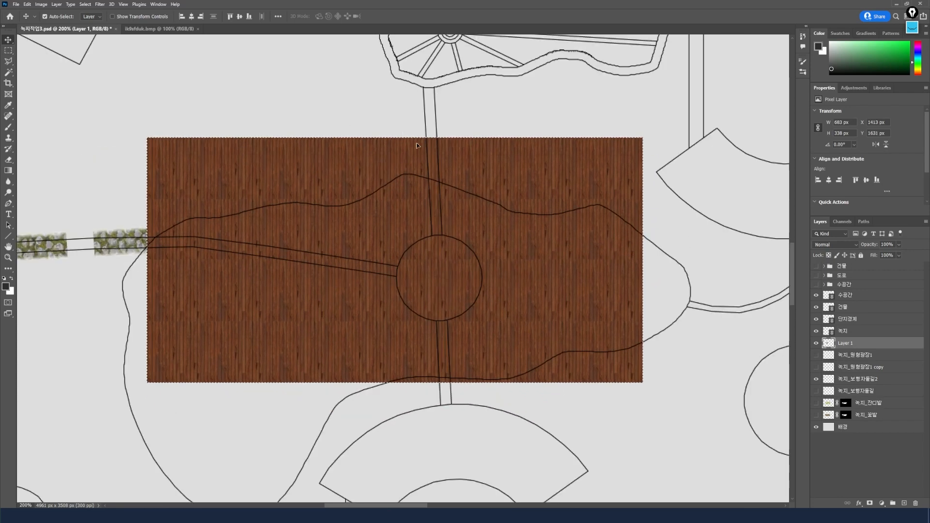
scroll(417, 145, up, 2)
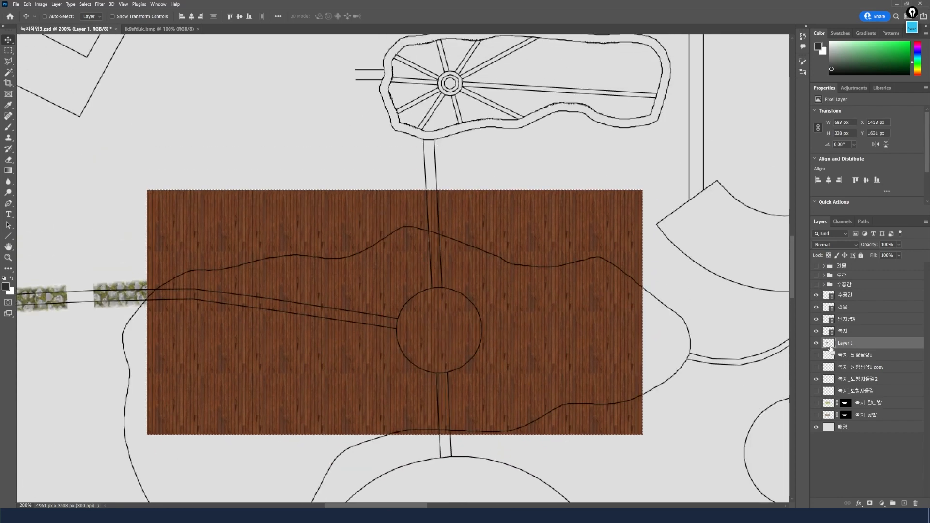
drag(425, 290, 422, 74)
drag(519, 322, 493, 412)
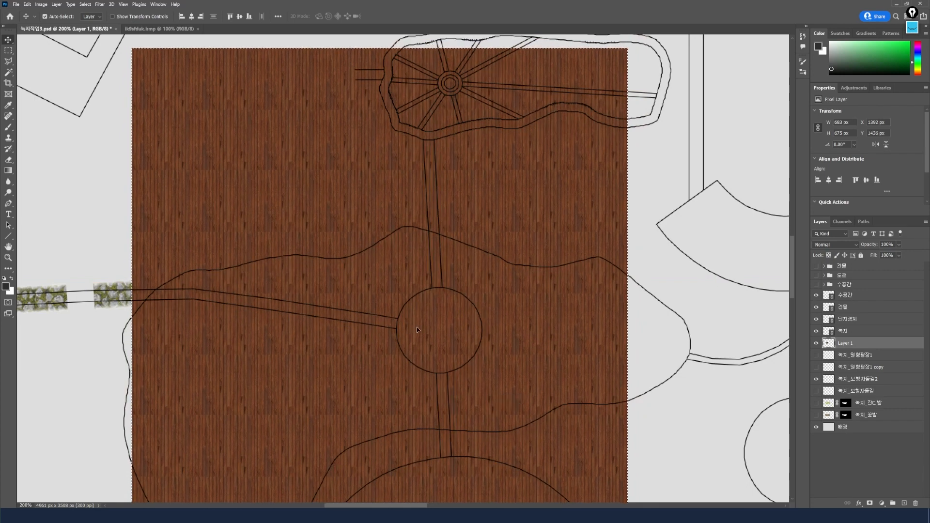
- Show the 도로 group and rotate the wood texture slightly so its planks follow the direction of the vertical walkways
click(816, 276)
scroll(417, 271, down, 1)
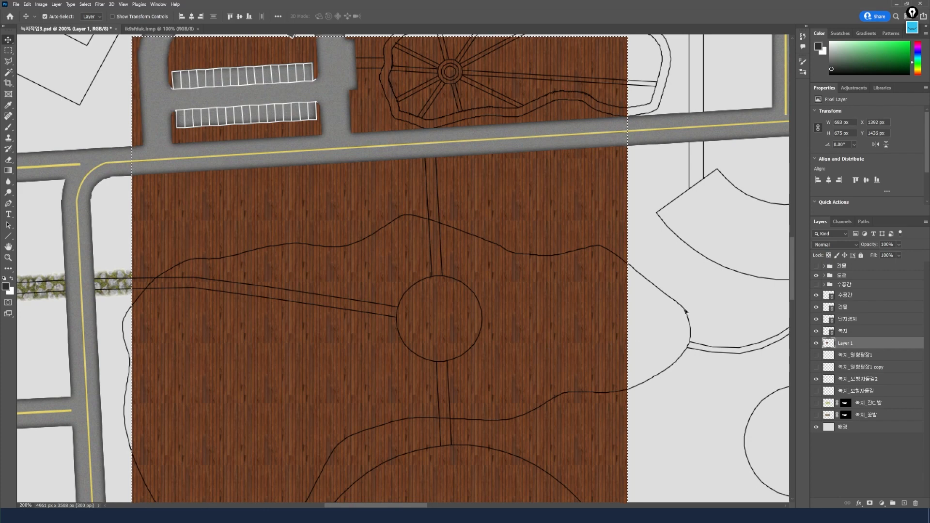
scroll(696, 308, down, 2)
scroll(696, 308, down, 4)
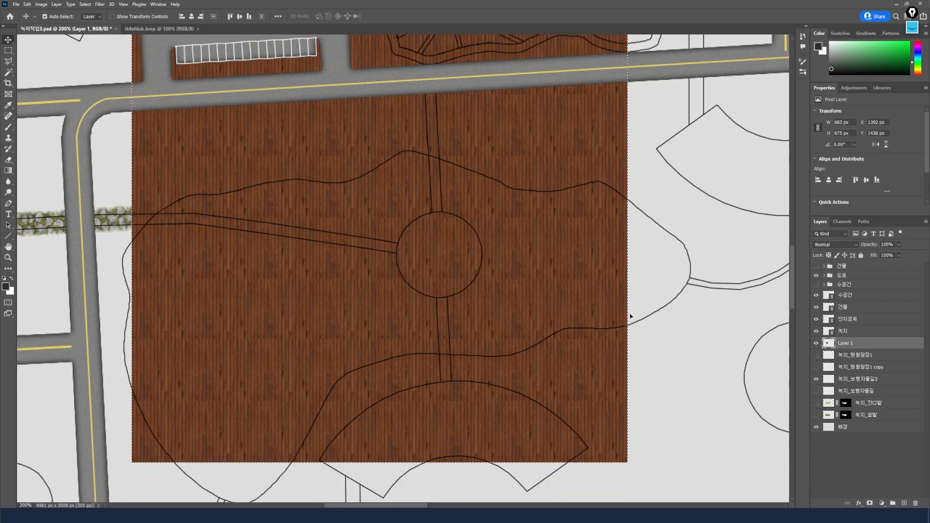
scroll(642, 314, up, 4)
scroll(551, 289, down, 2)
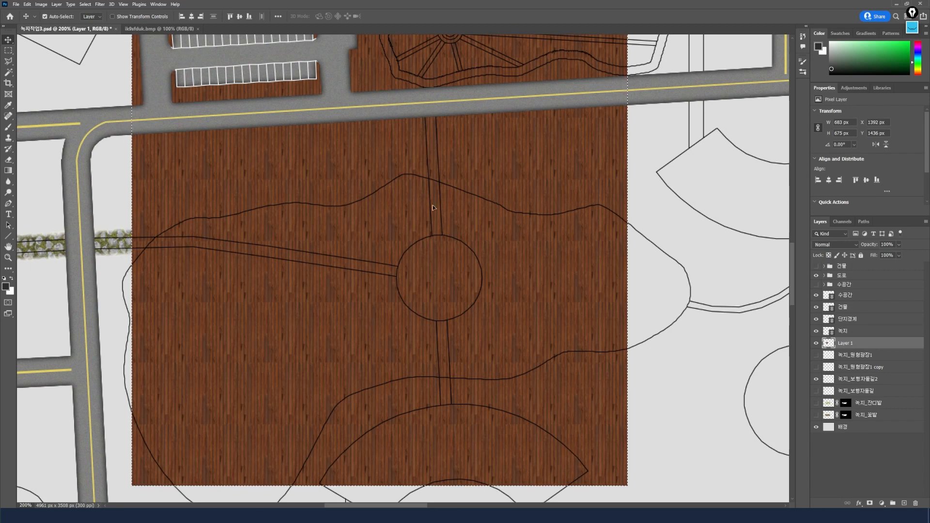
scroll(639, 395, down, 2)
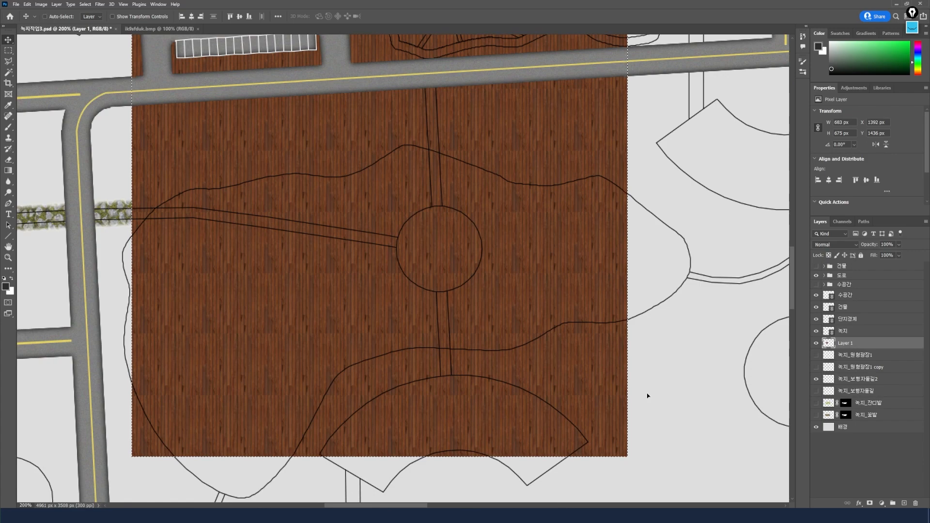
key(ctrl+t)
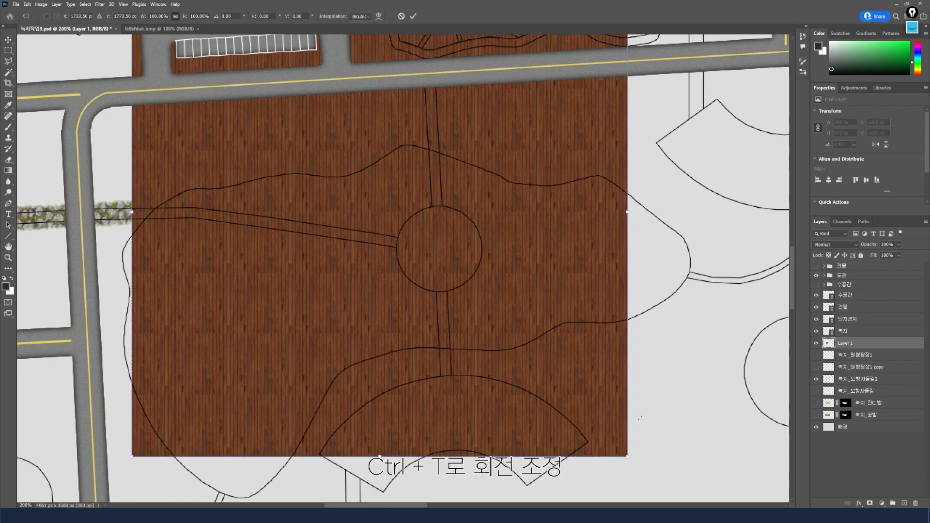
drag(637, 463, 557, 397)
drag(651, 460, 656, 466)
key(Return)
scroll(450, 380, up, 1)
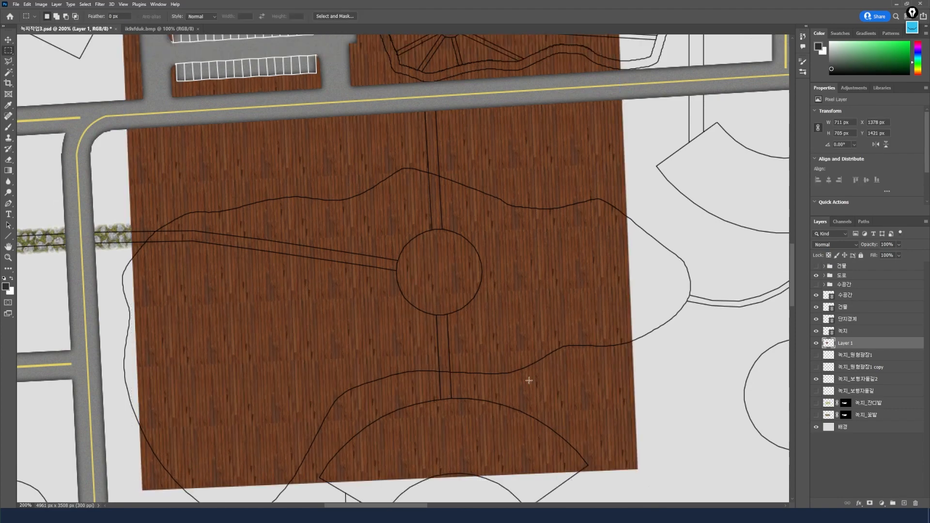
- Hide Layer 1 and the 수공간 layer, and select the circular deck and its three walkways with the Magic Wand
click(816, 343)
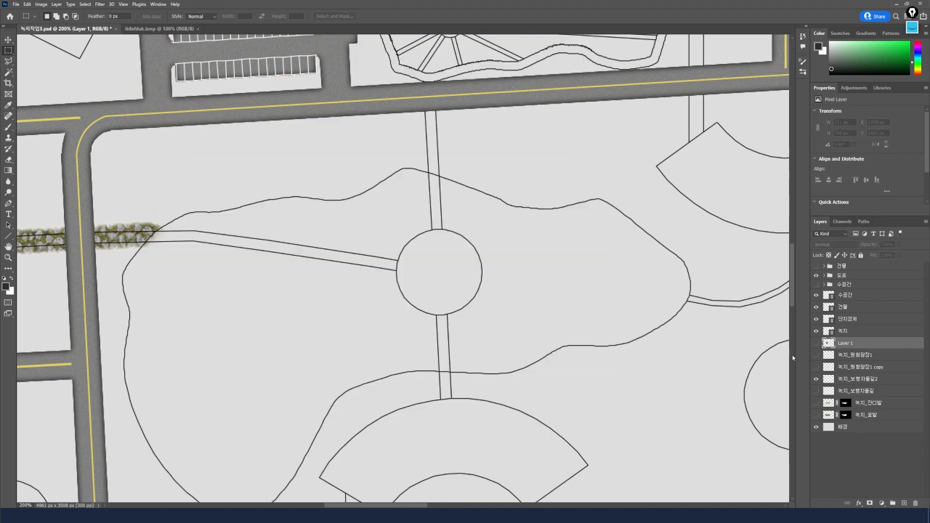
key(w)
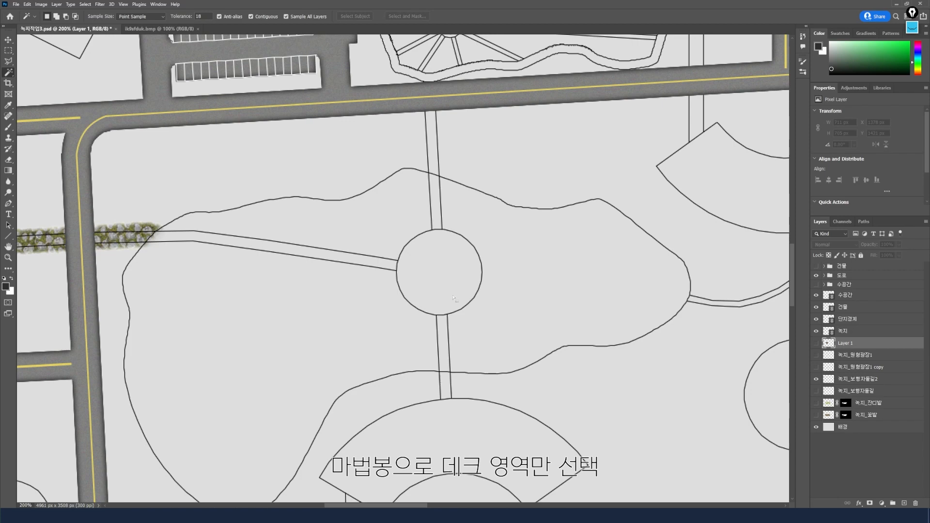
key(m)
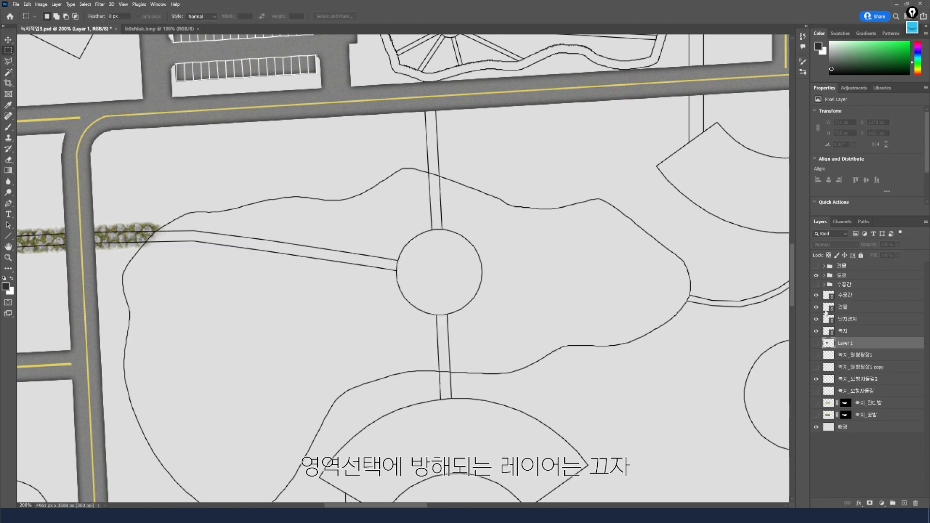
click(816, 295)
key(w)
click(445, 273)
shift+click(446, 342)
shift+click(436, 218)
shift+click(305, 257)
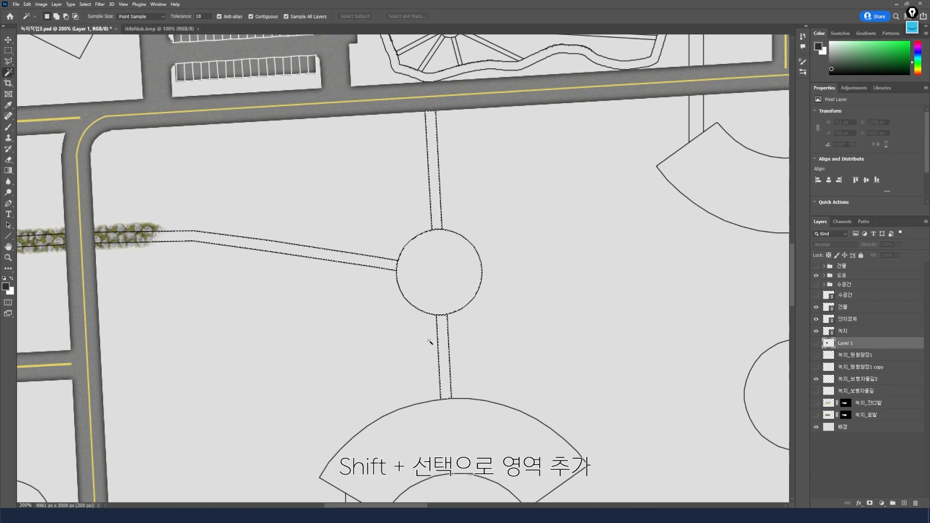
- Copy the selected deck area of Layer 1's wood texture onto a new layer, keeping Layer 1 hidden
scroll(748, 343, down, 1)
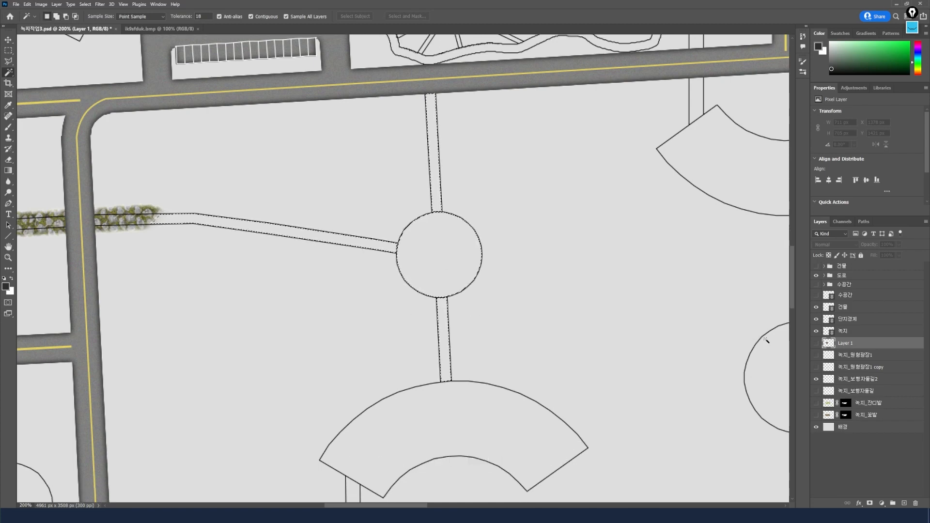
click(816, 343)
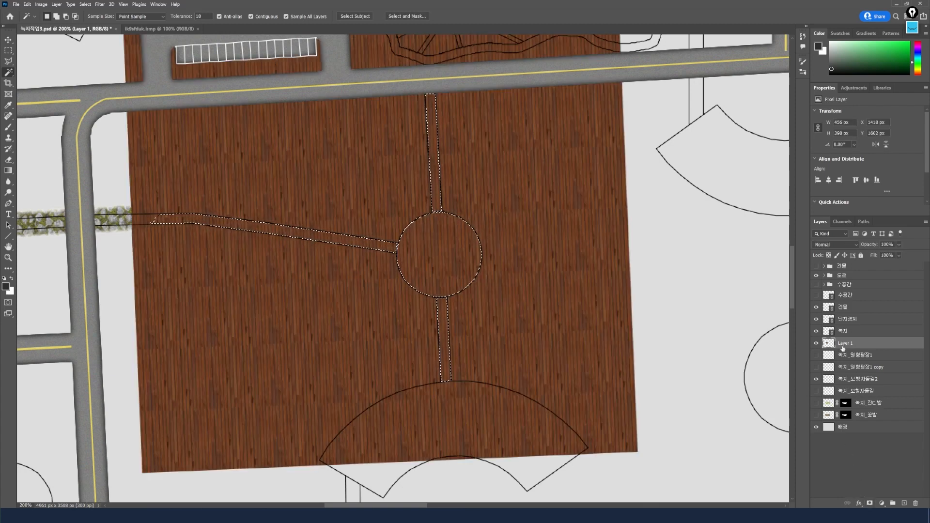
click(816, 343)
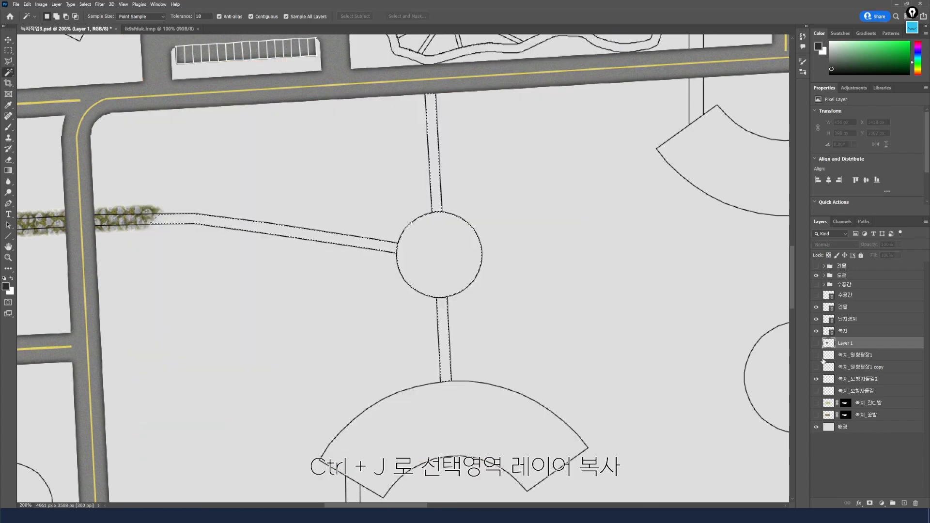
key(ctrl+j)
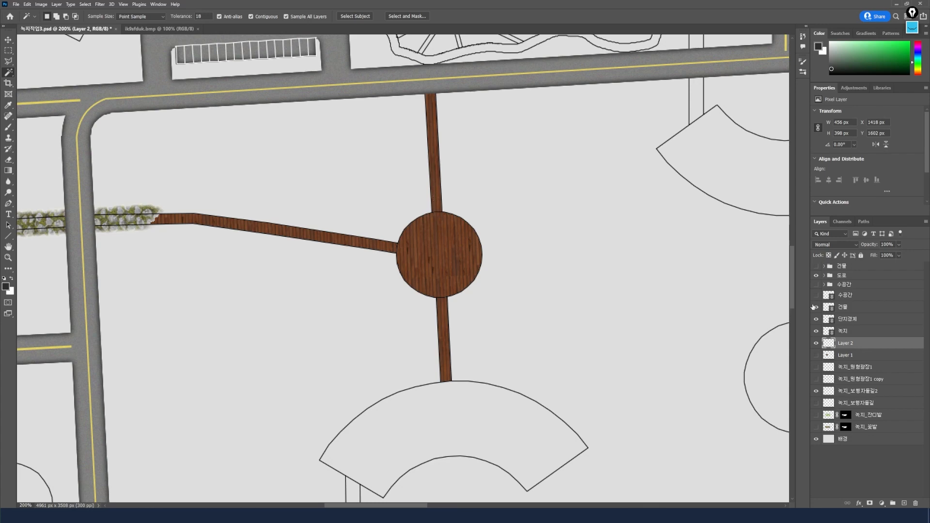
- Hide Layer 2, make Layer 1 active but hidden, and reselect the circular deck and its three walkways with the Magic Wand
click(816, 343)
click(816, 355)
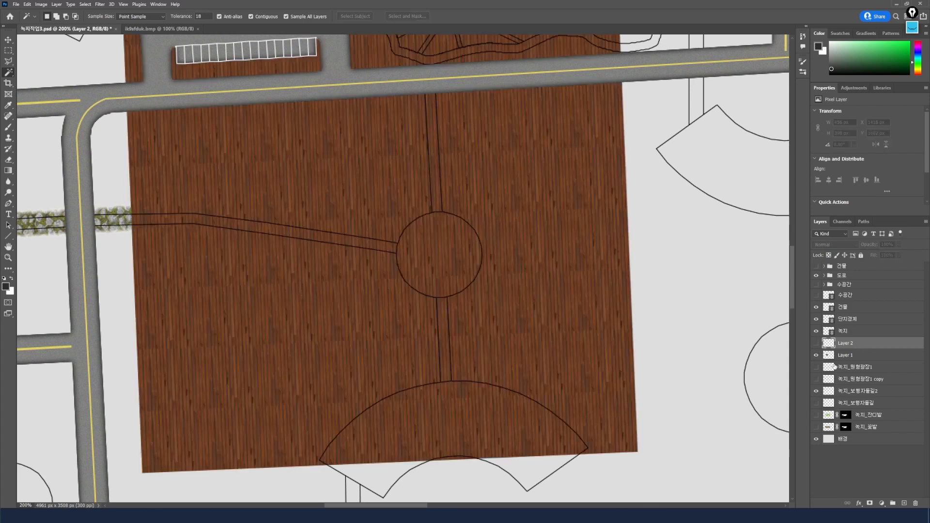
click(845, 357)
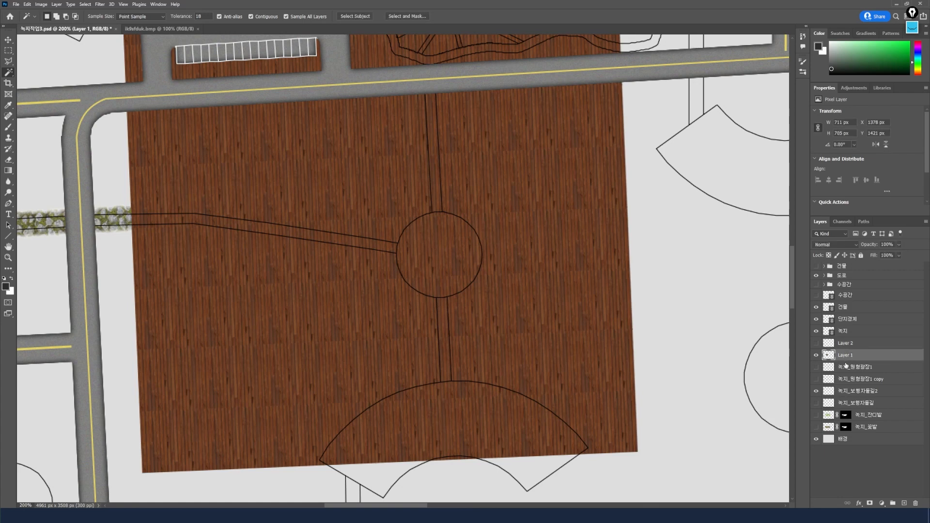
click(816, 355)
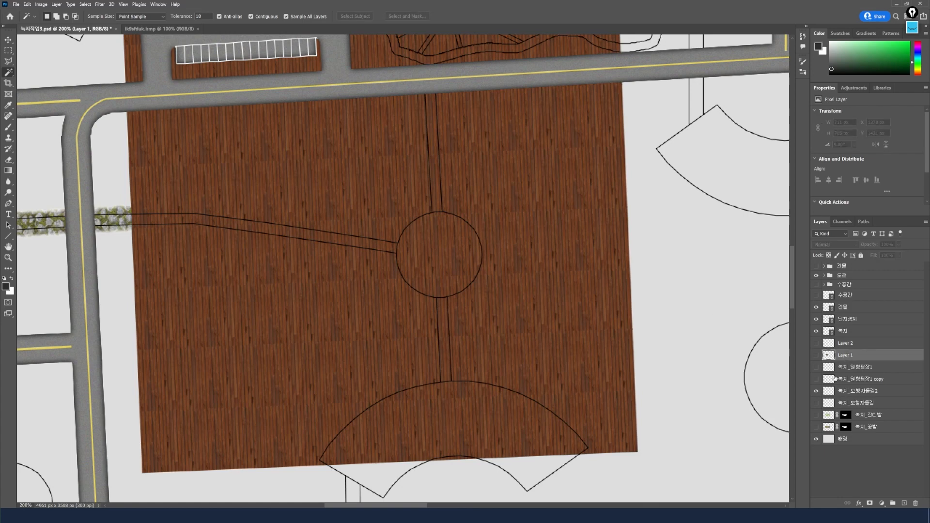
click(439, 196)
shift+click(429, 240)
shift+click(441, 318)
shift+click(363, 245)
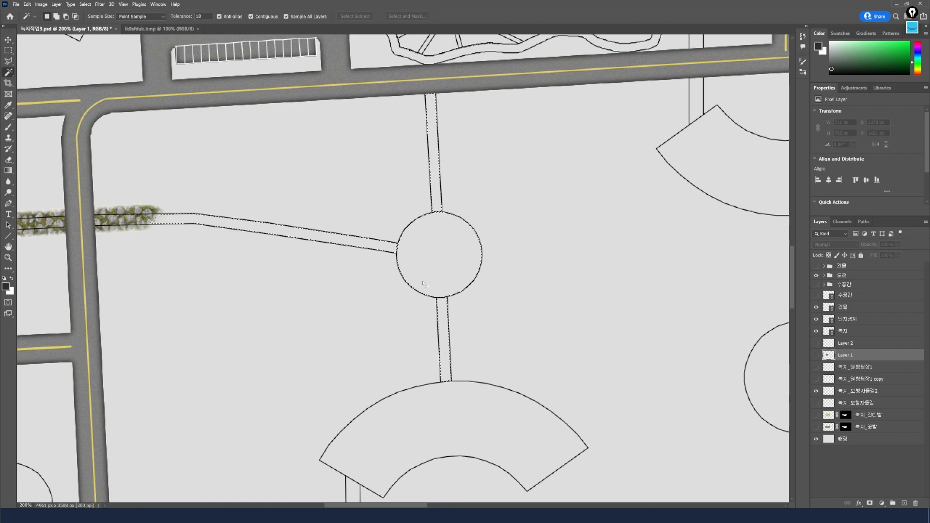
- Show Layer 1, add a layer mask from the deck selection, and turn Layer 2's visibility back on
click(817, 355)
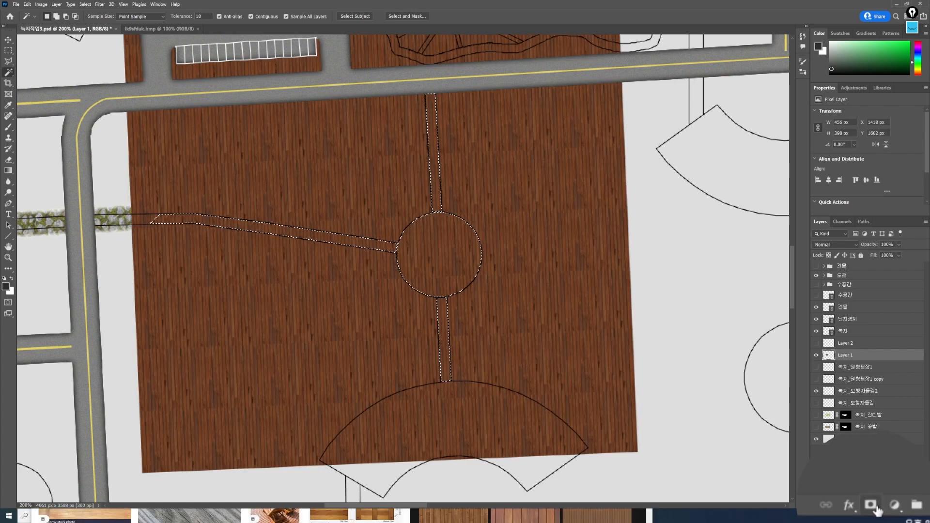
click(870, 503)
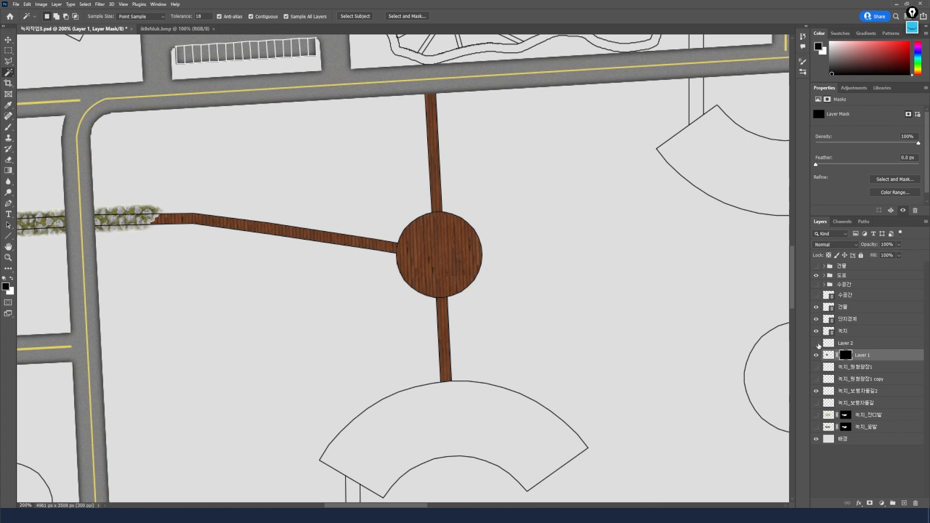
click(816, 343)
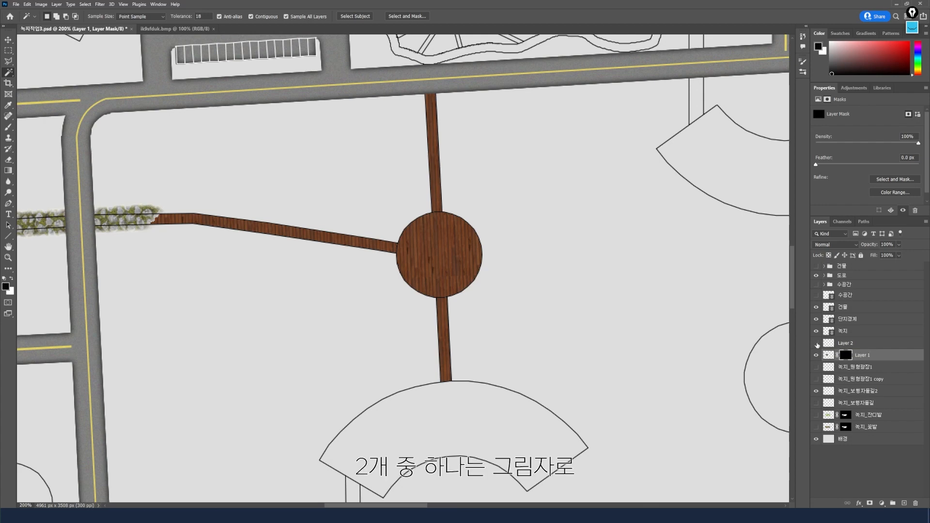
- Darken Layer 2 for the deck shadow using Hue/Saturation with Lightness at about -78
click(844, 345)
click(844, 357)
click(845, 344)
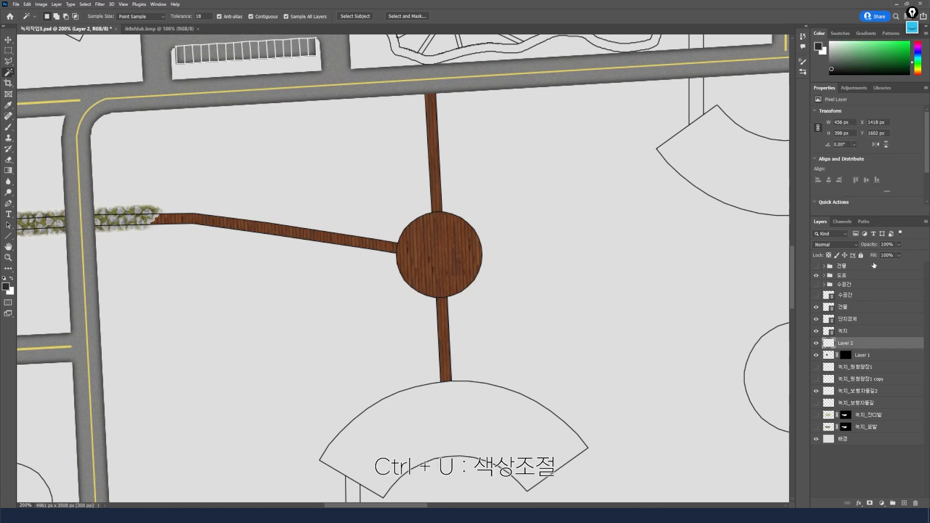
key(ctrl+u)
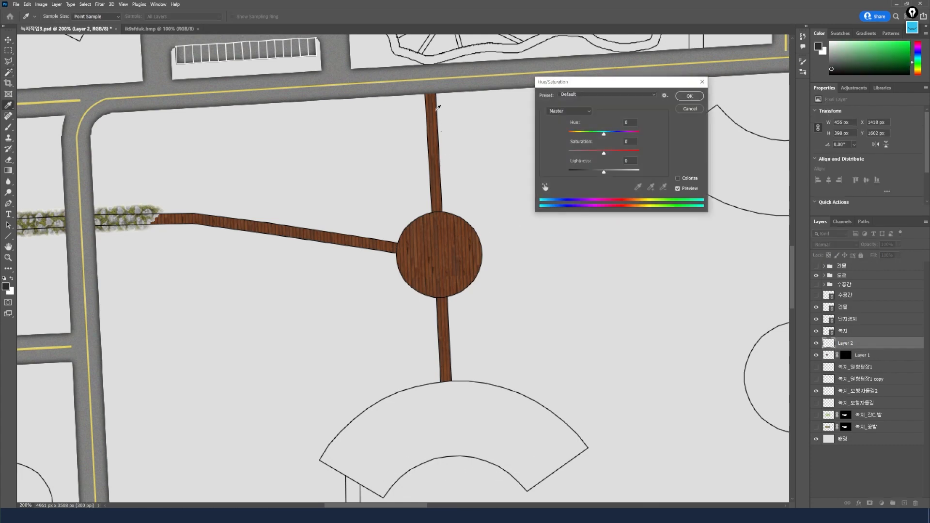
drag(603, 173, 581, 173)
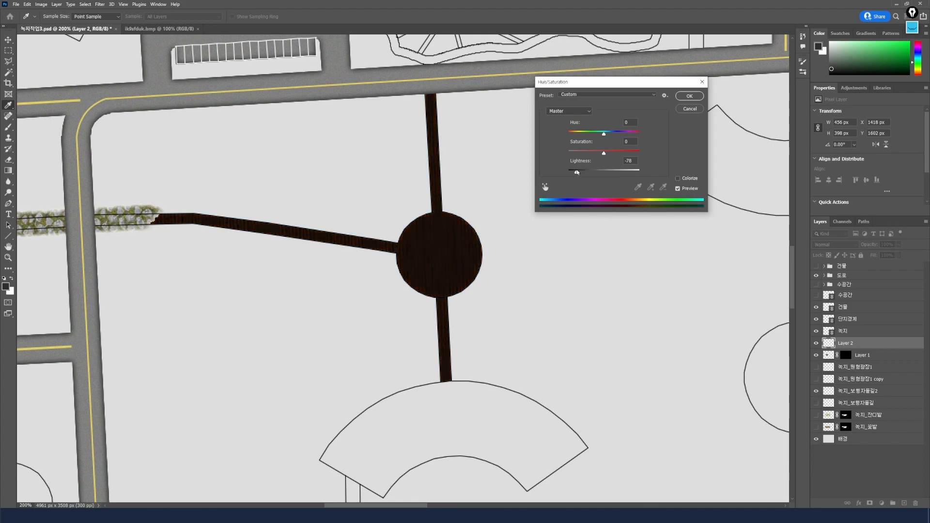
key(Return)
- Move the masked Layer 1 above the darkened Layer 2 in the layer order
click(823, 357)
click(817, 343)
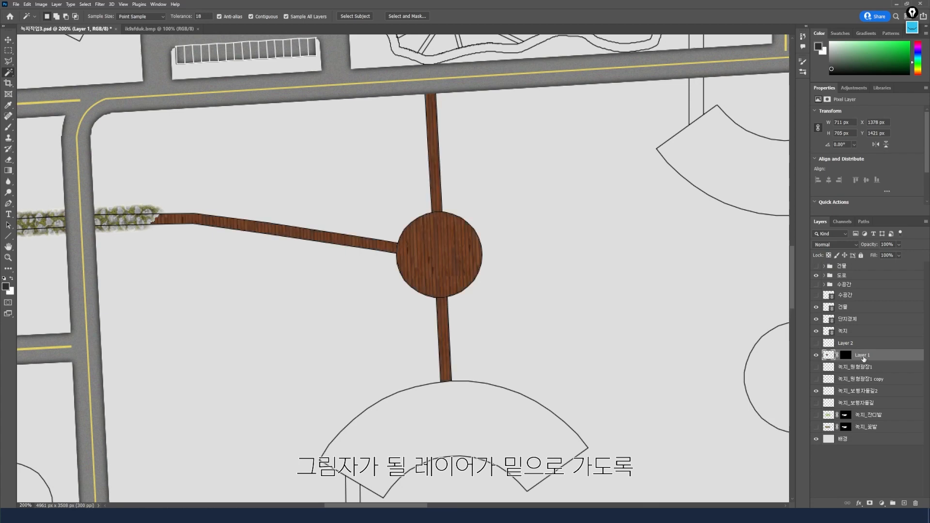
key(ctrl+bracketright)
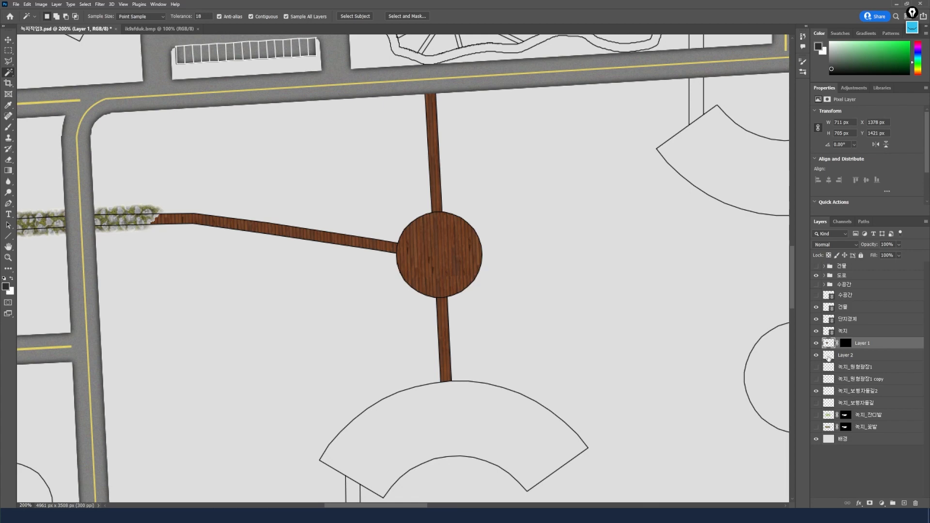
- Offset the darkened Layer 2 by 6 px to the right and 6 px upward to form the deck's shadow
click(828, 357)
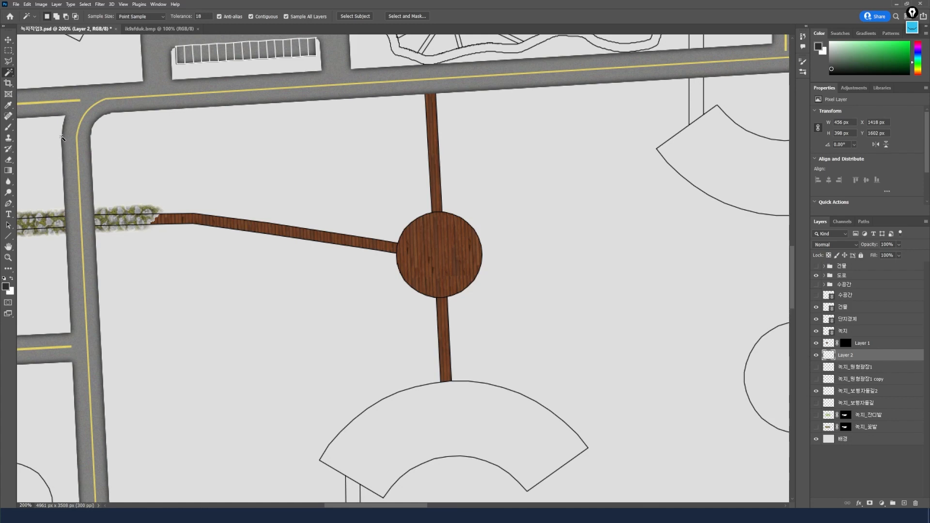
key(v)
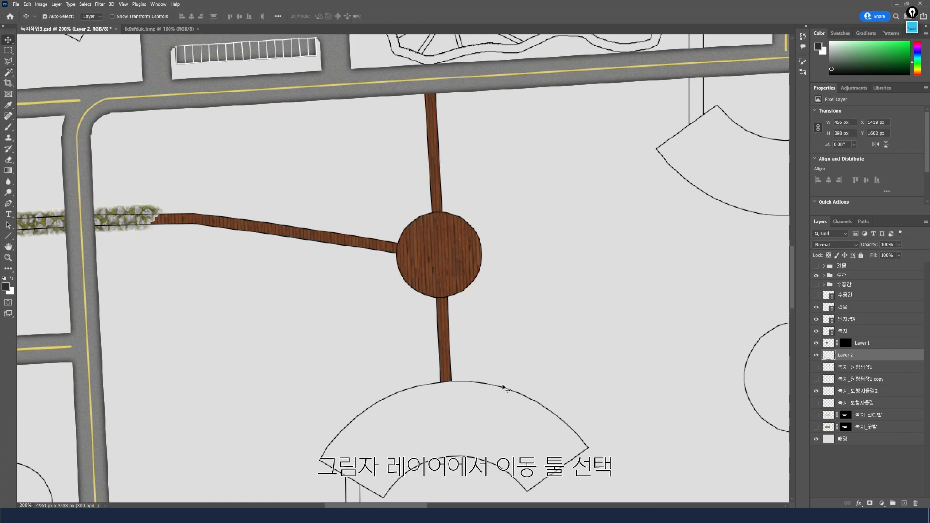
key(Up)
key(Right)
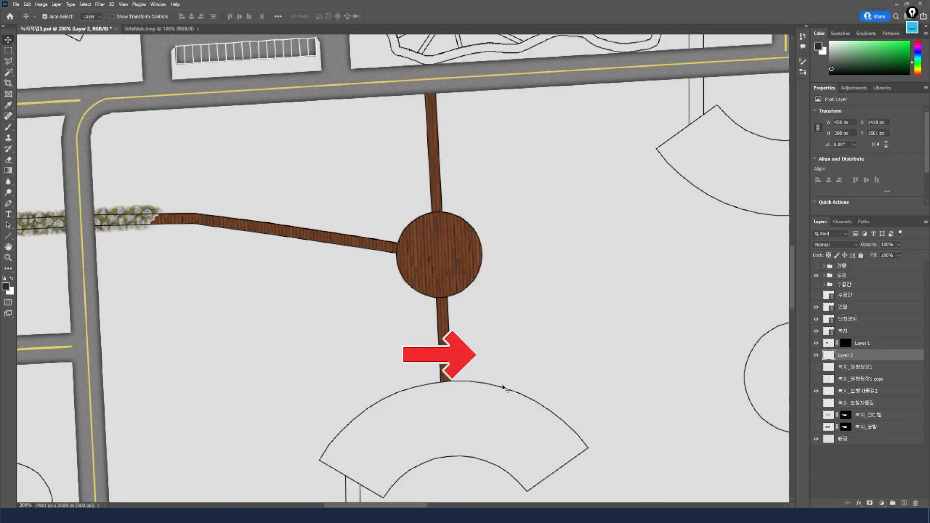
key(Right)
key(Up)
key(Up)
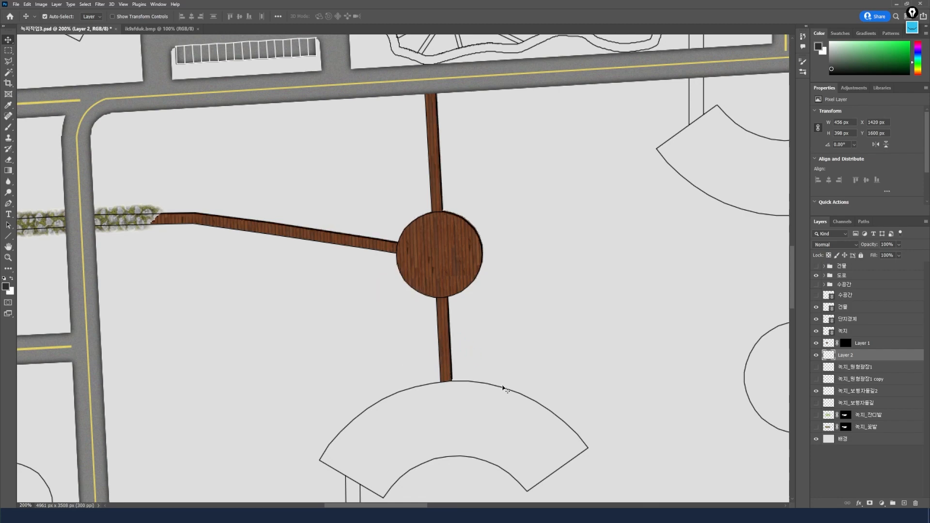
key(Up)
key(Right)
key(Right)
key(Up)
key(Right)
key(Right)
key(Up)
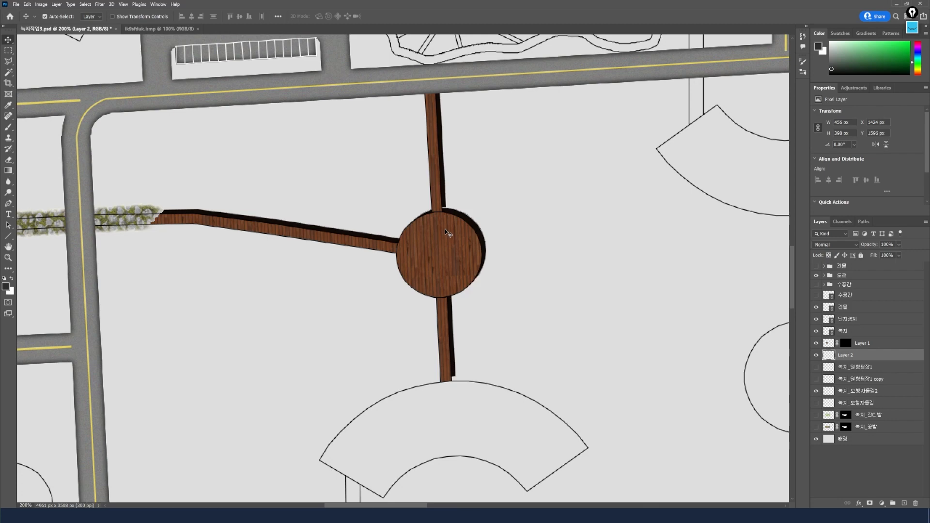
- Show the 수공간 line layer and the 수공간 group with the pond rendering
click(816, 295)
click(816, 285)
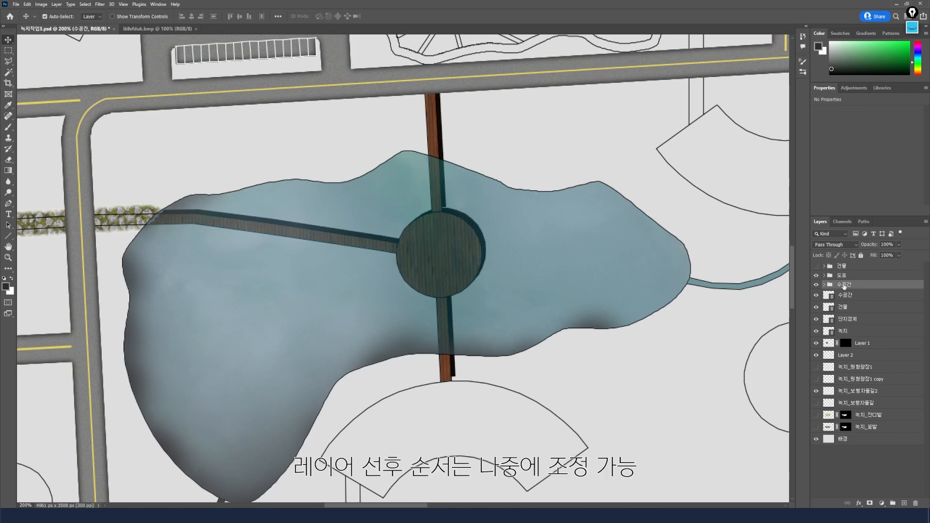
- Move the 수공간 group below all the 녹지 layers, directly above the 배경 layer
key(ctrl)
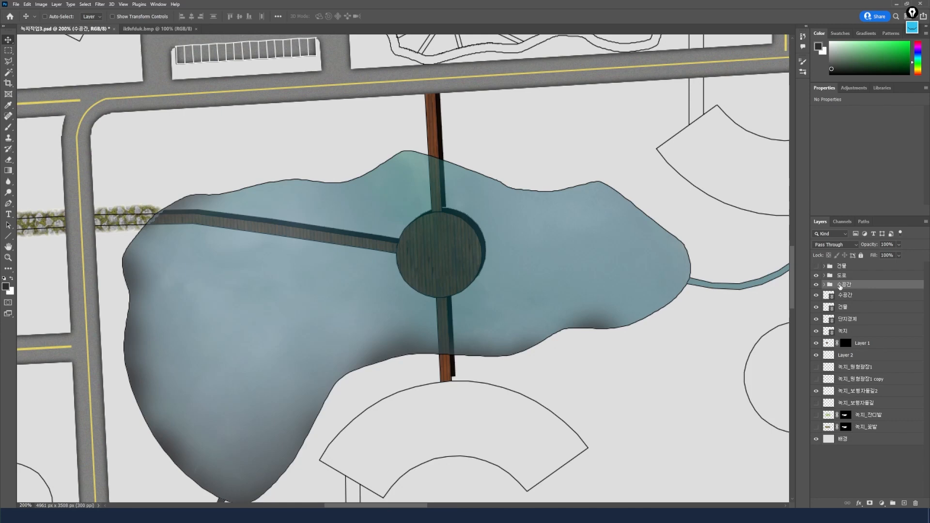
key(ctrl+bracketright)
key(ctrl+bracketright)
key(ctrl+bracketleft)
key(ctrl+bracketleft)
key(ctrl+bracketleft)
key(ctrl+bracketleft)
key(ctrl+bracketleft)
key(ctrl+bracketleft)
key(ctrl+bracketleft)
key(ctrl+bracketleft)
key(ctrl+bracketleft)
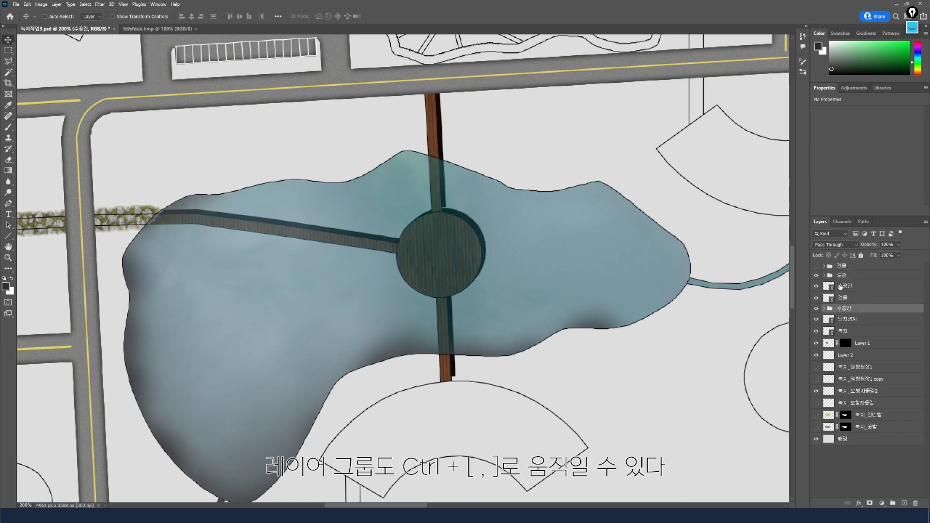
key(ctrl+bracketleft)
key(ctrl+bracketleft)
key(ctrl+bracketleft)
key(ctrl+bracketleft)
key(ctrl+bracketleft)
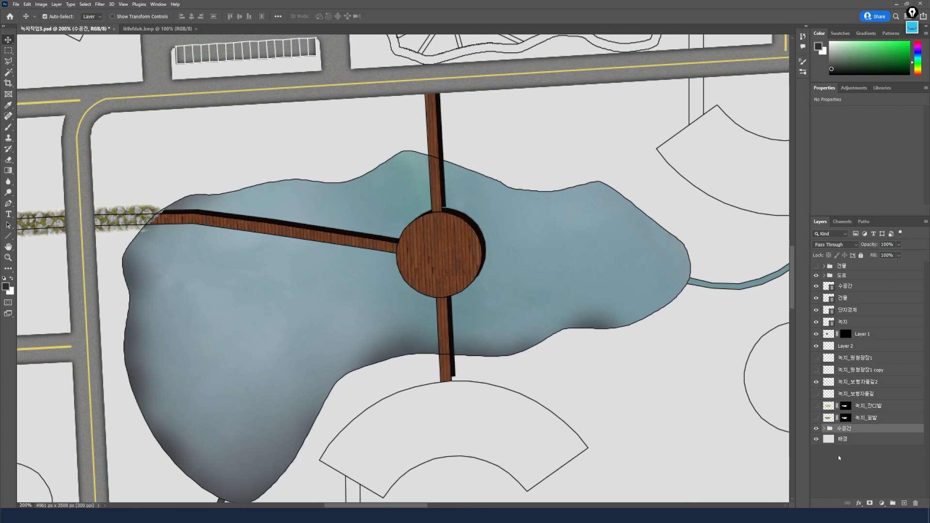
- Hide the 수공간 line layer and lower the opacity of the wood texture on Layer 1 to 92%
click(816, 285)
scroll(592, 290, up, 2)
scroll(593, 291, down, 2)
click(862, 334)
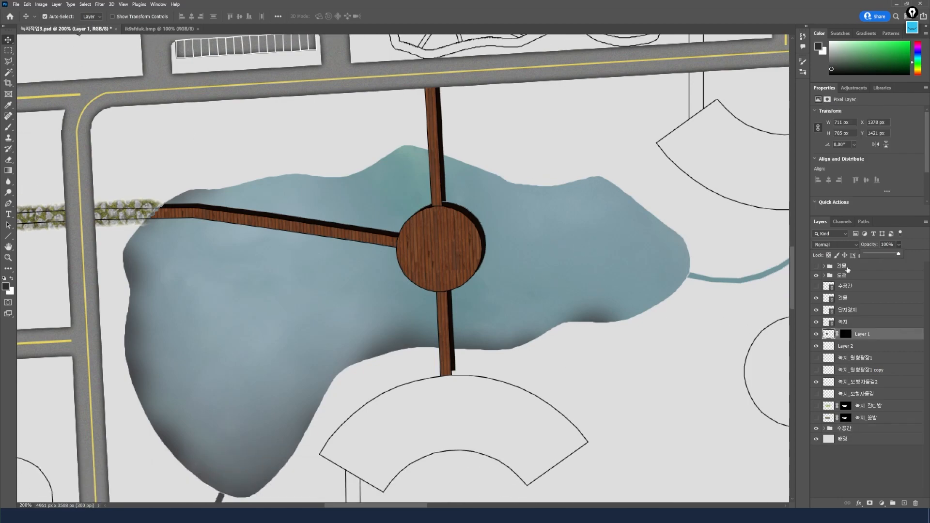
key(ctrl+minus)
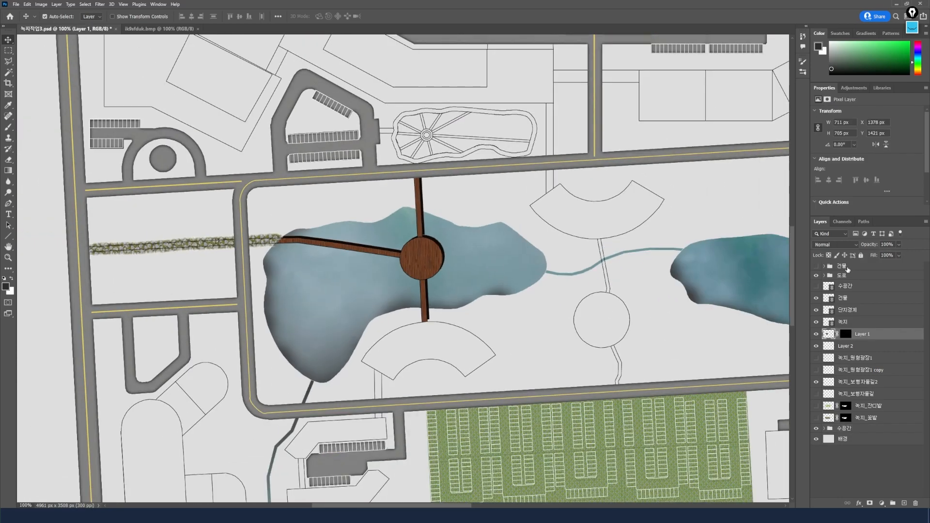
click(898, 244)
- Lower the opacity of the shadow on Layer 2 to 71%
click(845, 347)
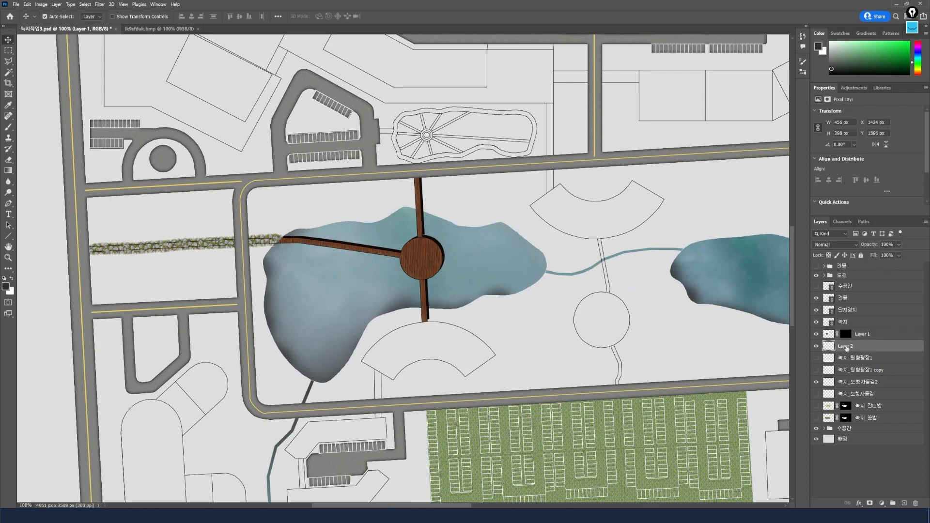
click(898, 245)
drag(897, 254, 888, 256)
- Show the hidden layers from 녹지_원형광장1 down to 녹지_꽃밭, and hide the 녹지 line layer
drag(816, 358, 817, 418)
scroll(453, 306, up, 1)
key(ctrl+plus)
key(ctrl+plus)
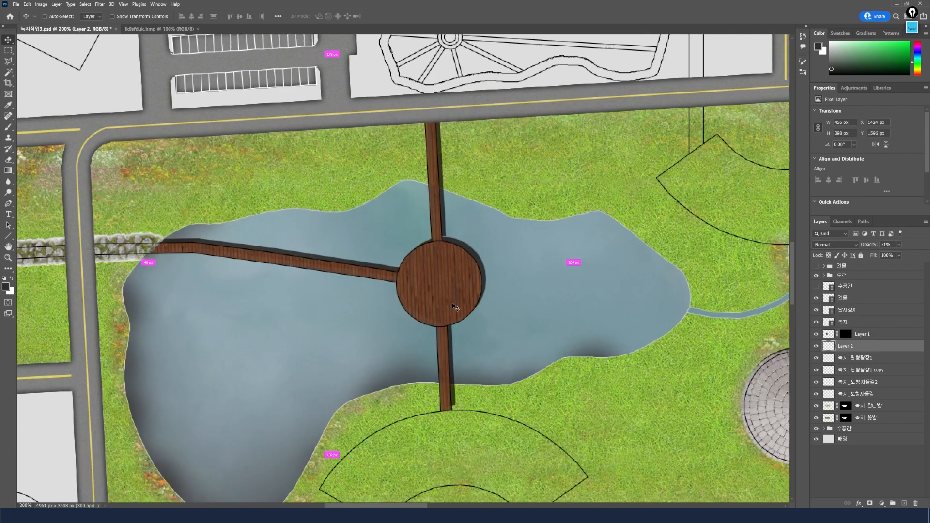
click(816, 322)
scroll(616, 315, up, 2)
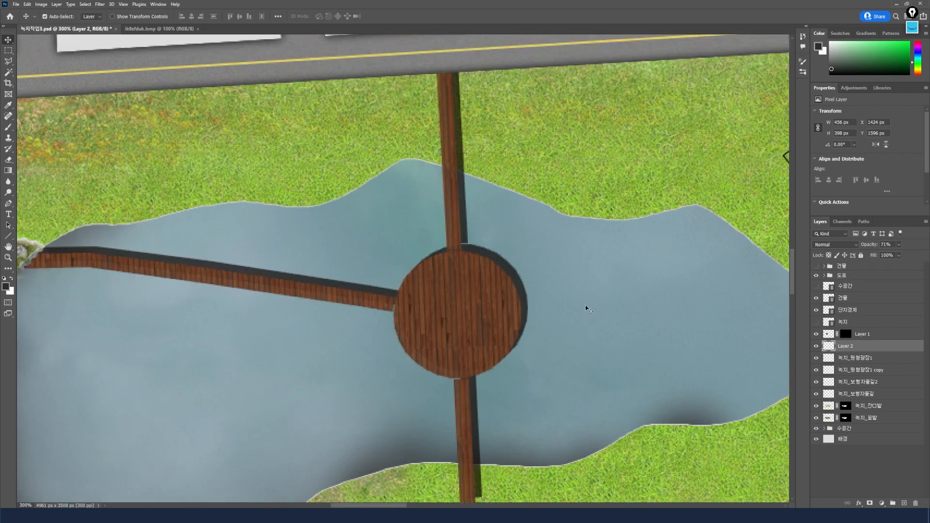
scroll(557, 286, down, 3)
scroll(537, 242, up, 3)
- Rename Layer 1 as 녹지_보행자데크 and Layer 2 as 녹지_보행자데크 그림자
key(ctrl)
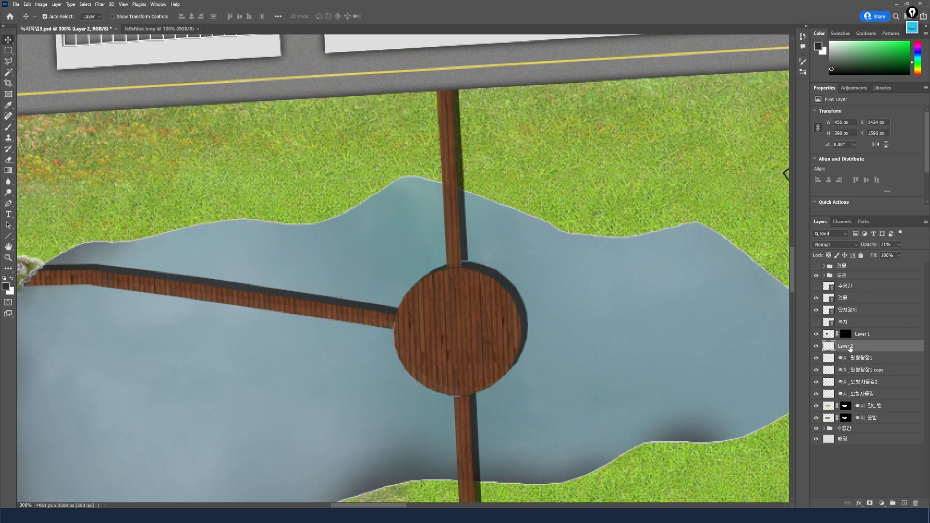
double_click(862, 334)
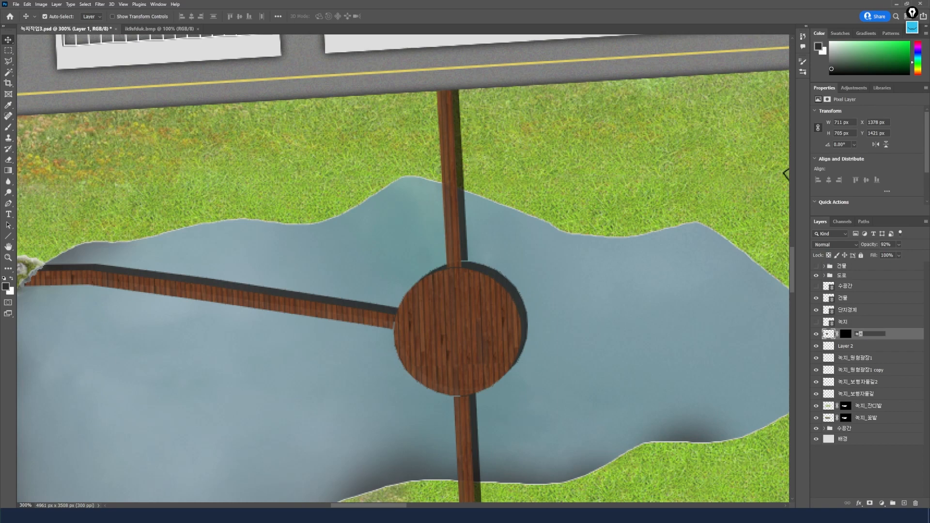
text(녹지_보행자데크)
click(852, 347)
double_click(853, 347)
text(녹지_보행자데크)
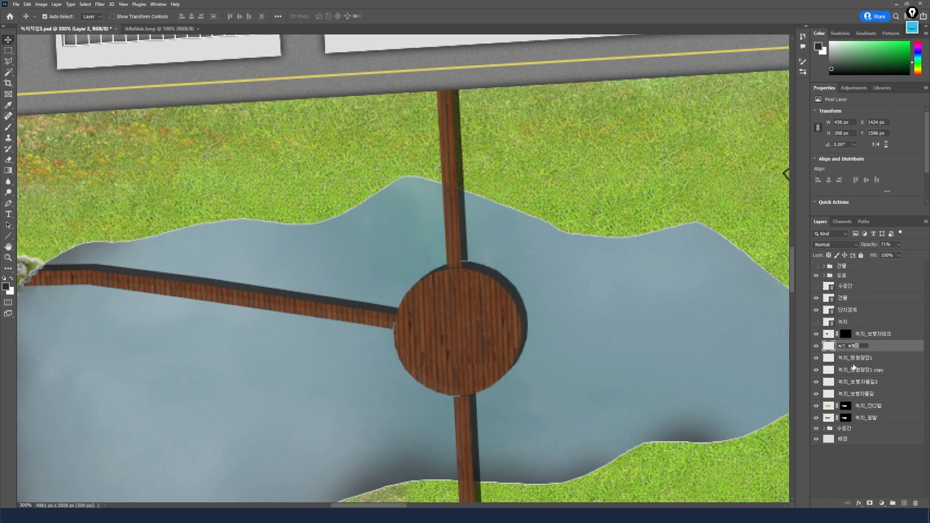
text( 그림자)
key(Return)
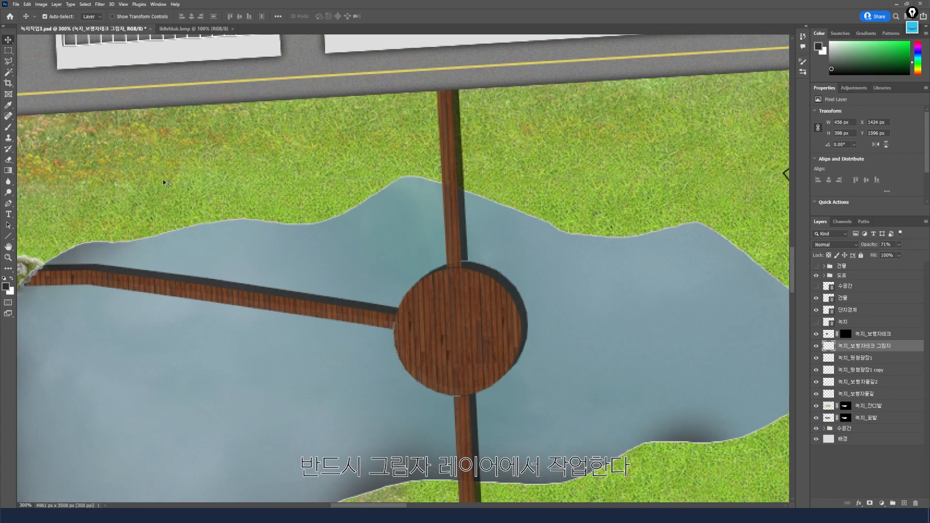
- Select the walkway shadow over the grass north of the pond with the Polygonal Lasso, delete it and deselect
click(8, 62)
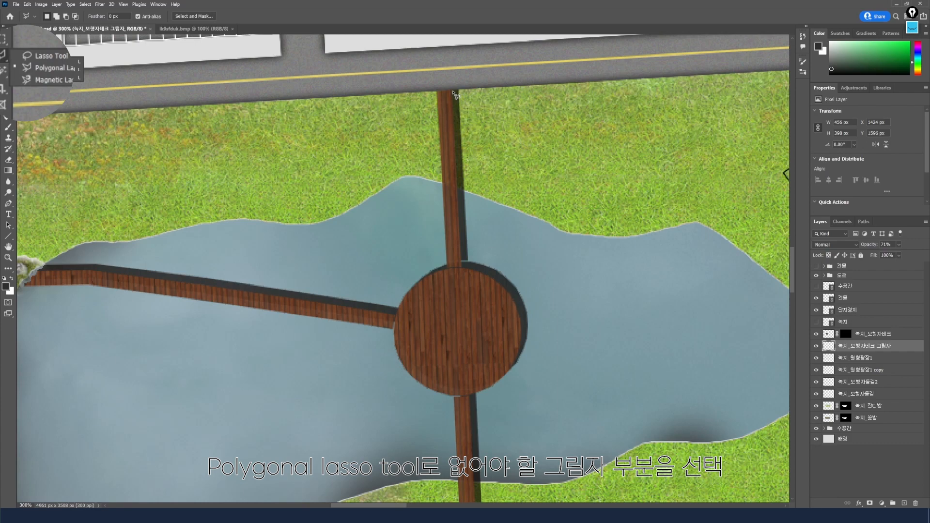
click(453, 91)
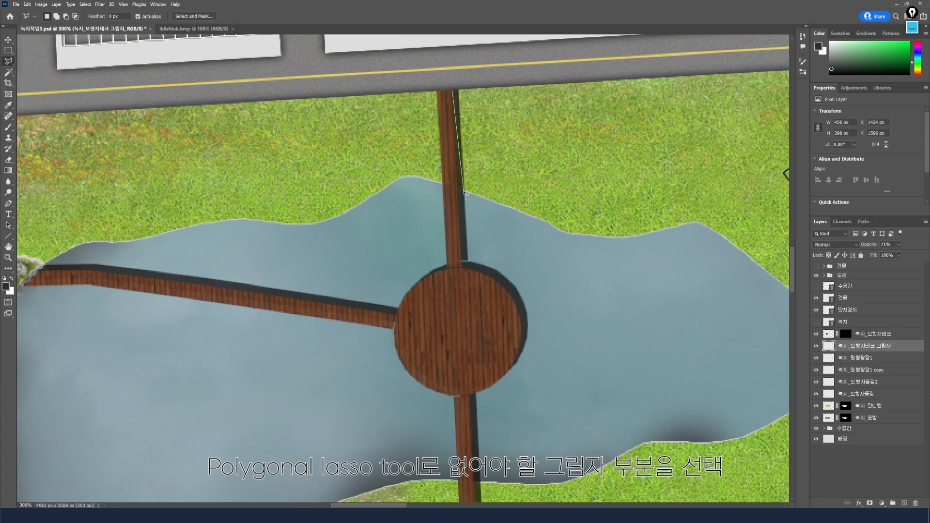
click(459, 182)
click(467, 190)
click(470, 84)
click(453, 91)
key(Delete)
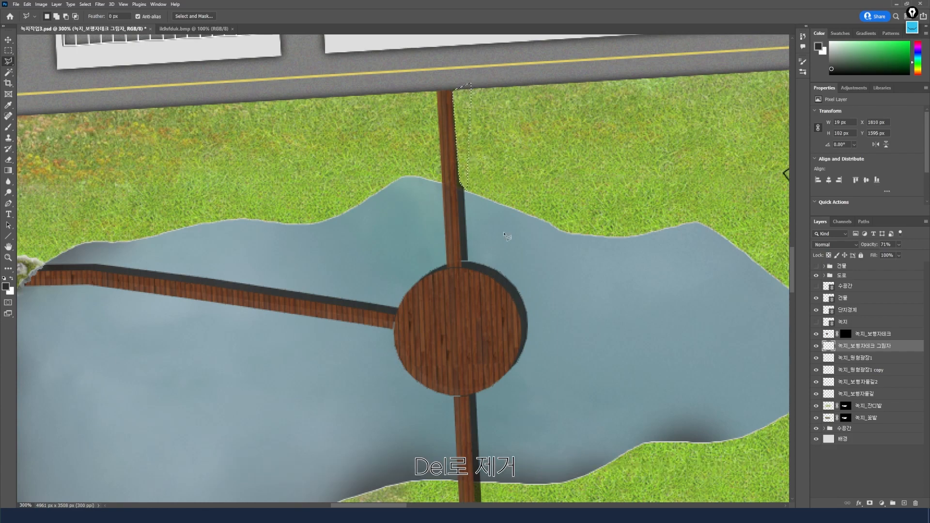
key(ctrl+d)
- Trim the protruding shadow corner where the northern walkway crosses the pond's shoreline, using the Polygonal Lasso
key(m)
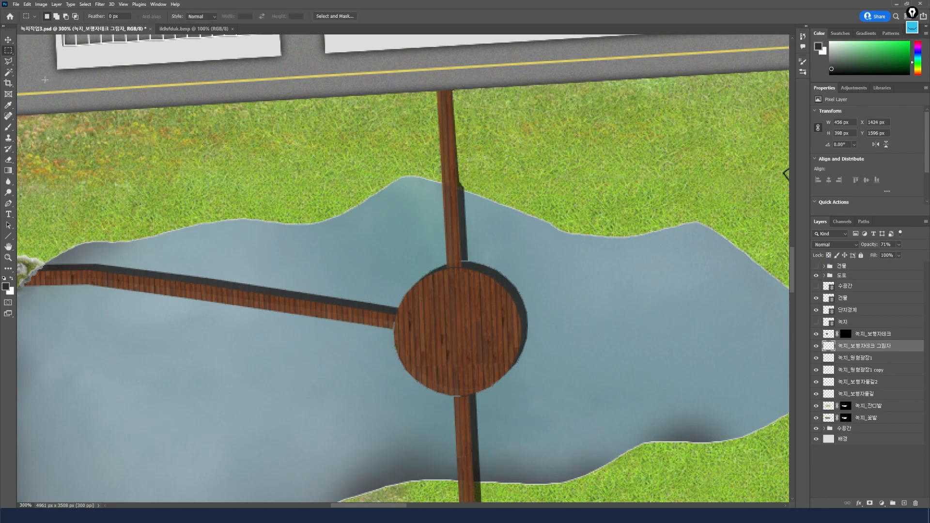
click(11, 63)
click(462, 182)
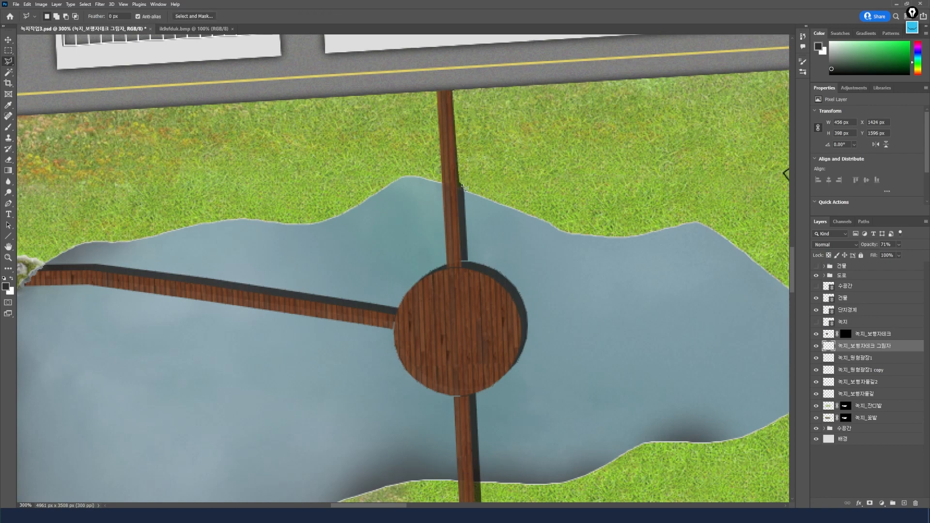
click(468, 209)
double_click(473, 184)
click(8, 39)
click(8, 51)
click(560, 186)
- Remove the excess shadow over the grass at the southern walkway's end with a Polygonal Lasso selection
key(ctrl+1)
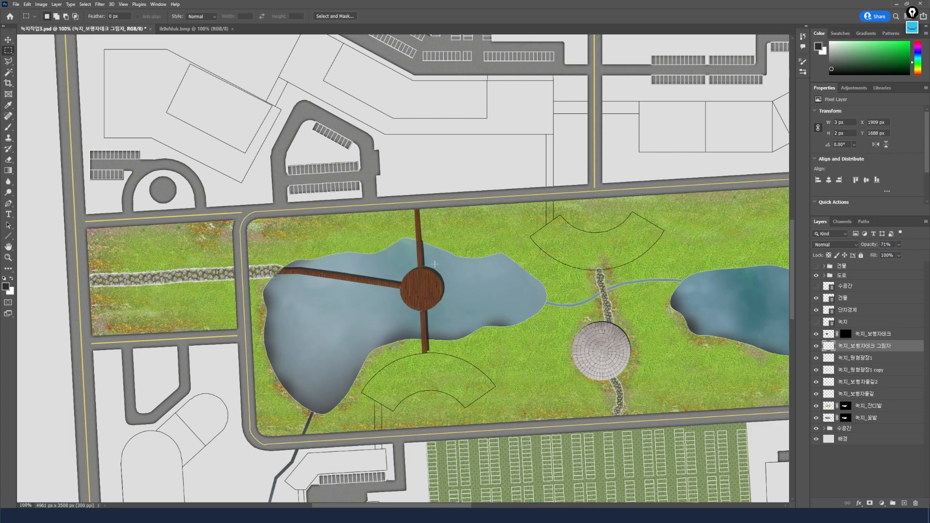
key(ctrl+plus)
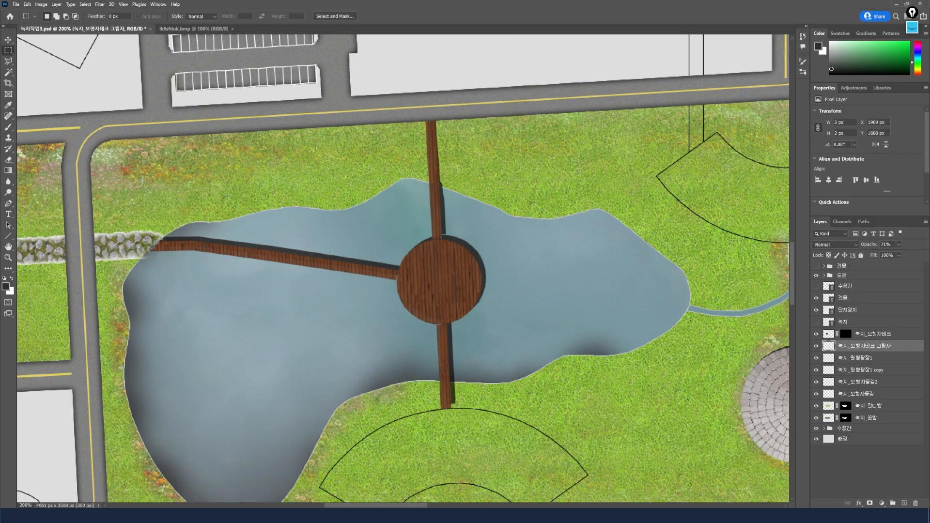
click(8, 61)
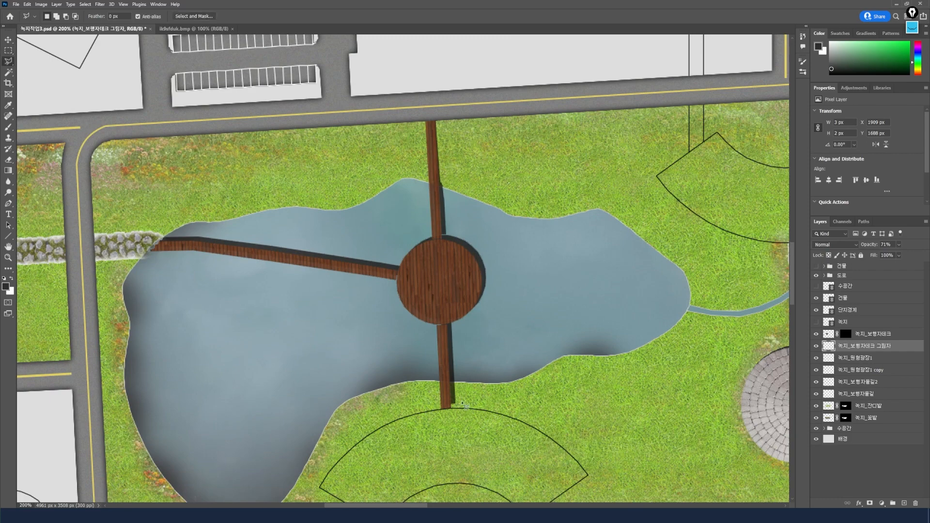
scroll(462, 403, down, 2)
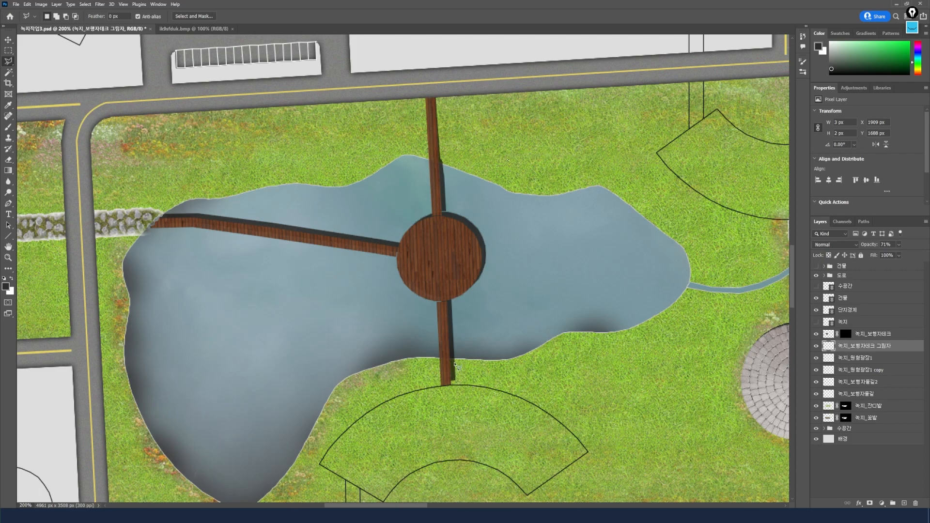
click(454, 359)
double_click(462, 383)
key(Delete)
click(8, 50)
key(ctrl+minus)
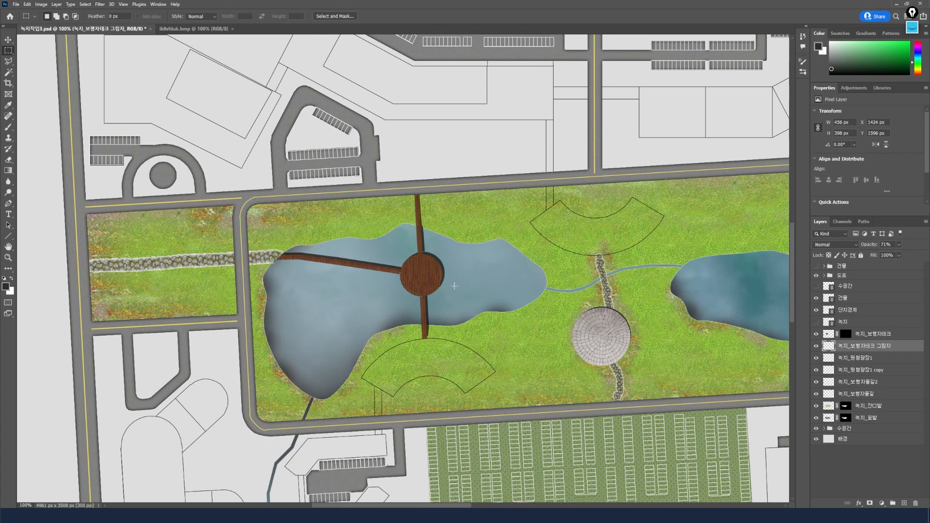
- Add a new layer above 녹지_보행자데크 and name it 녹지_보행자데크 난간
key(ctrl+plus)
key(ctrl+plus)
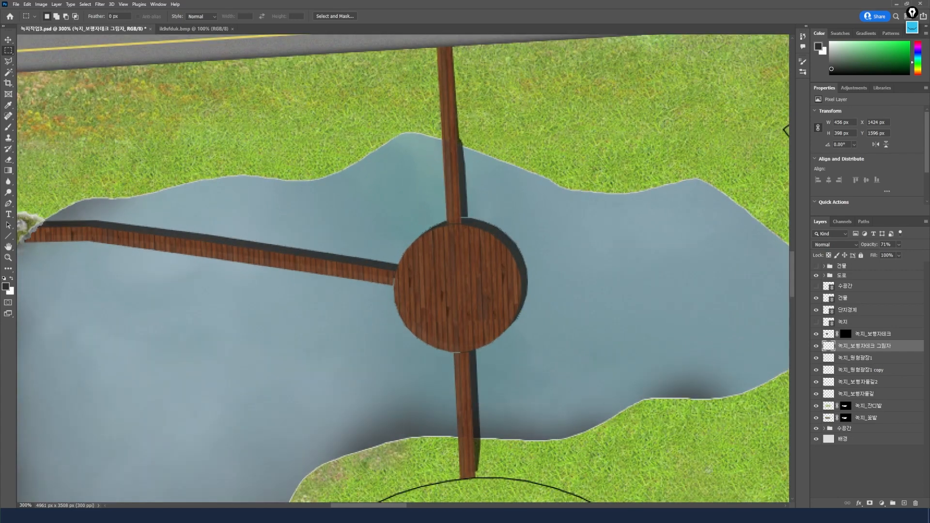
scroll(403, 271, right, 2)
click(861, 335)
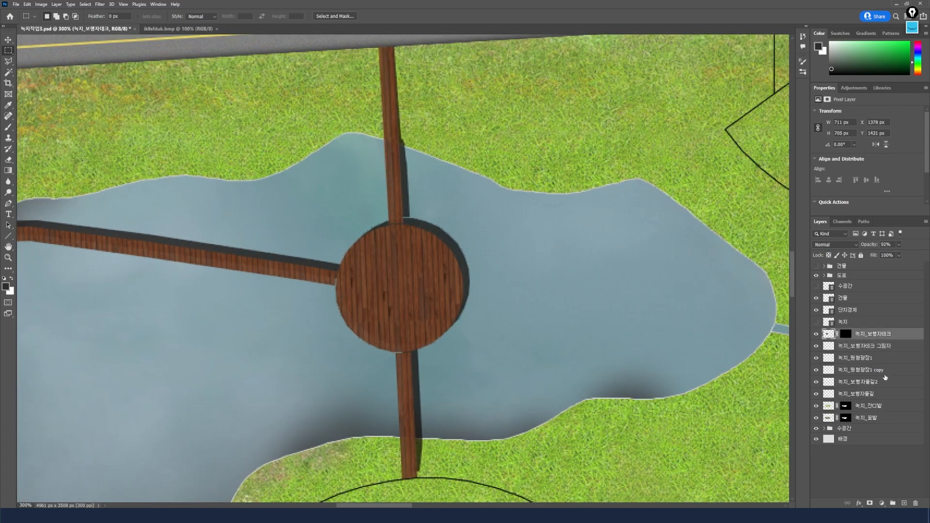
click(904, 503)
double_click(843, 334)
text(녹지_보행자데)
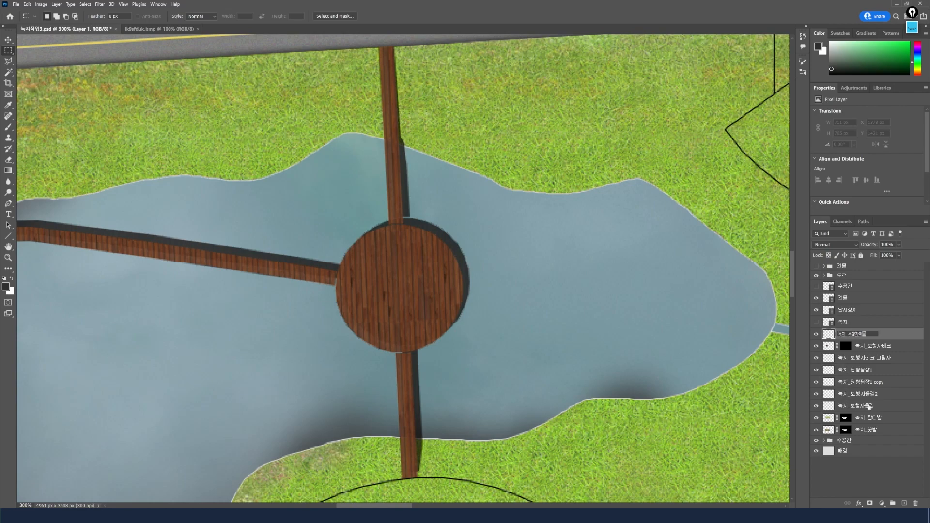
text(크 난간)
key(Return)
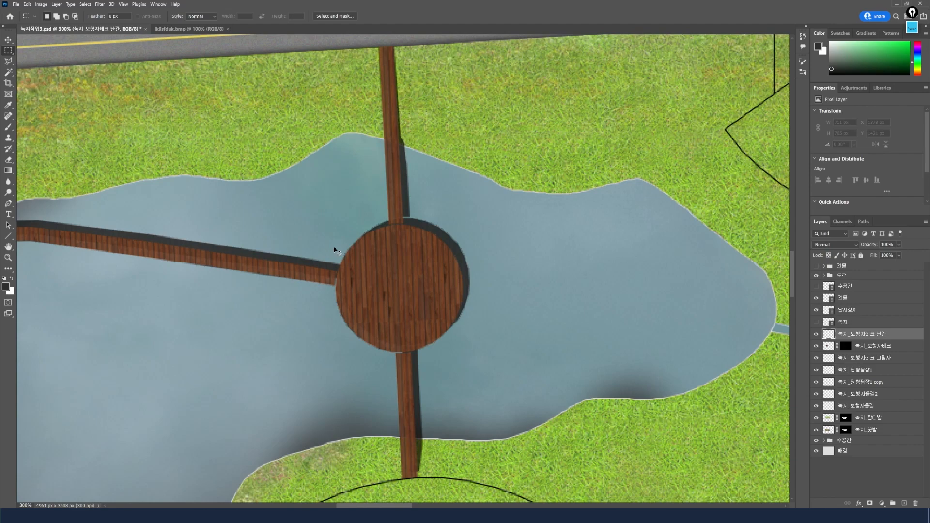
- Sample the brown of the circular deck's wood texture as the foreground color with the Eyedropper
scroll(335, 248, up, 3)
scroll(336, 245, down, 1)
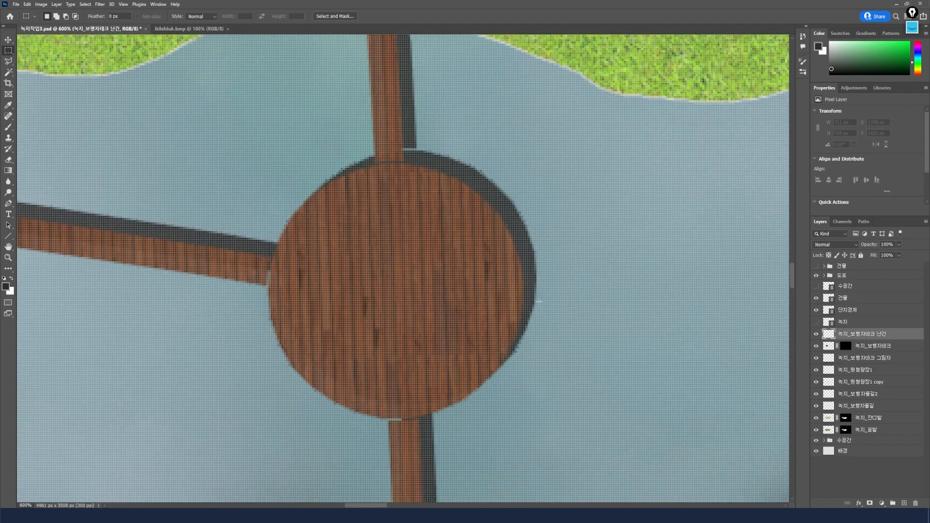
scroll(793, 287, down, 2)
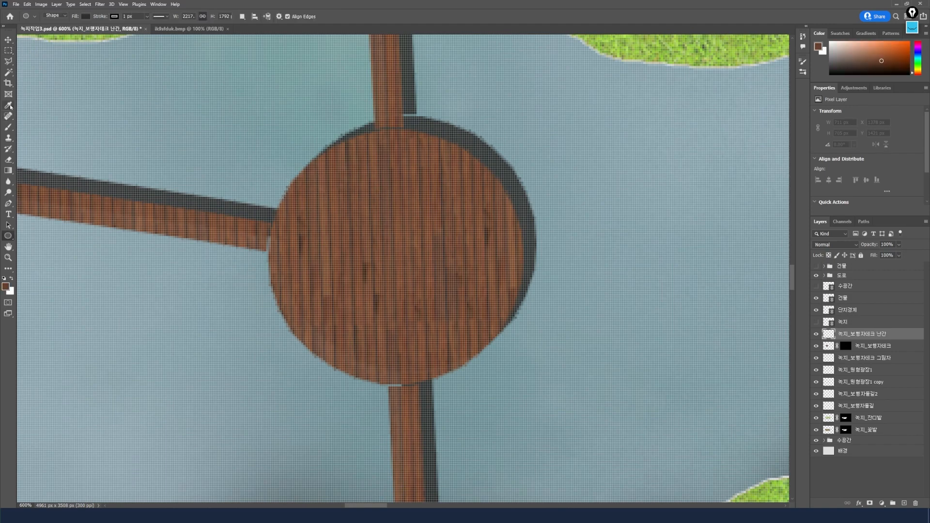
click(8, 106)
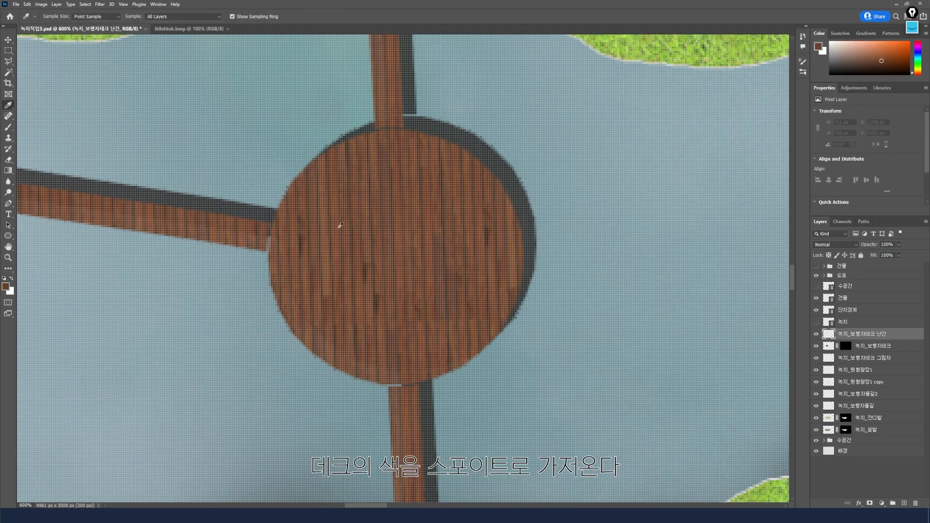
click(369, 246)
- Draw a brown circle of about 7 px with a 1 px stroke just inside the round deck's northern rim, and set its opacity to 83%
click(9, 236)
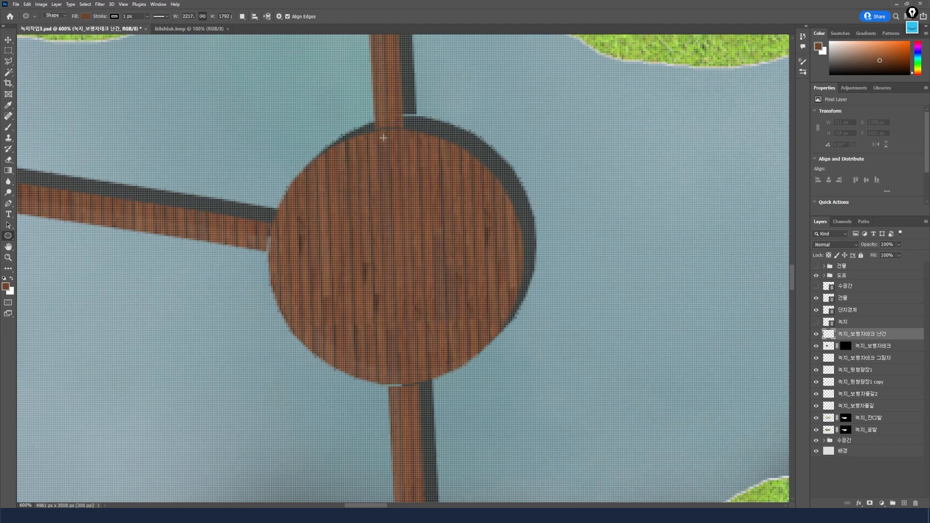
drag(383, 138, 399, 154)
click(14, 51)
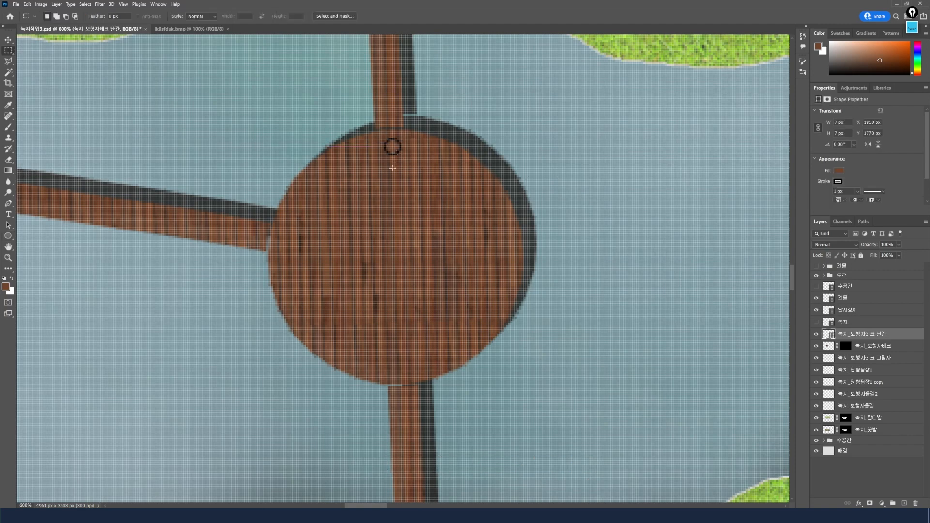
click(899, 246)
drag(894, 255, 891, 260)
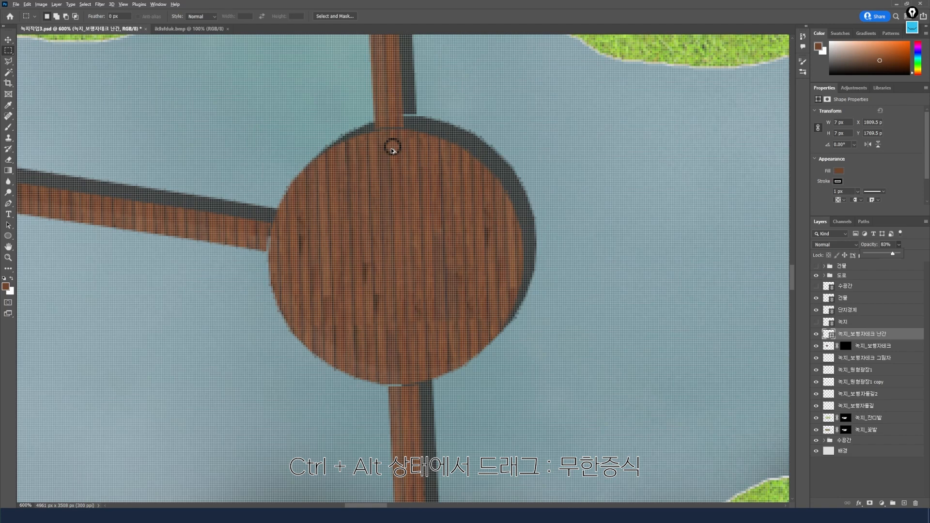
- Duplicate the railing circle eleven times, spacing the copies around the inside rim of the round deck
click(392, 150)
drag(392, 150, 500, 203)
drag(500, 204, 302, 324)
drag(303, 325, 302, 323)
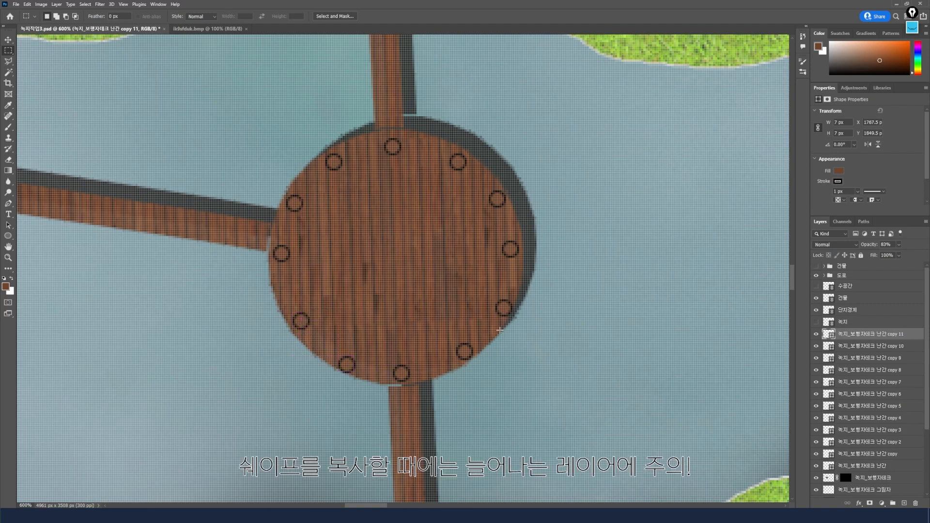
- Merge the twelve 녹지_보행자데크 난간 railing circle layers into a single layer
scroll(892, 383, down, 3)
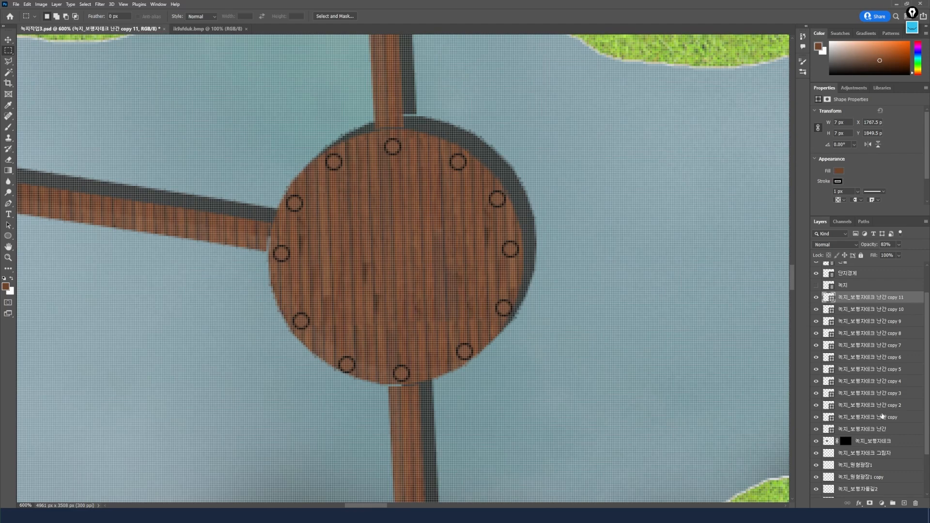
shift+click(876, 431)
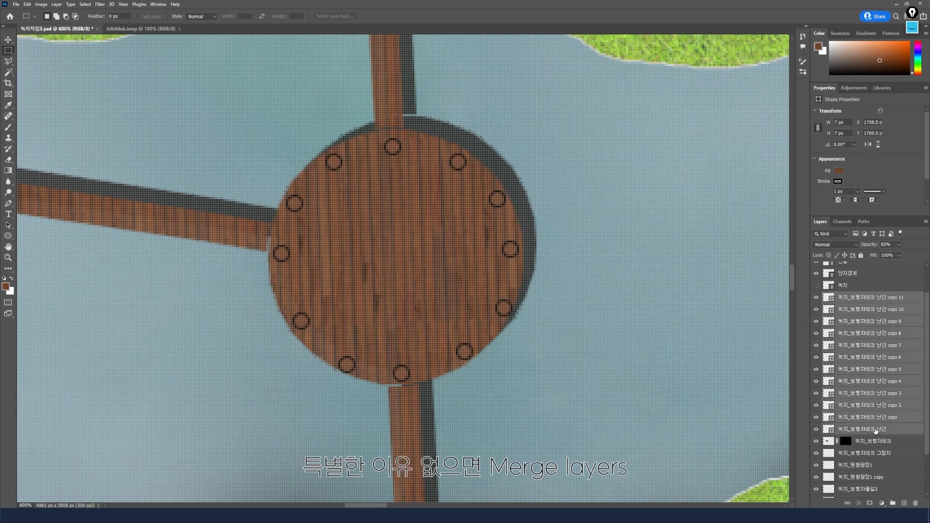
right_click(875, 428)
click(855, 340)
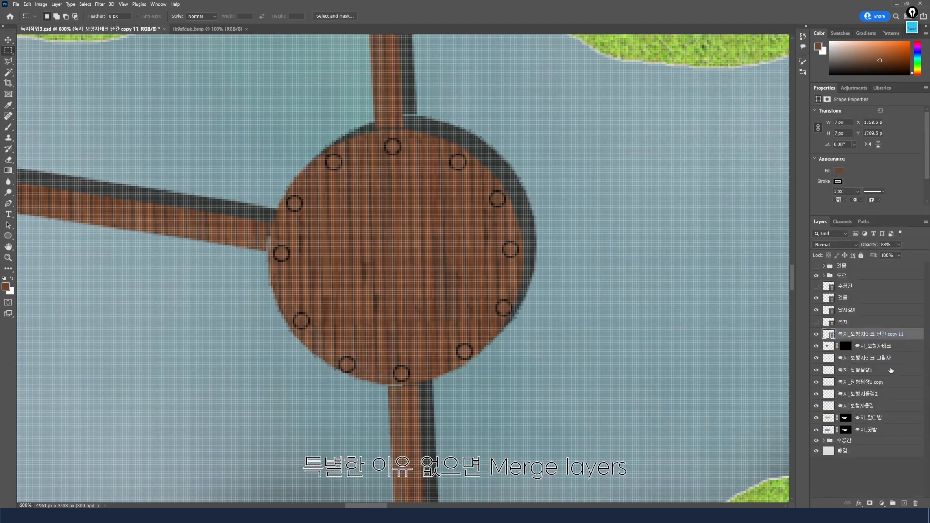
- Rename the merged railing layer as 녹지_보행자데크 난간
double_click(891, 335)
key(Delete)
key(Delete)
key(Delete)
key(Delete)
key(Delete)
key(Delete)
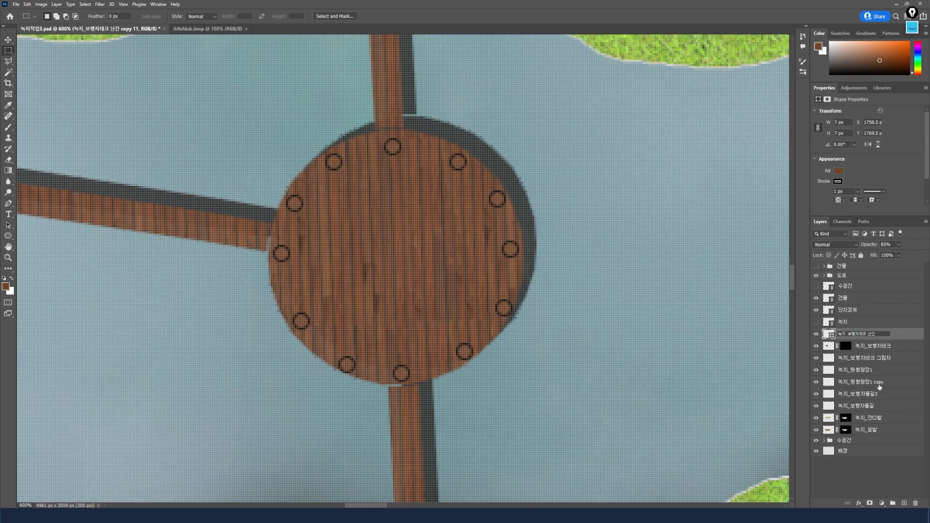
click(887, 347)
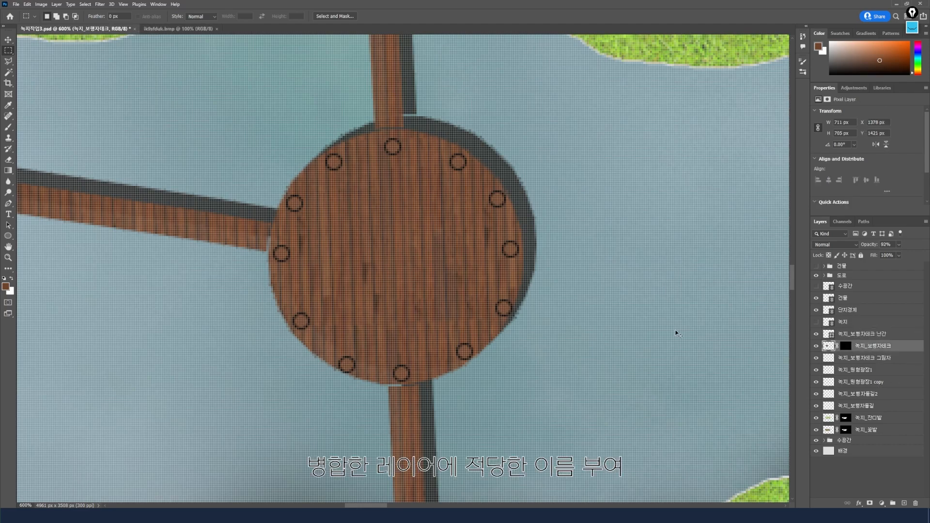
- Duplicate the 녹지_보행자데크 난간 layer and rasterize the copy
key(ctrl+minus)
key(ctrl+minus)
key(ctrl+minus)
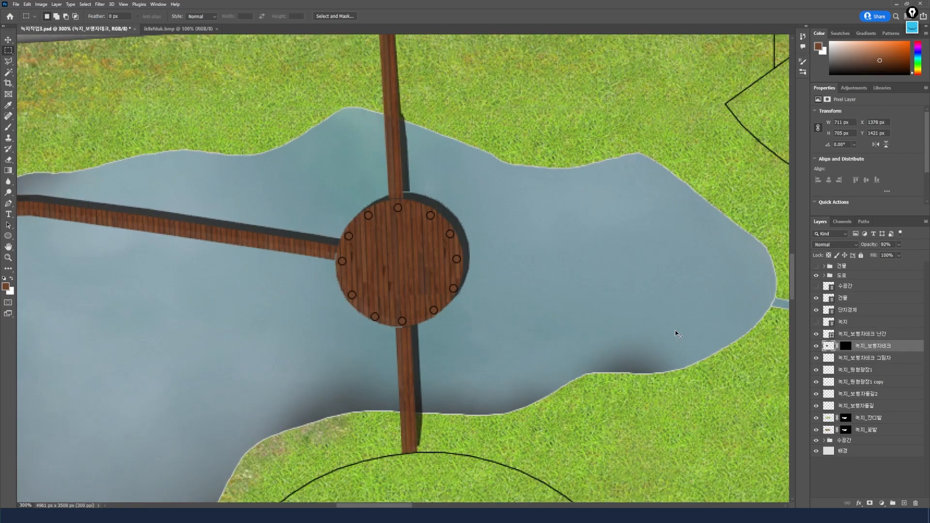
key(ctrl+plus)
key(ctrl+plus)
click(853, 334)
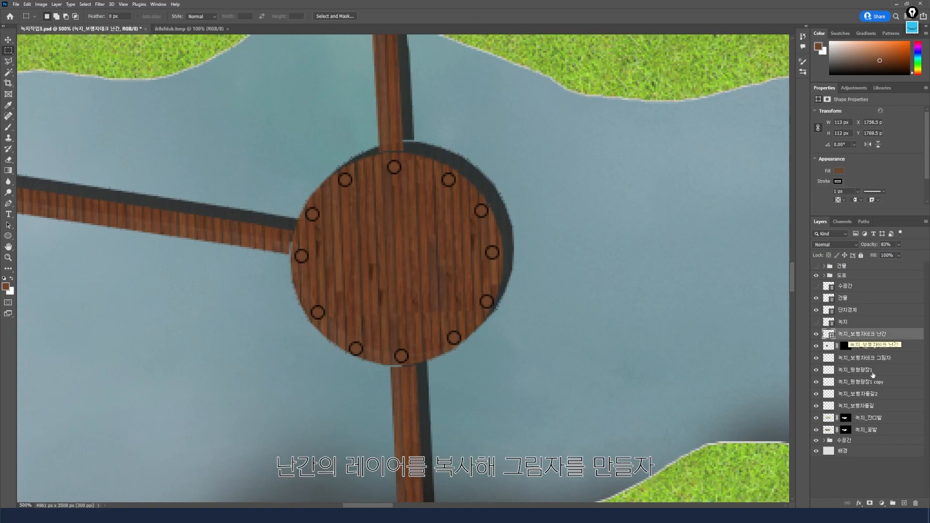
key(ctrl+j)
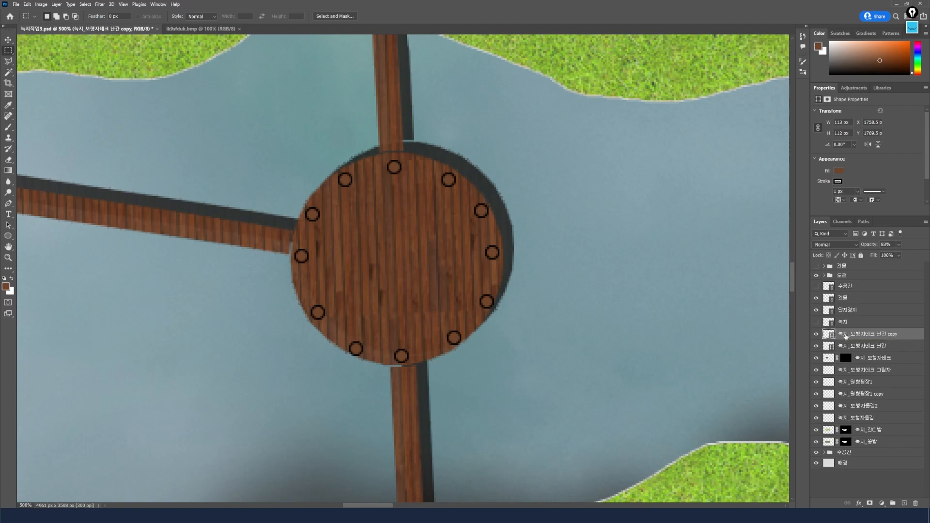
right_click(846, 337)
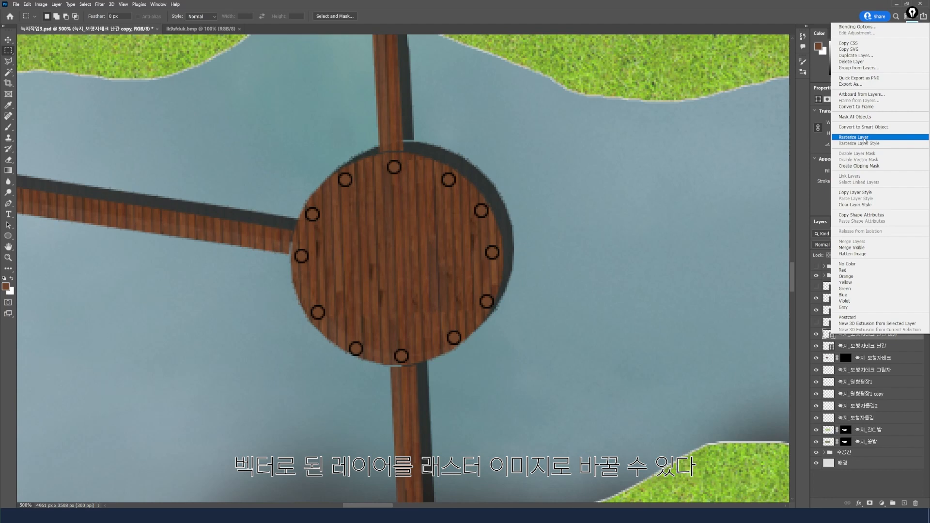
click(854, 138)
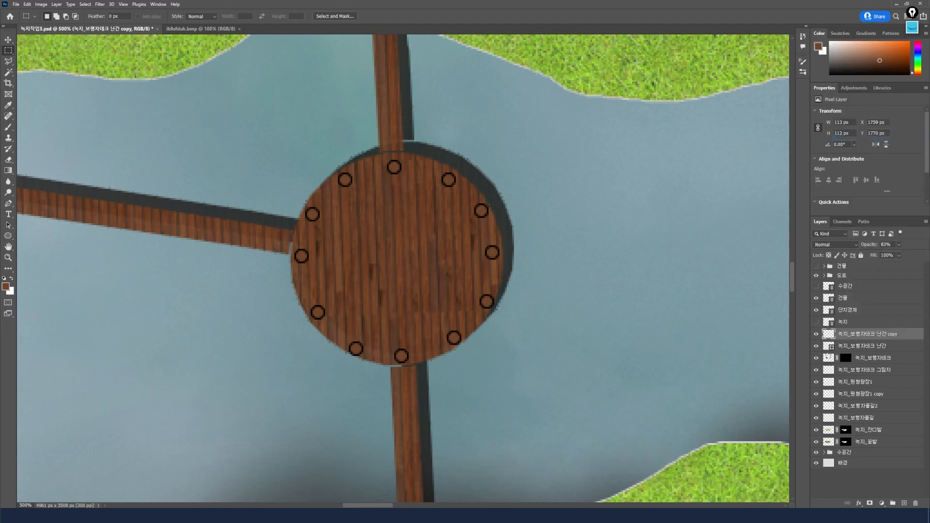
- Turn the rasterized railing copy black with Hue/Saturation by setting Lightness to -100
key(ctrl+u)
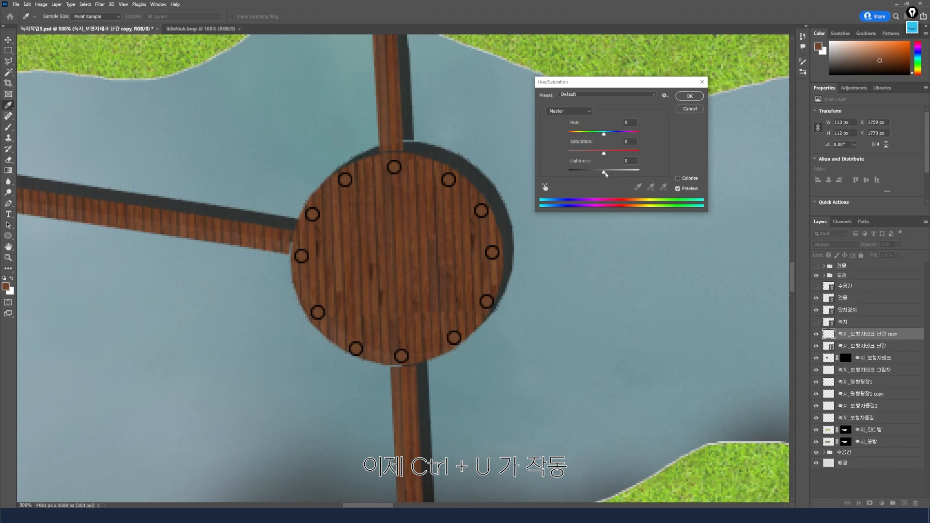
drag(604, 173, 592, 235)
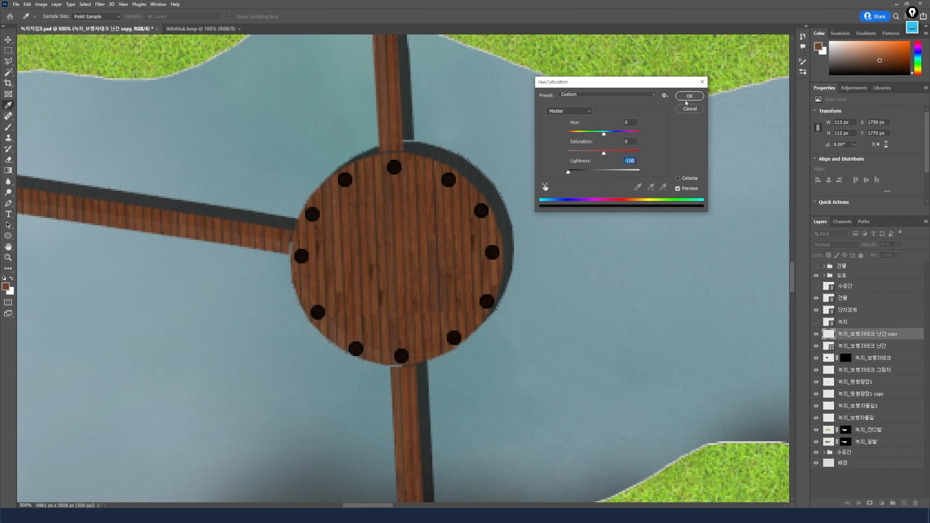
click(688, 97)
- Bring the original railing layer above the black copy and rename the copy as 녹지_보행자데크 난간 그림자
click(850, 347)
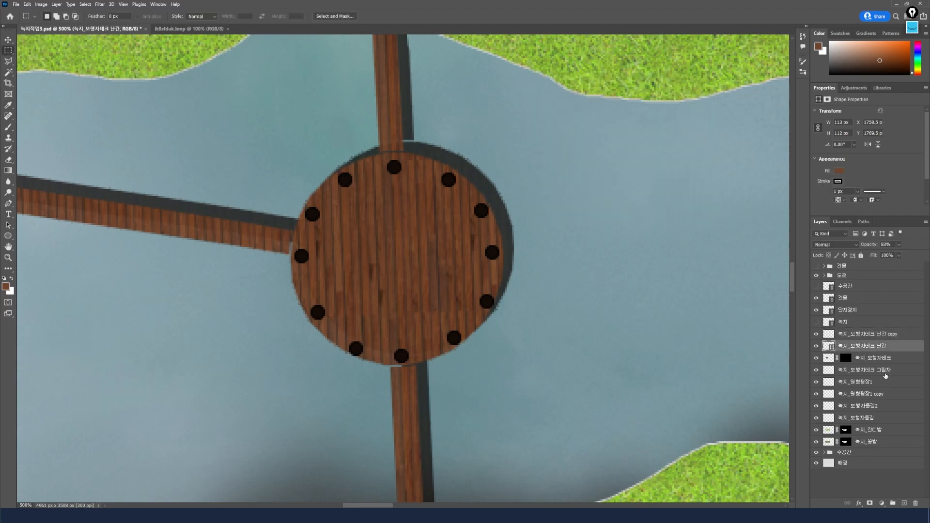
key(ctrl+bracketright)
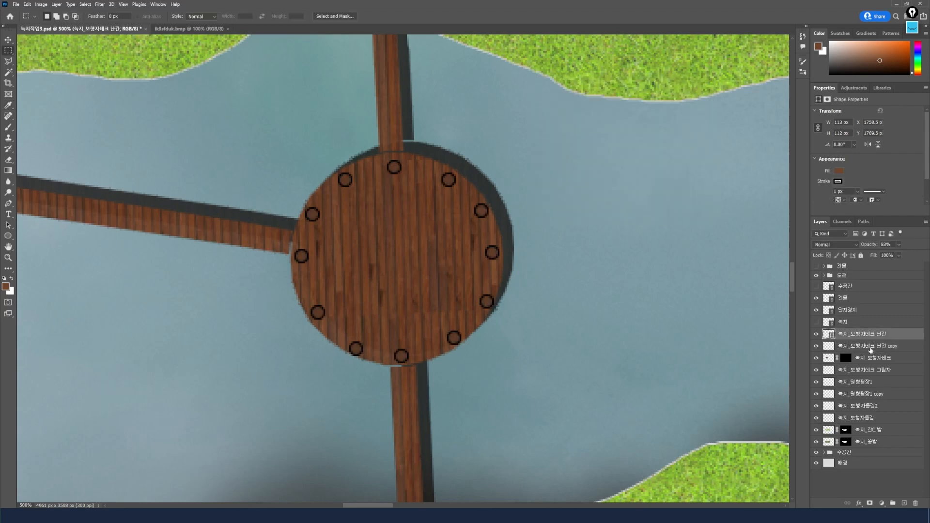
click(870, 346)
double_click(870, 347)
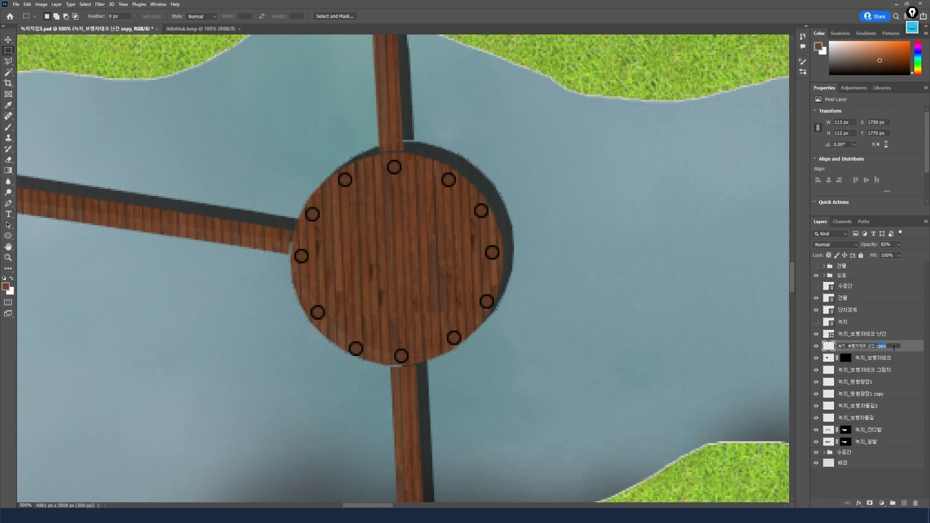
text(그림자)
key(Return)
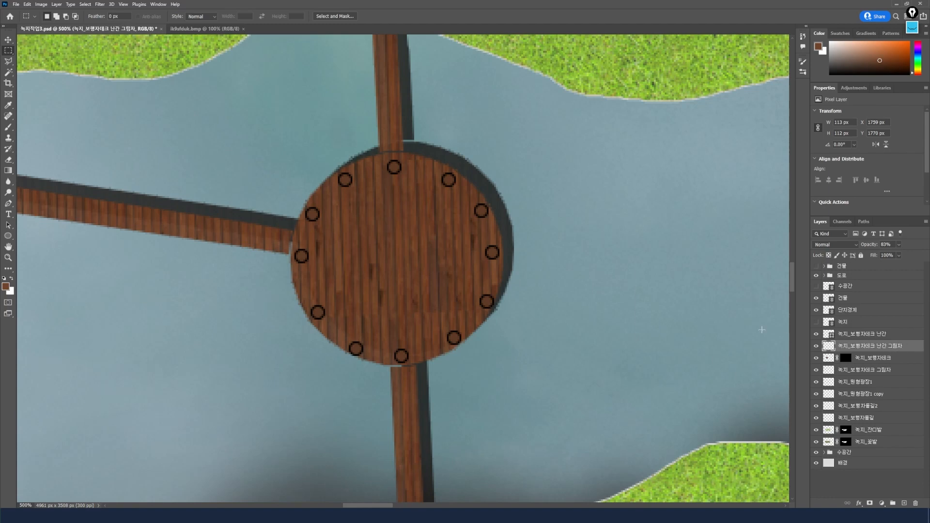
- Shift the railing shadow layer 2 px right and 2 px up so it shows beside the posts
key(v)
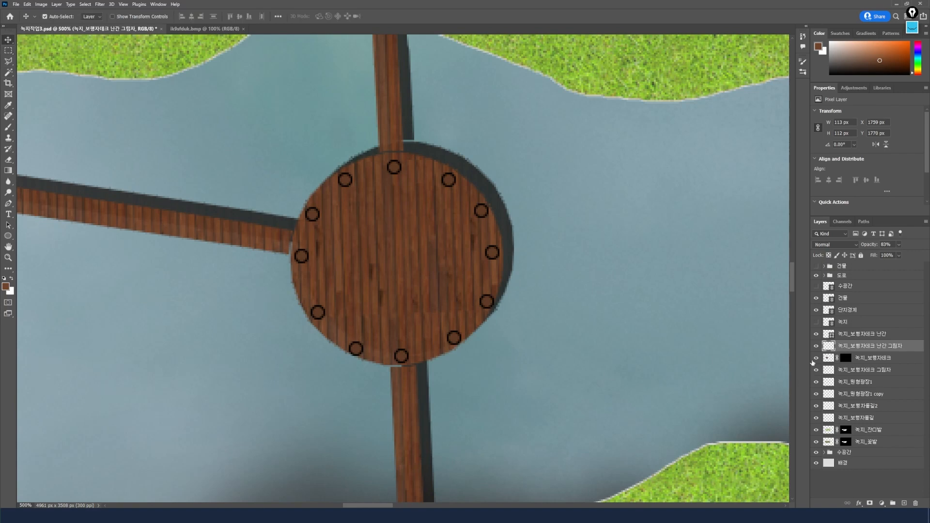
key(Right)
key(Right)
key(Up)
key(Up)
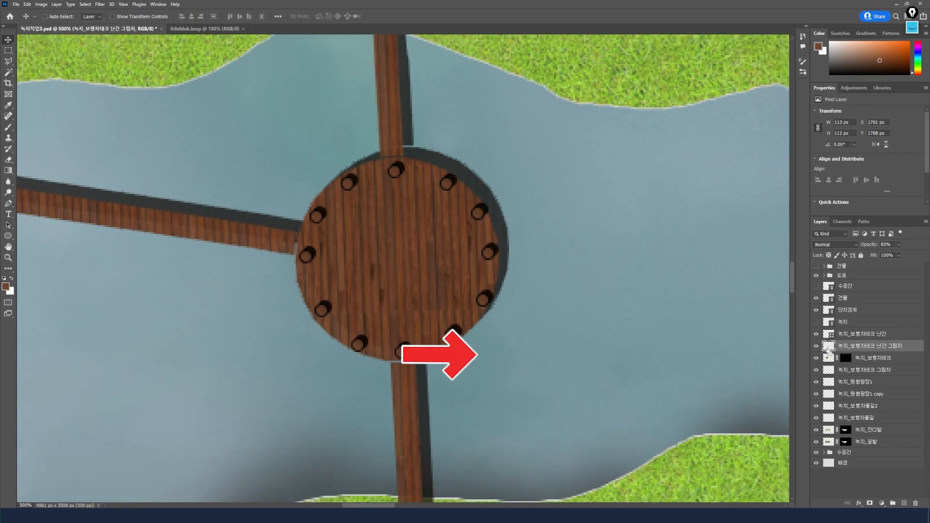
- Examine the railing posts and their shadows on the round deck, both in the whole park and close up
key(ctrl+minus)
key(ctrl+minus)
key(ctrl+minus)
key(ctrl+minus)
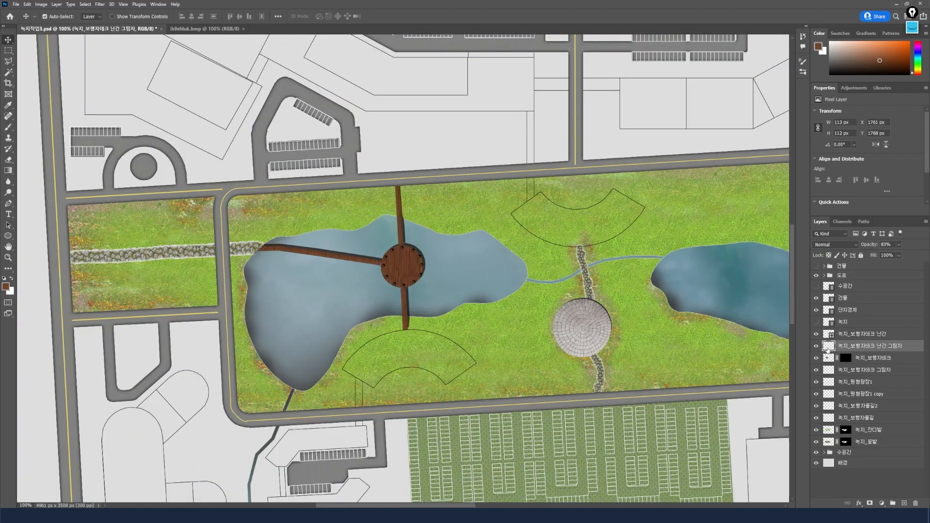
key(m)
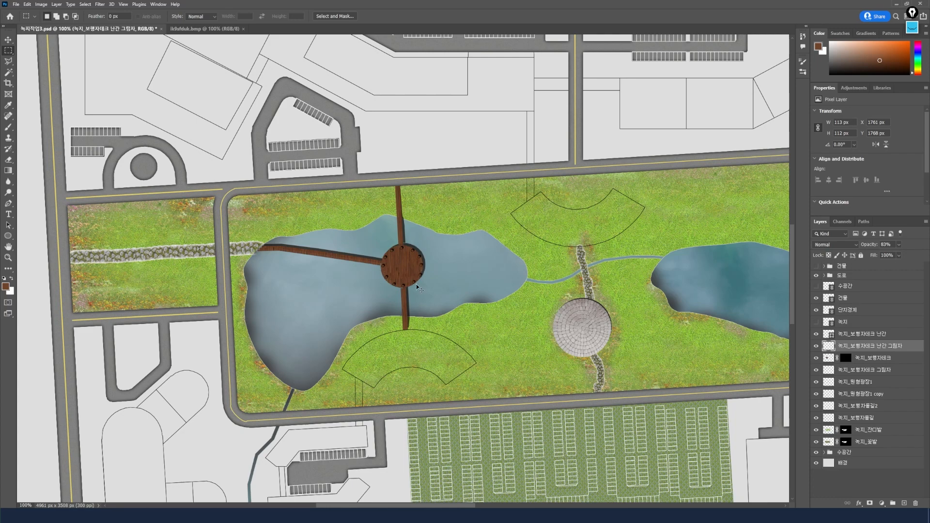
scroll(417, 288, up, 2)
scroll(415, 251, up, 1)
scroll(415, 251, up, 1)
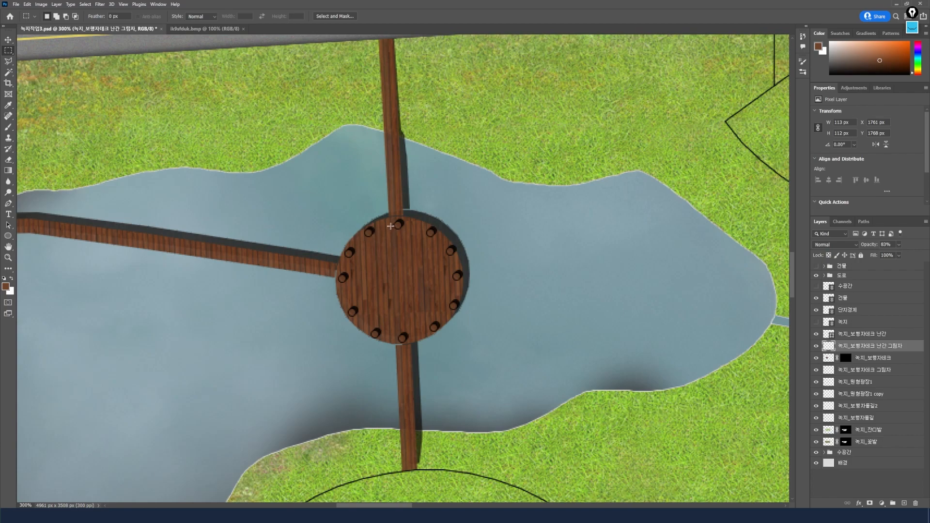
scroll(356, 246, up, 3)
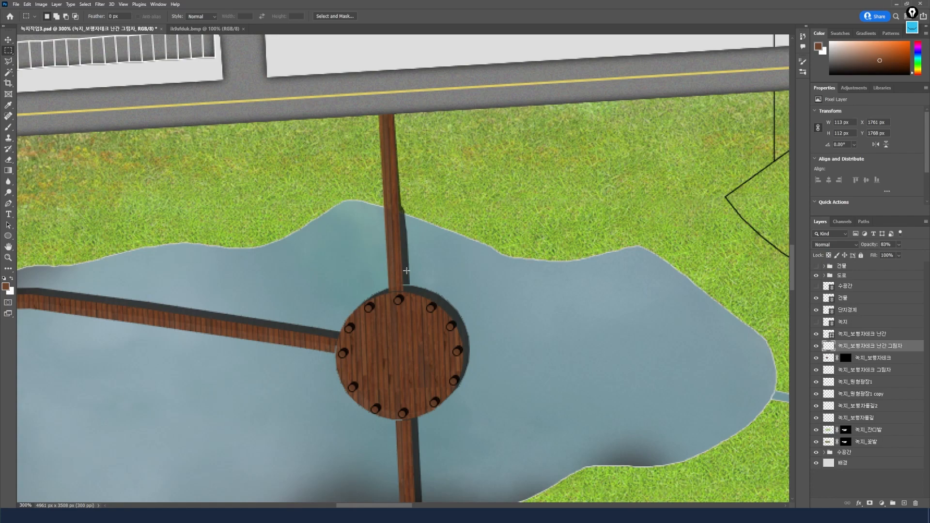
scroll(406, 271, down, 1)
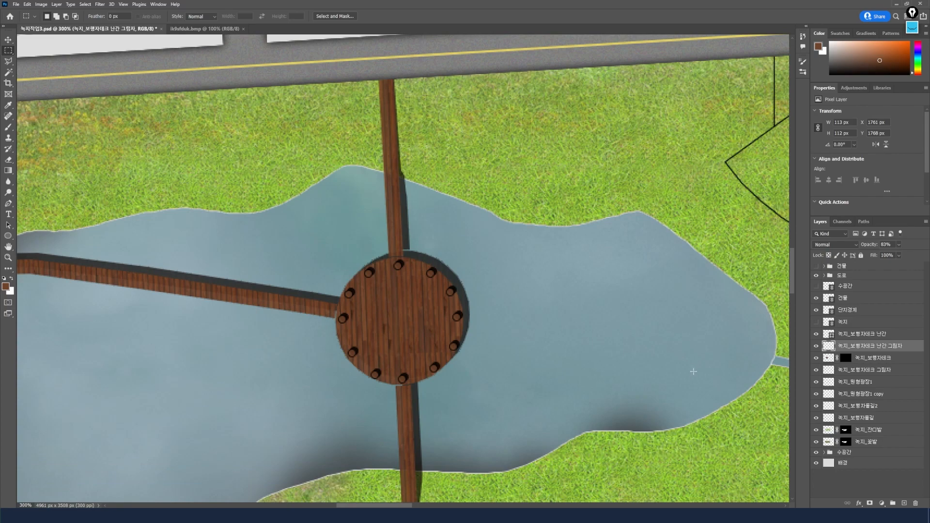
click(867, 357)
click(898, 245)
drag(896, 256, 894, 256)
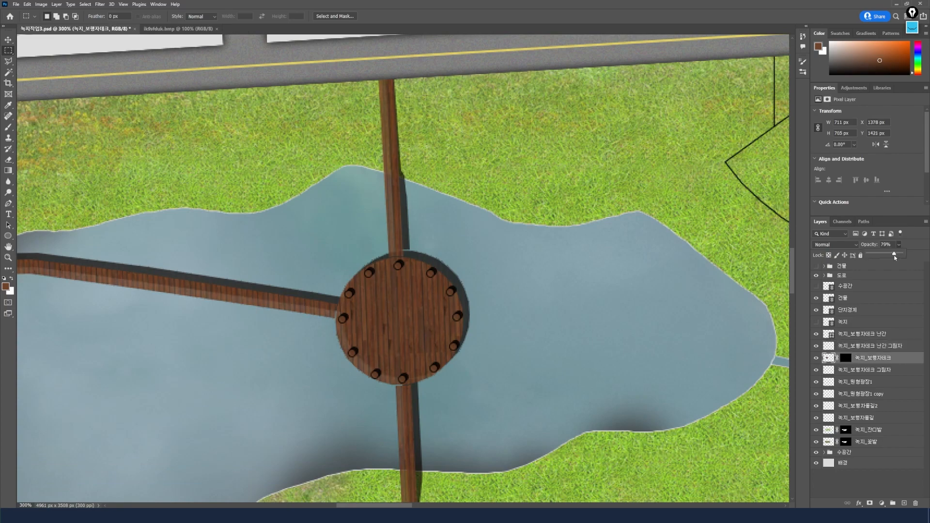
key(ctrl+z)
- Set the opacity of the railing shadow layer 녹지_보행자데크 난간 그림자 to 55%
click(898, 245)
drag(895, 256, 893, 258)
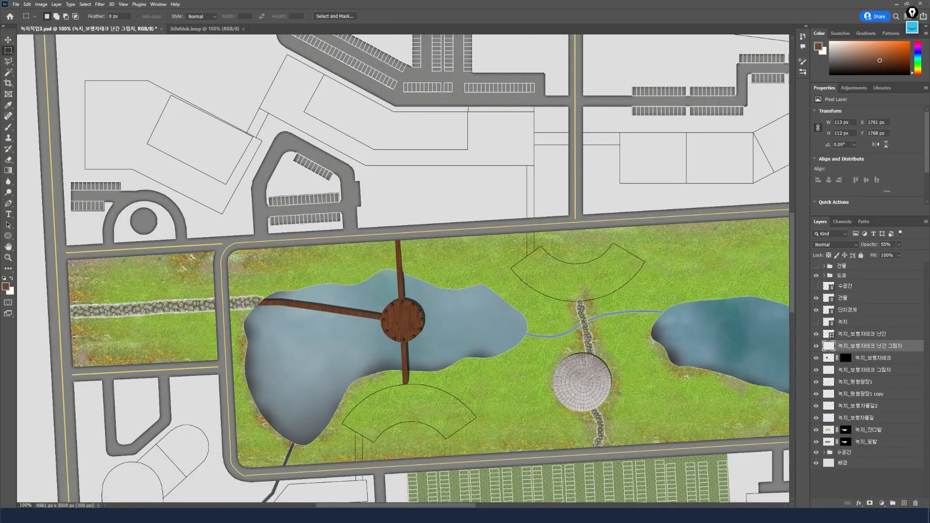
- Group the deck, railing and their shadow layers into a group named 녹지_보행자데크
scroll(403, 268, right, 5)
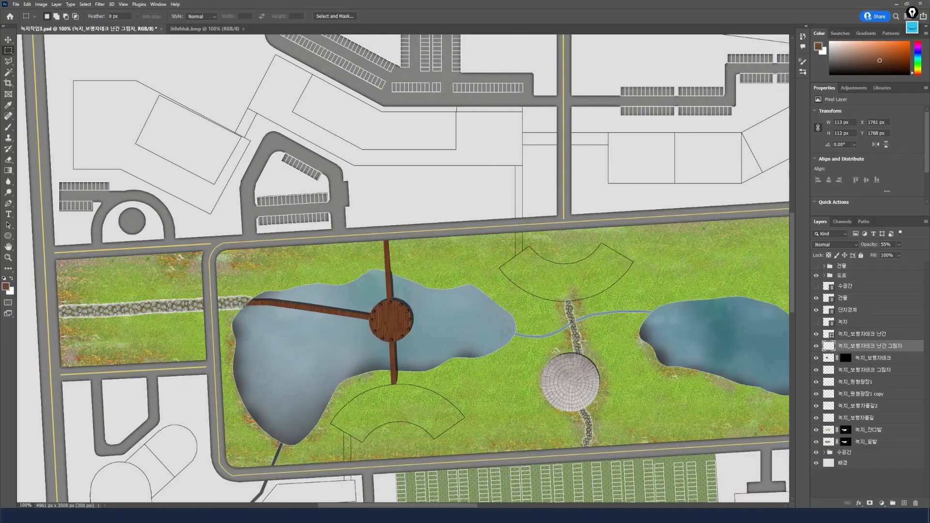
scroll(403, 267, right, 2)
click(871, 334)
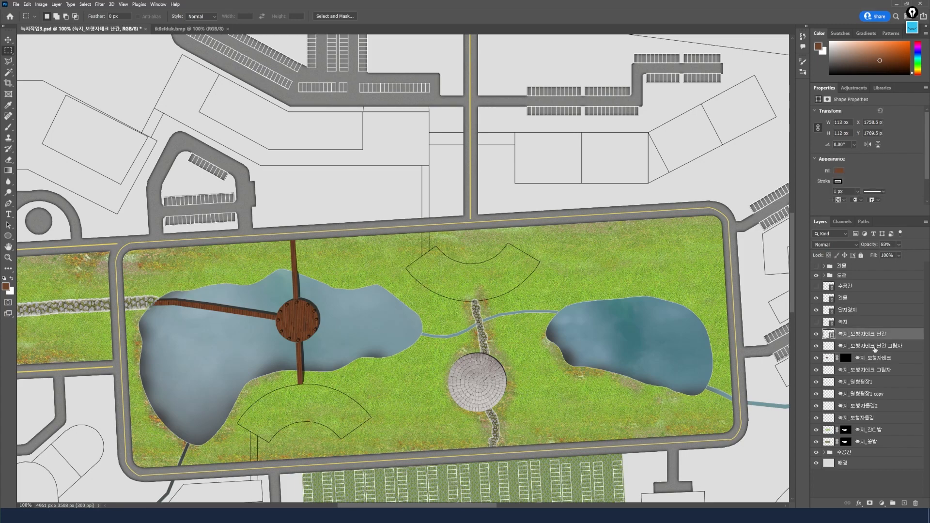
shift+click(875, 346)
shift+click(867, 369)
right_click(867, 371)
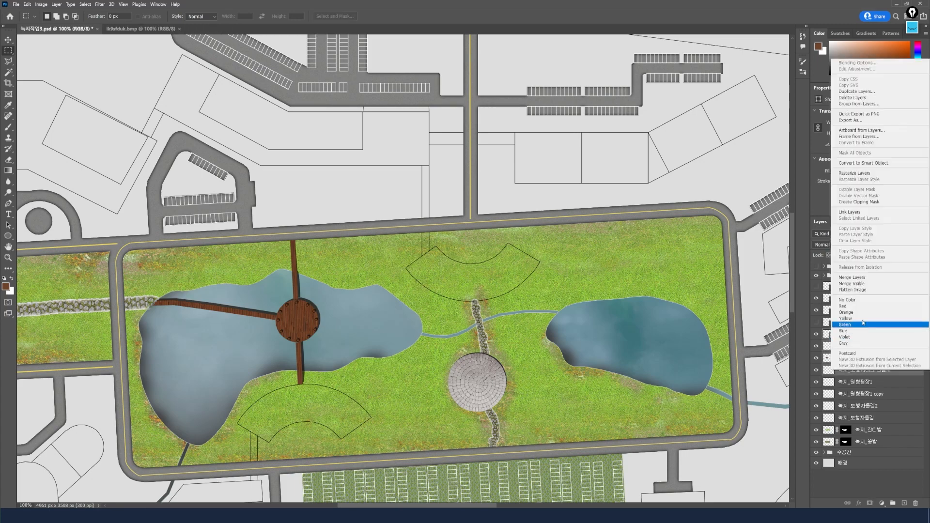
click(858, 104)
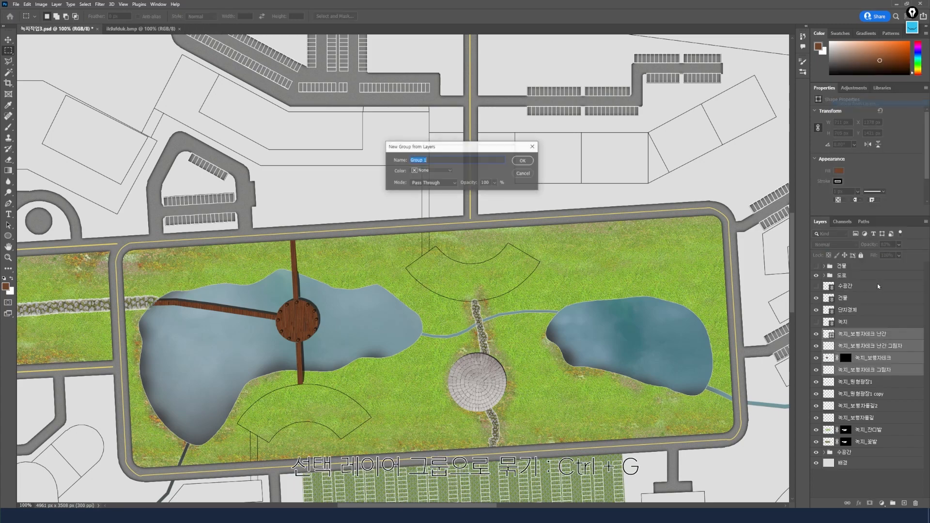
text(녹)
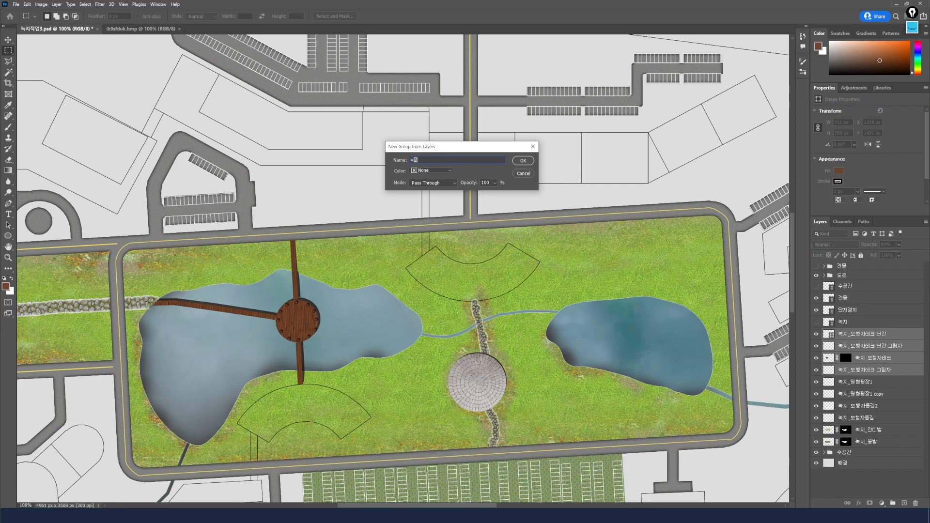
text(지_보행자데크)
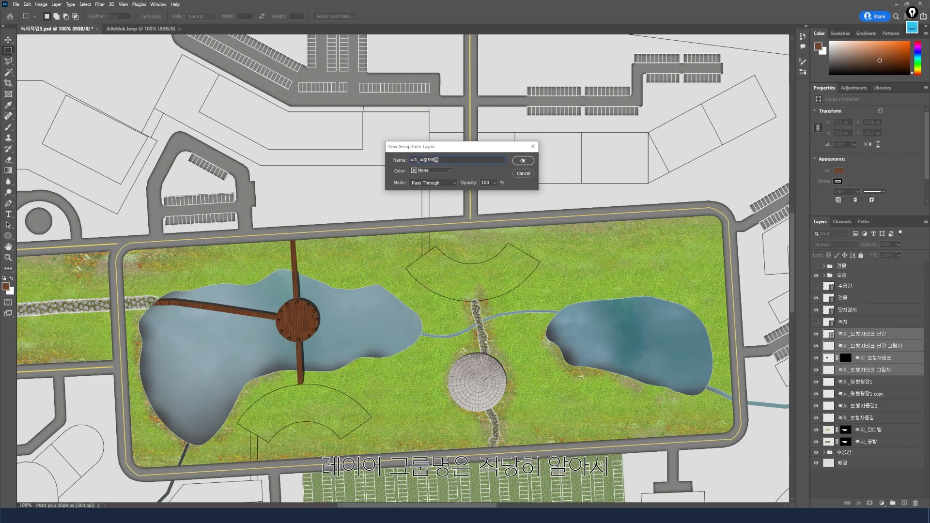
click(523, 161)
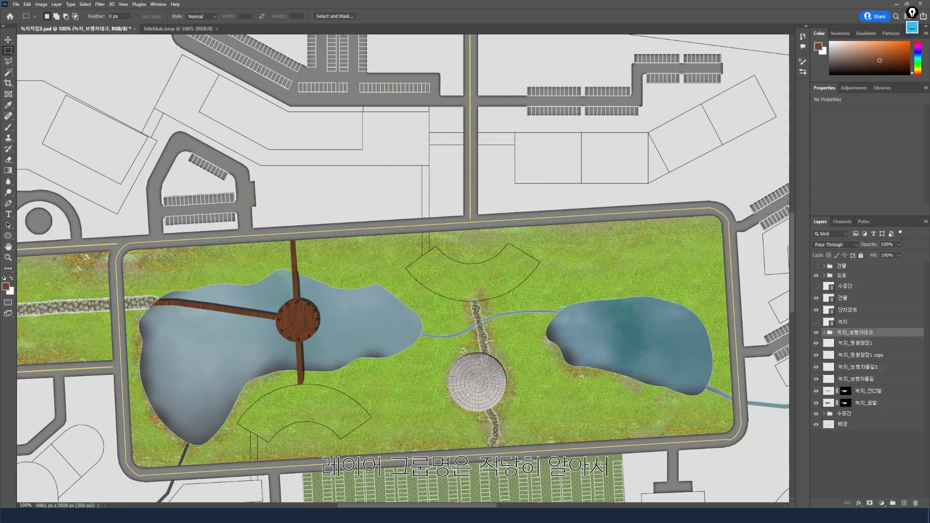
- Group the round plaza, its copy and the two pedestrian stone path layers into a group named 녹지_보행자광장
click(861, 344)
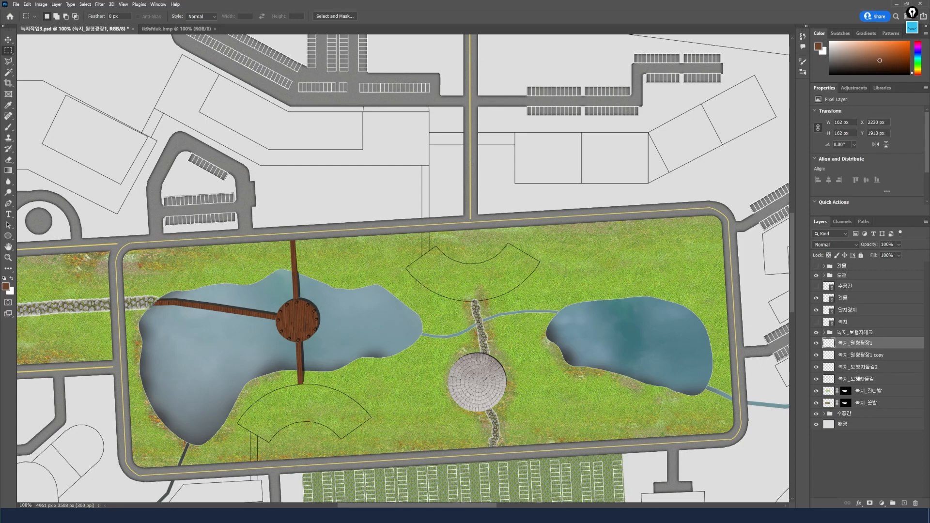
shift+click(861, 378)
right_click(857, 379)
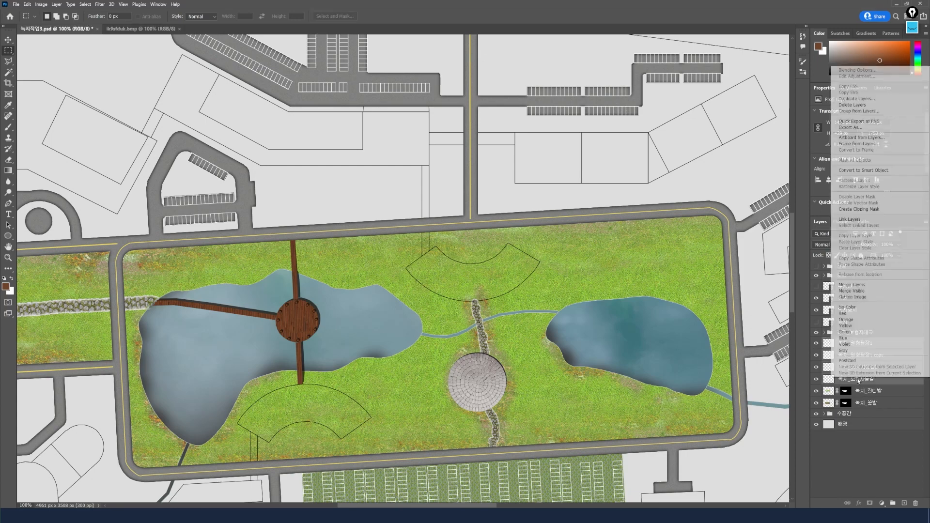
click(859, 112)
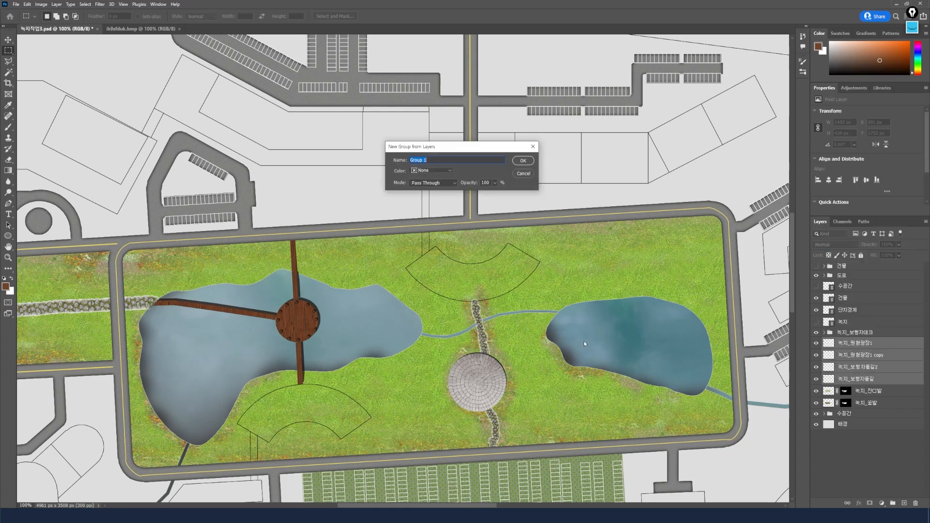
text(녹지_보행자광장)
click(516, 163)
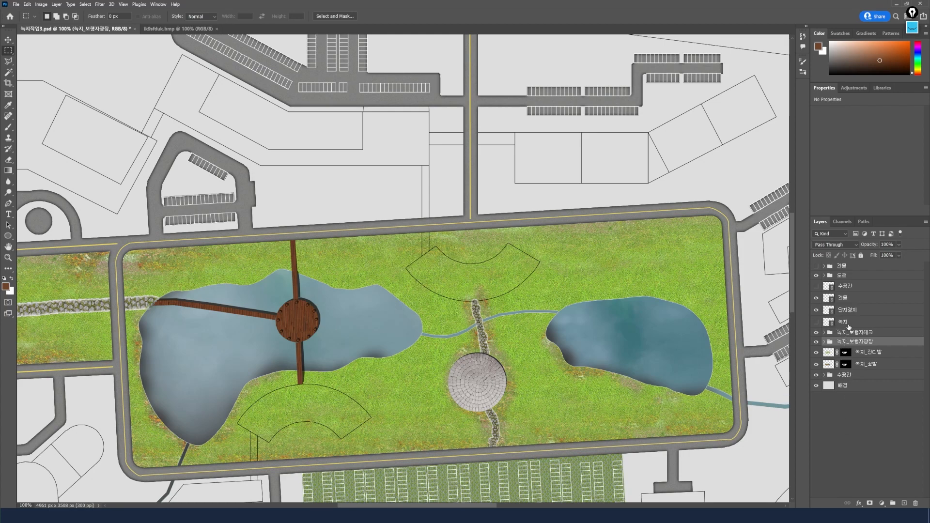
- Group the 녹지 linked layer, the deck and plaza groups and both grass layers as 녹지, and show the 건물 group
click(848, 322)
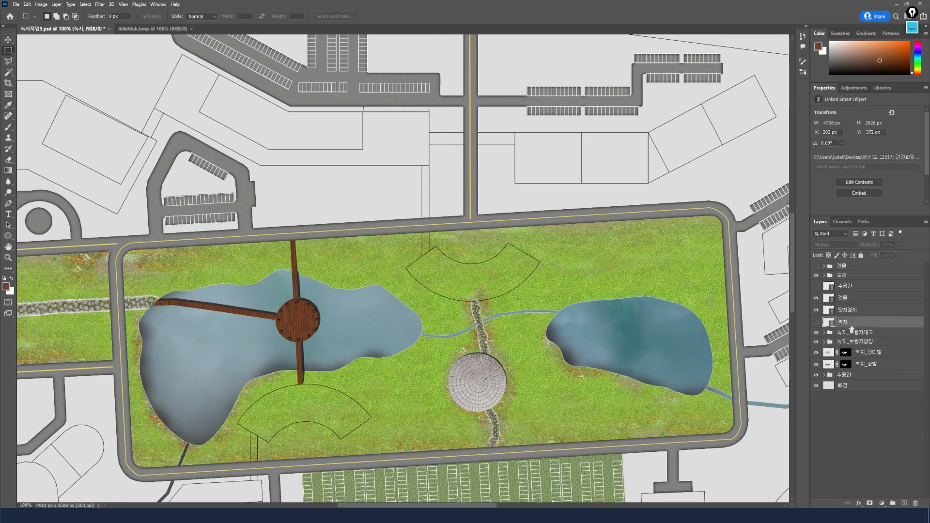
shift+click(862, 364)
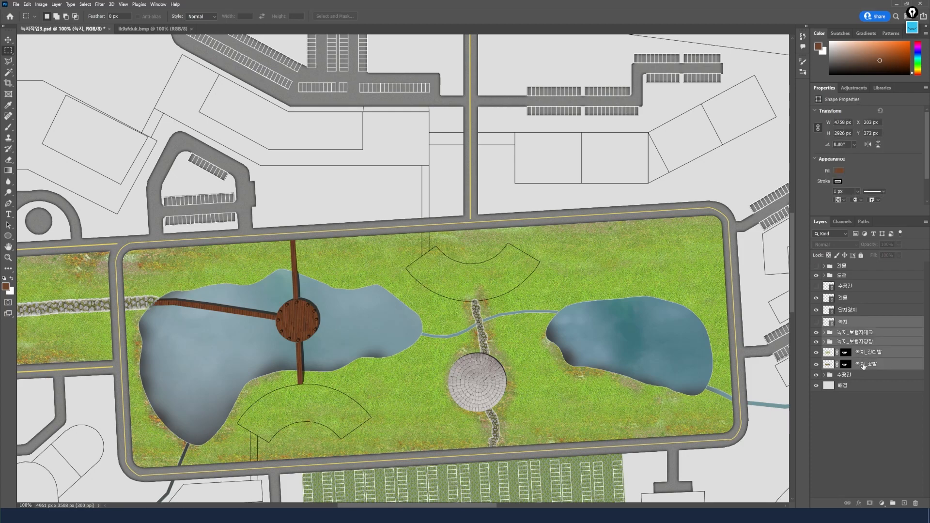
right_click(855, 324)
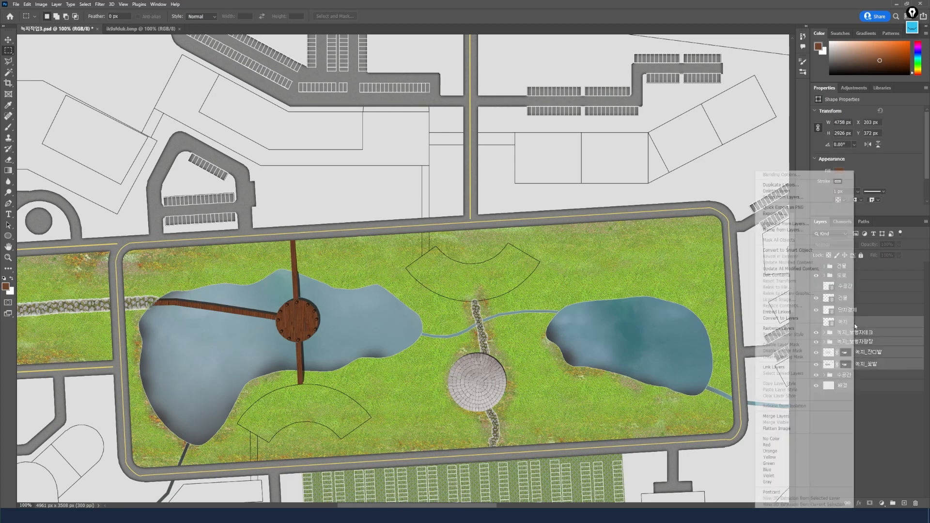
click(783, 197)
text(녹지)
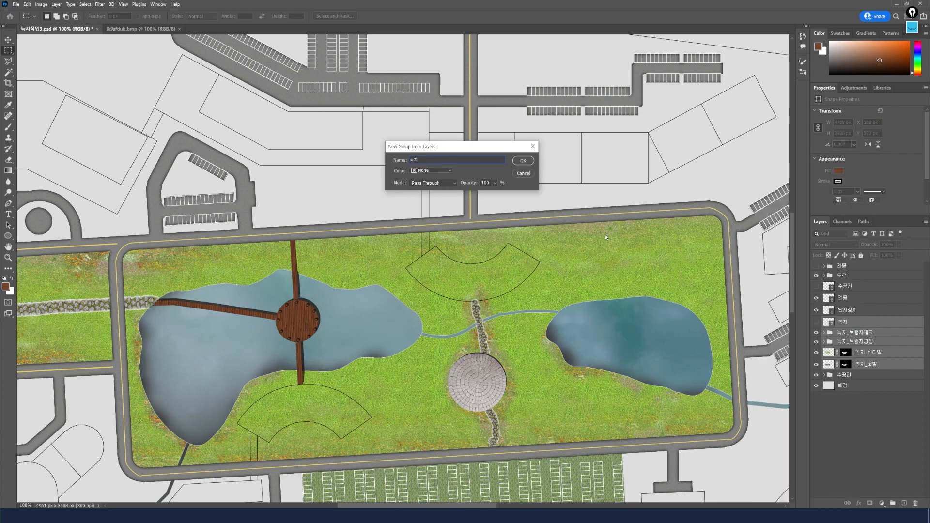
click(528, 161)
click(816, 266)
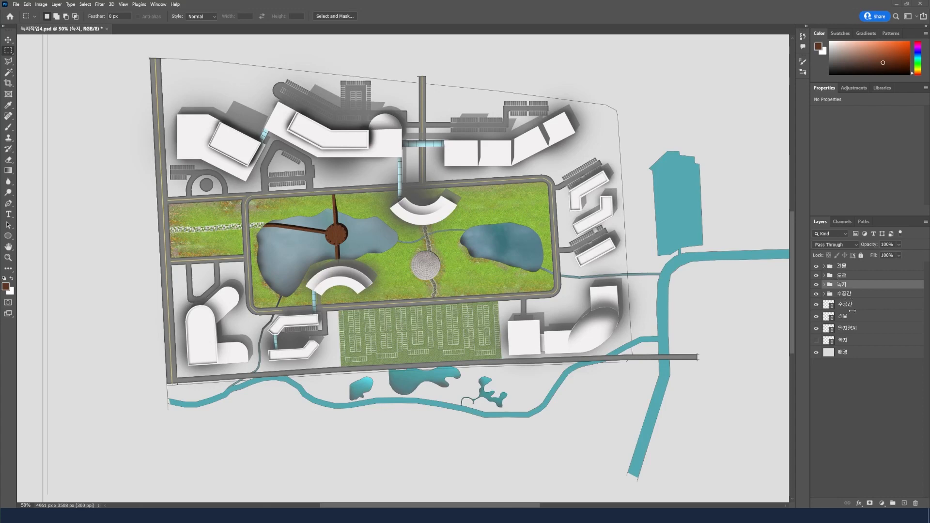
- Examine the layers inside the 건물, 도로 and 녹지 groups, including the deck, pedestrian space and lawn subgroups
click(824, 266)
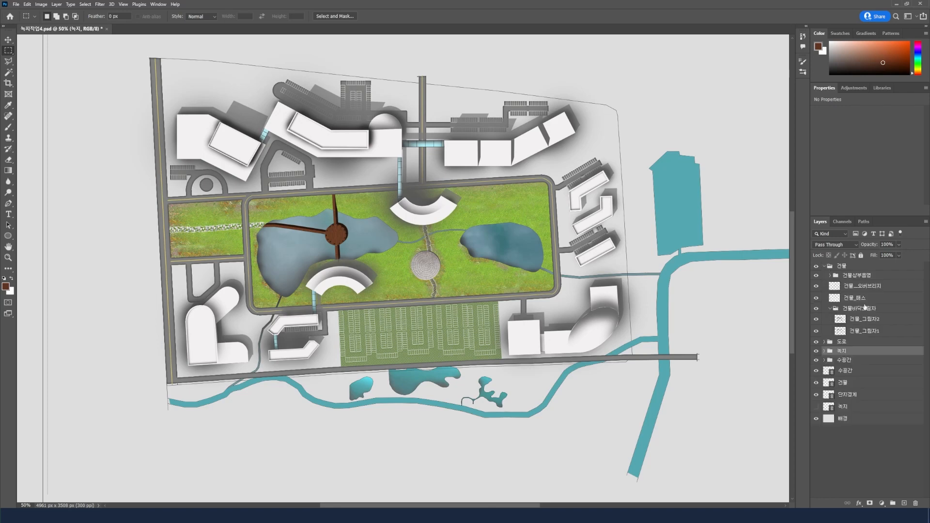
click(824, 266)
click(824, 276)
click(824, 275)
click(824, 285)
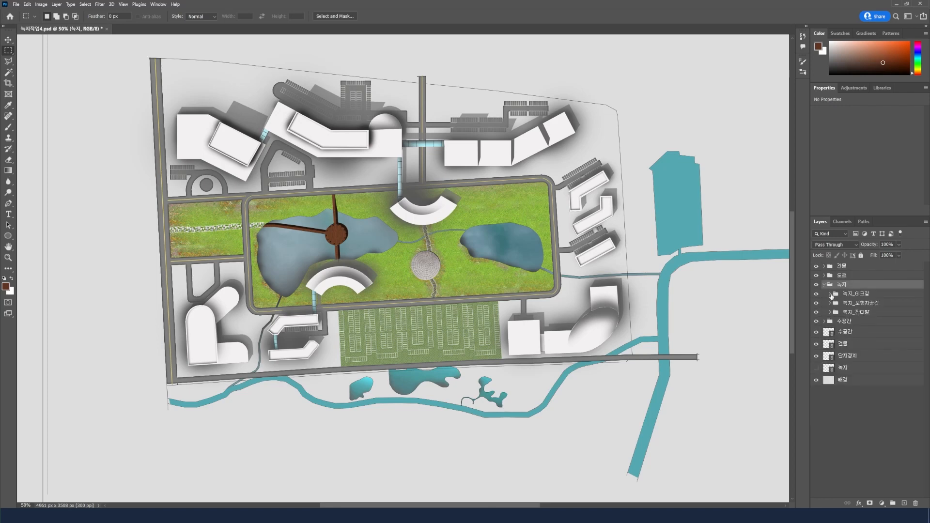
click(830, 294)
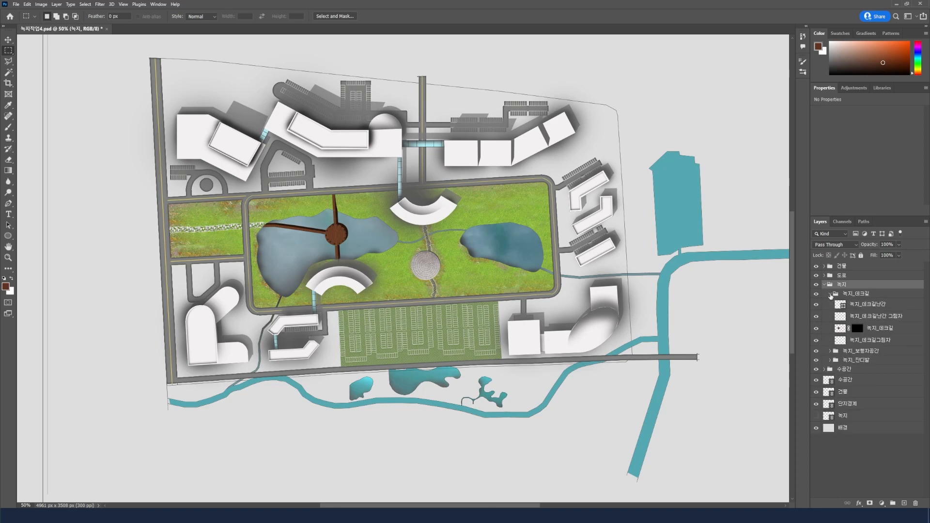
click(829, 294)
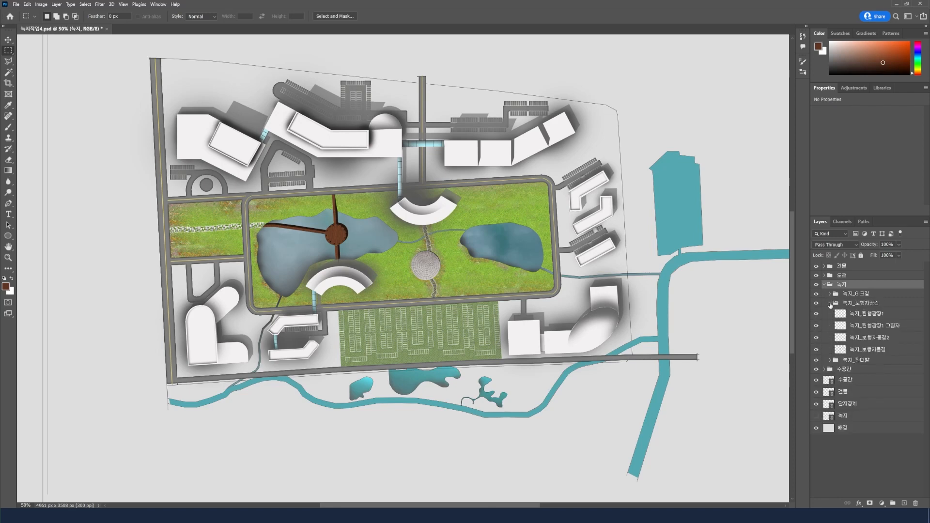
click(830, 303)
click(830, 312)
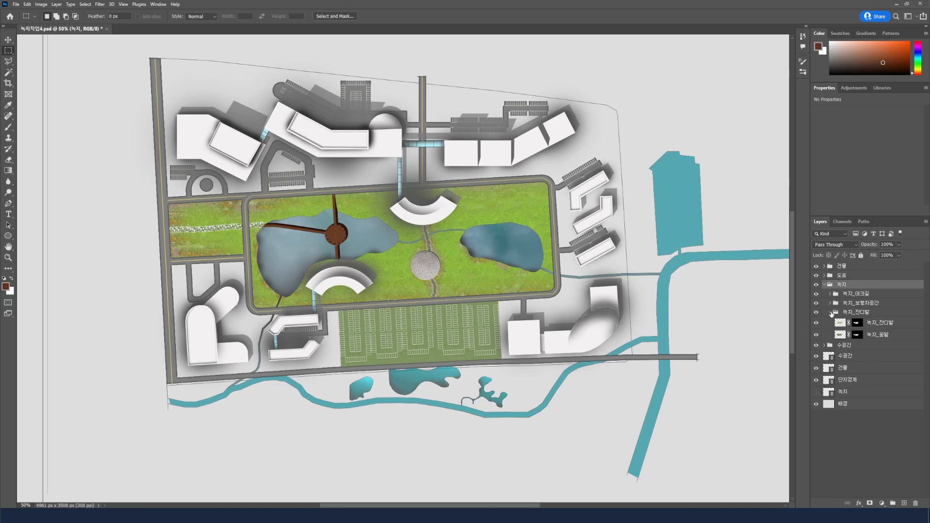
click(817, 314)
click(830, 314)
click(830, 312)
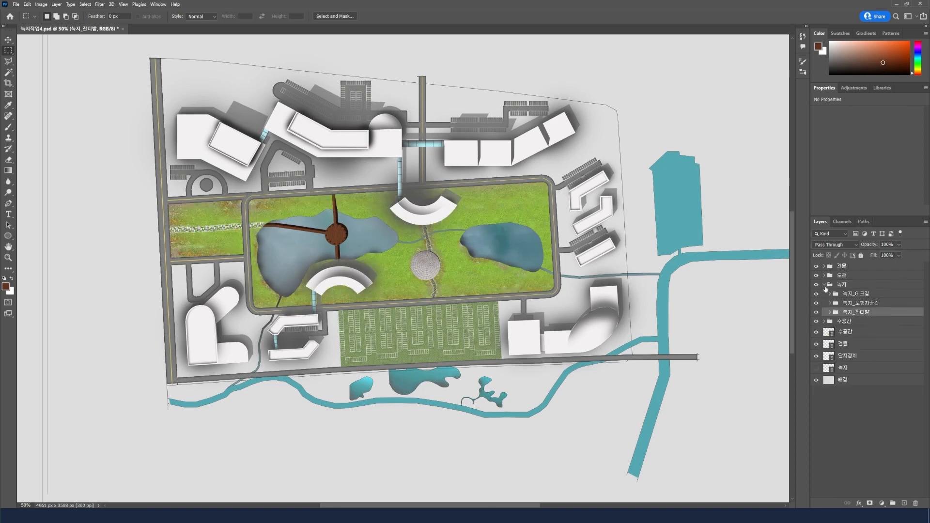
click(824, 284)
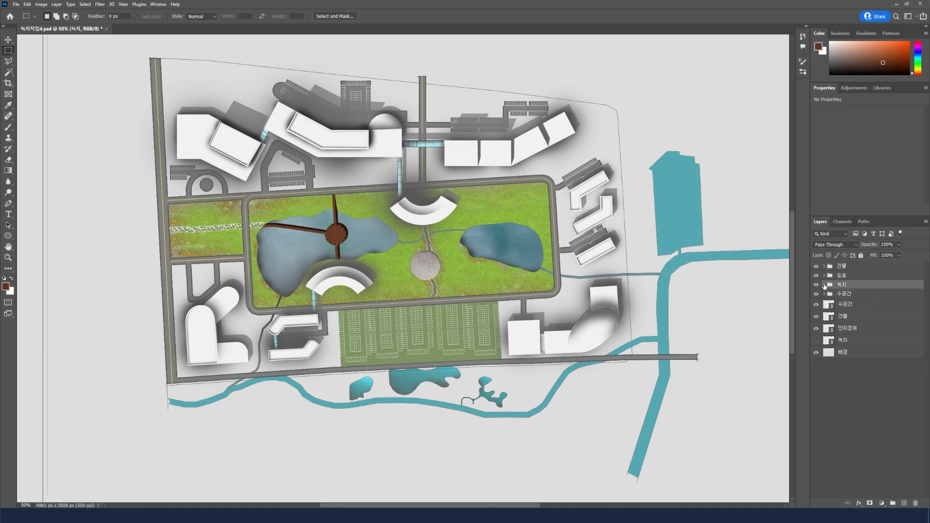
- Check which water areas the on-site and off-site layers of the 수공간 group cover by hiding and reshowing them
click(824, 294)
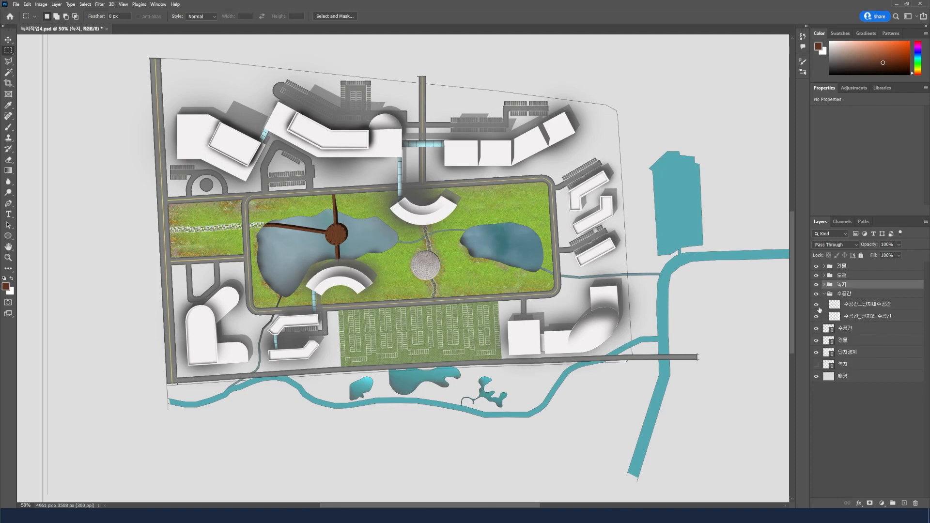
click(817, 305)
click(817, 305)
click(817, 316)
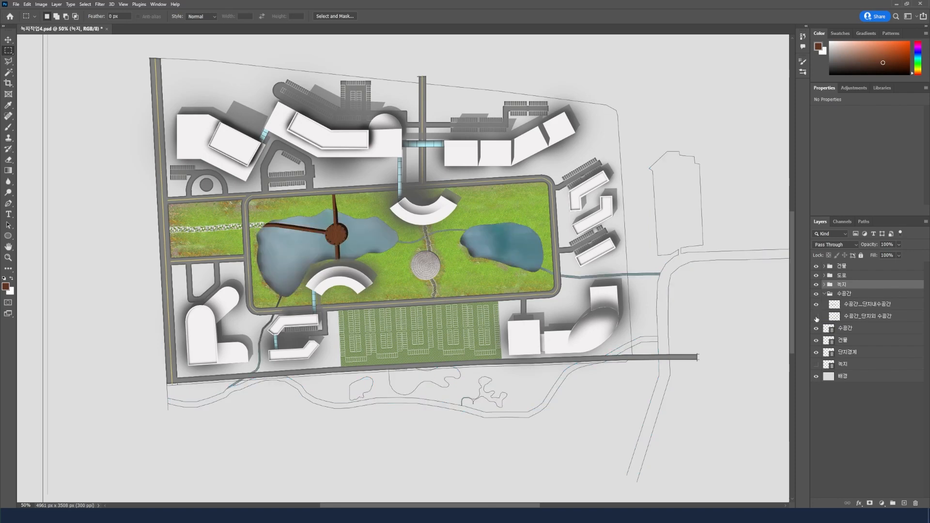
click(817, 316)
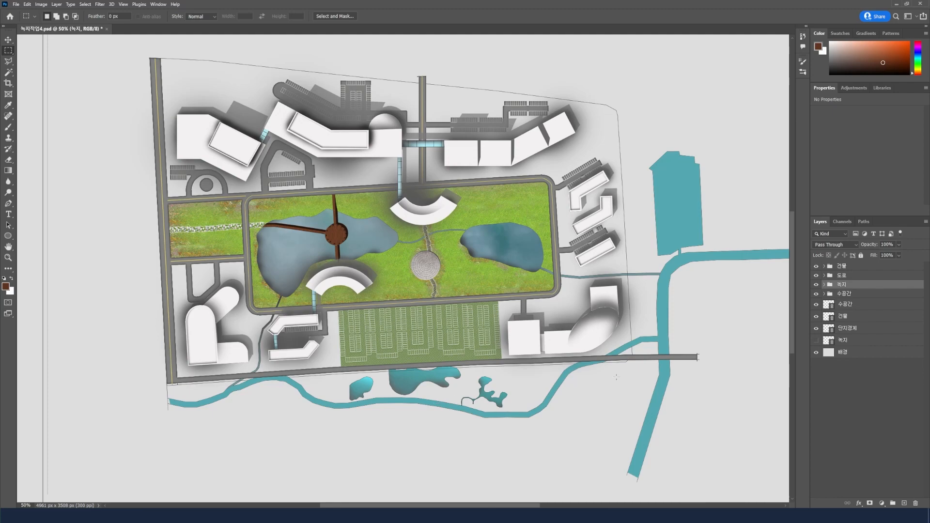
- Switch to the browser, look through the "wetland top view" image results and open the Adobe Stock page of the aerial mangrove river picture
mouse_move(242, 515)
click(281, 479)
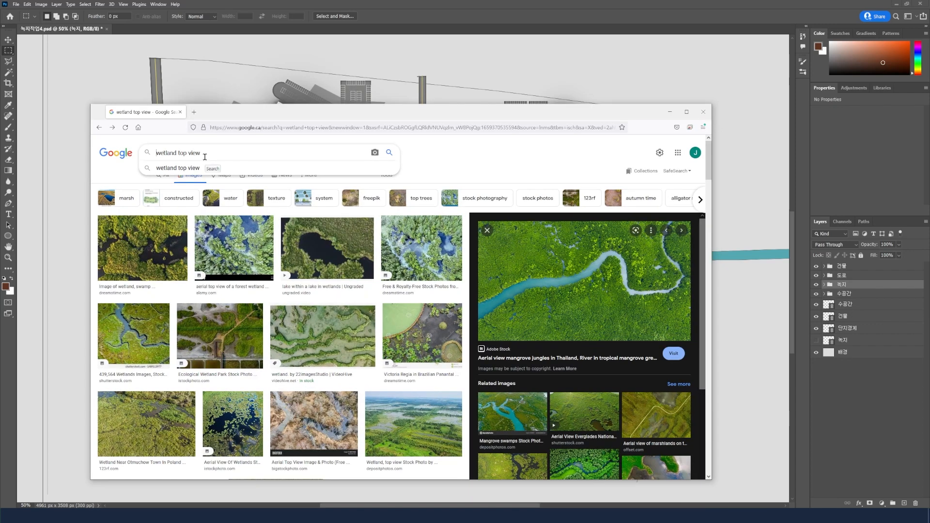
scroll(377, 317, down, 8)
scroll(378, 317, up, 6)
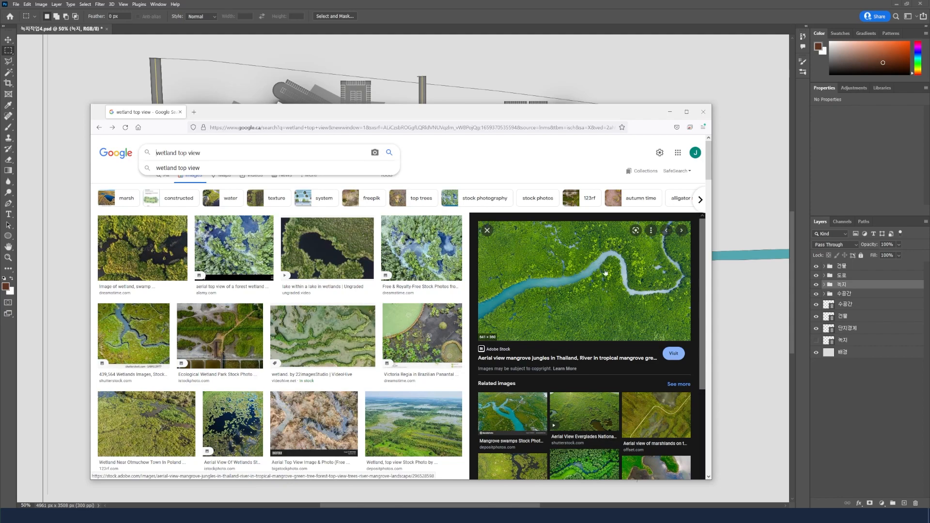
click(608, 309)
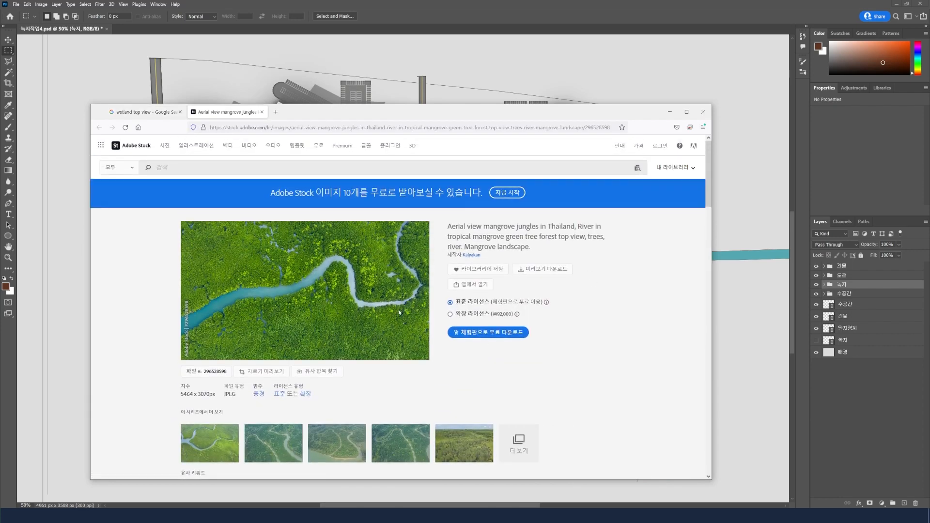
- Bring the mangrove river picture into Photoshop as its own document and compare it with the site plan
drag(307, 307, 181, 29)
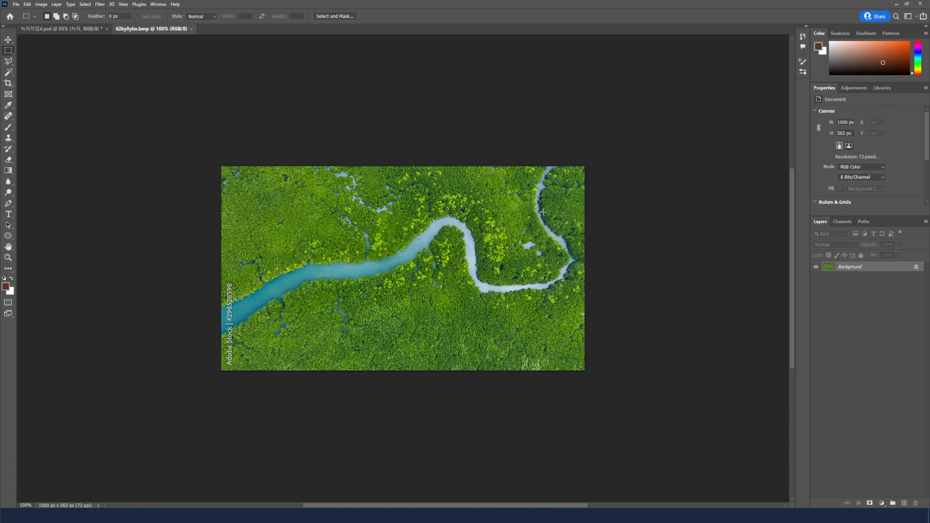
click(73, 29)
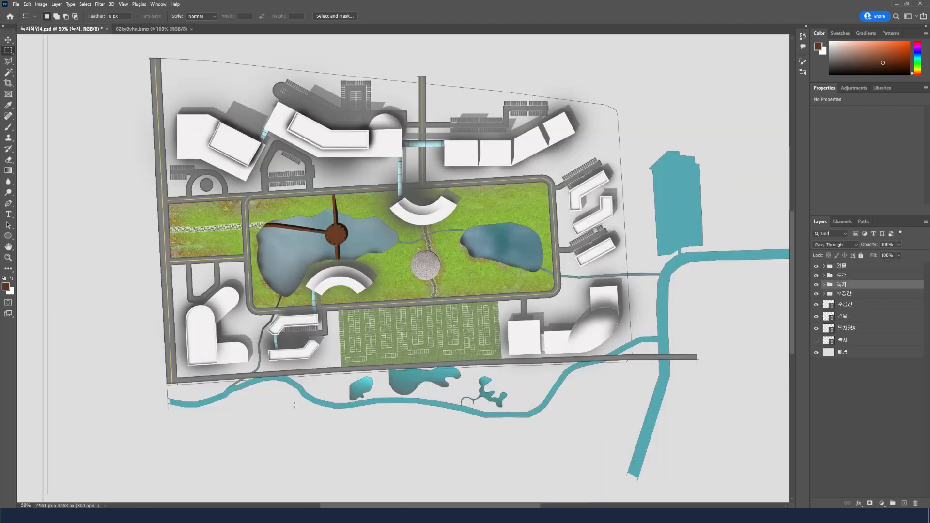
click(146, 30)
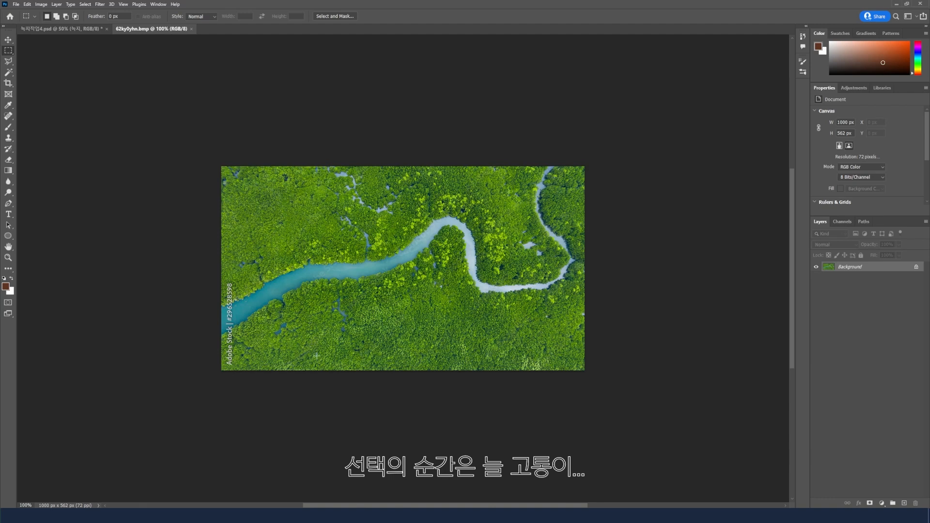
- Lasso the mangrove picture's upper-left forest with a 5 px feather and copy it into the site plan over the stream south of the parking field
right_click(5, 61)
click(30, 61)
mouse_move(407, 173)
mouse_down()
mouse_move(238, 180)
mouse_move(234, 230)
mouse_move(343, 256)
mouse_move(393, 253)
mouse_move(408, 174)
mouse_up()
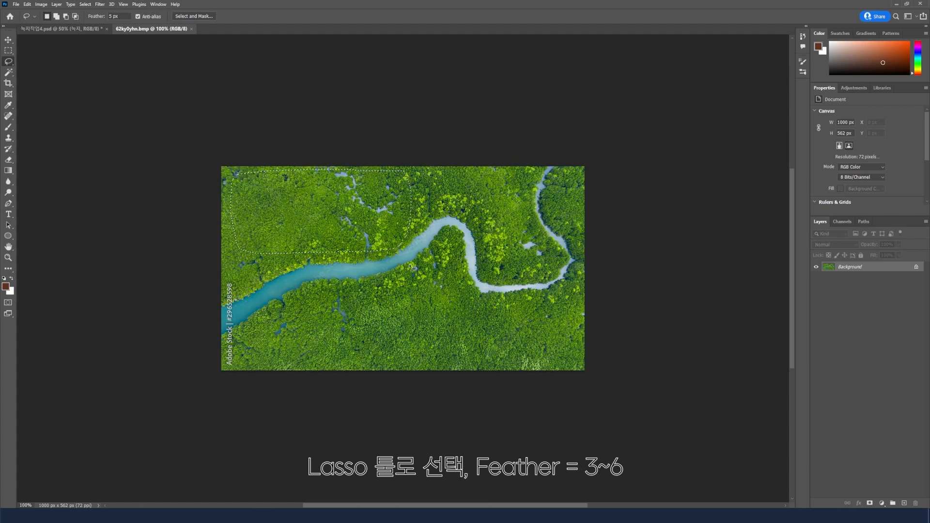
click(9, 39)
drag(424, 267, 77, 32)
drag(308, 304, 451, 429)
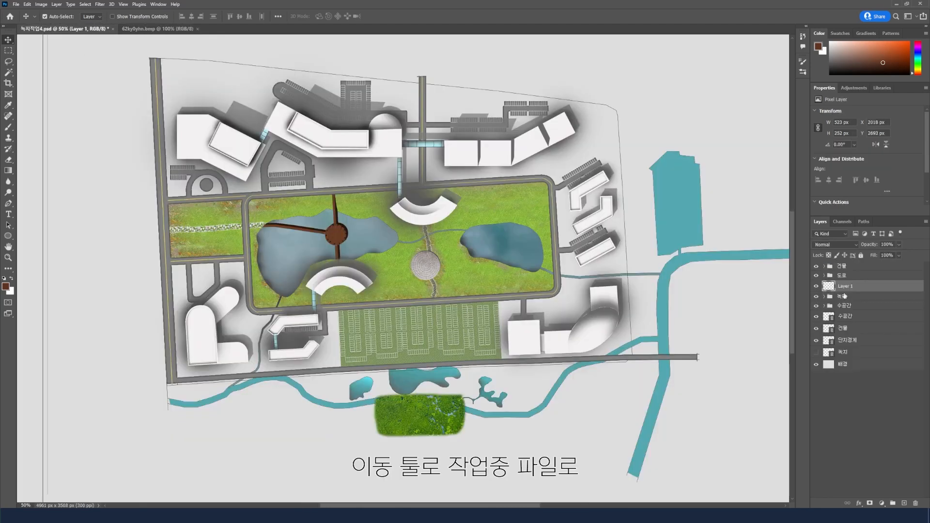
- Rename the wetland patch layer as 수공간_습지
double_click(843, 286)
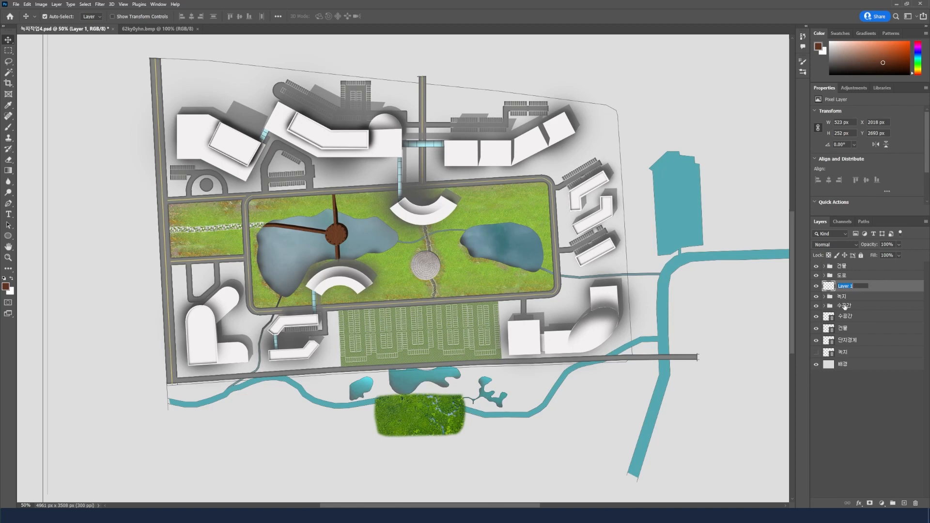
text(ㅁㅡㅂ)
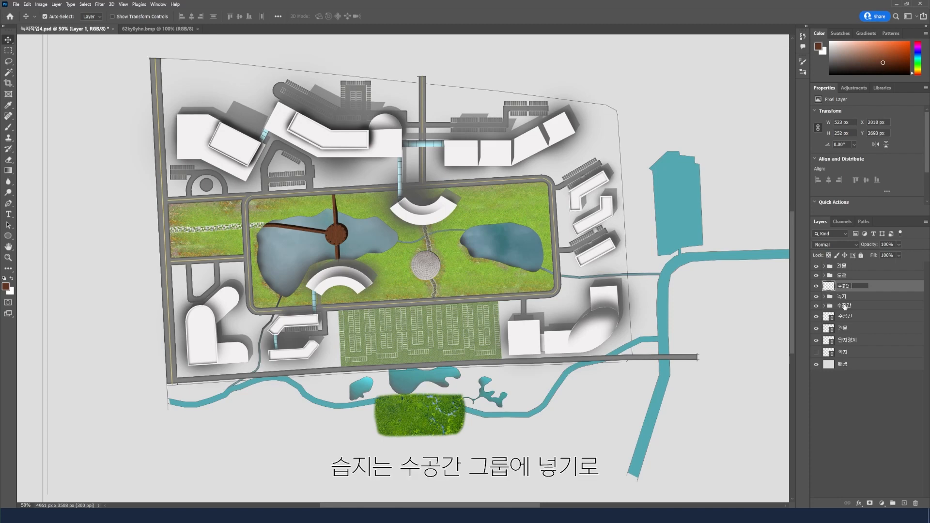
click(848, 391)
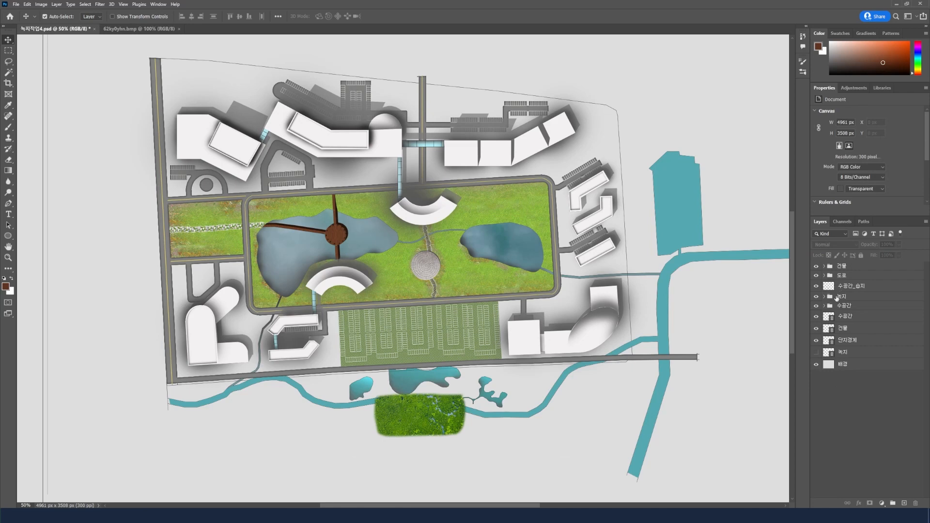
- Move the 수공간_습지 layer down into the 수공간 group, beneath the 수공간_단지외 수공간 layer
click(824, 306)
click(850, 289)
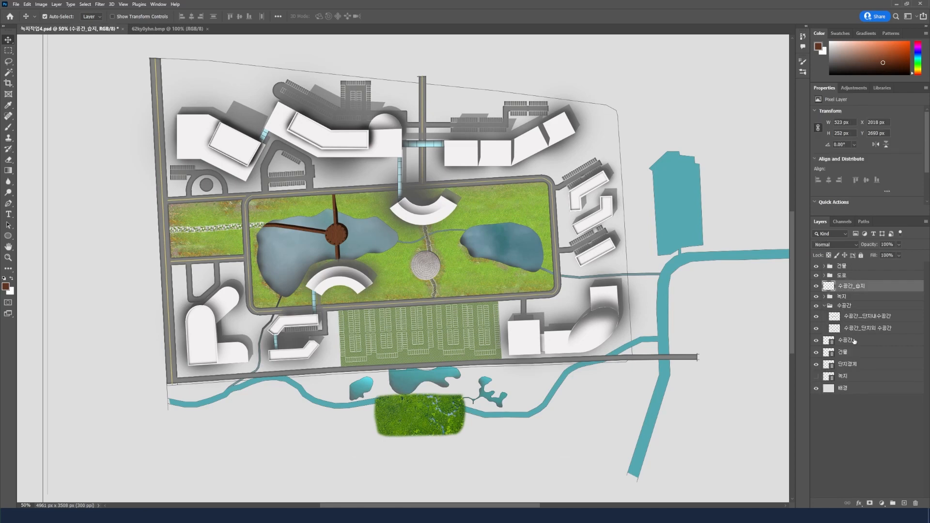
key(ctrl)
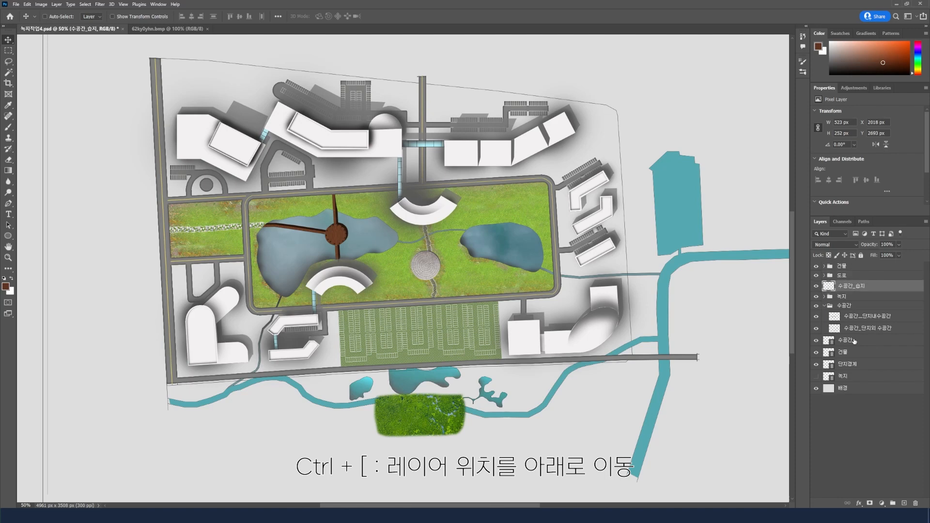
key(ctrl+bracketright)
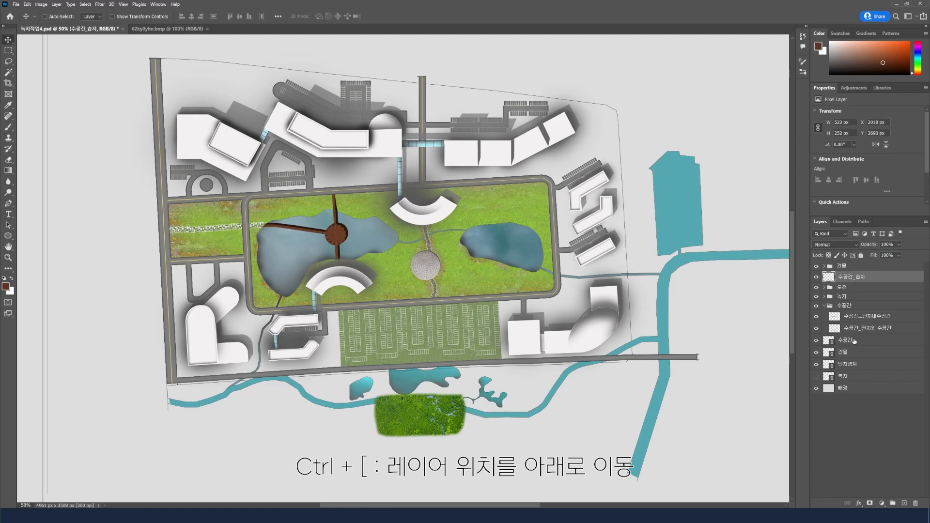
key(ctrl+bracketleft)
key(ctrl+bracketleft)
key(ctrl+bracketleft)
key(ctrl+bracketleft)
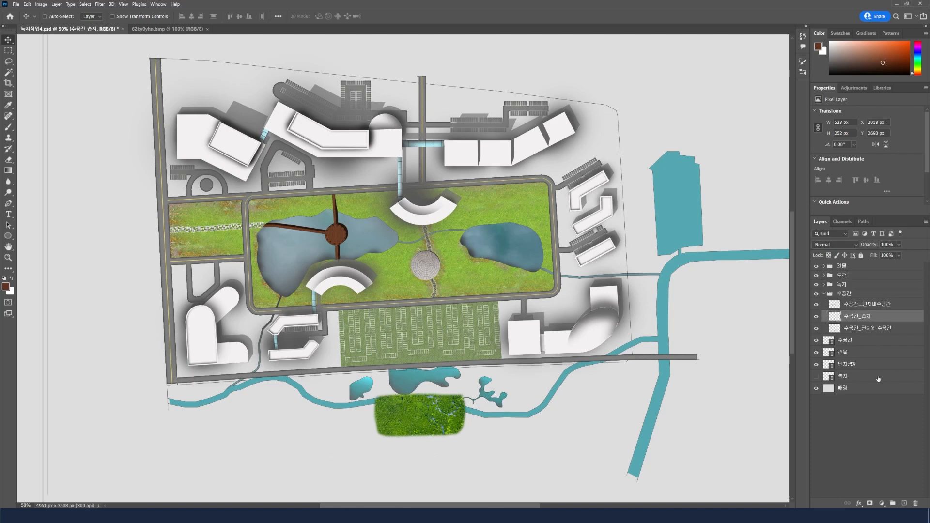
key(ctrl+bracketleft)
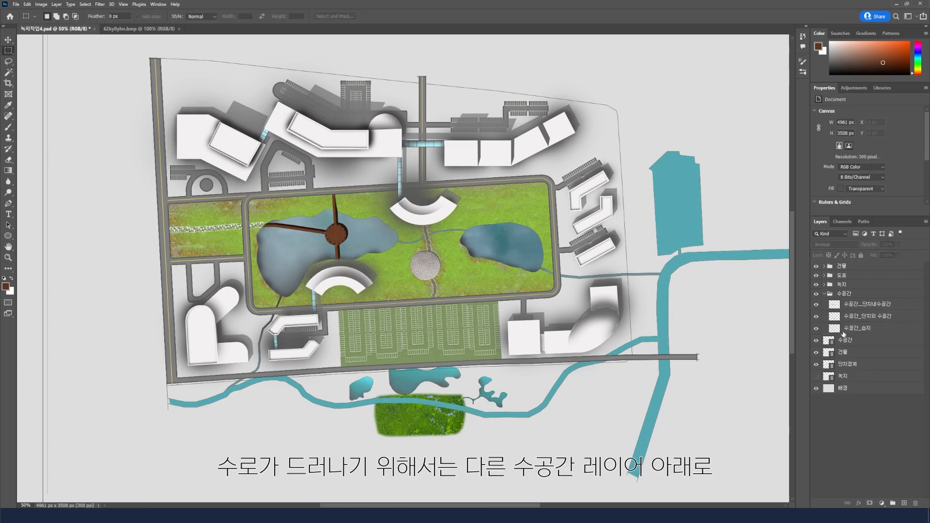
- Load the 수공간_습지 patch as a selection, scale it to about 206%, and place it over the stream's west end
key(m)
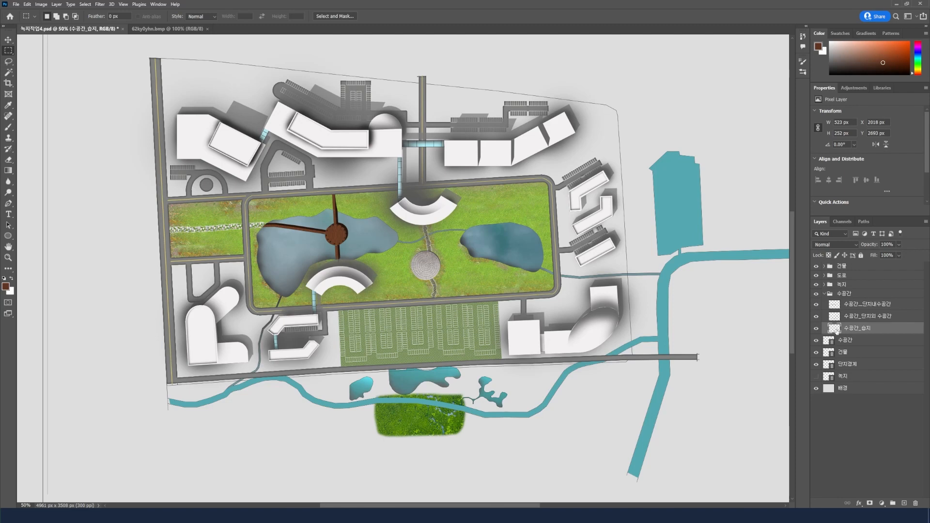
ctrl+click(834, 329)
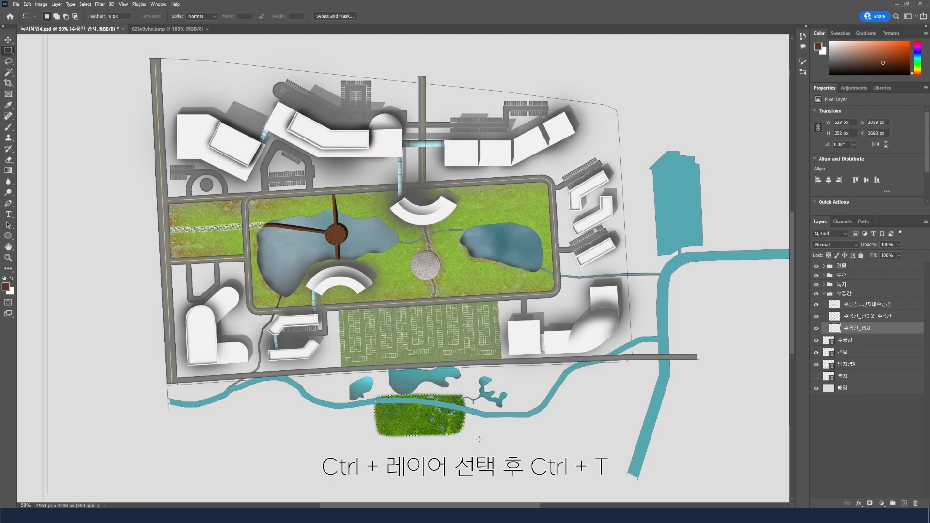
key(ctrl+t)
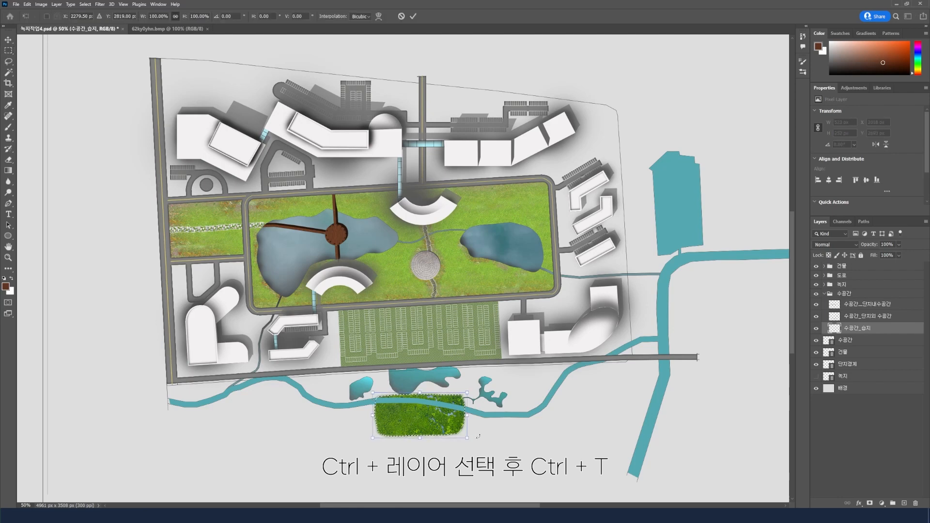
scroll(482, 441, down, 3)
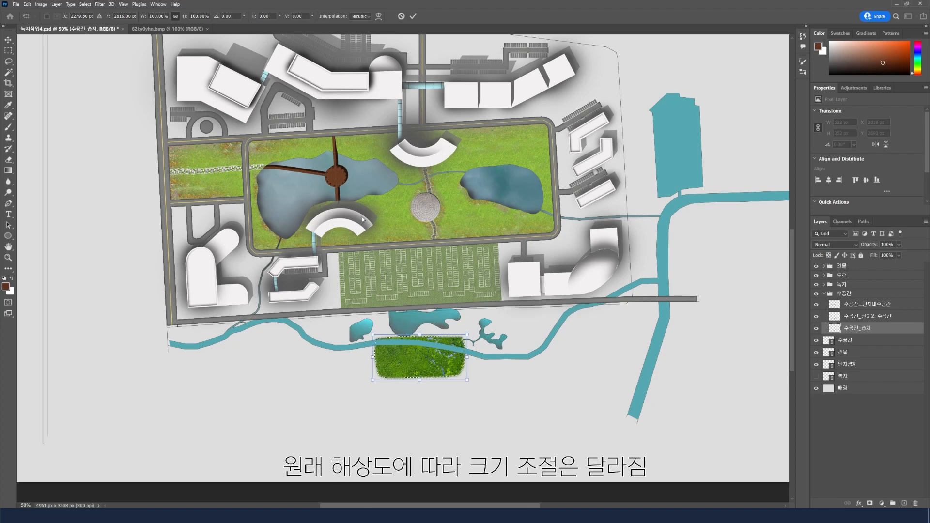
drag(373, 335, 261, 280)
drag(322, 378, 206, 409)
mouse_move(348, 410)
mouse_down()
mouse_move(369, 421)
mouse_move(339, 407)
mouse_up()
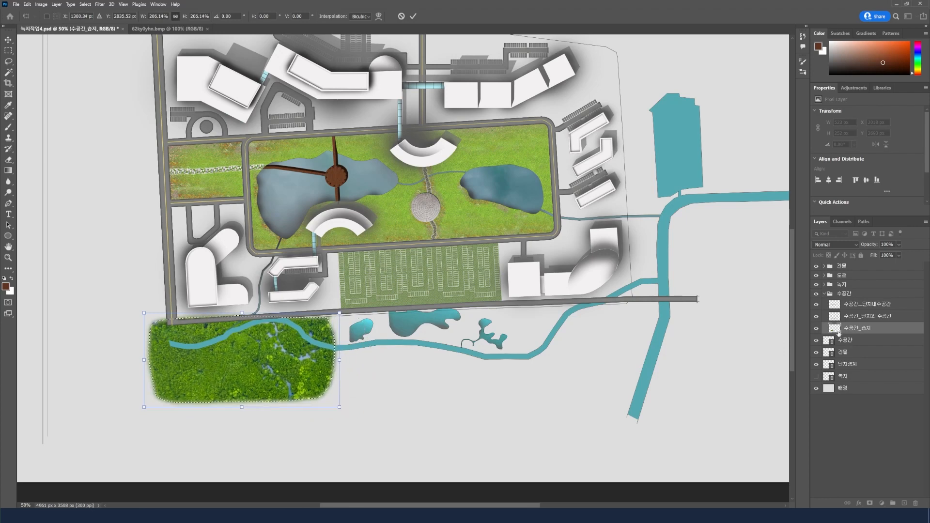
key(Return)
- Duplicate the selected wetland patch repeatedly to cover the whole area south of the road, from beyond the west boundary to past the east river
key(m)
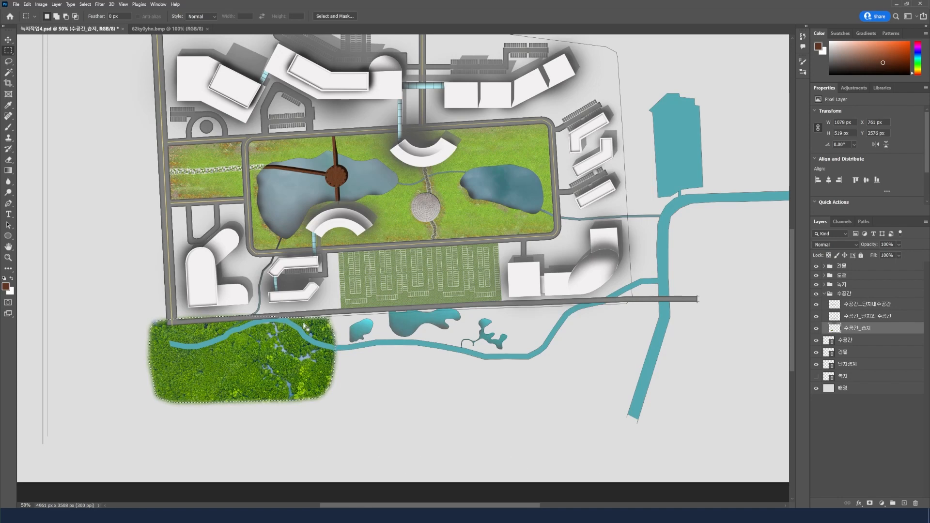
drag(270, 367, 478, 367)
drag(478, 367, 626, 400)
drag(627, 400, 590, 430)
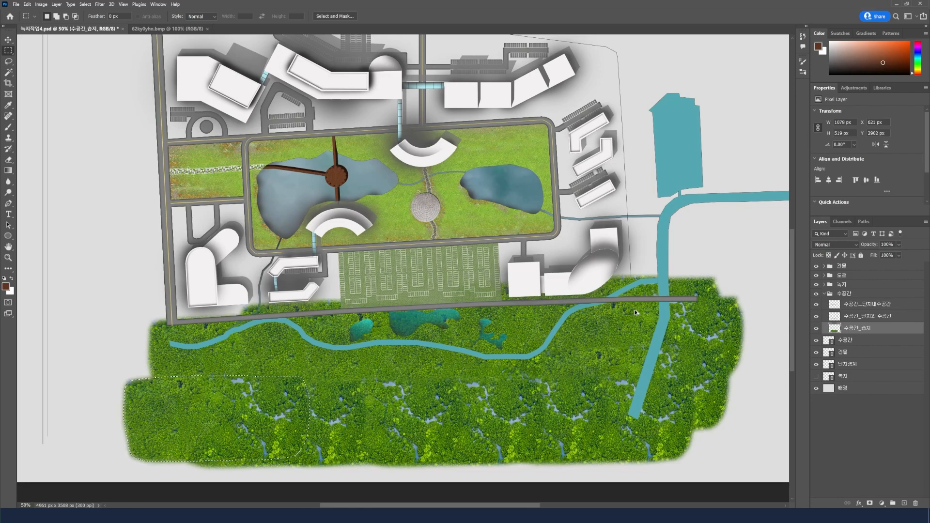
drag(260, 416, 196, 417)
- Lasso forest pieces with a 5 px feather and copy them over the wetland texture's seams and repeated spots, then clear the selection
key(l)
mouse_move(248, 352)
mouse_down()
mouse_move(210, 357)
mouse_move(204, 387)
mouse_move(209, 424)
mouse_move(247, 446)
mouse_move(275, 428)
mouse_move(277, 376)
mouse_move(263, 358)
mouse_move(509, 396)
mouse_move(592, 366)
mouse_move(585, 390)
mouse_up()
drag(550, 410, 533, 409)
mouse_move(158, 370)
mouse_down()
mouse_move(144, 360)
mouse_move(125, 403)
mouse_move(162, 367)
mouse_up()
mouse_move(151, 396)
mouse_down()
mouse_move(207, 409)
mouse_move(388, 394)
mouse_move(374, 409)
mouse_move(333, 387)
mouse_move(361, 410)
mouse_move(345, 390)
mouse_move(331, 410)
mouse_move(564, 435)
mouse_move(538, 434)
mouse_move(544, 443)
mouse_move(247, 439)
mouse_up()
mouse_move(451, 401)
mouse_down()
mouse_move(476, 420)
mouse_move(553, 411)
mouse_move(583, 389)
mouse_move(604, 350)
mouse_move(566, 412)
mouse_move(521, 444)
mouse_move(584, 446)
mouse_move(661, 422)
mouse_move(703, 376)
mouse_move(672, 424)
mouse_move(484, 461)
mouse_up()
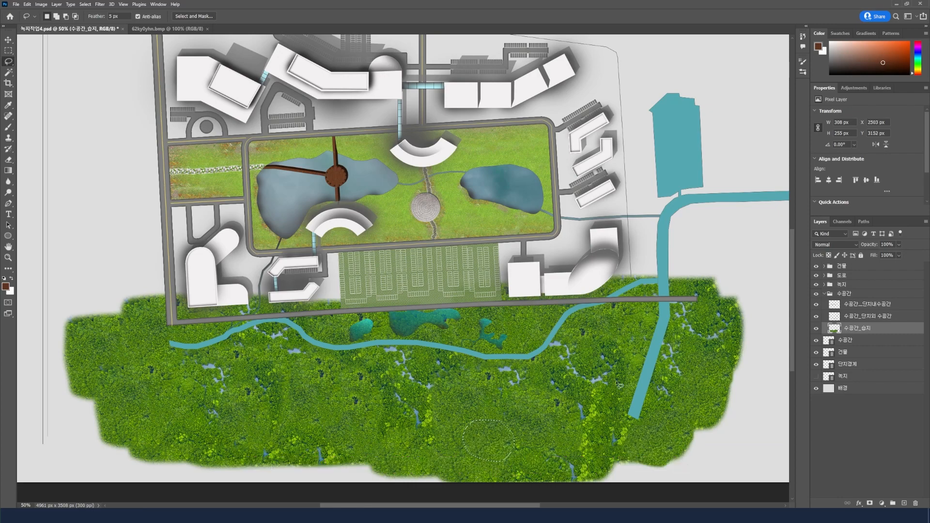
key(ctrl+d)
- Hide the 수공간_습지 layer and start a Pen path along the road's south edge and down the west boundary
key(m)
scroll(678, 339, down, 2)
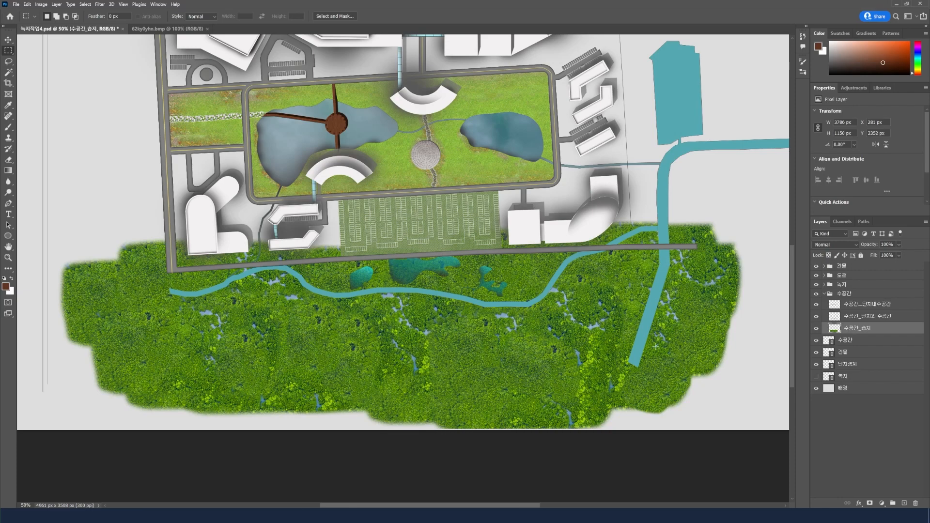
click(816, 329)
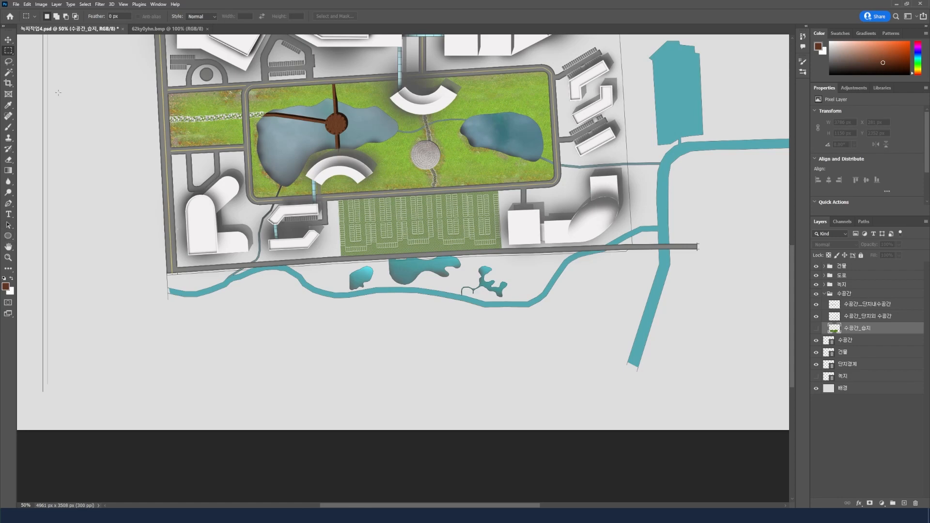
key(l)
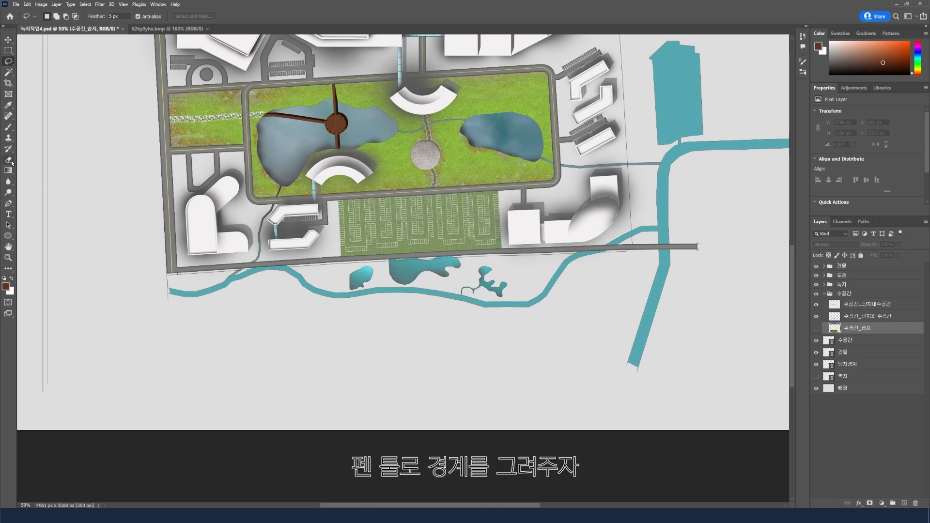
click(8, 203)
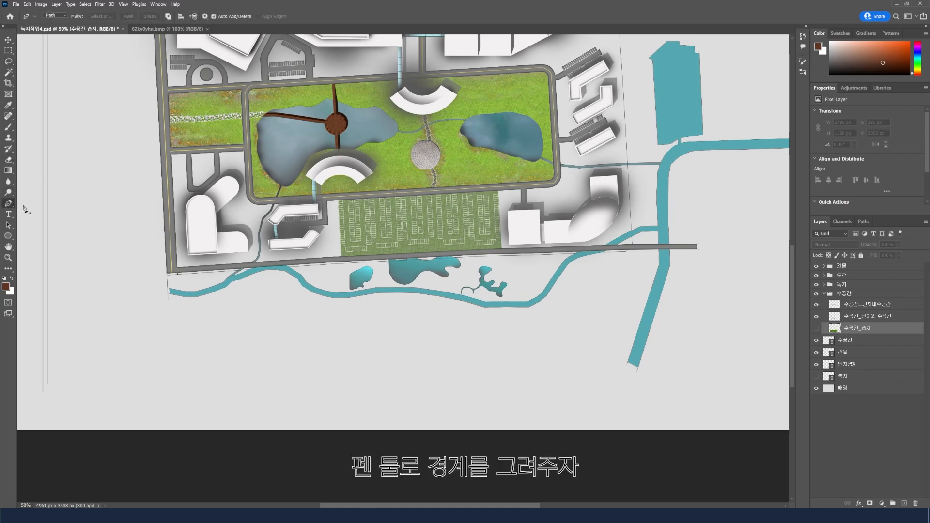
click(657, 252)
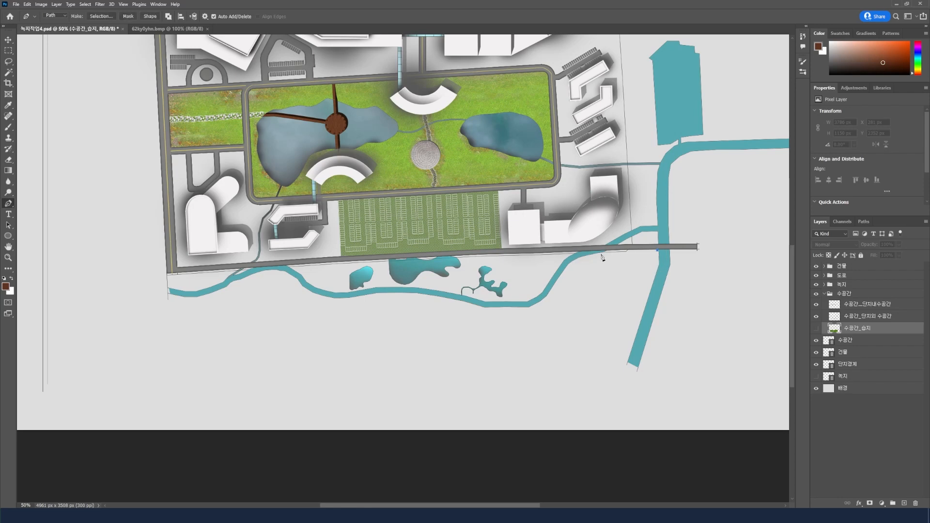
click(517, 253)
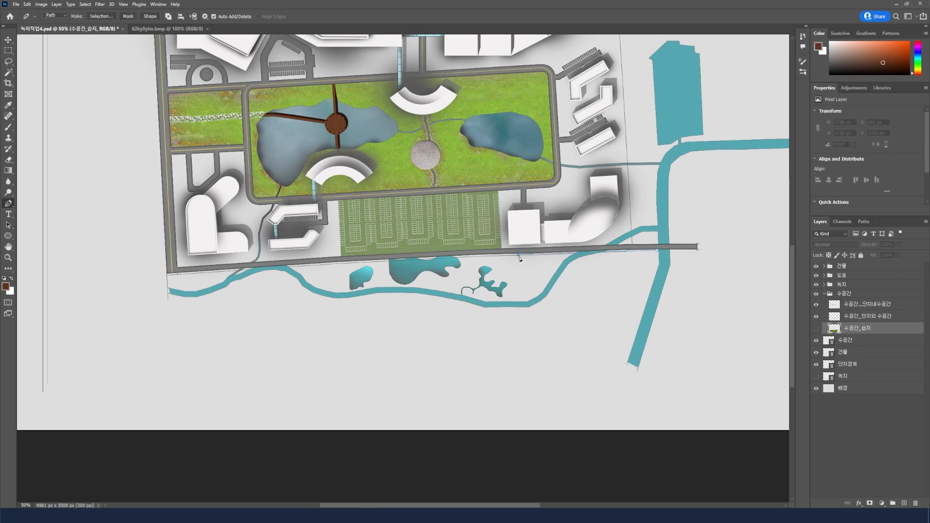
click(457, 255)
click(338, 262)
click(168, 273)
click(169, 328)
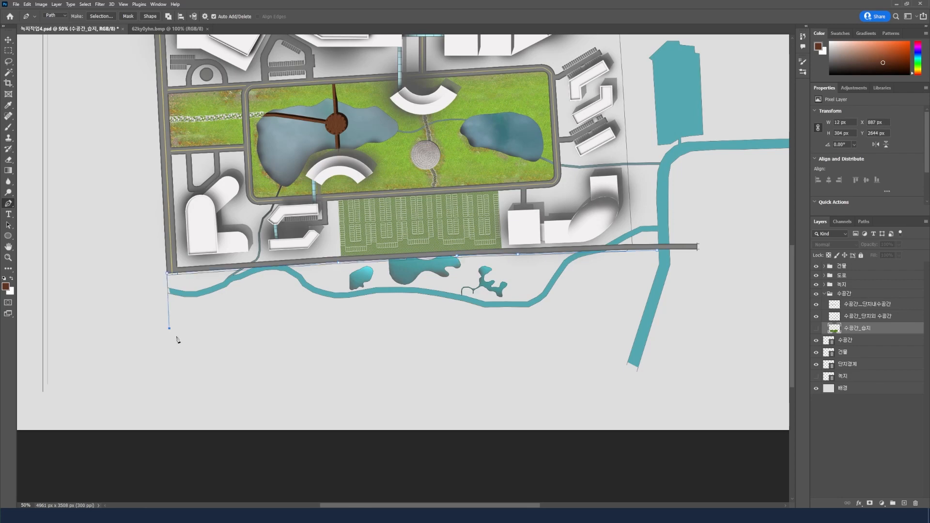
- Continue the path across the south side with a curved southeast edge, up along the east river, and close it at its start
click(481, 373)
click(511, 367)
drag(517, 360, 556, 332)
click(531, 340)
click(591, 340)
click(616, 342)
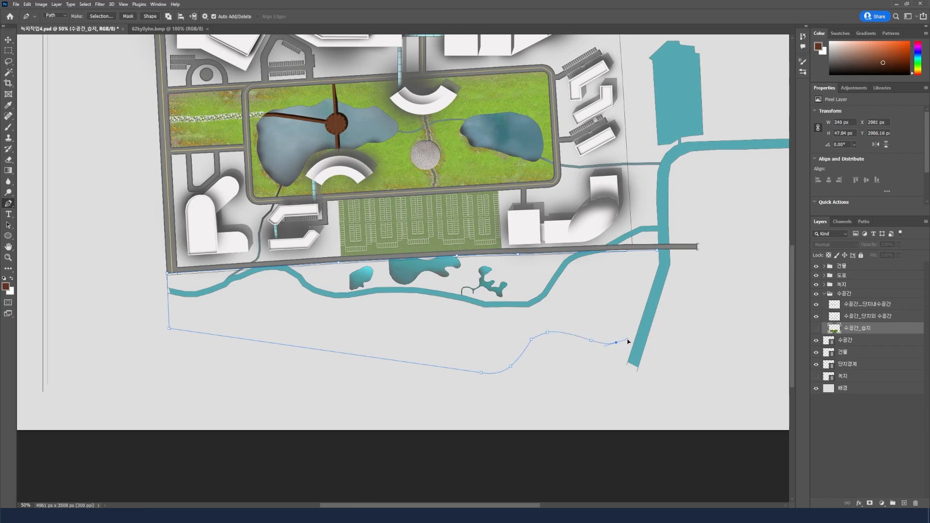
click(636, 333)
click(657, 263)
click(657, 250)
- Convert the wetland boundary path into a new anti-aliased selection with a 0 pixel feather radius
right_click(530, 346)
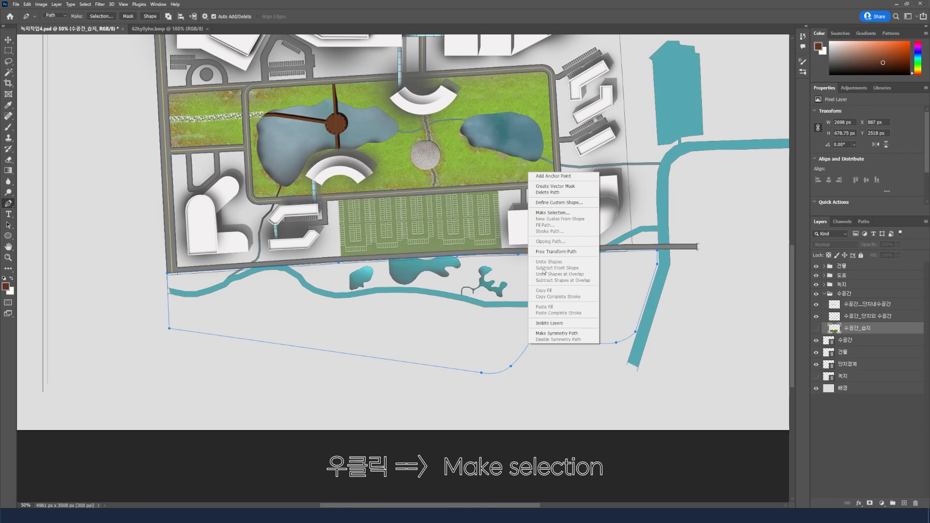
click(557, 213)
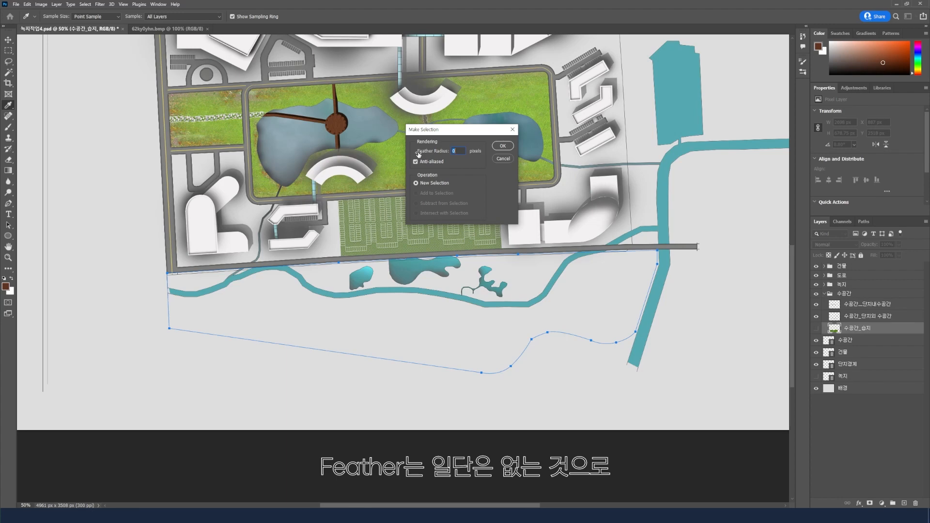
click(458, 160)
click(503, 147)
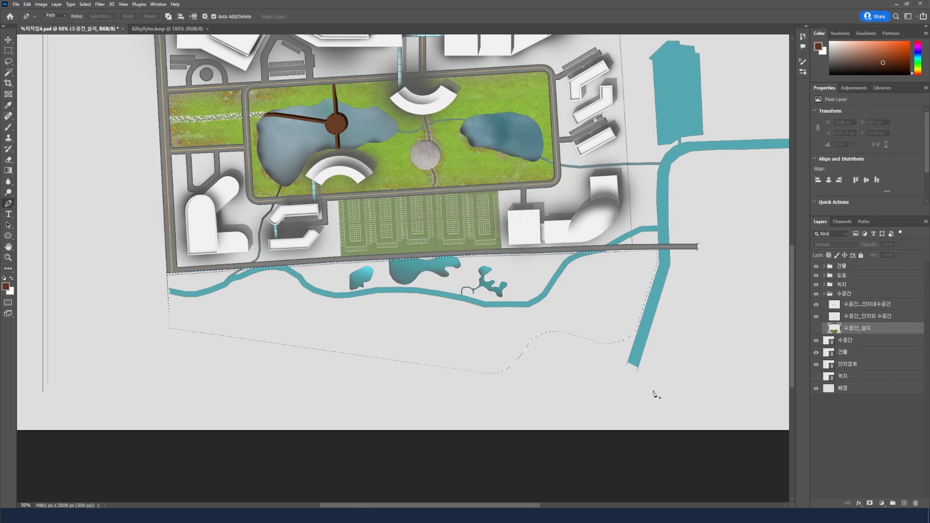
click(816, 329)
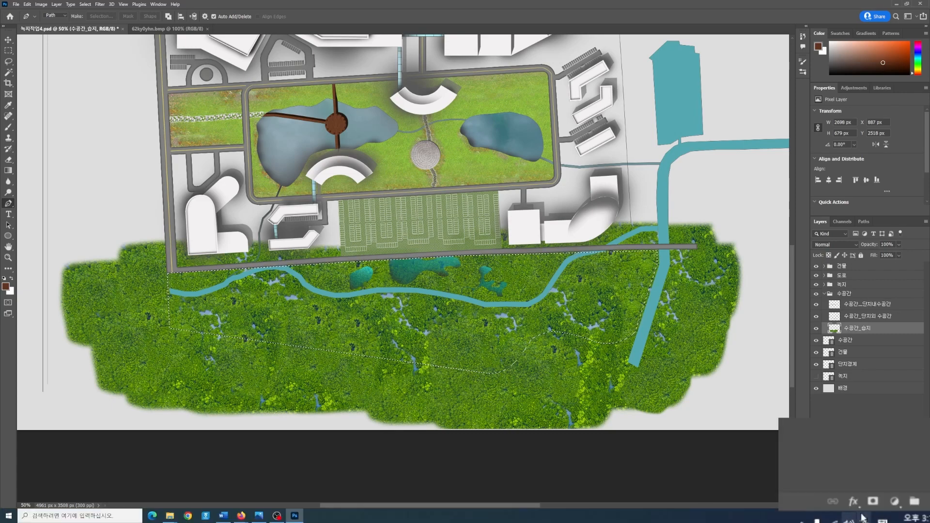
click(870, 504)
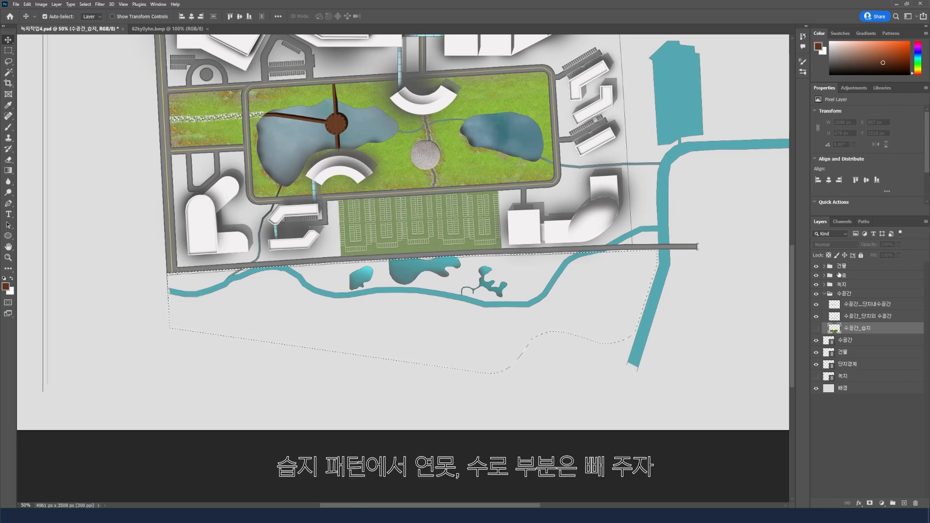
- Hide the 건물, 도로 and 녹지 groups and the water layers, and subtract the stream and ponds from the selection with the Magic Wand
drag(816, 266, 816, 316)
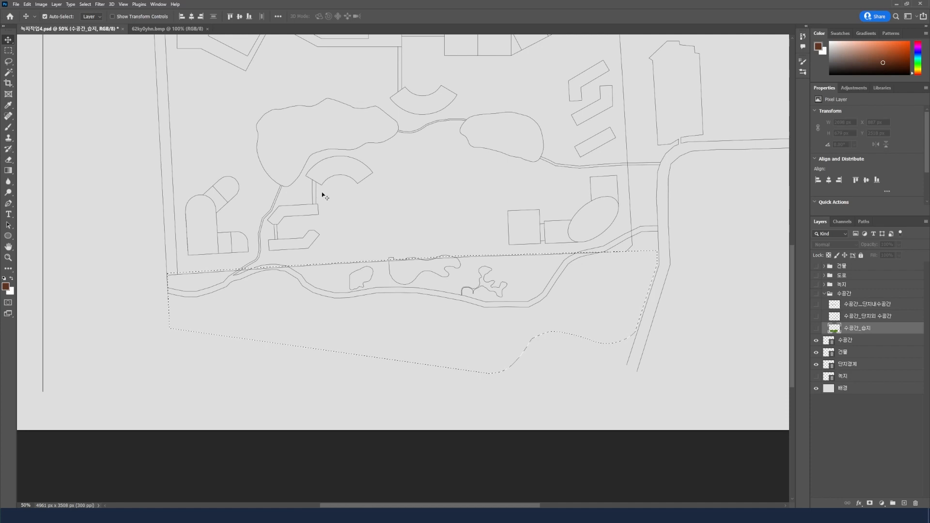
click(8, 72)
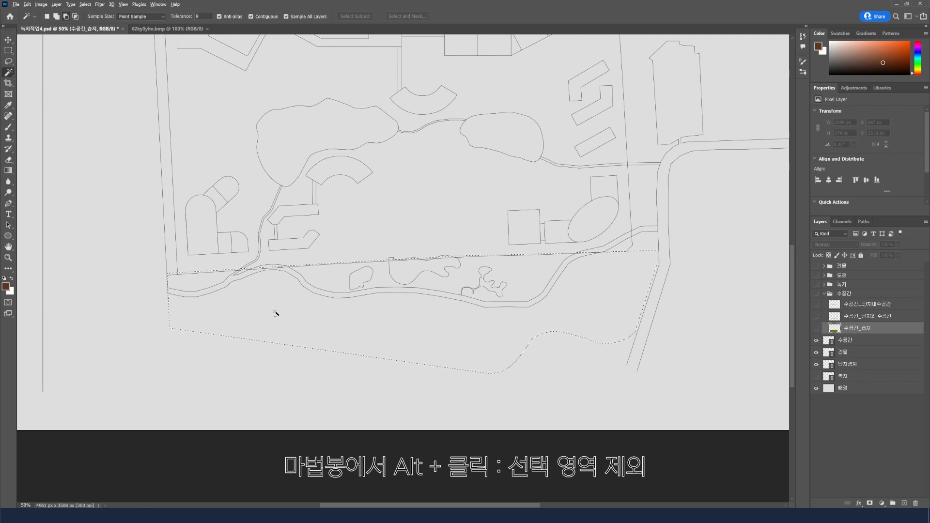
alt+click(224, 290)
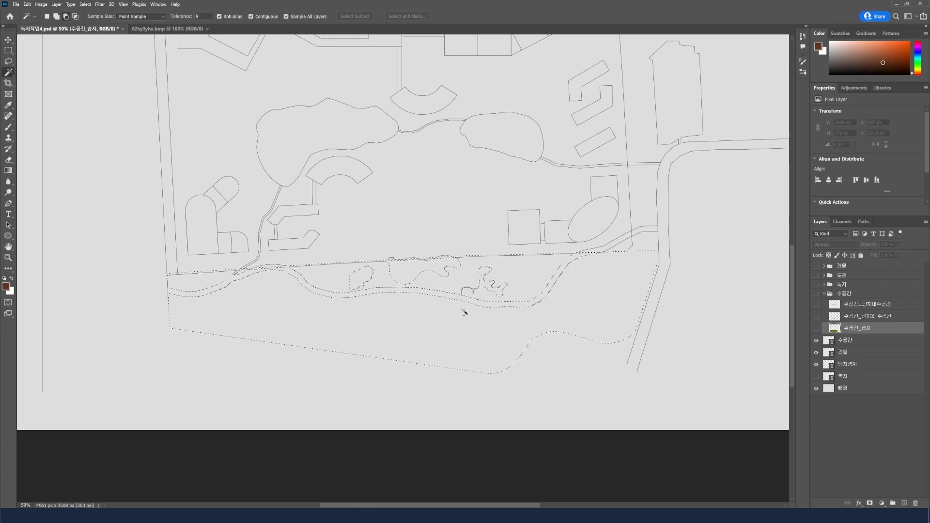
- Show the 수공간_습지 layer, mask it with the selection, and check the masked edges along the stream
click(816, 328)
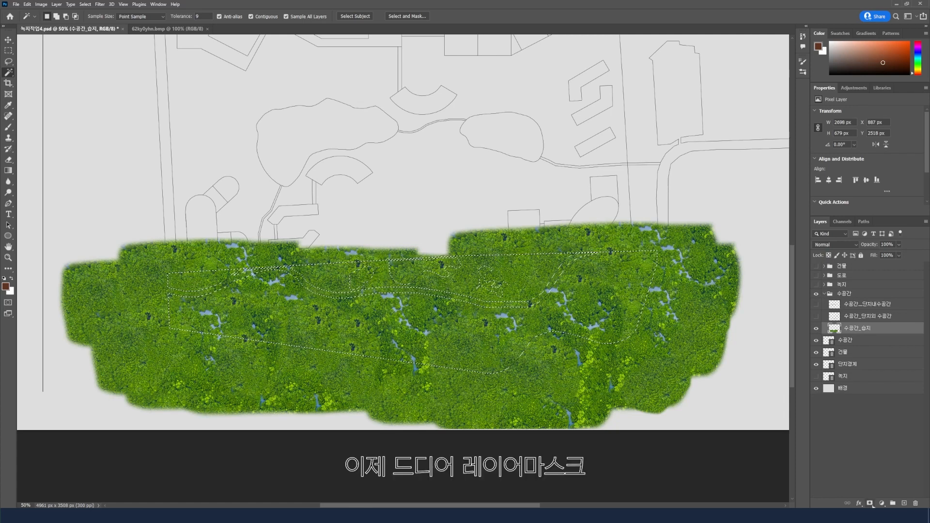
click(870, 503)
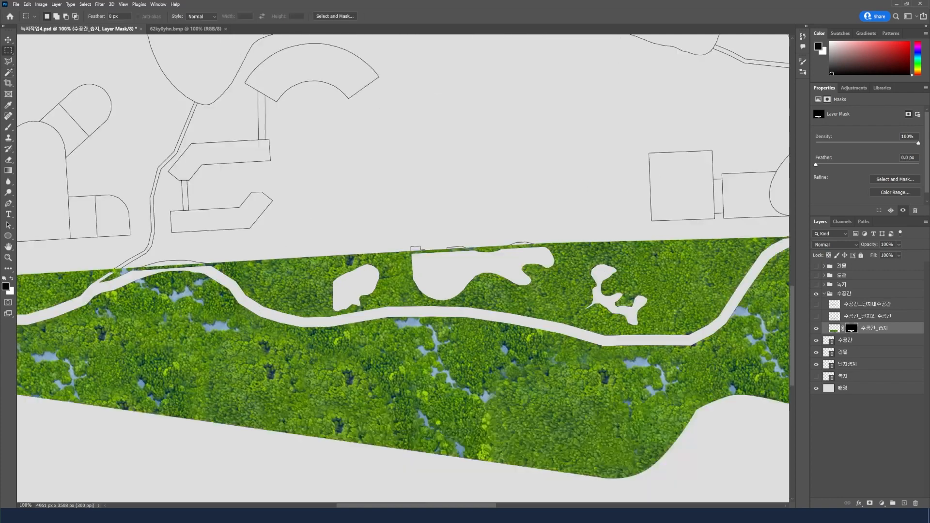
scroll(403, 269, left, 3)
scroll(403, 269, right, 4)
scroll(279, 275, left, 5)
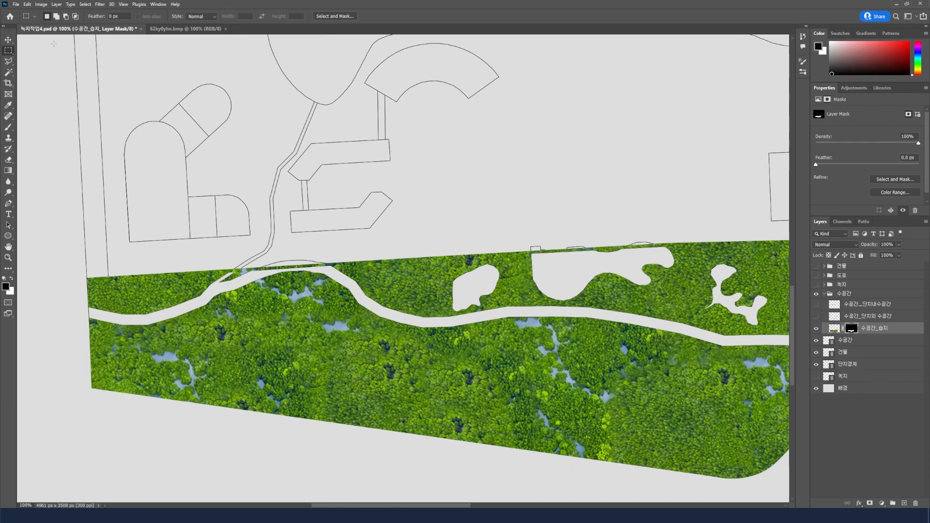
- Delete the leftover wetland texture in the stream's west bend from the layer's pixels, using a polygonal selection
click(834, 328)
key(l)
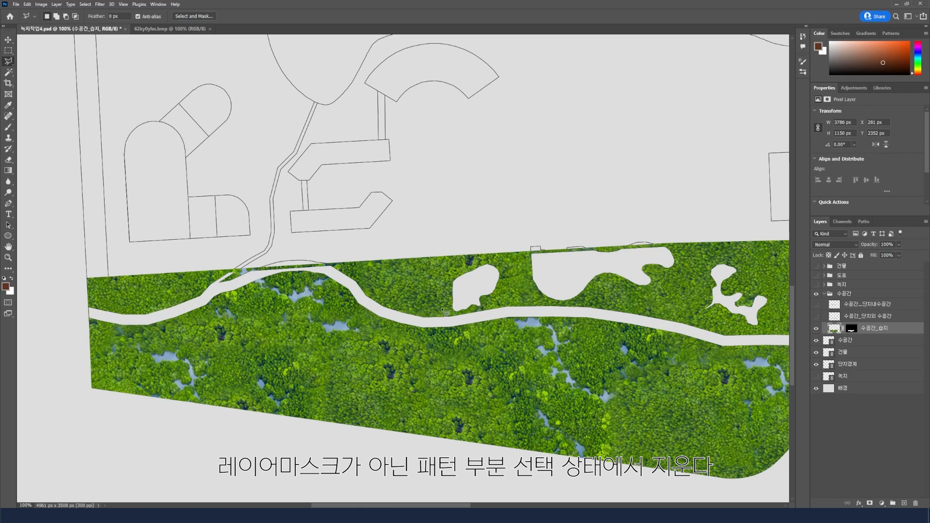
click(252, 271)
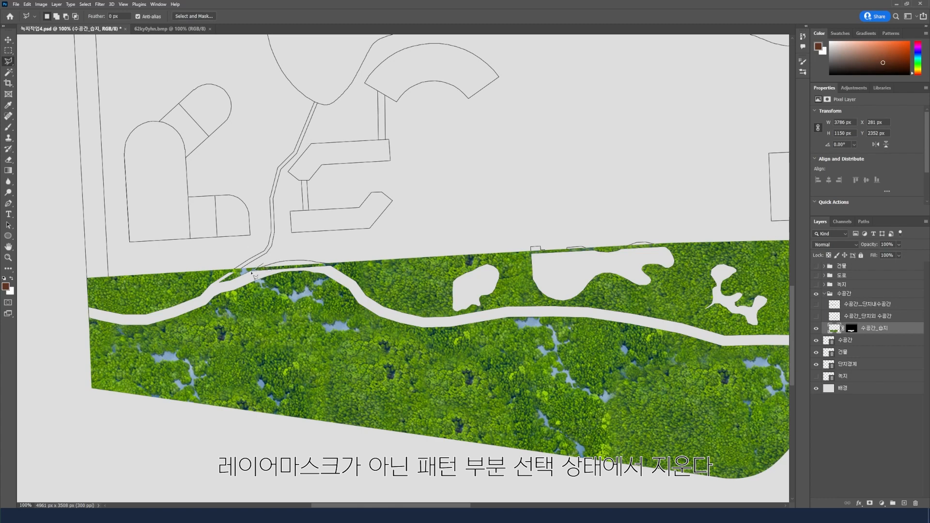
click(332, 267)
double_click(321, 261)
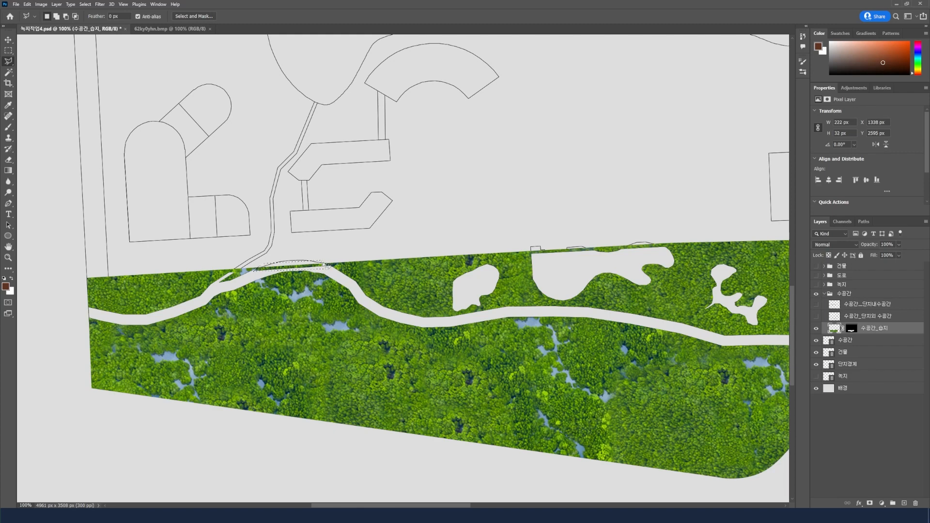
key(Delete)
key(ctrl+d)
- Delete the leftover wetland texture along the large pond's upper edge and where the stream meets the road in the east
click(531, 254)
click(667, 252)
click(653, 241)
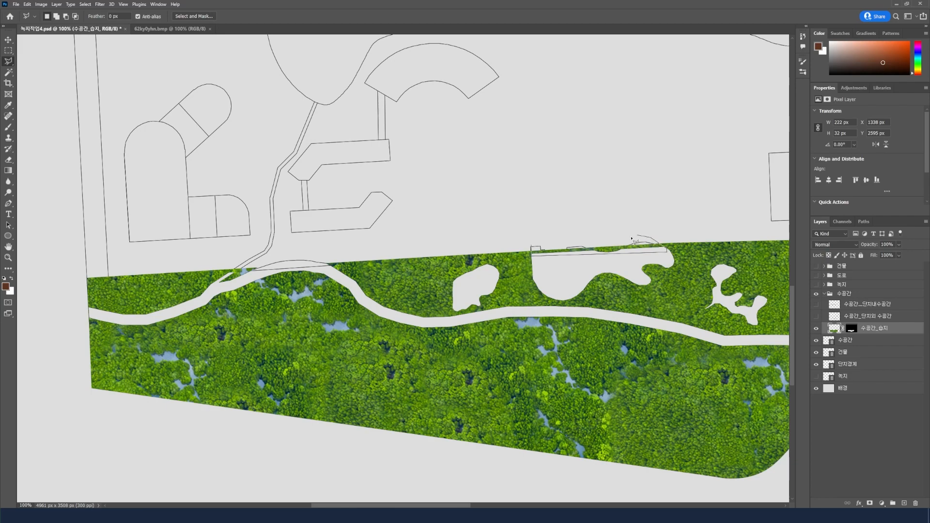
double_click(622, 237)
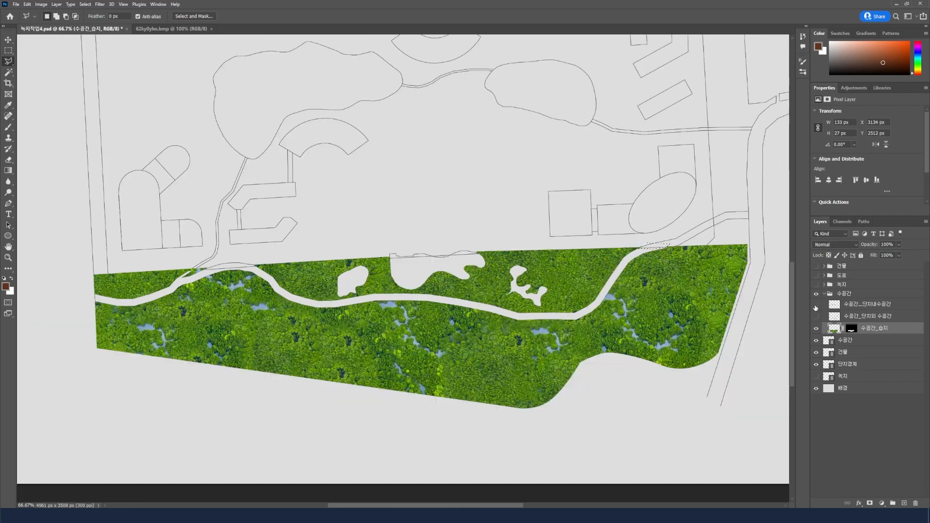
- Show both water layers and the 건물, 도로 and 녹지 groups again, and view the whole site plan
click(816, 304)
click(816, 316)
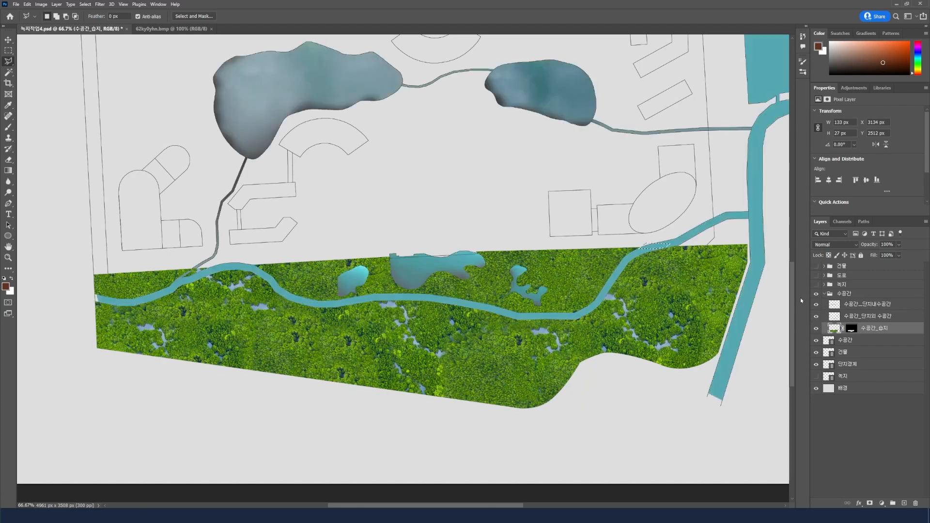
drag(816, 266, 815, 285)
scroll(699, 318, up, 3)
key(ctrl+minus)
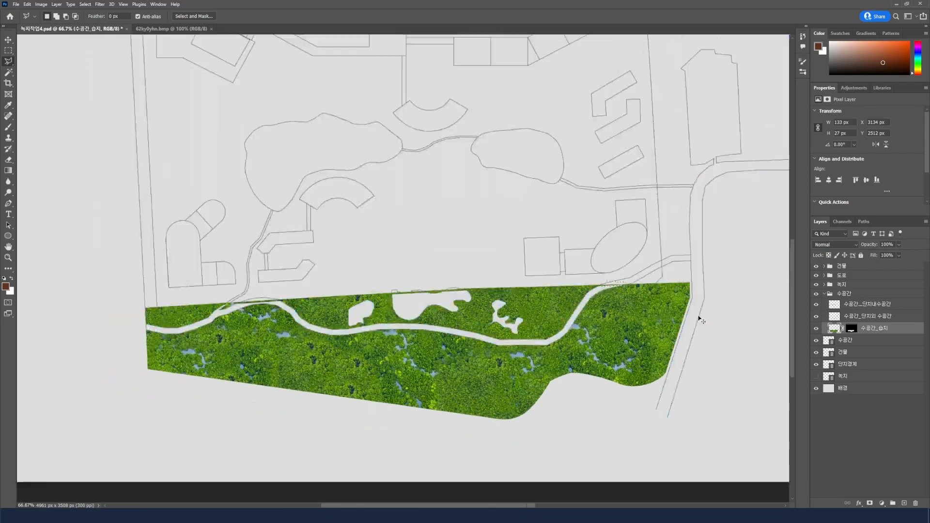
scroll(511, 379, up, 3)
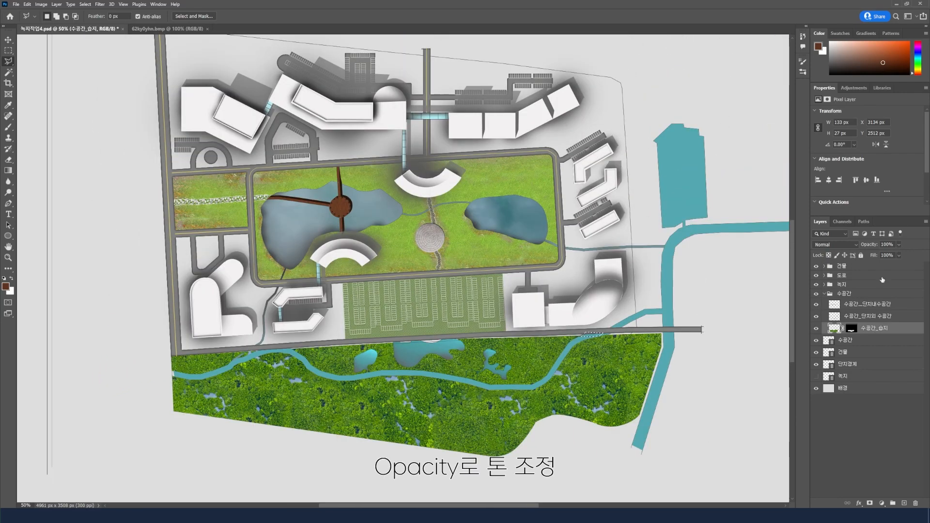
- Set the opacity of the 수공간_습지 layer to 80% and clear the selection
click(897, 256)
drag(899, 255, 892, 256)
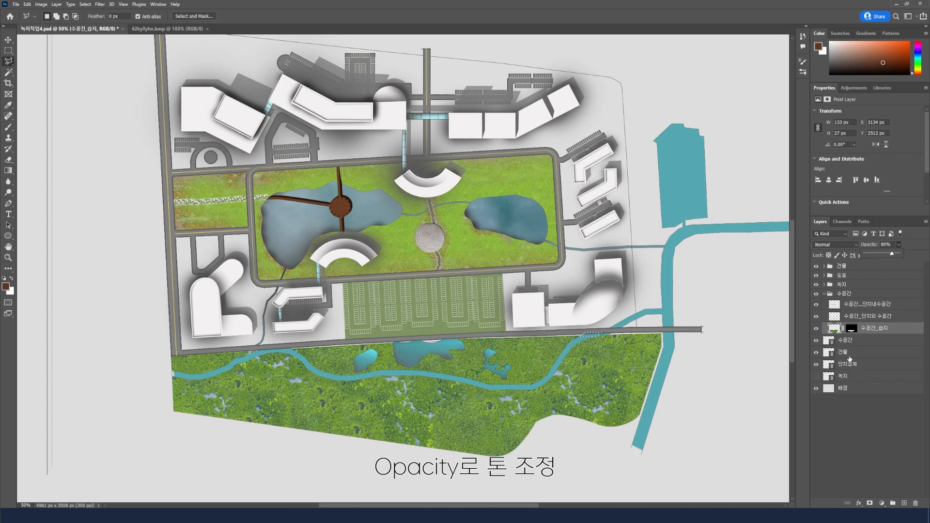
key(m)
key(ctrl+d)
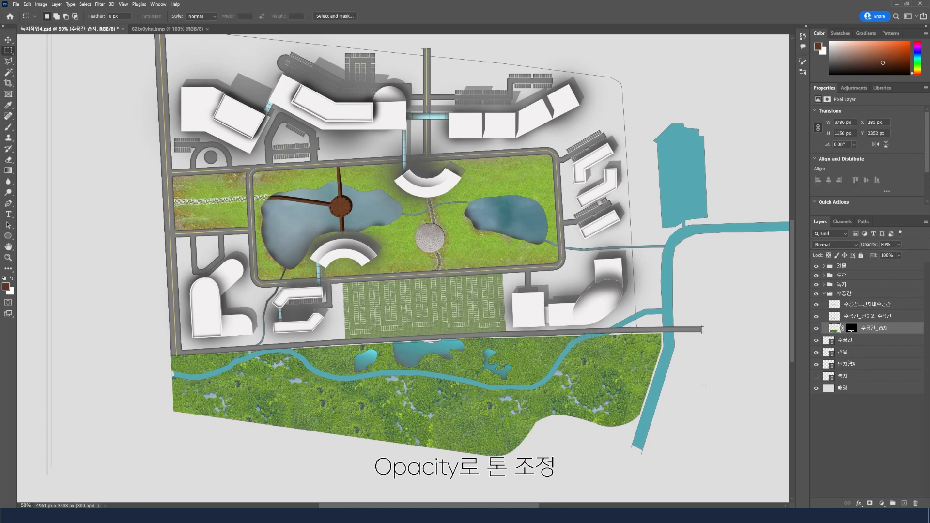
scroll(315, 368, down, 1)
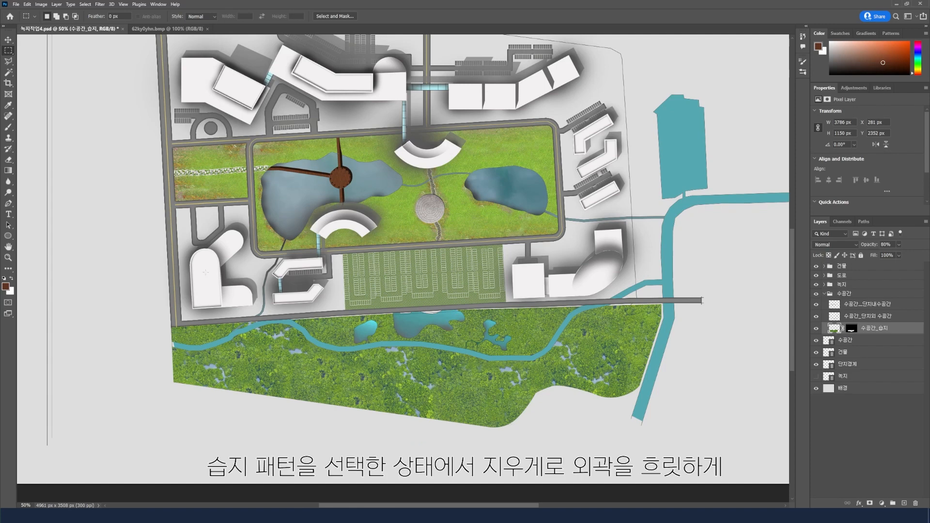
- Set up the Eraser with a size of 219 px and an opacity of 75%
key(e)
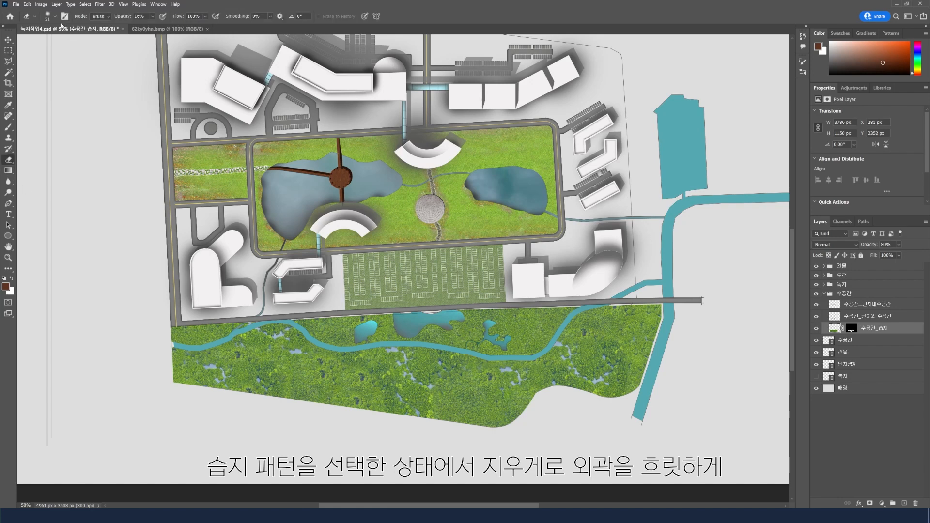
click(56, 18)
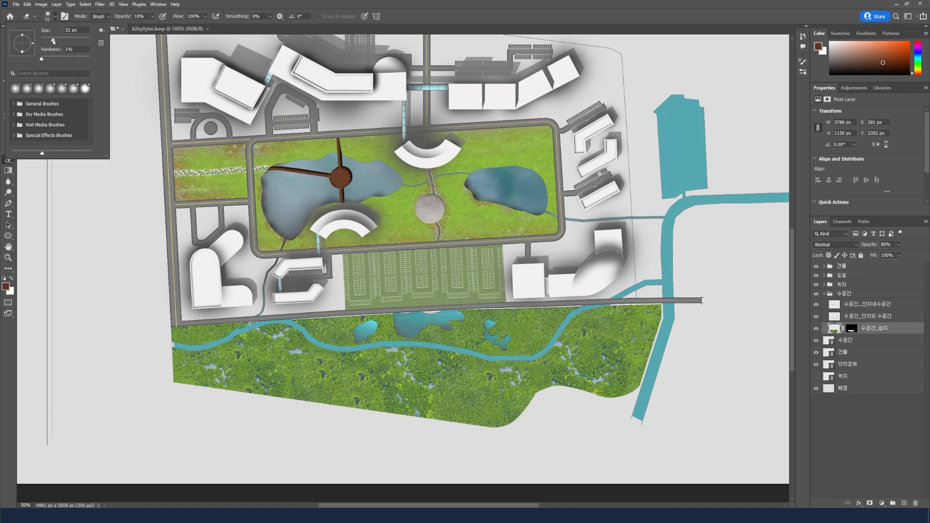
drag(53, 40, 78, 44)
key(Return)
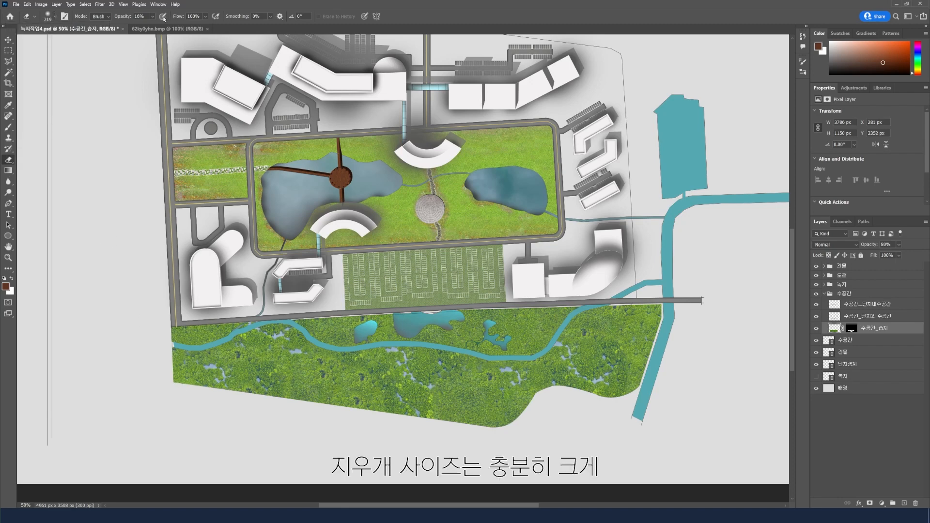
click(153, 17)
drag(151, 27, 158, 27)
key(Return)
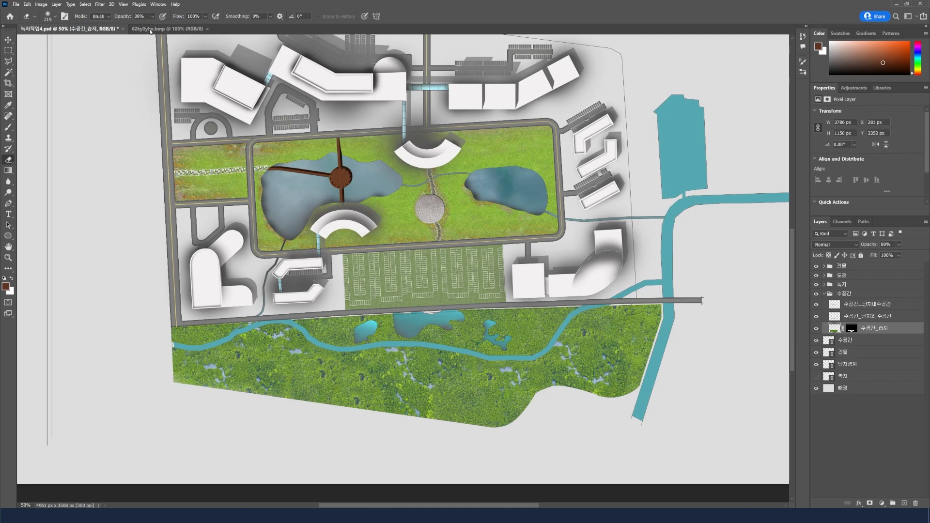
drag(150, 25, 163, 29)
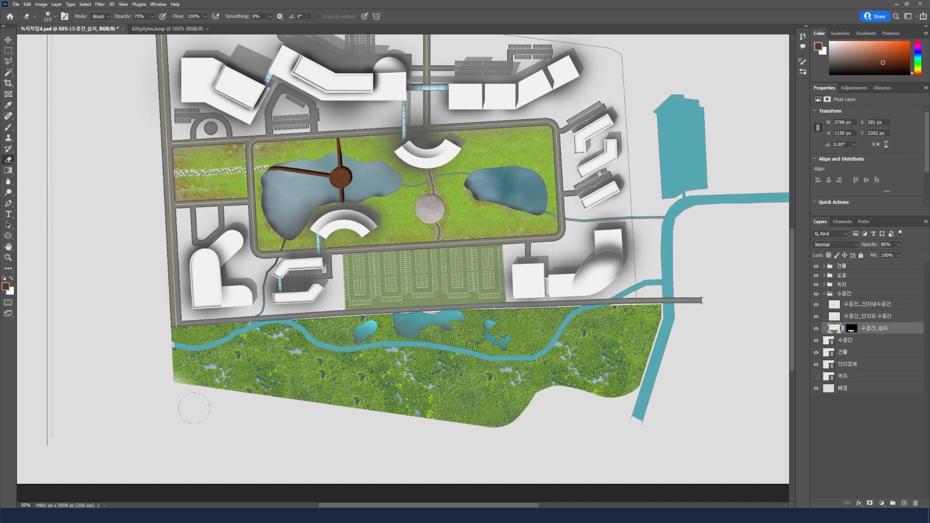
- Enlarge the eraser to 294 px and fade the wetland texture's outer edge along the south side of the plan
click(51, 16)
drag(42, 59, 44, 60)
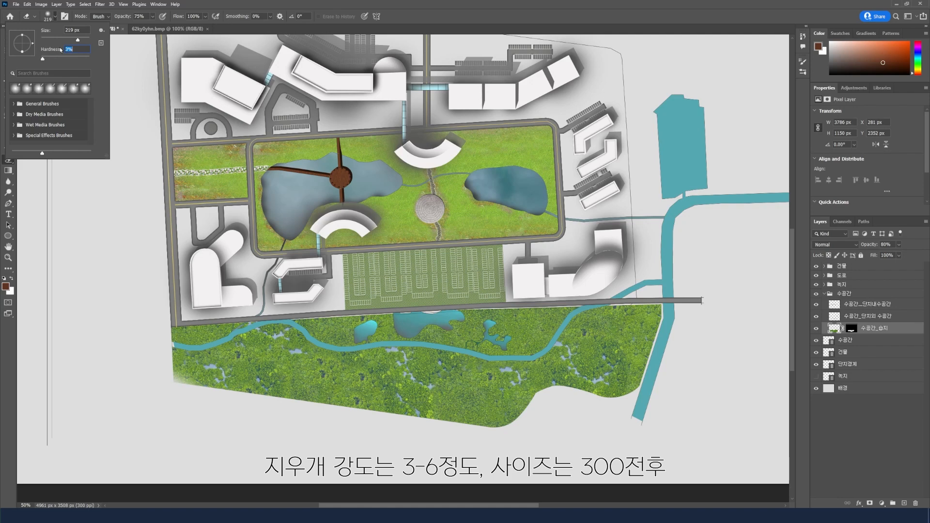
drag(77, 40, 45, 60)
mouse_move(157, 395)
mouse_down()
mouse_move(509, 442)
mouse_move(552, 439)
mouse_move(522, 432)
mouse_move(551, 426)
mouse_move(542, 419)
mouse_move(557, 409)
mouse_move(616, 415)
mouse_move(672, 387)
mouse_move(659, 397)
mouse_move(667, 381)
mouse_move(628, 414)
mouse_move(502, 436)
mouse_up()
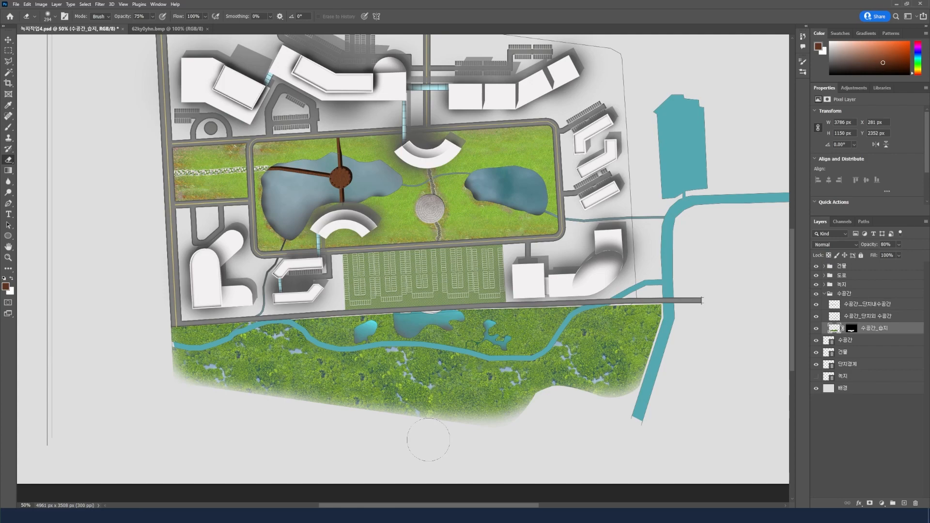
key(ctrl+minus)
key(m)
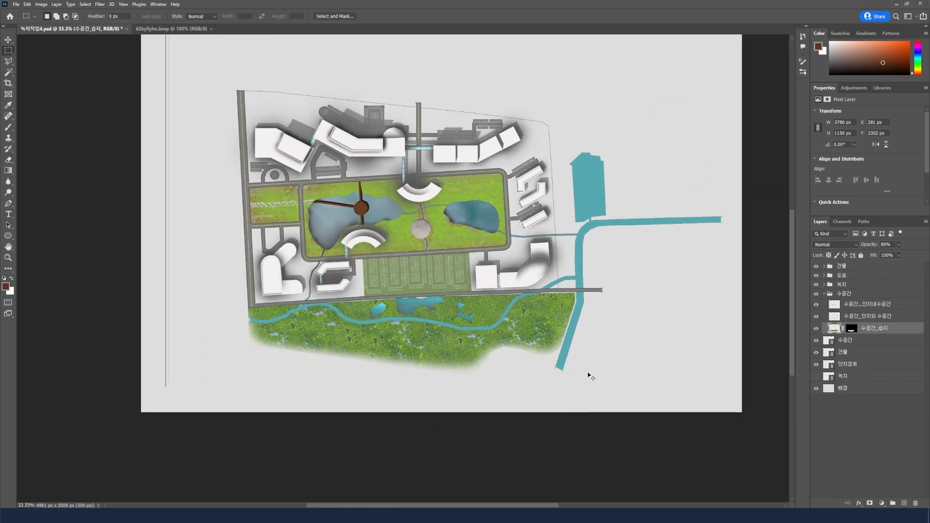
key(ctrl+plus)
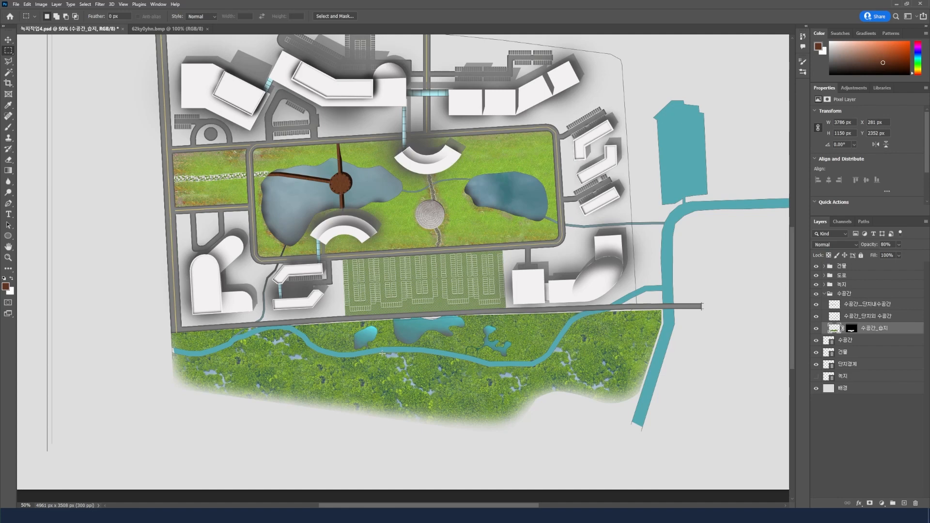
- Hide both water layers and the 건물, 도로, 녹지 and 수공간 groups, keeping the 수공간 linework layer shown
click(816, 340)
click(866, 426)
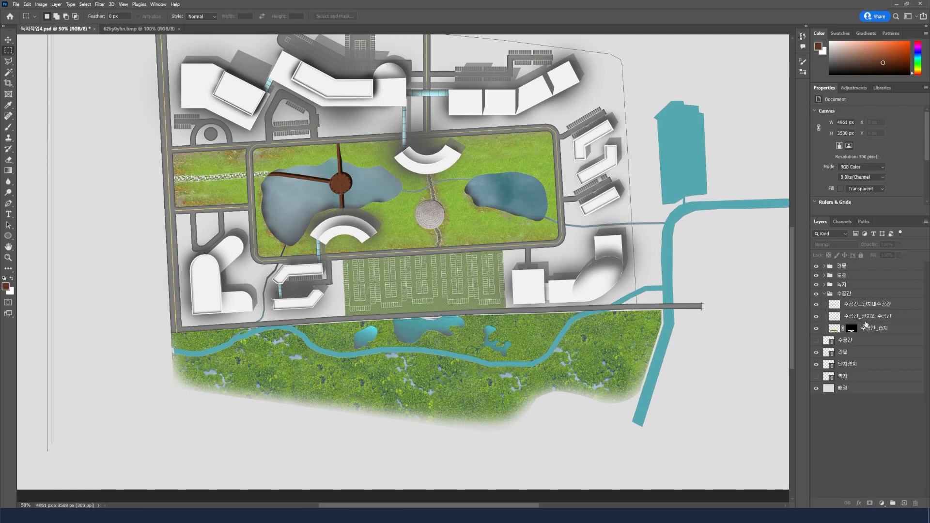
click(818, 316)
click(820, 317)
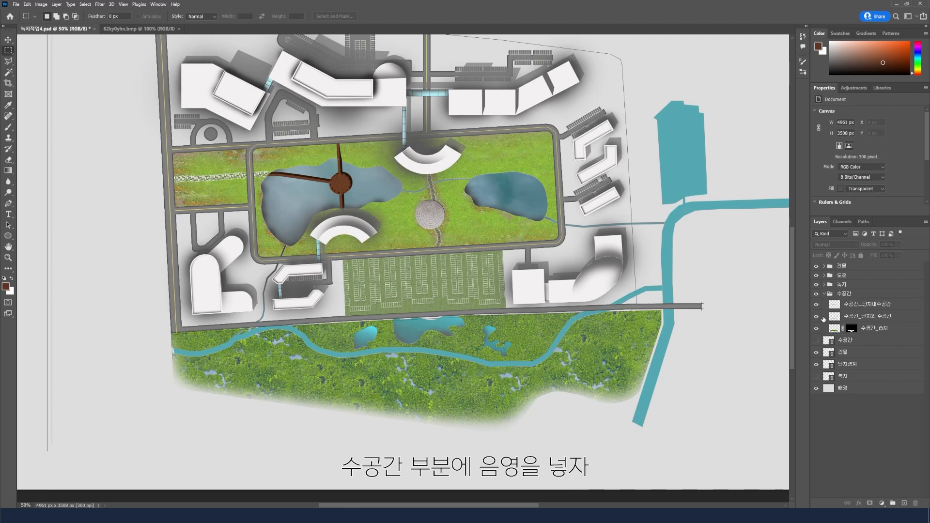
click(817, 316)
click(817, 304)
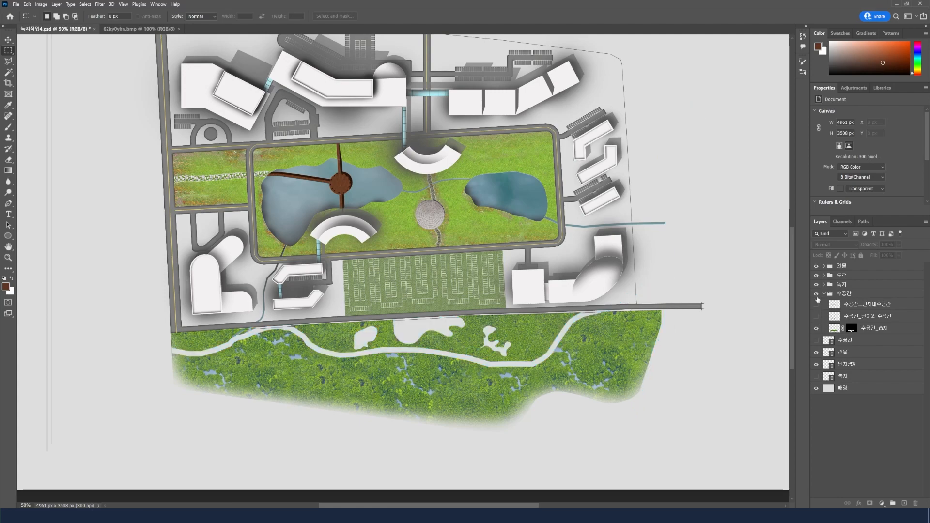
drag(816, 293, 816, 265)
click(816, 340)
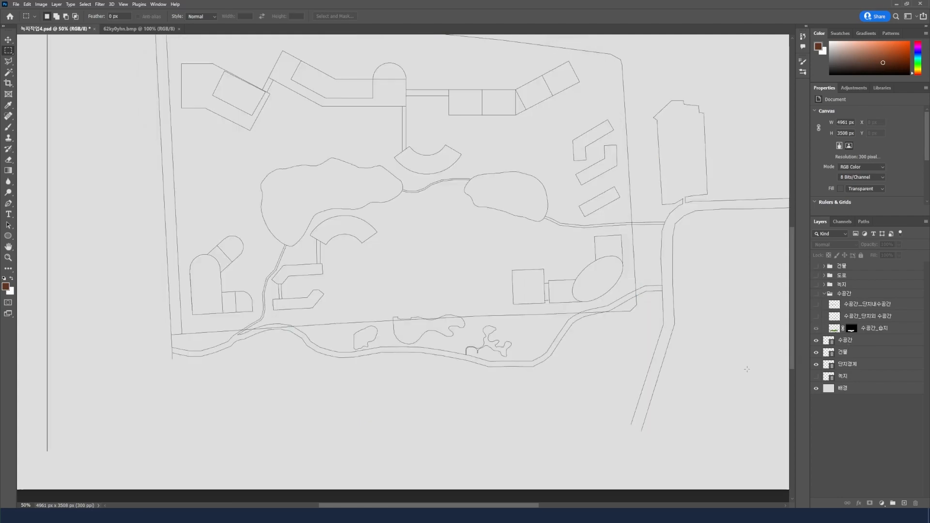
- Select the off-site stream's outline with the Magic Wand, and make the 수공간_단지외 수공간 layer active and visible
key(ctrl+plus)
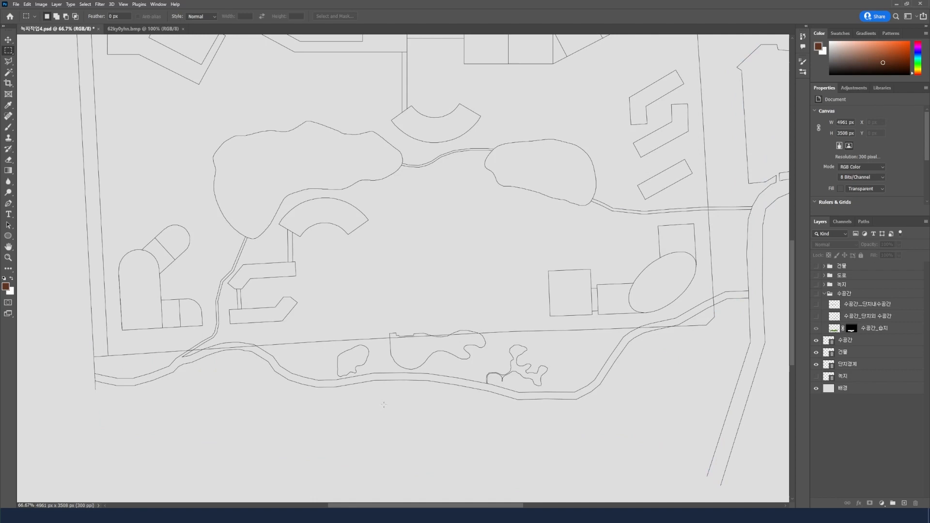
scroll(200, 363, down, 1)
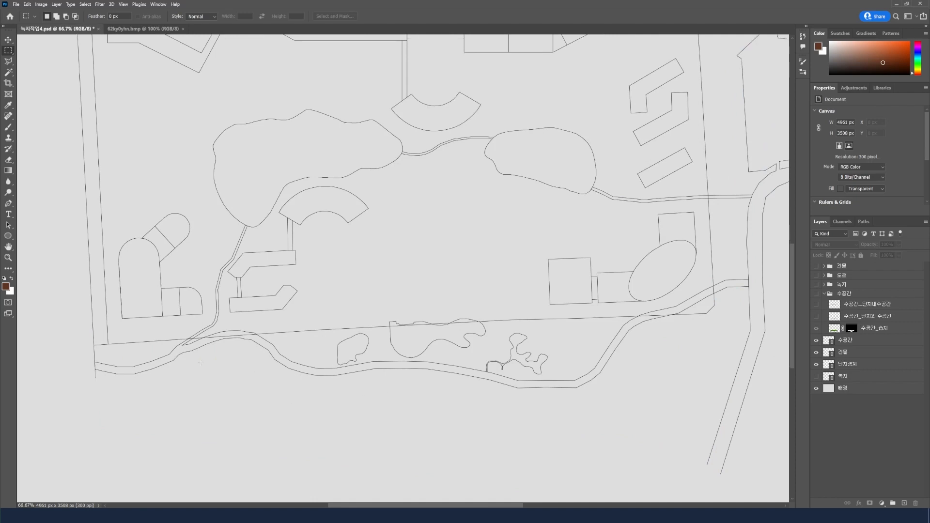
click(8, 72)
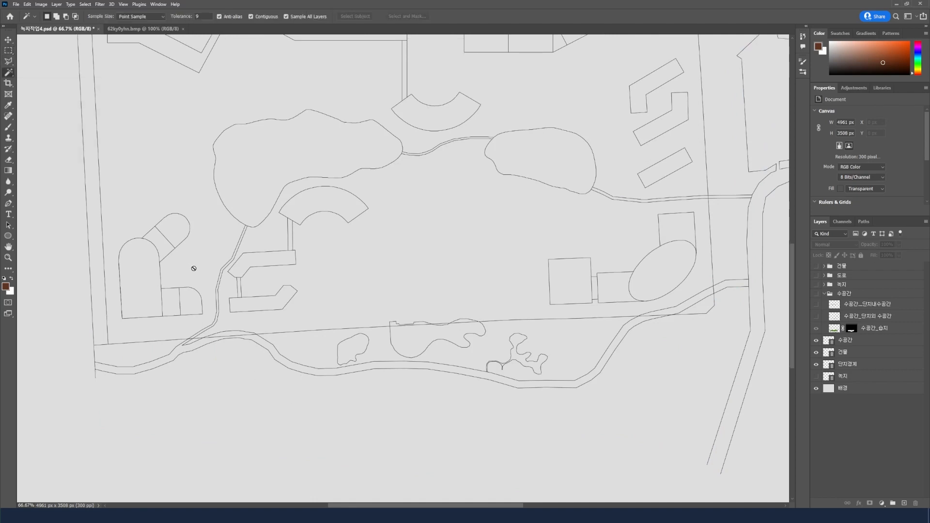
click(270, 349)
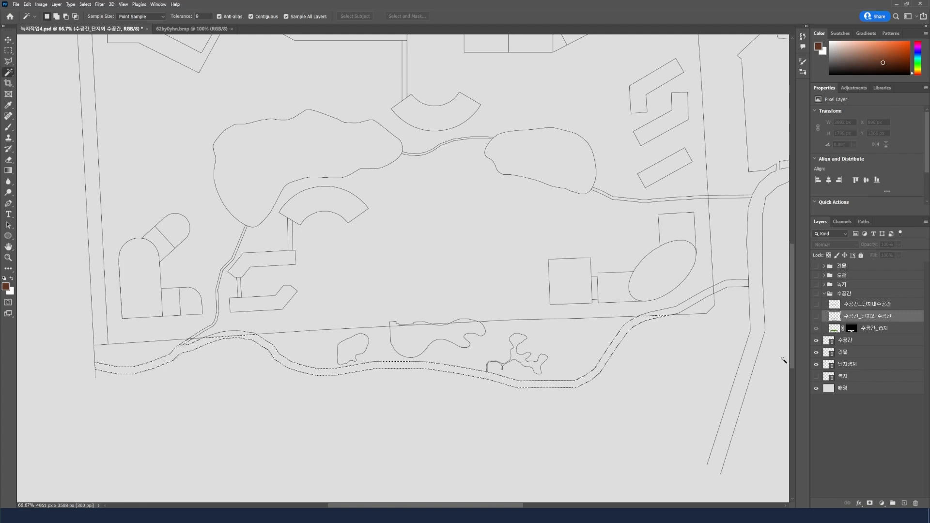
click(816, 315)
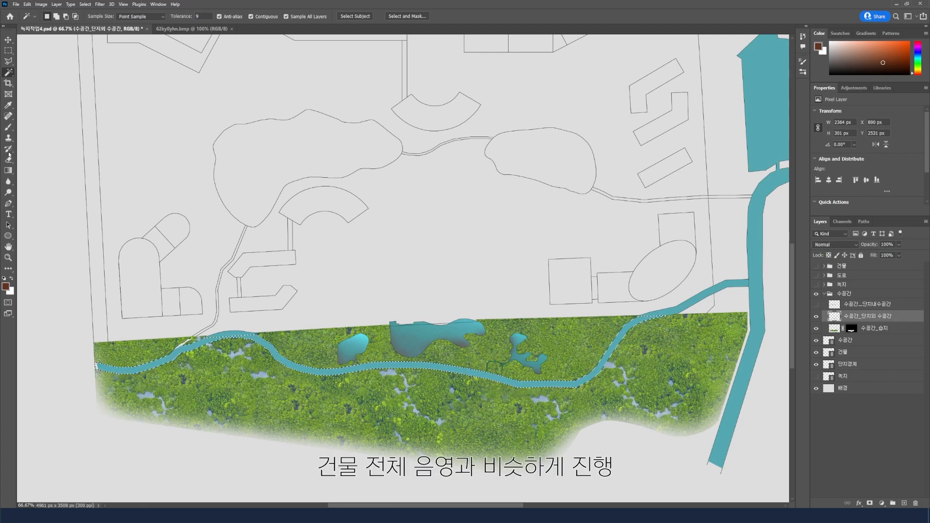
- Set up the Brush with a size of 162 px, a hardness of 8% and an opacity of 91%
click(9, 128)
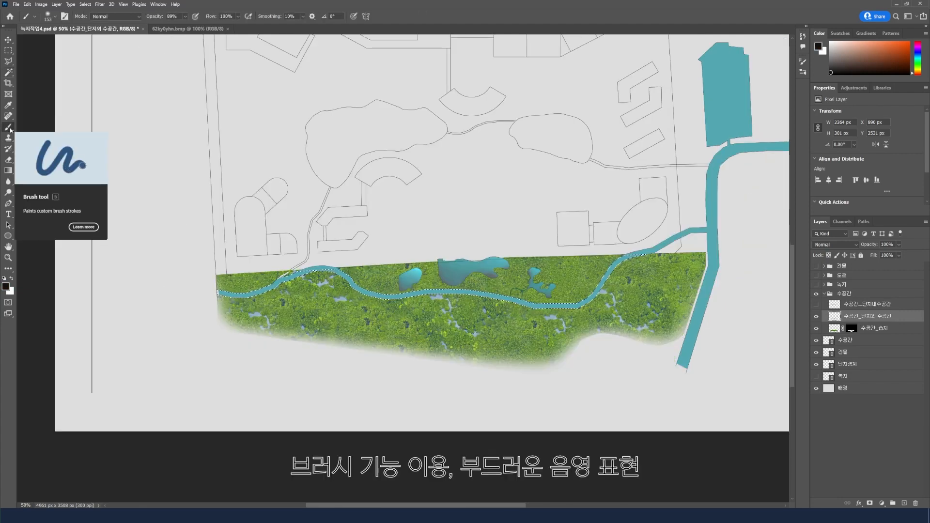
click(56, 17)
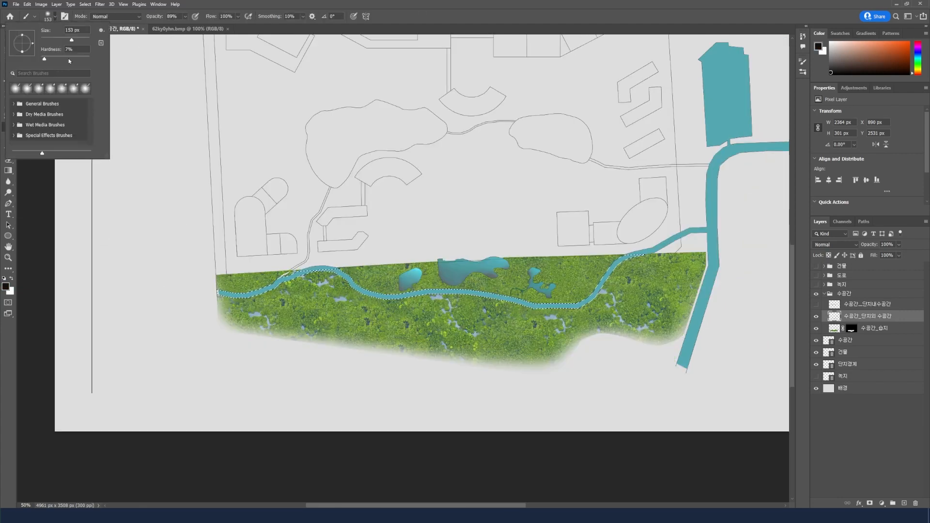
drag(72, 42, 45, 59)
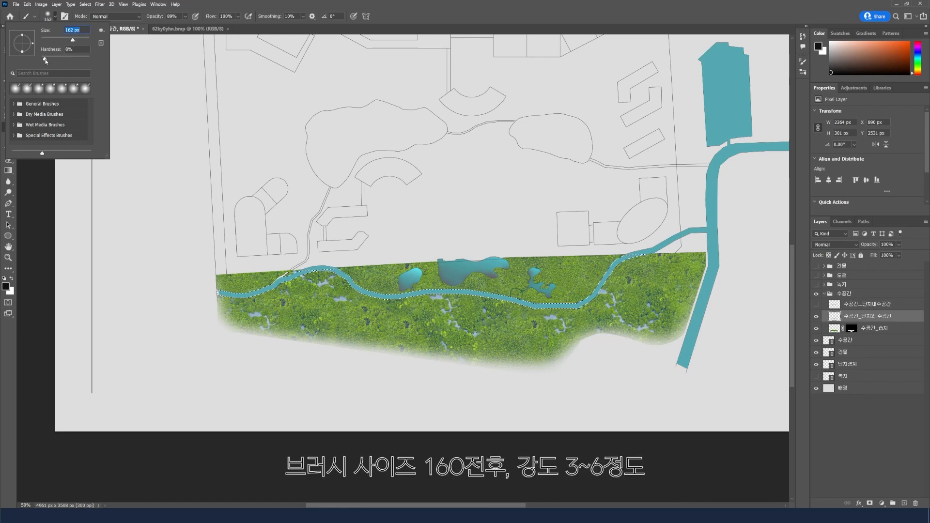
click(185, 17)
drag(185, 27, 186, 27)
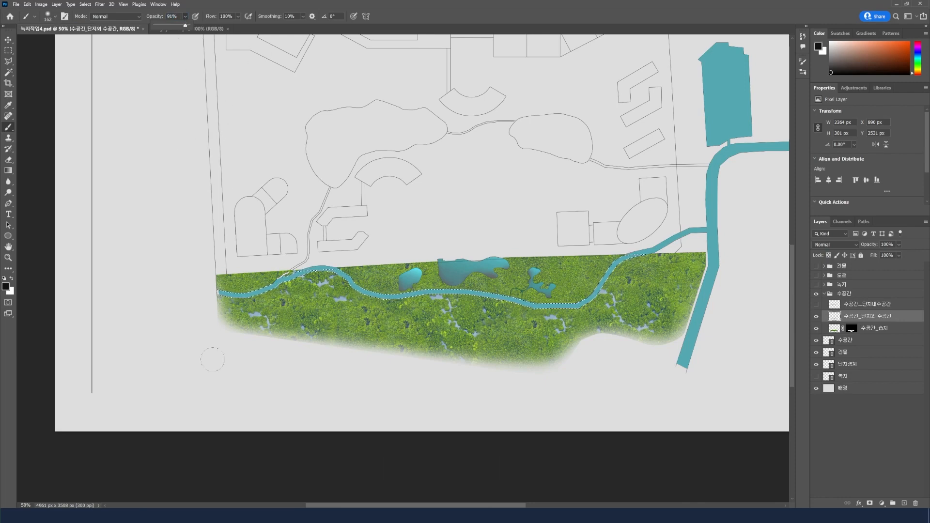
click(207, 353)
- Set the brush smoothing to 0%
click(303, 16)
drag(301, 26, 299, 25)
click(338, 290)
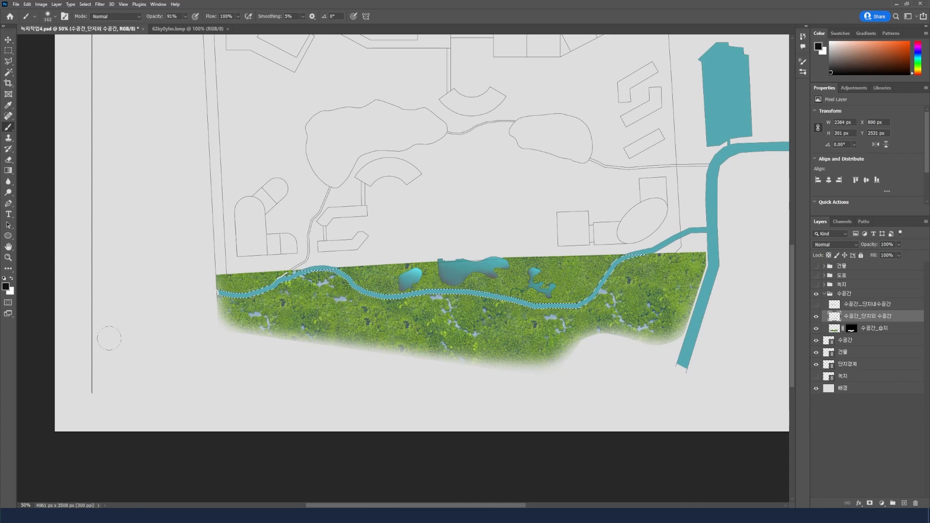
click(303, 17)
drag(306, 26, 304, 25)
click(273, 21)
- Undo the stream's first shading strokes and repaint the shadow along its lower bank in black at 100% brush opacity
key(ctrl+plus)
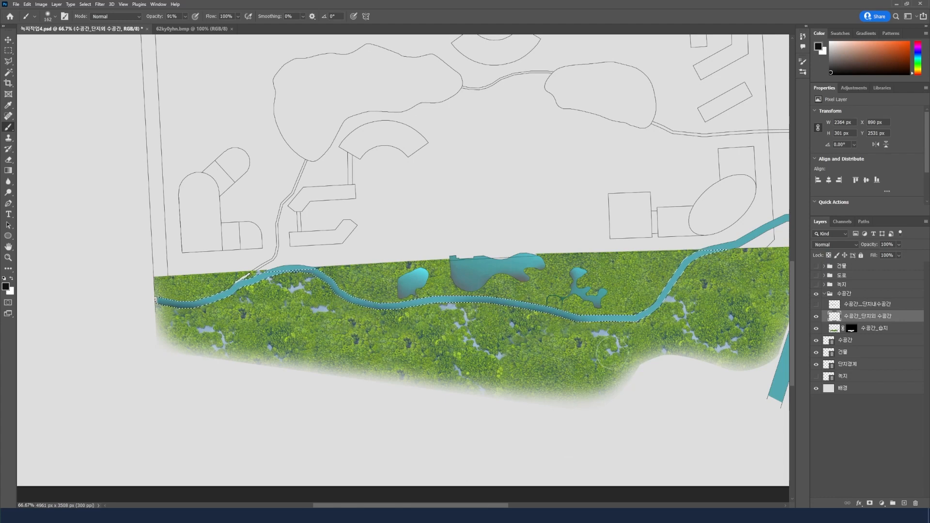
key(ctrl+z)
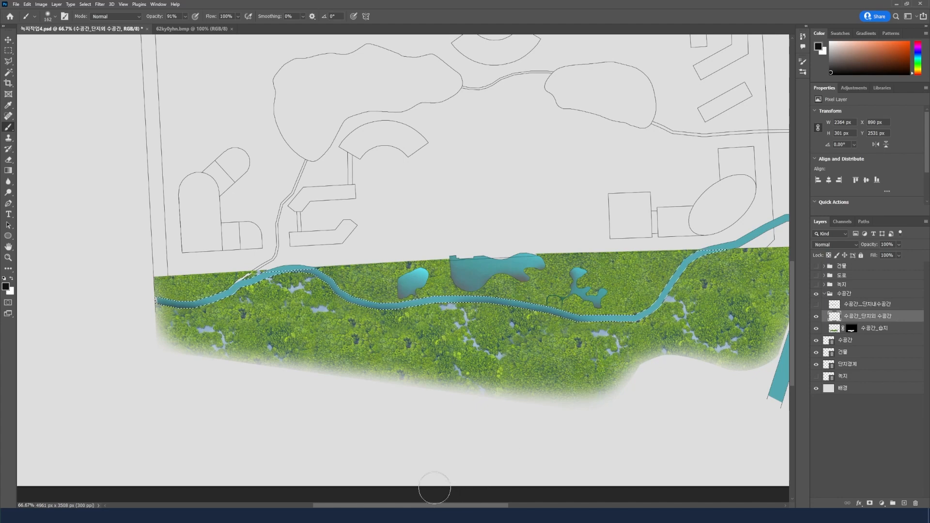
click(6, 286)
click(437, 214)
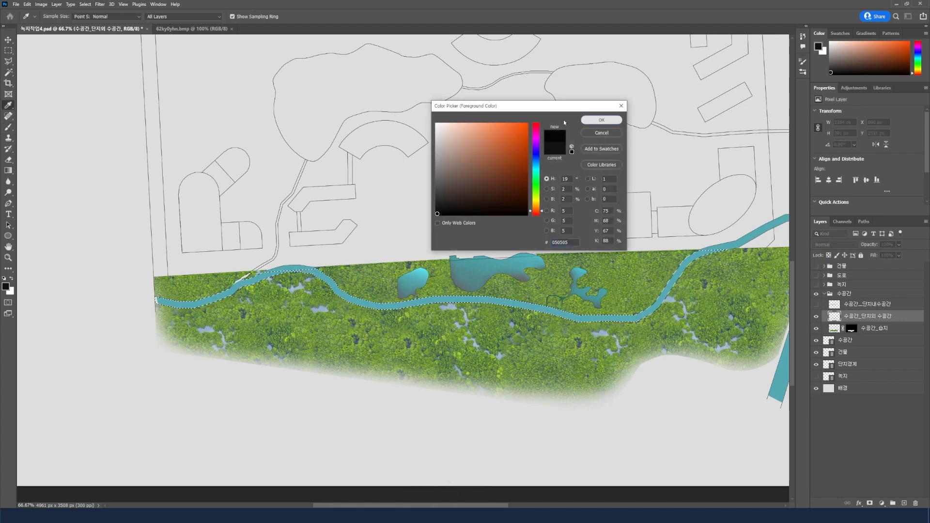
click(601, 120)
click(185, 16)
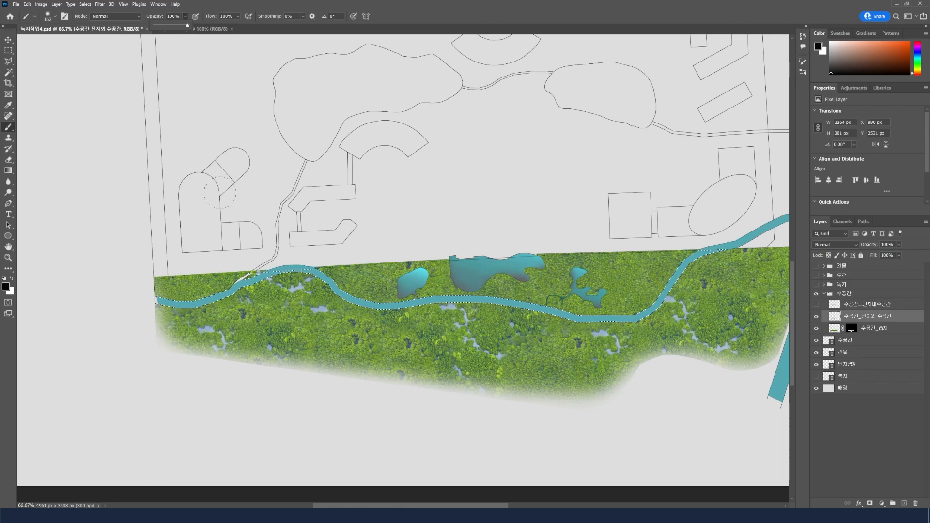
drag(161, 320, 170, 324)
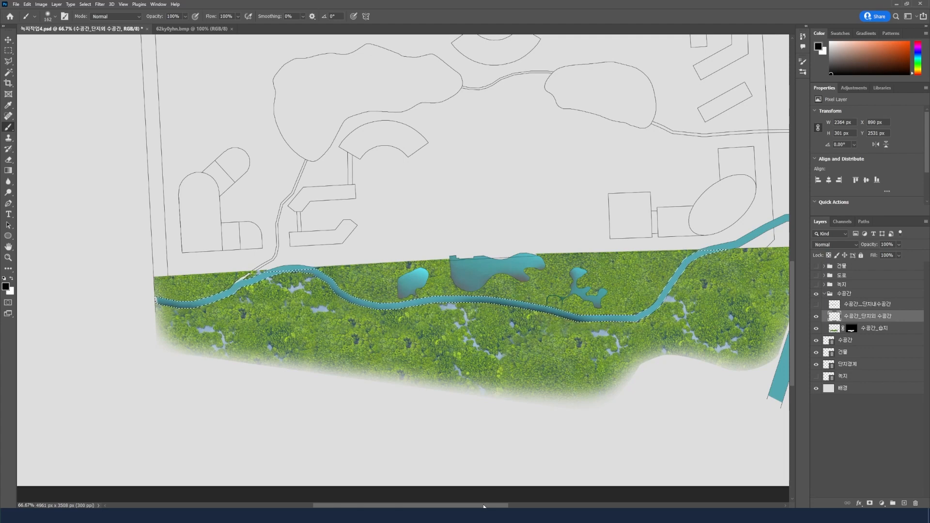
scroll(451, 334, right, 3)
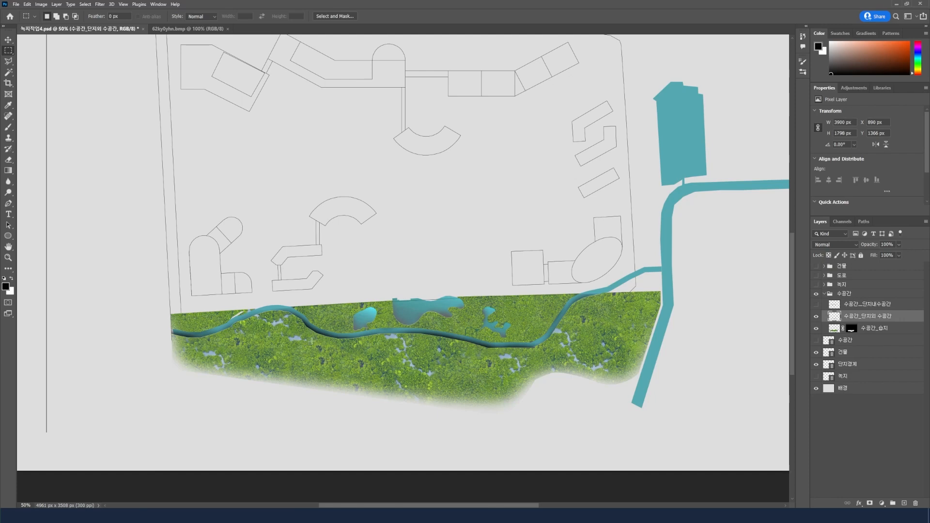
- Select the off-site ponds from the 수공간 linework with the Magic Wand, keeping 수공간_습지 hidden and 수공간_단지외 수공간 shown
click(816, 328)
click(816, 316)
click(816, 340)
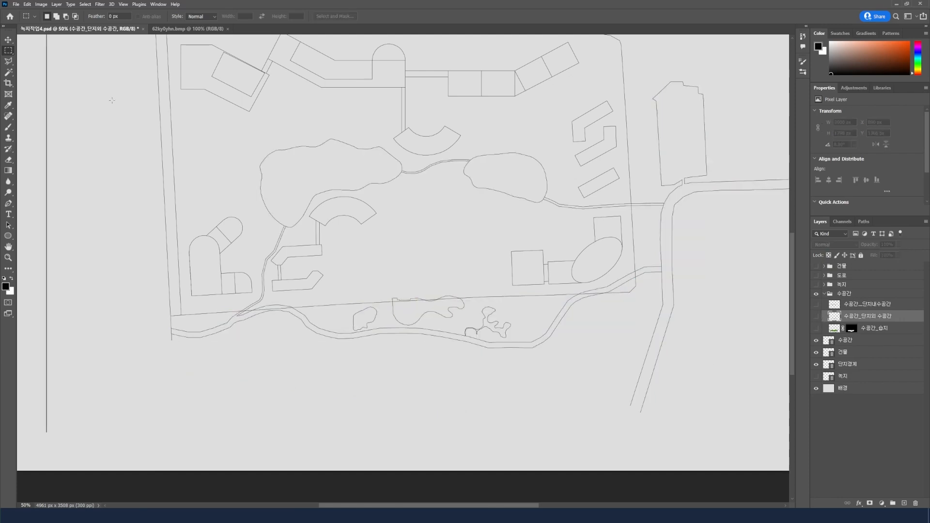
click(8, 72)
click(374, 321)
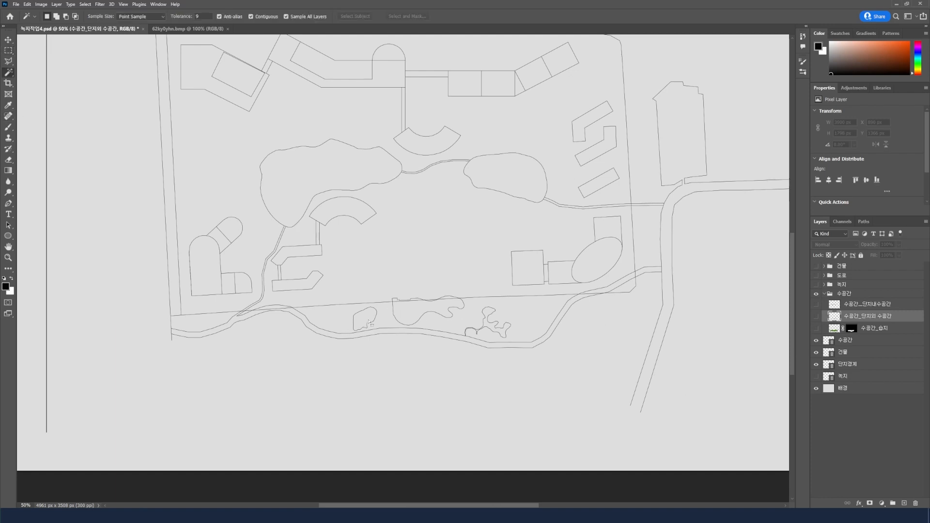
shift+click(408, 315)
click(816, 316)
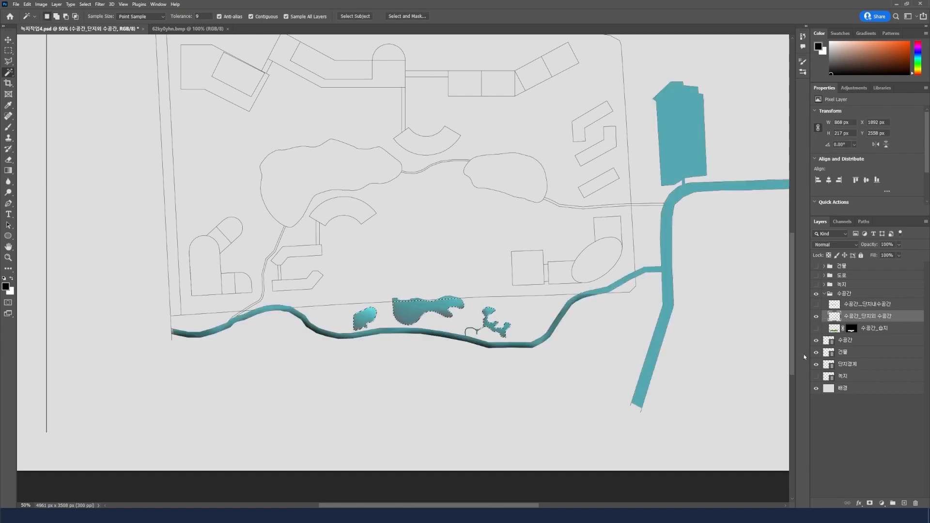
- Shade the lower edges of the selected off-site ponds with a soft black brush at 100% opacity
key(ctrl+plus)
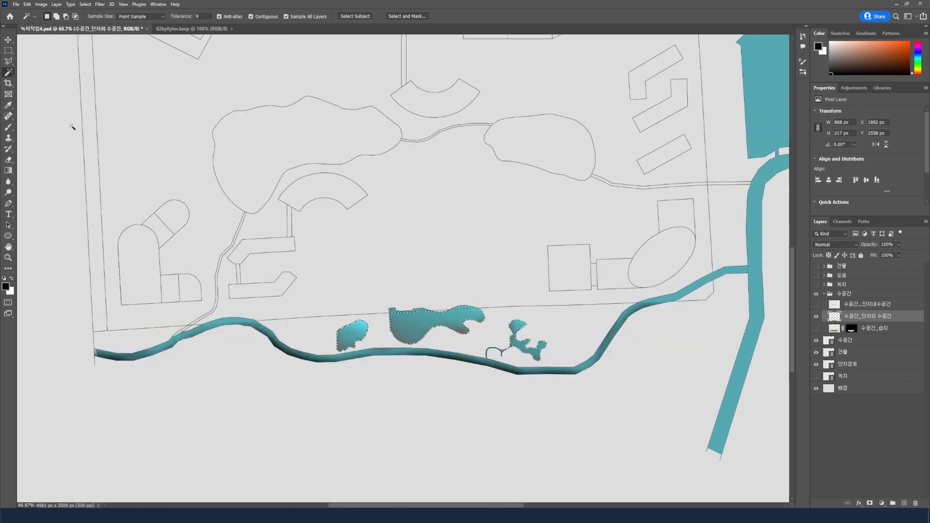
click(9, 128)
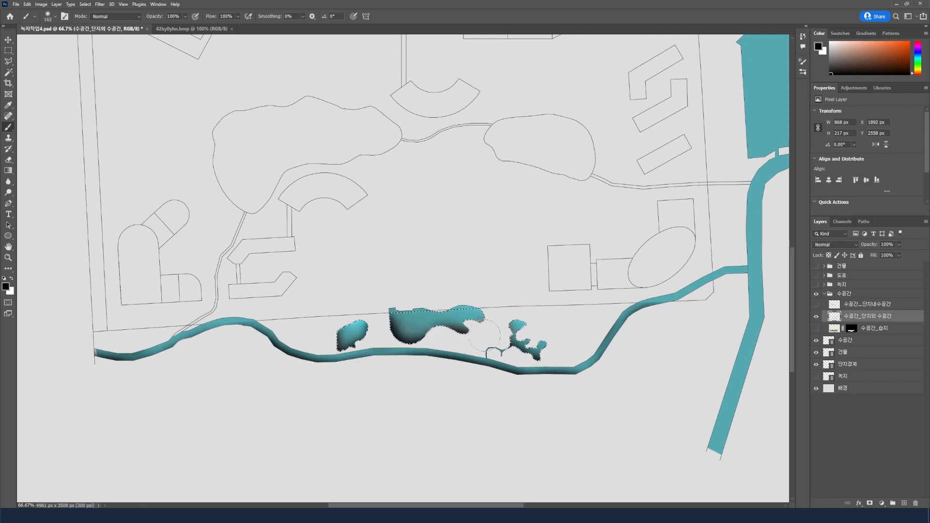
click(55, 16)
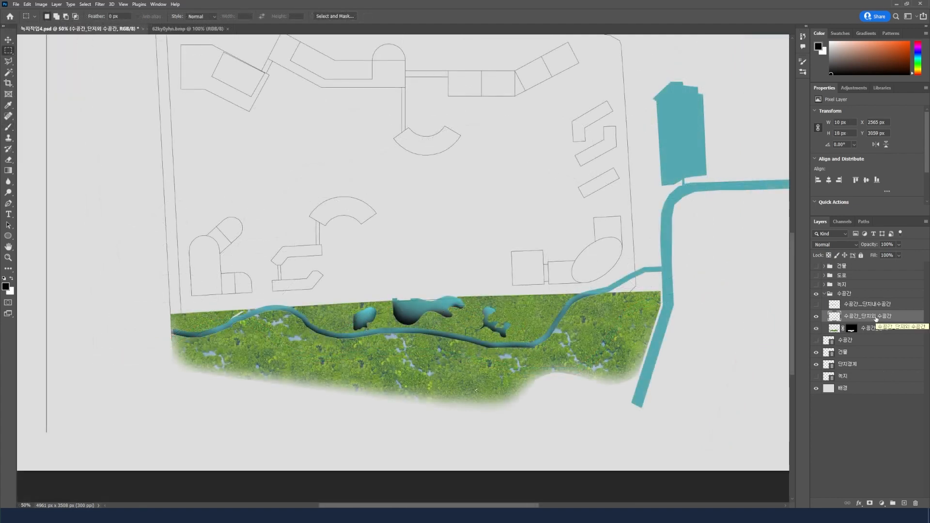
- Show the 건물, 도로 and 녹지 groups and the 단지내수공간 layer, and adjust the 단지외 수공간 layer's colour with Hue/Saturation
drag(816, 266, 816, 305)
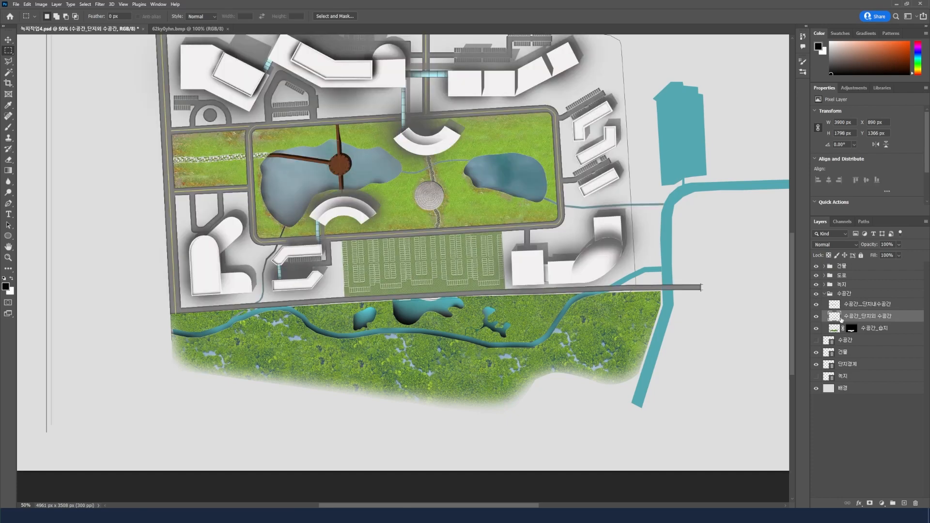
key(ctrl+u)
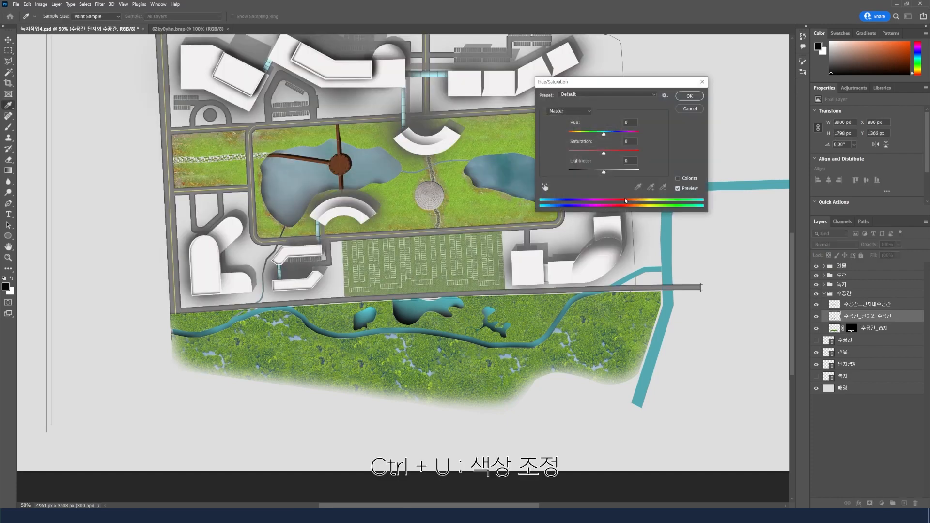
drag(603, 174, 629, 156)
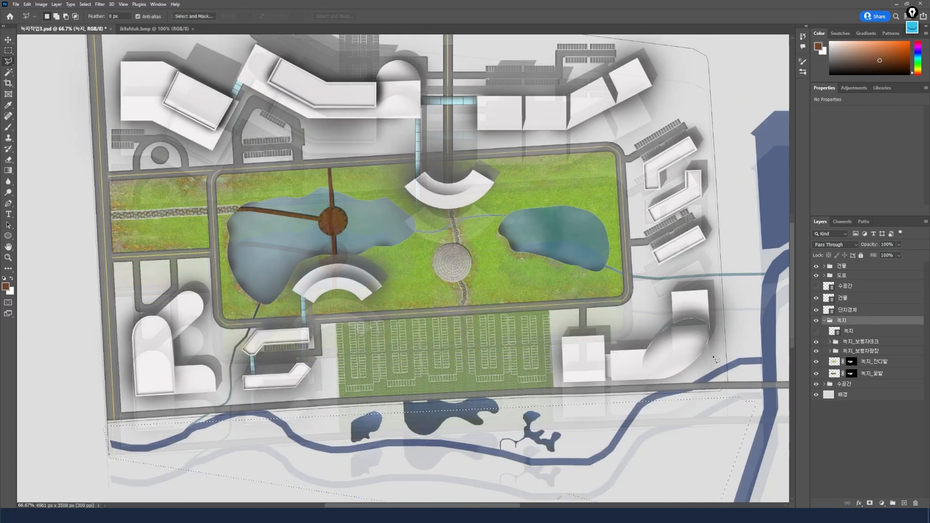
scroll(704, 360, up, 1)
scroll(396, 194, up, 1)
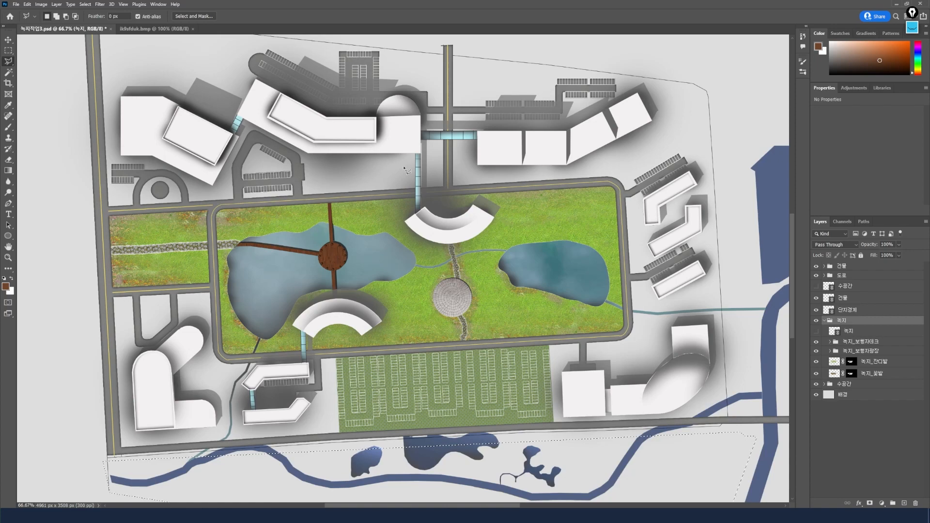
scroll(126, 71, up, 3)
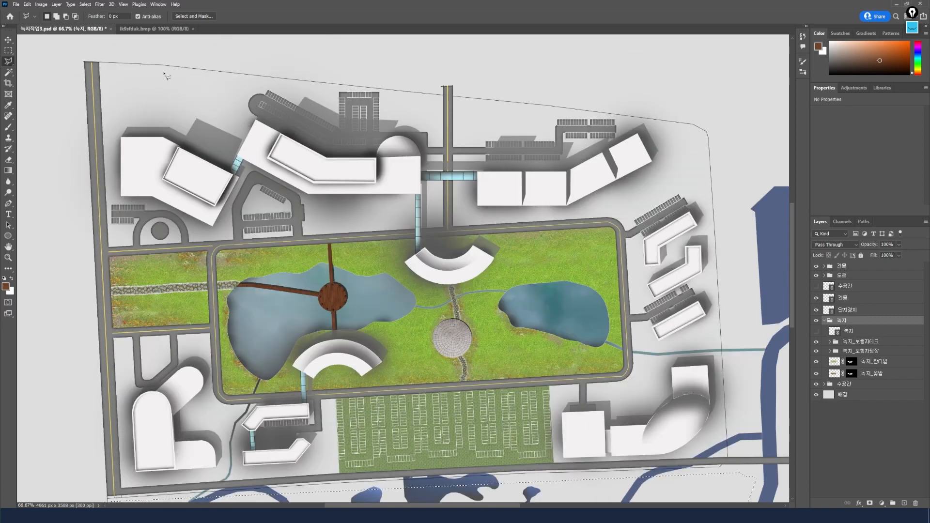
scroll(445, 199, down, 1)
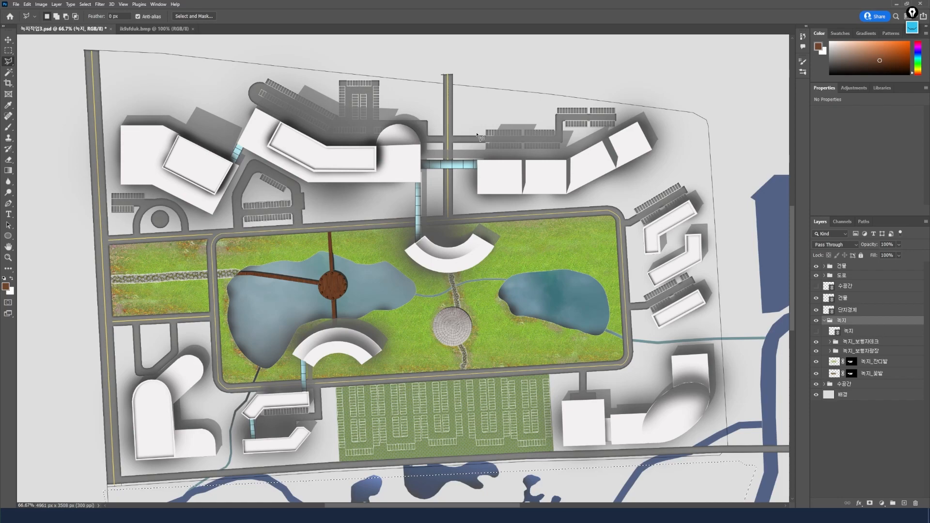
key(ctrl+minus)
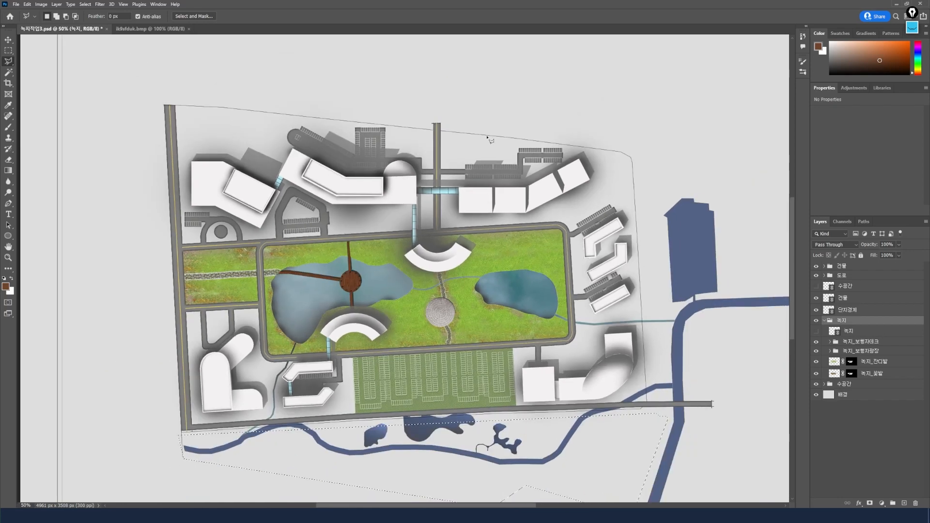